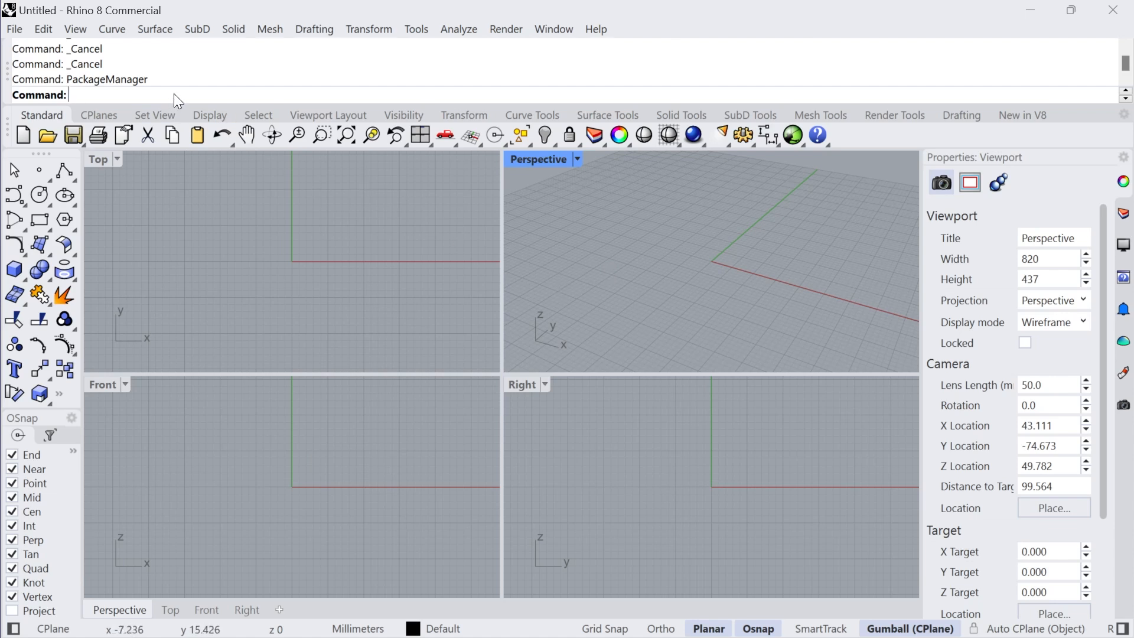
Step: Run the PackageManager command and search the online packages for "keyshot"
{"action": "type", "text": "PackageManager"}
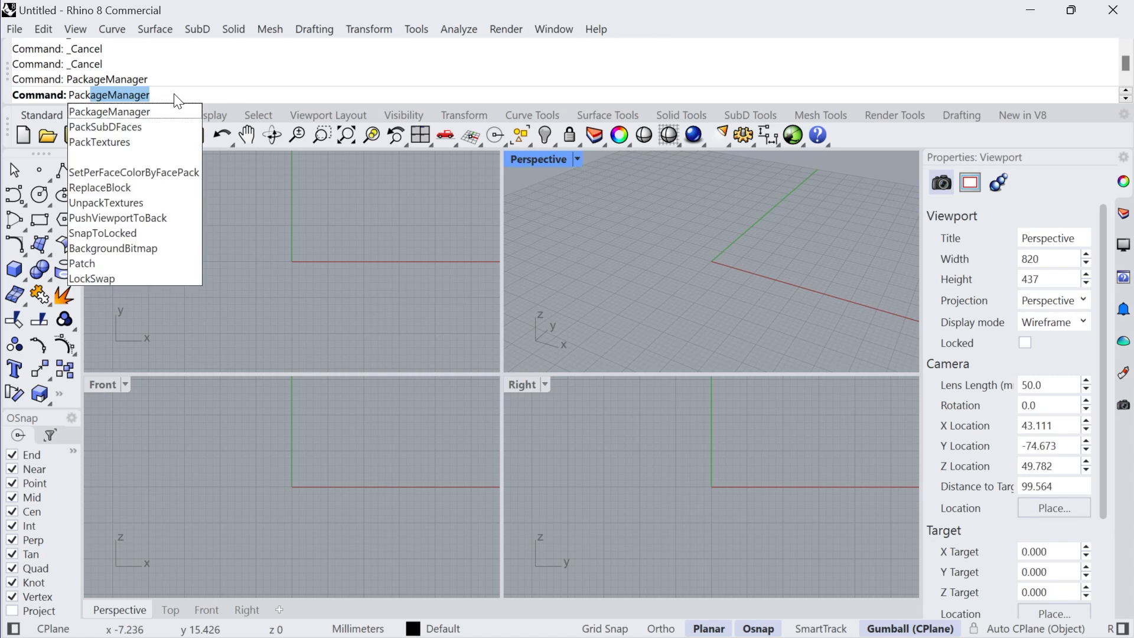
{"action": "left_click", "coordinate": [163, 106]}
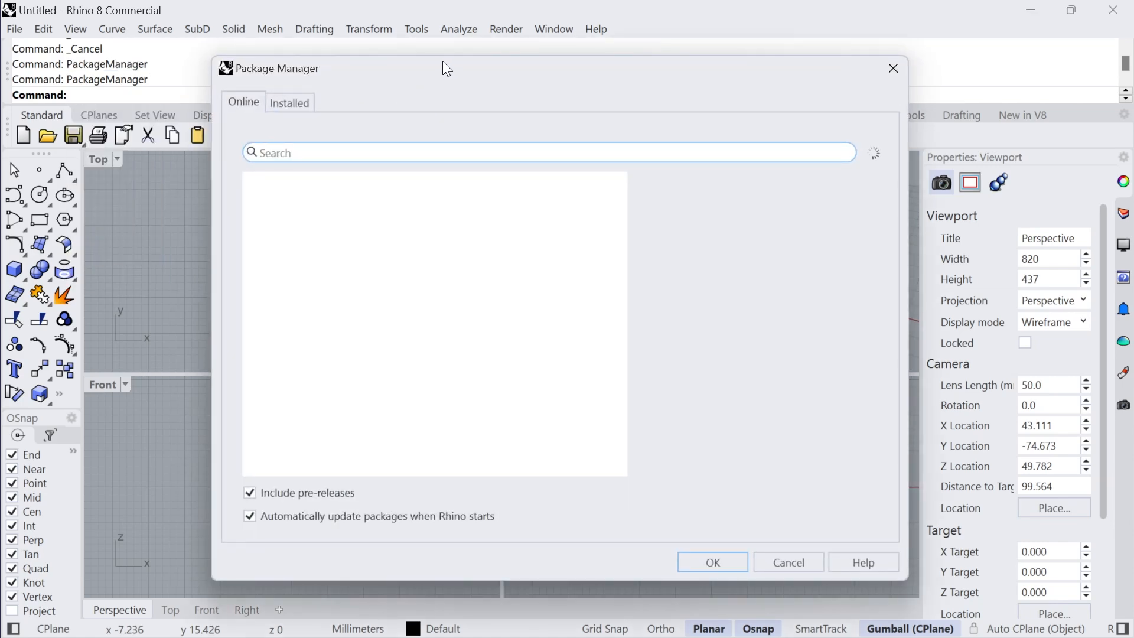
{"action": "left_click_drag", "start_coordinate": [443, 61], "coordinate": [419, 63]}
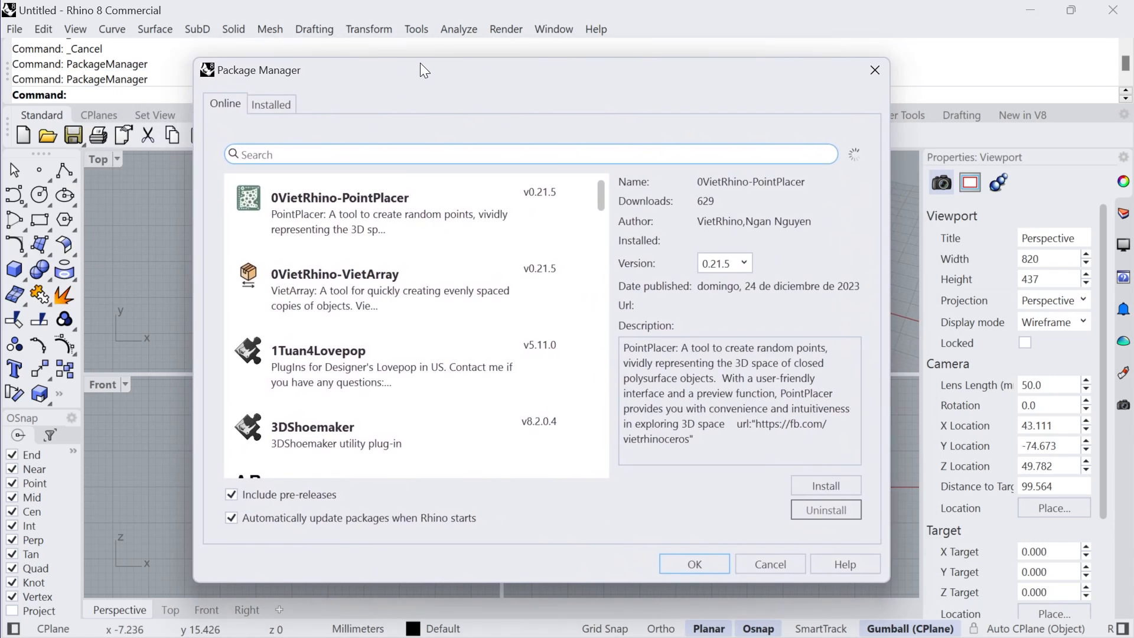
{"action": "left_click", "coordinate": [362, 152]}
{"action": "type", "text": "keyshot"}
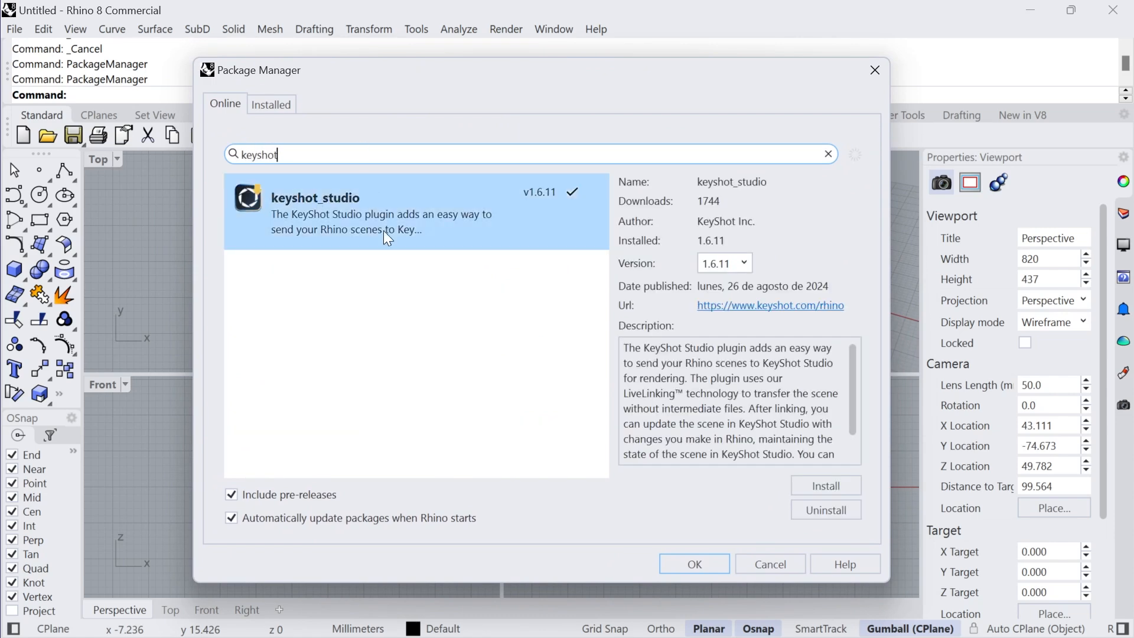
Step: Install the keyshot_studio package, version 1.6.11, and close the Package Manager
{"action": "left_click", "coordinate": [363, 218]}
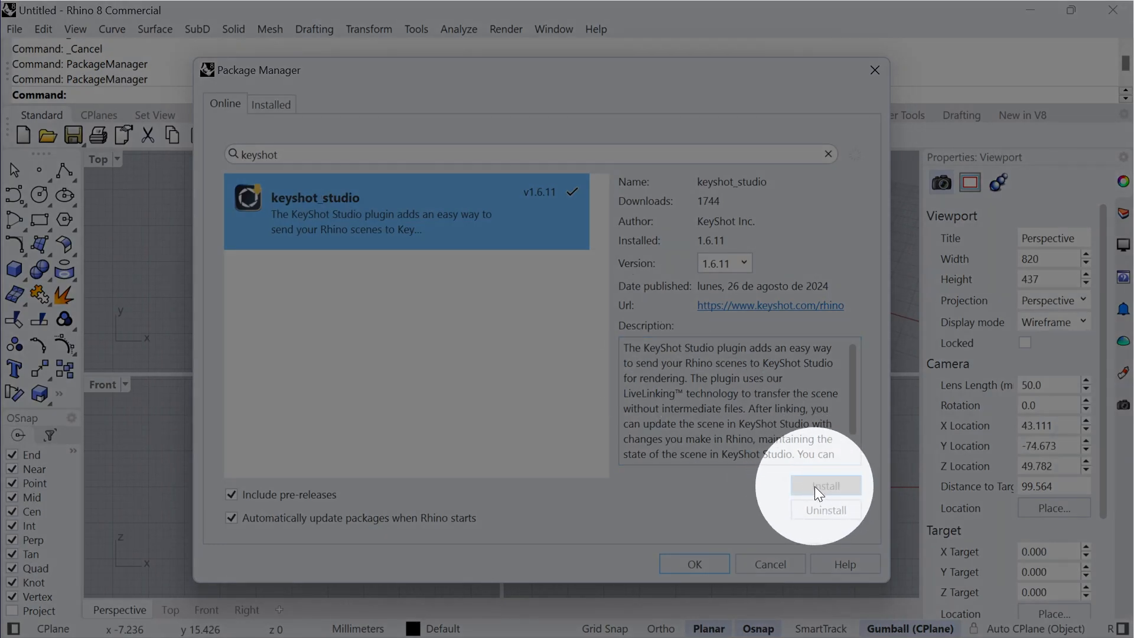
{"action": "left_click", "coordinate": [815, 488]}
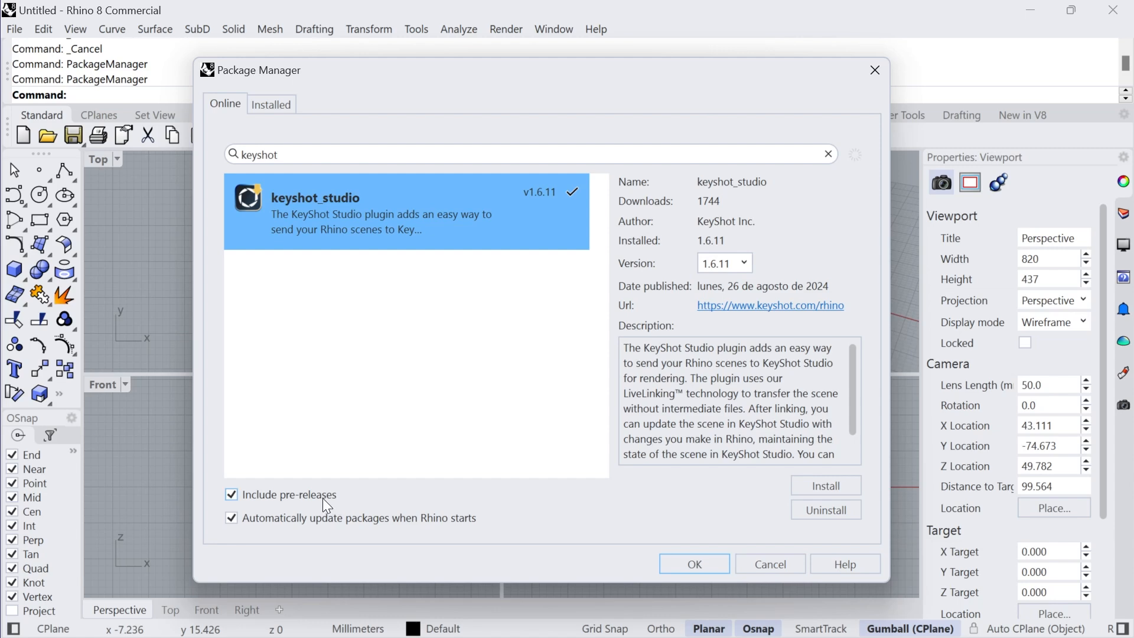
{"action": "left_click", "coordinate": [692, 562]}
{"action": "left_click", "coordinate": [736, 504]}
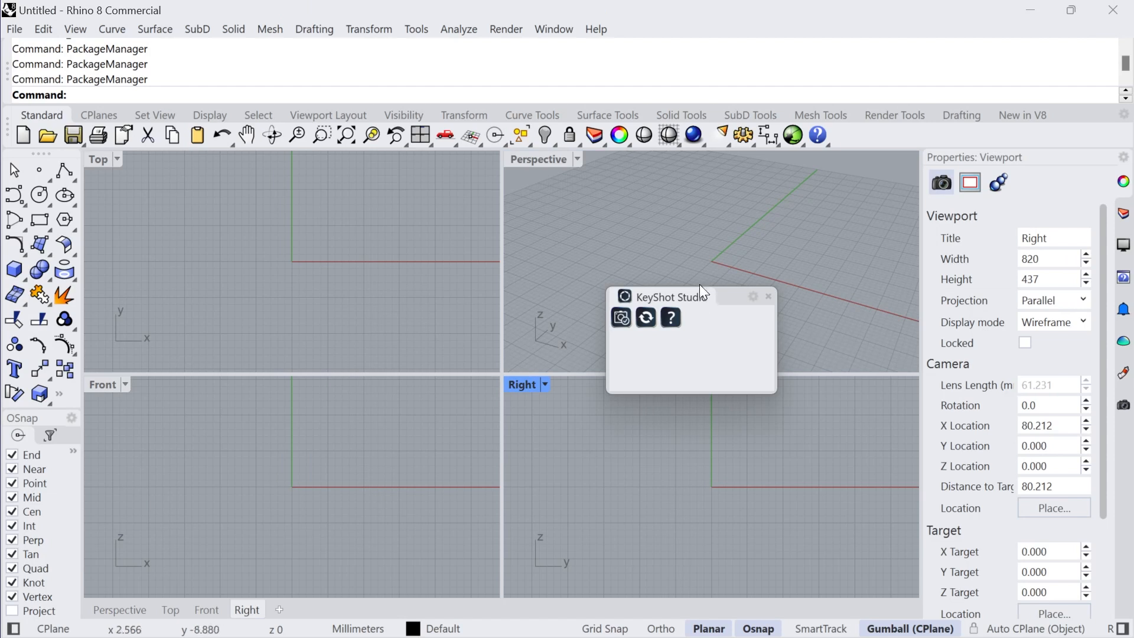
Step: Close the floating KeyShot Studio toolbar, then enable it from the KeyShotStudioRhino8Plugin toolbar set and display its docked tools
{"action": "left_click_drag", "start_coordinate": [675, 298], "coordinate": [637, 245]}
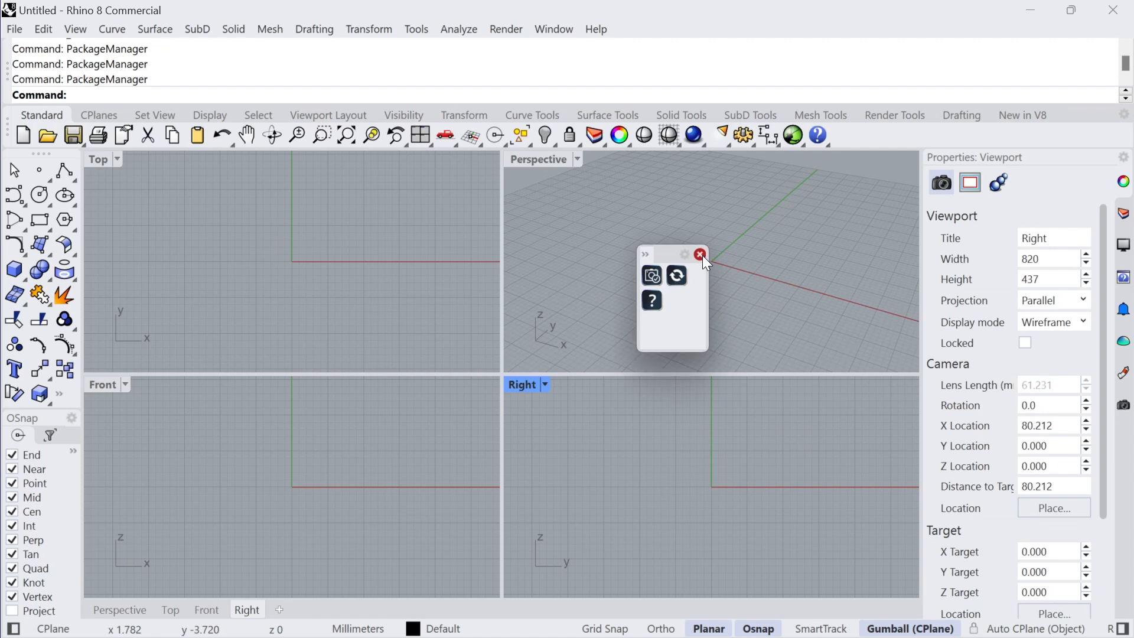
{"action": "left_click", "coordinate": [700, 255]}
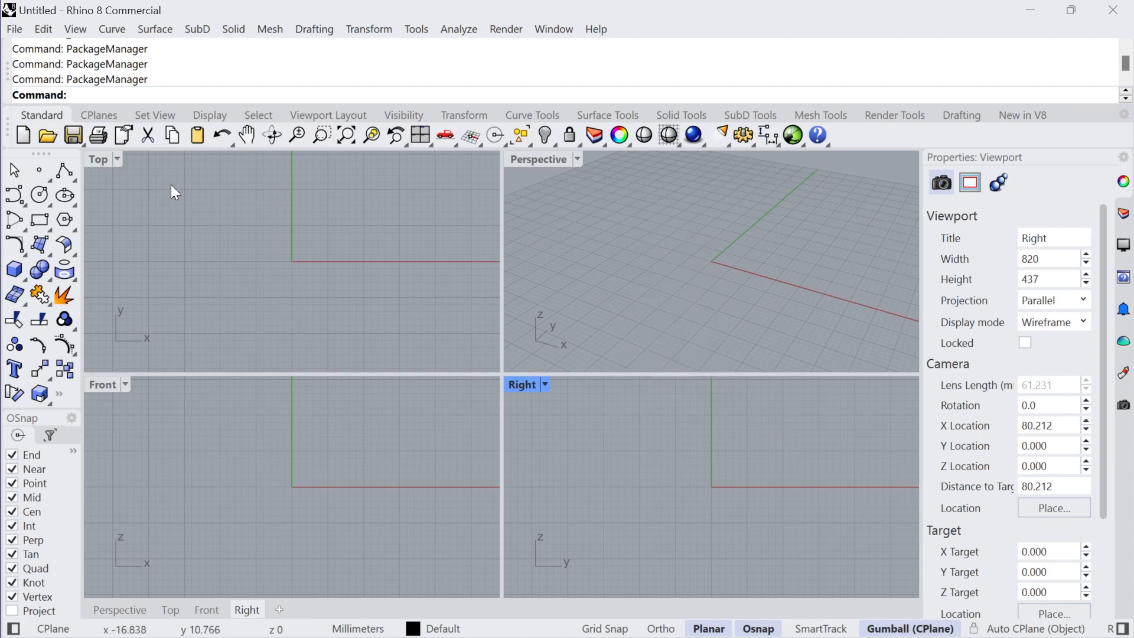
{"action": "right_click", "coordinate": [45, 118]}
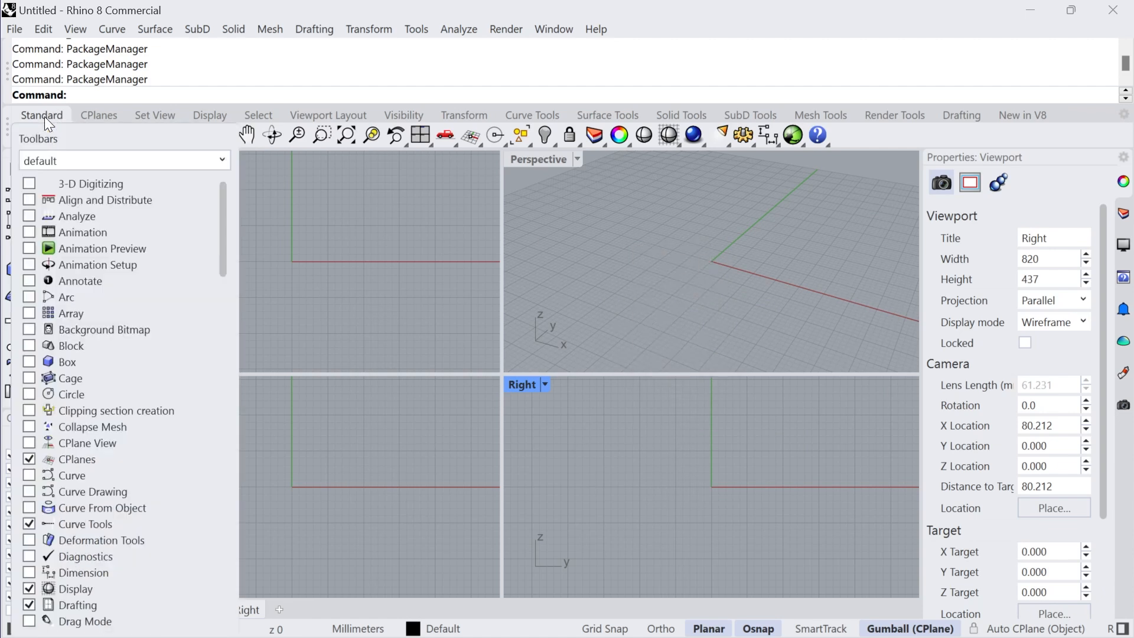
{"action": "left_click", "coordinate": [50, 159]}
{"action": "left_click", "coordinate": [59, 198]}
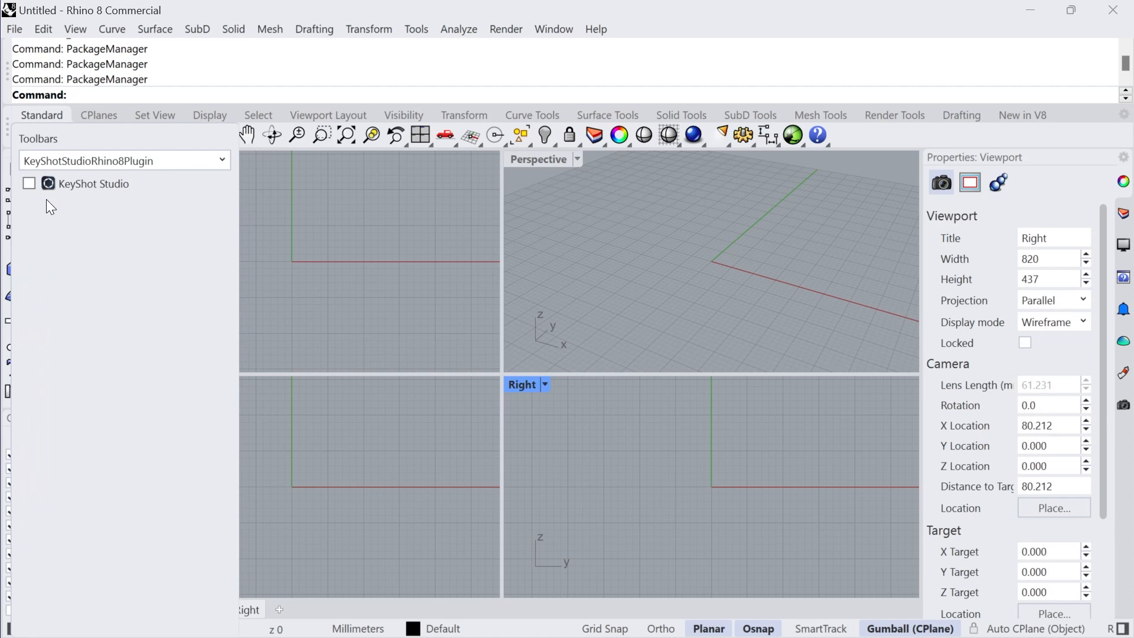
{"action": "left_click", "coordinate": [30, 183]}
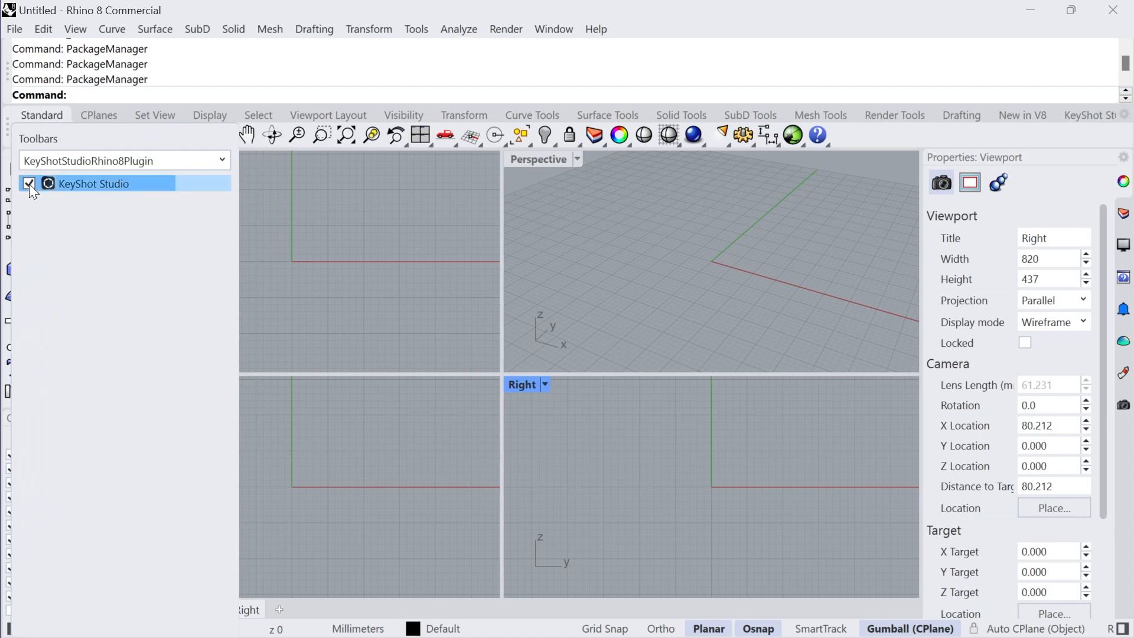
{"action": "left_click", "coordinate": [1080, 117]}
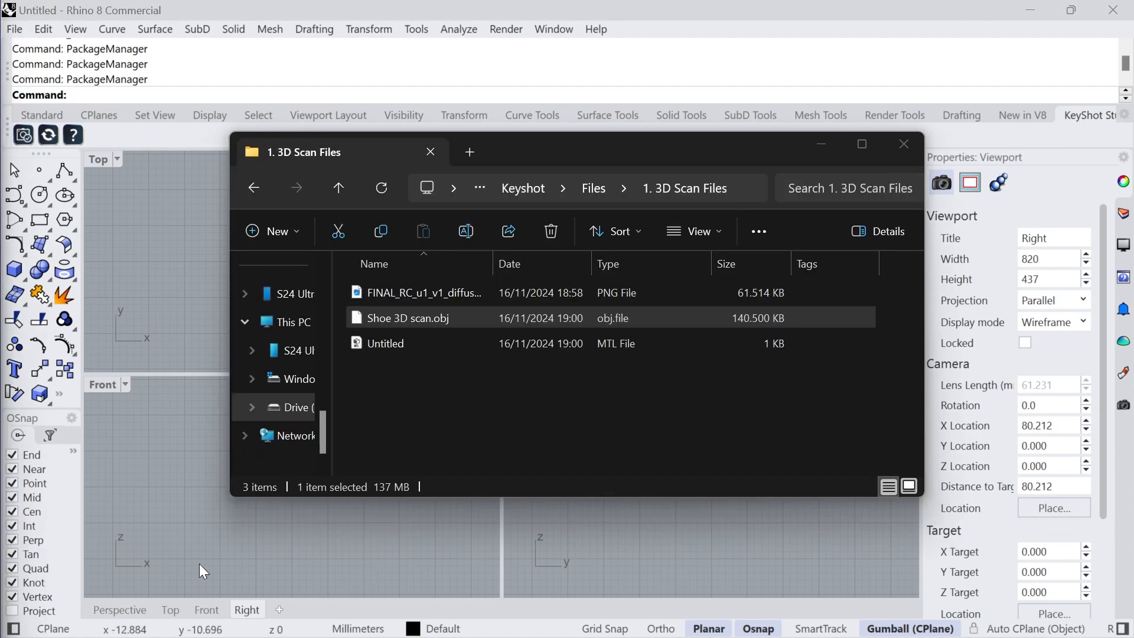
Step: Import Shoe 3D scan.obj from the 1. 3D Scan Files folder, with OBJ groups as object names and display color from OBJ material color
{"action": "left_click", "coordinate": [573, 432]}
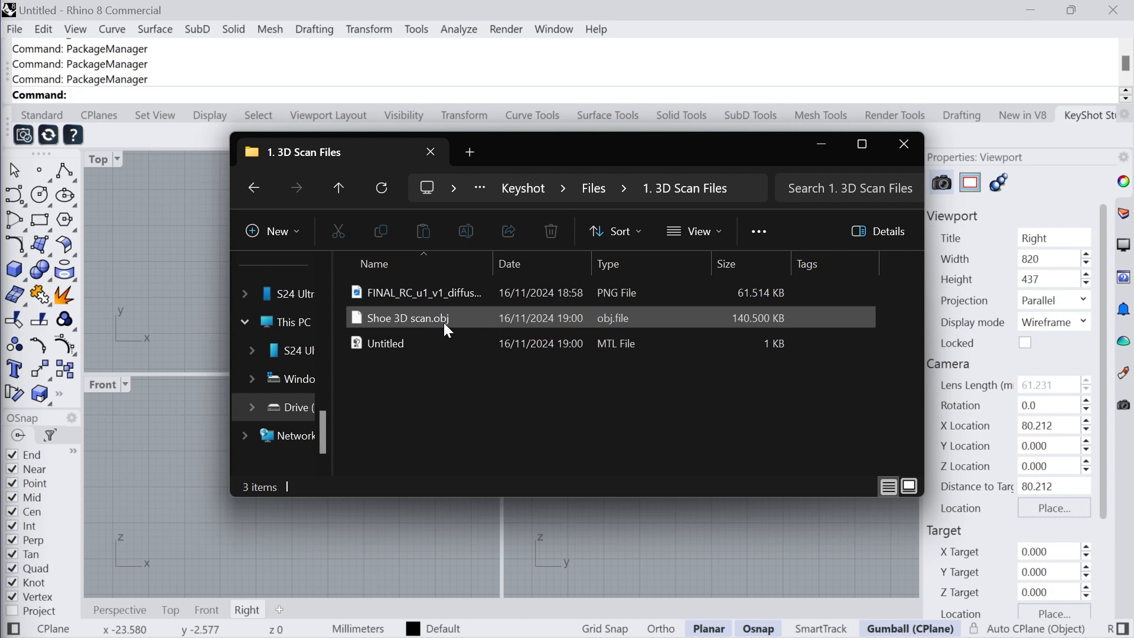
{"action": "left_click_drag", "start_coordinate": [444, 322], "coordinate": [185, 324]}
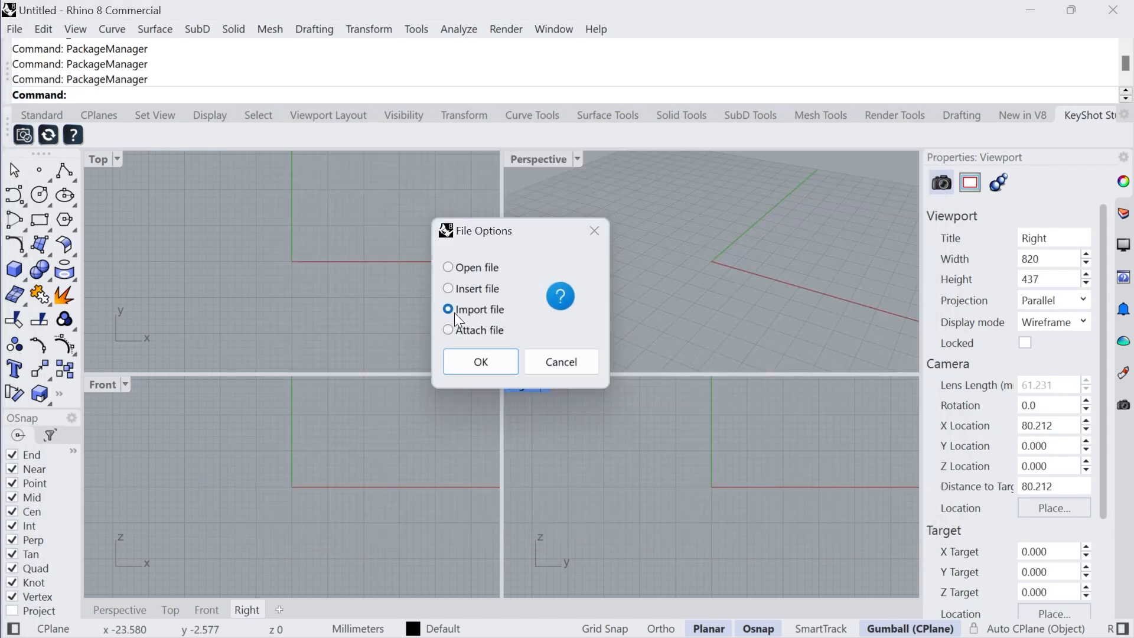
{"action": "left_click", "coordinate": [483, 363]}
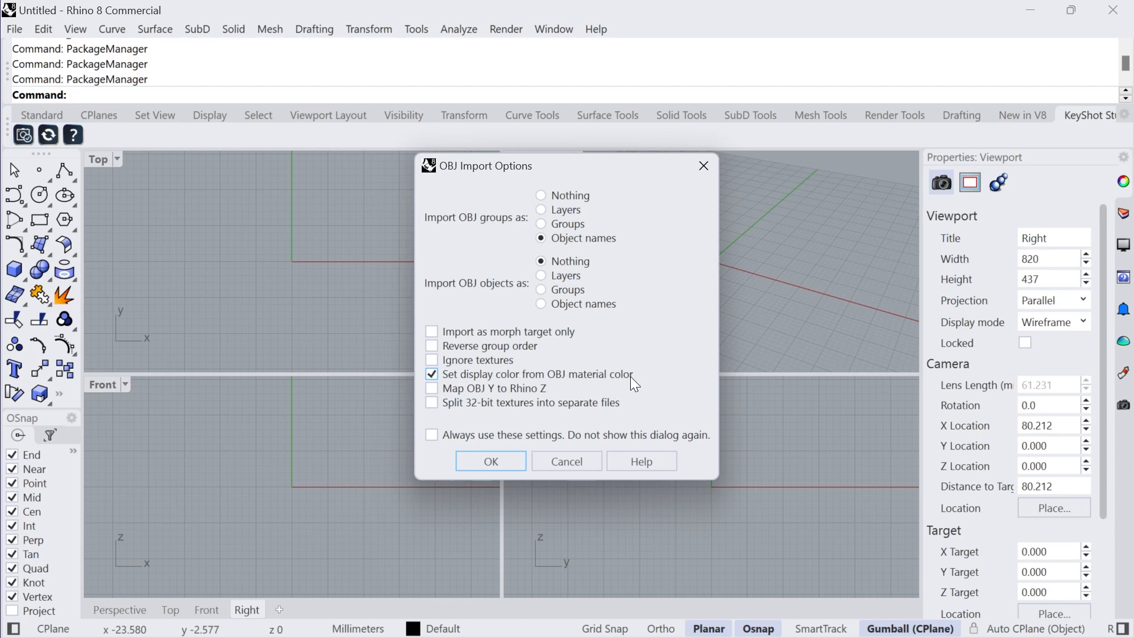
{"action": "left_click", "coordinate": [491, 461]}
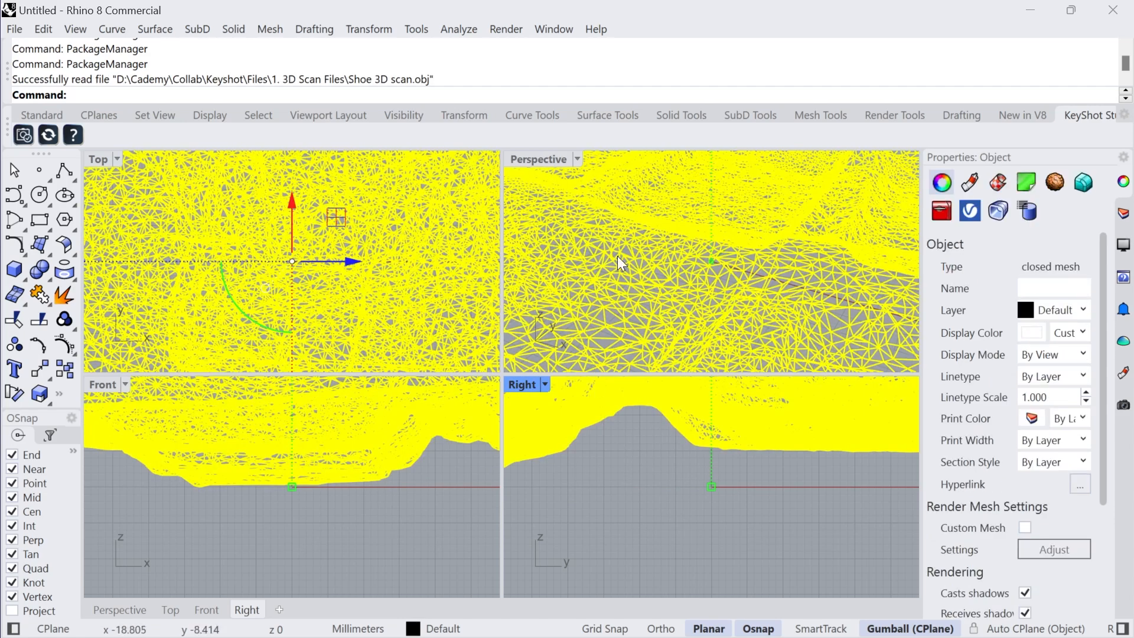
Step: Maximize the Perspective viewport and show the imported shoe scan in Rendered display mode
{"action": "scroll", "coordinate": [689, 278], "scroll_direction": "down", "scroll_amount": 8}
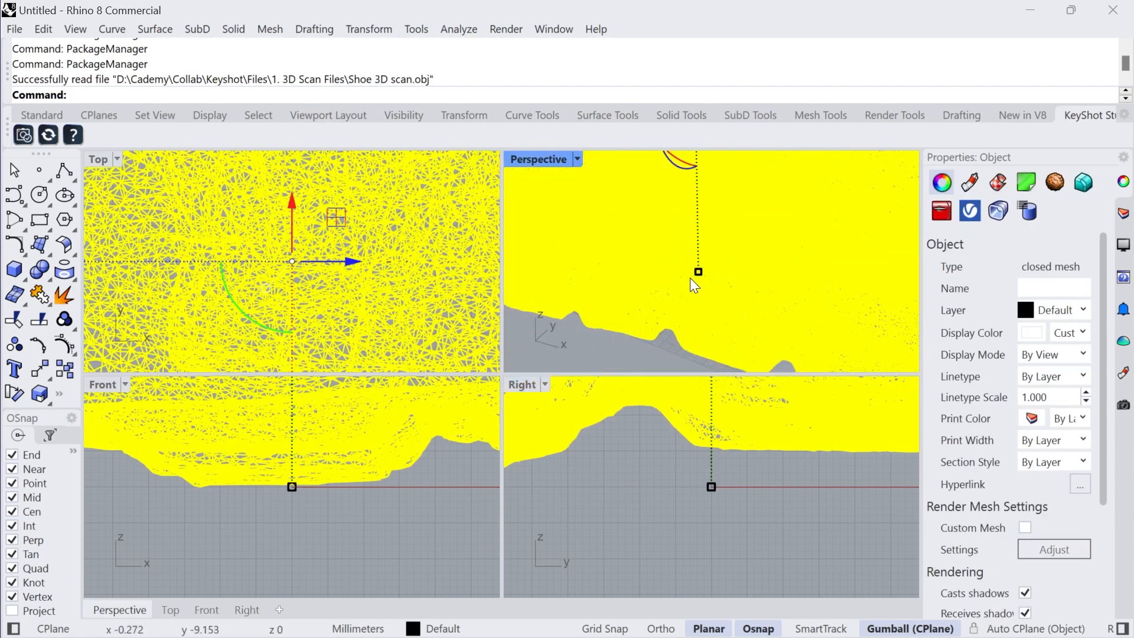
{"action": "scroll", "coordinate": [633, 309], "scroll_direction": "down", "scroll_amount": 6}
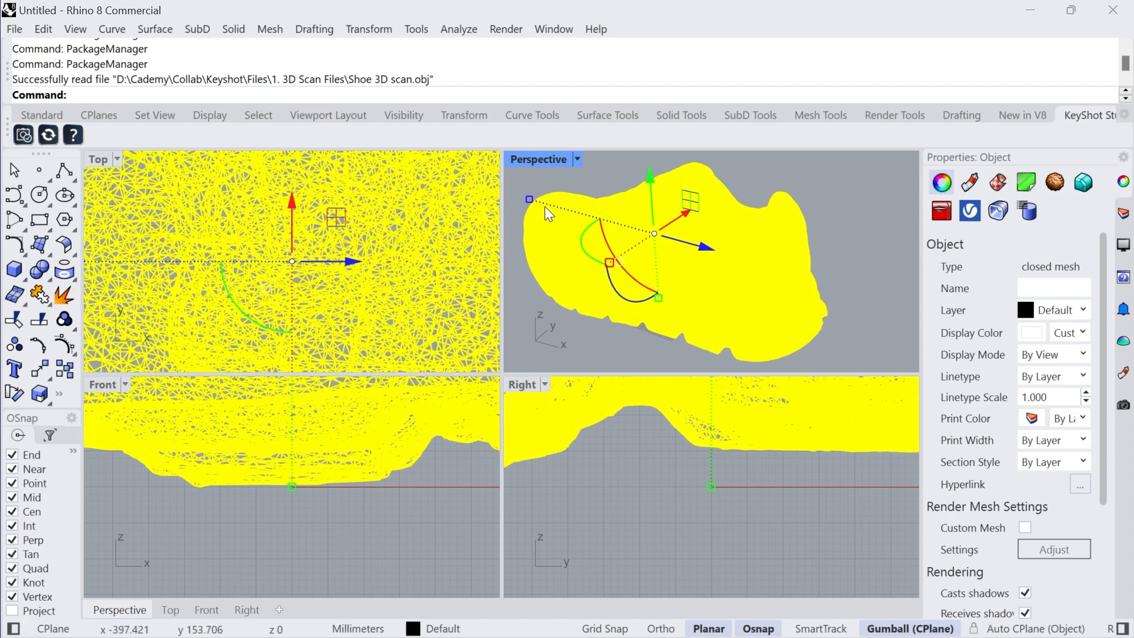
{"action": "double_click", "coordinate": [538, 158]}
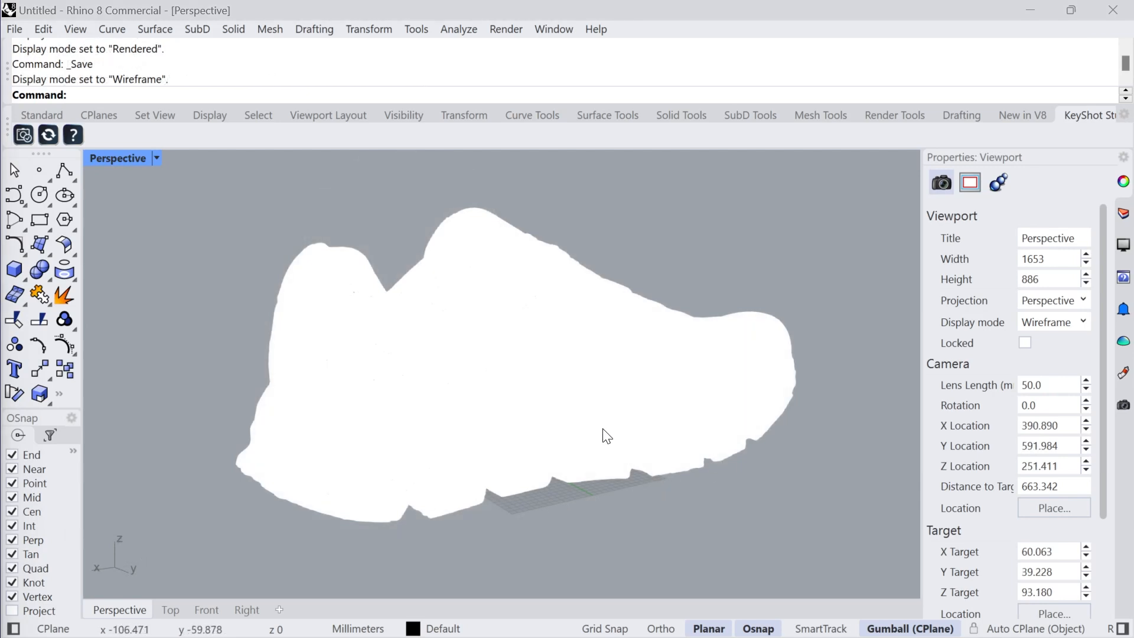
{"action": "left_click", "coordinate": [156, 158]}
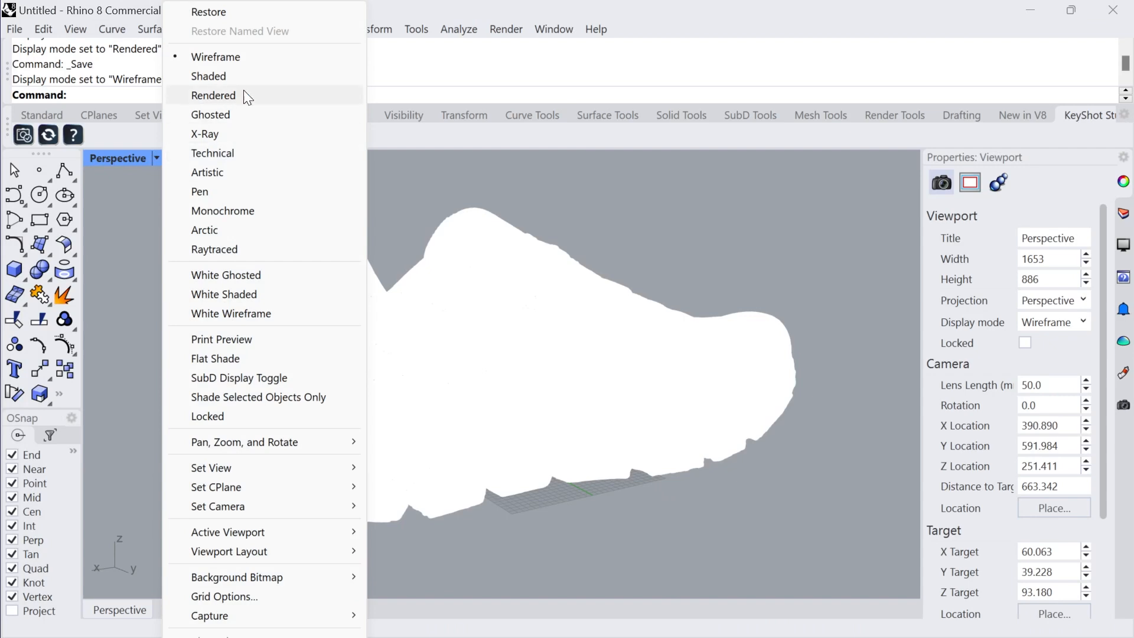
{"action": "left_click", "coordinate": [225, 94]}
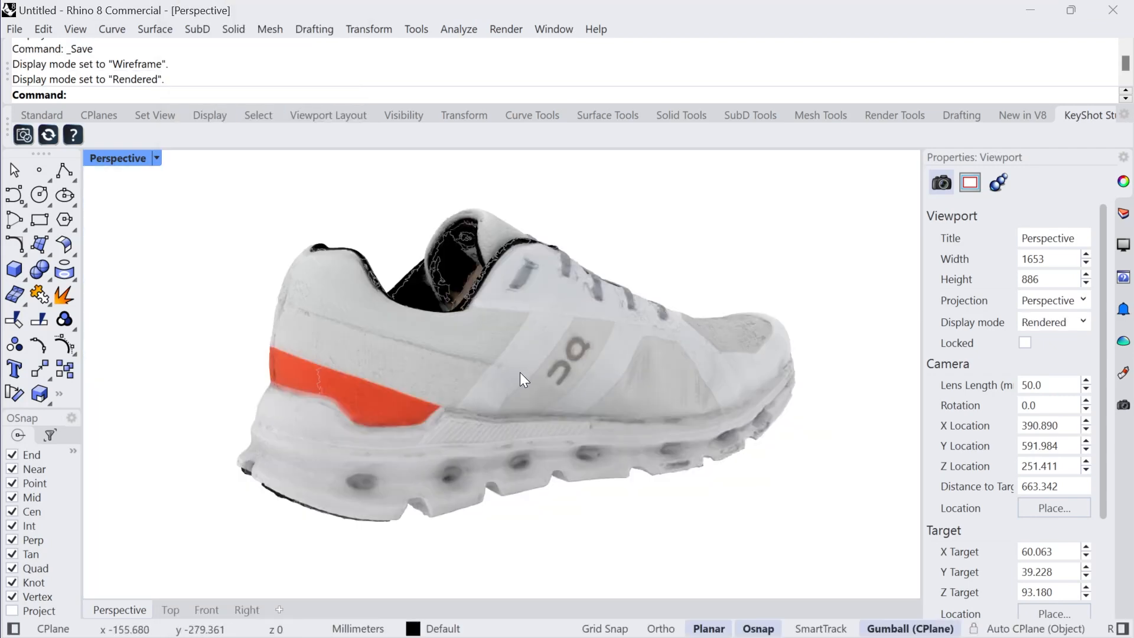
{"action": "right_click_drag", "start_coordinate": [580, 390], "coordinate": [615, 405]}
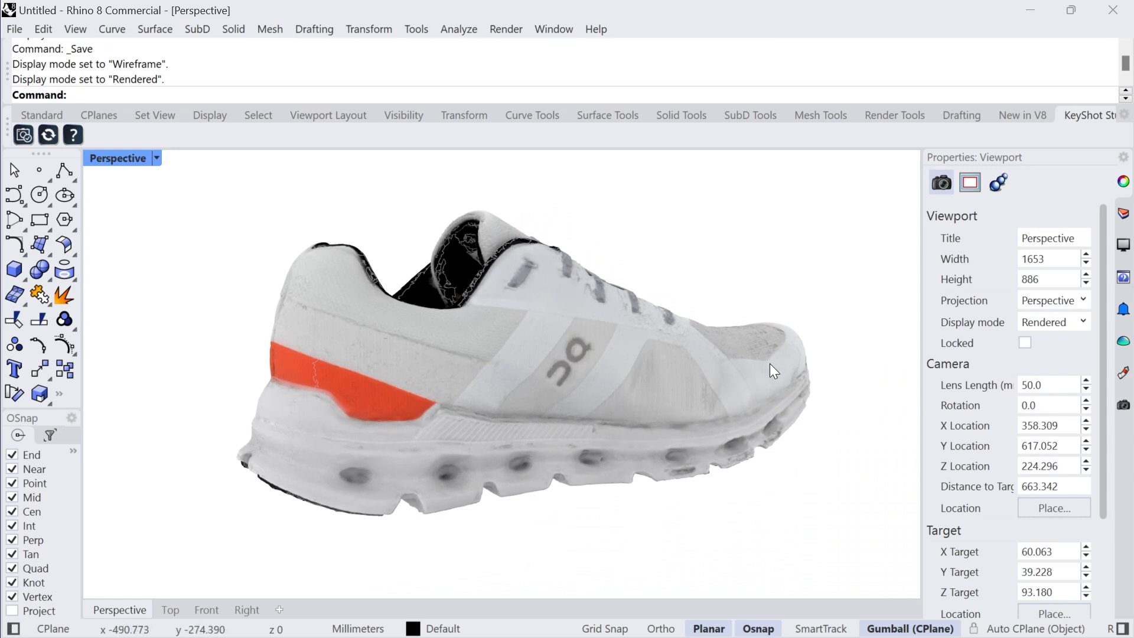
{"action": "right_click_drag", "start_coordinate": [634, 359], "coordinate": [643, 359]}
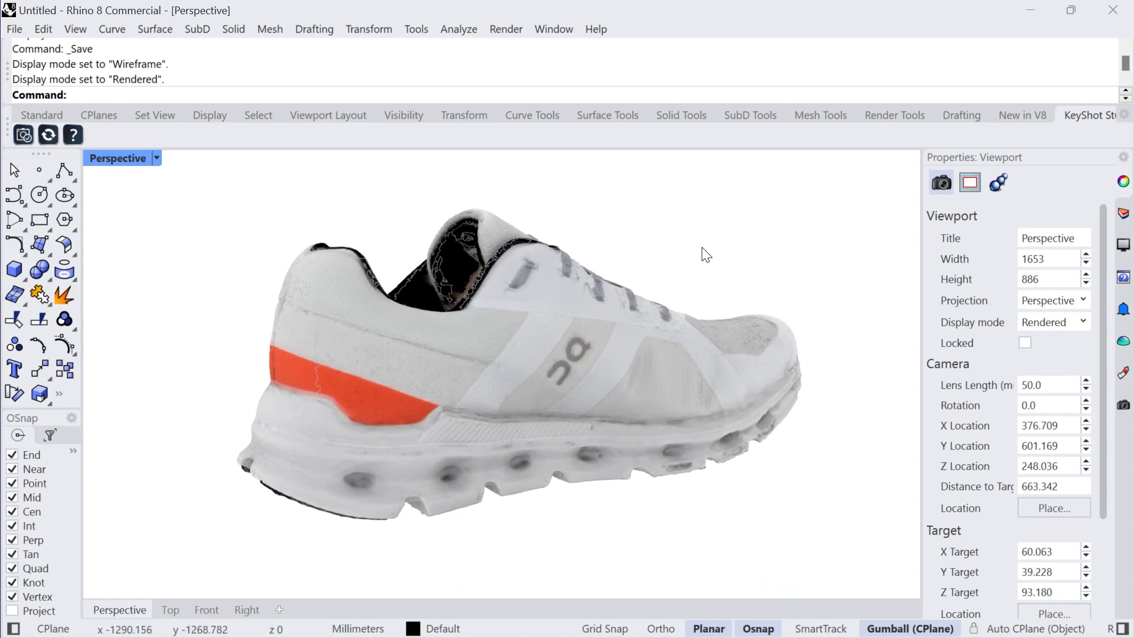
Step: Save the model as "test size" in the 2. Rhino File folder, keeping the textures and plugin data
{"action": "key", "text": "ctrl+s"}
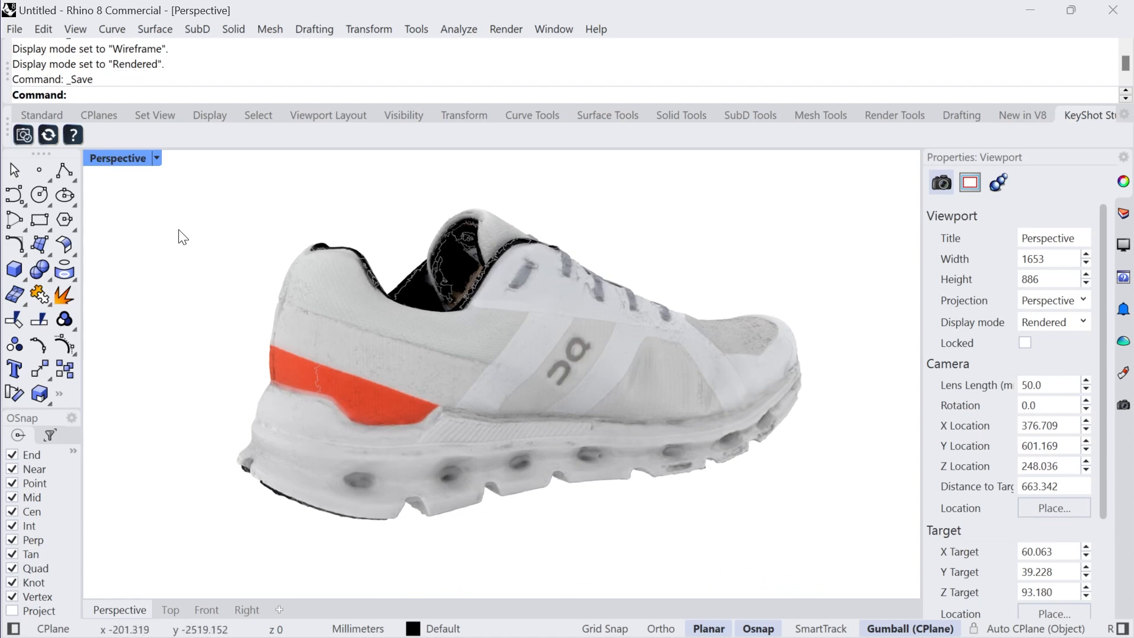
{"action": "left_click", "coordinate": [857, 603]}
{"action": "left_click", "coordinate": [14, 29]}
{"action": "left_click", "coordinate": [41, 112]}
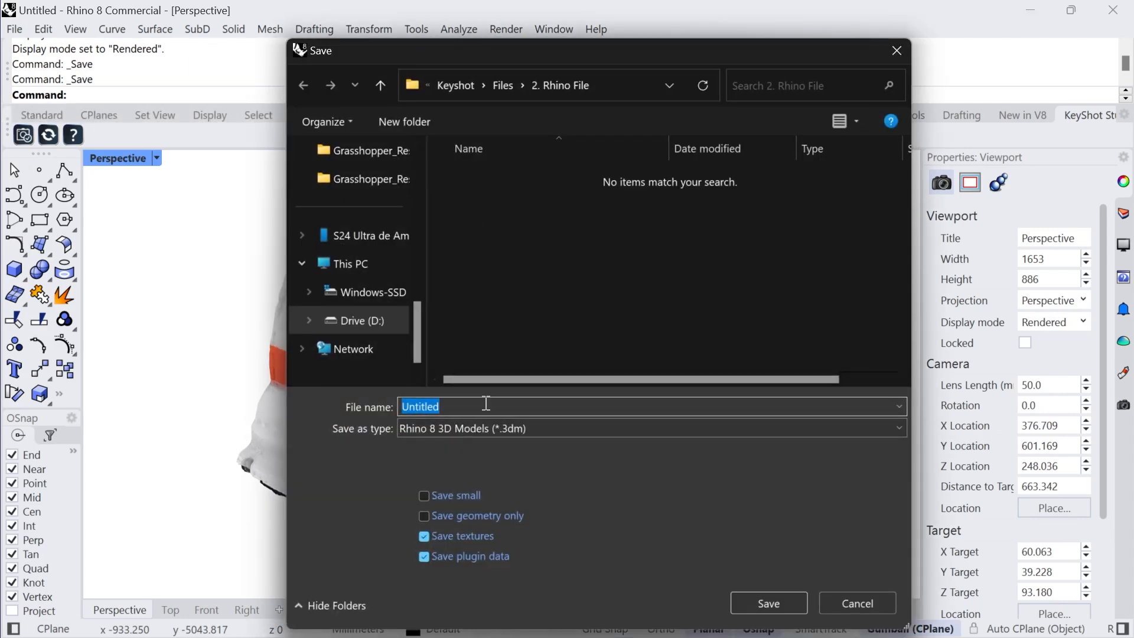
{"action": "type", "text": "test size"}
{"action": "left_click", "coordinate": [788, 603]}
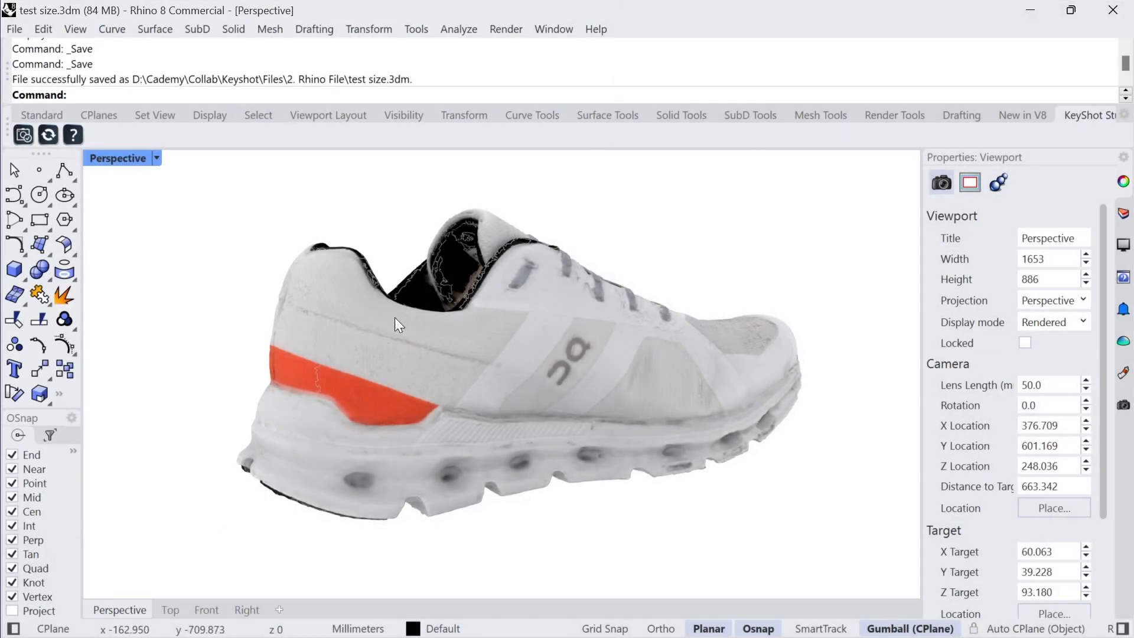
Step: Copy the shoe mesh about 150 mm to place a second shoe behind it, and save the file
{"action": "right_click_drag", "start_coordinate": [613, 324], "coordinate": [589, 365]}
{"action": "scroll", "coordinate": [600, 342], "scroll_direction": "down", "scroll_amount": 4}
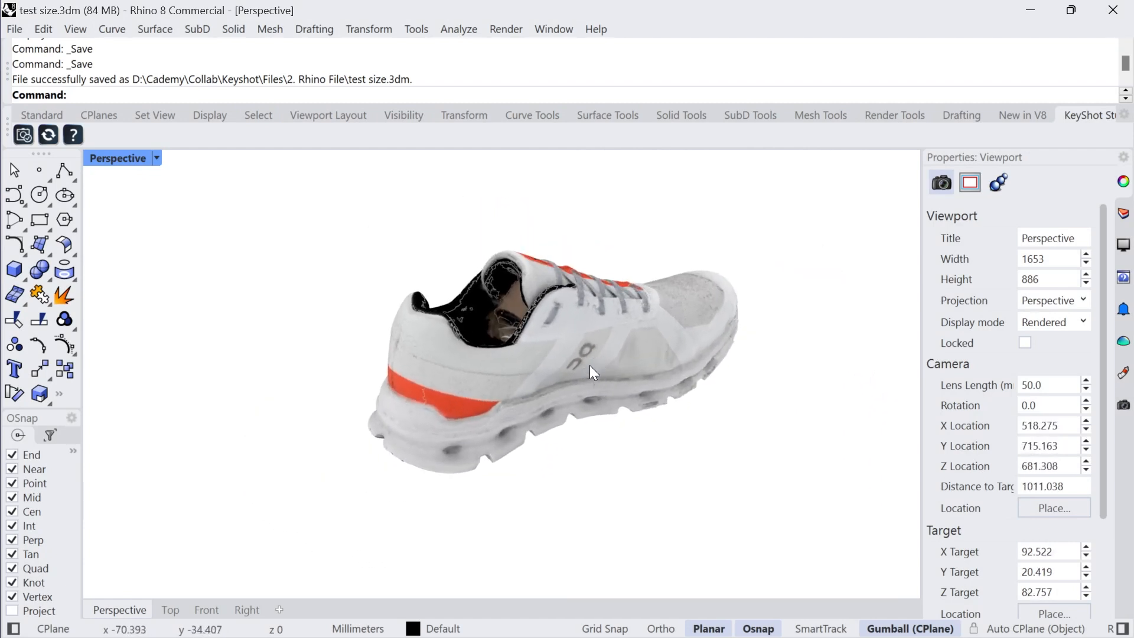
{"action": "left_click", "coordinate": [576, 348]}
{"action": "left_click", "coordinate": [64, 371]}
{"action": "left_click", "coordinate": [345, 472]}
{"action": "left_click", "coordinate": [245, 425]}
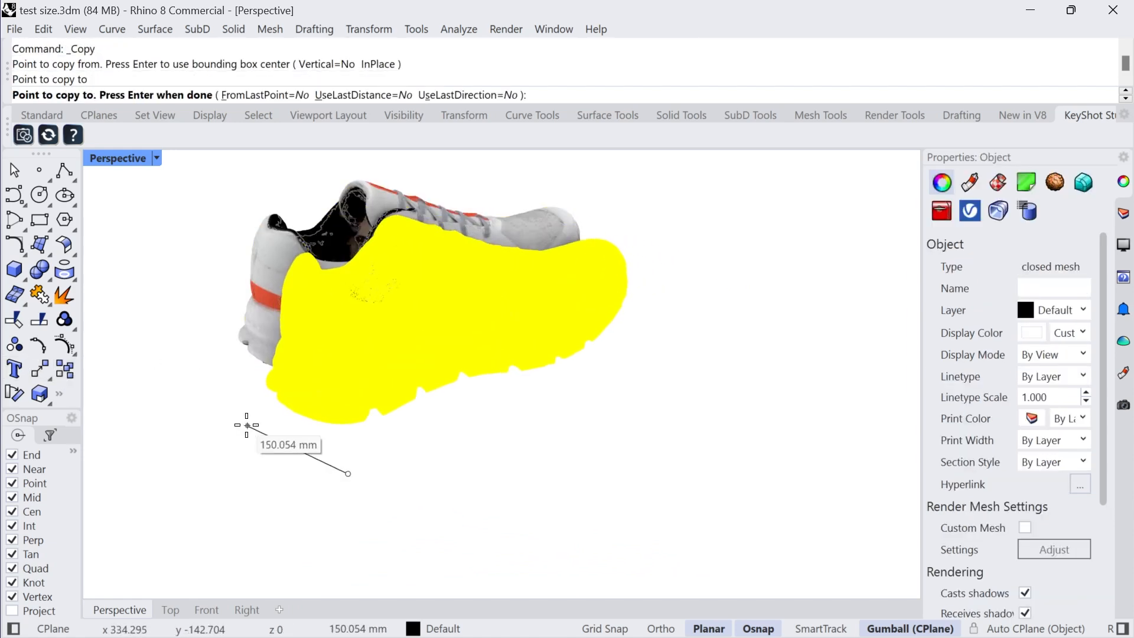
{"action": "key", "text": "Return"}
{"action": "key", "text": "ctrl+s"}
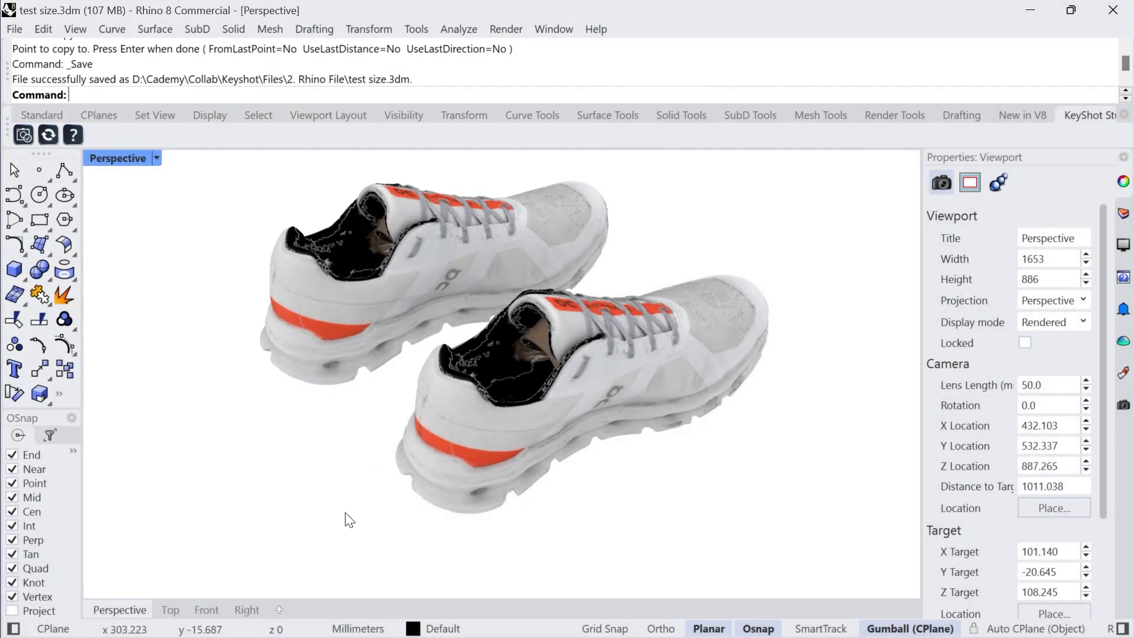
Step: Scatter eleven copies of the front shoe mesh around the existing pair
{"action": "right_click_drag", "start_coordinate": [346, 518], "coordinate": [394, 476]}
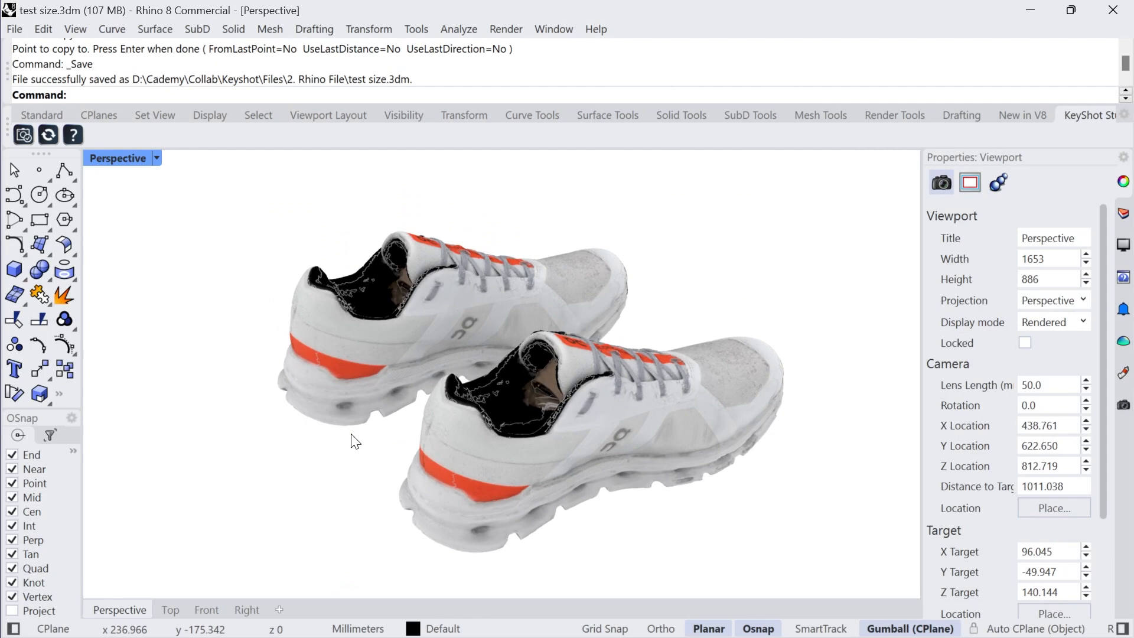
{"action": "right_click_drag", "start_coordinate": [447, 433], "coordinate": [397, 443]}
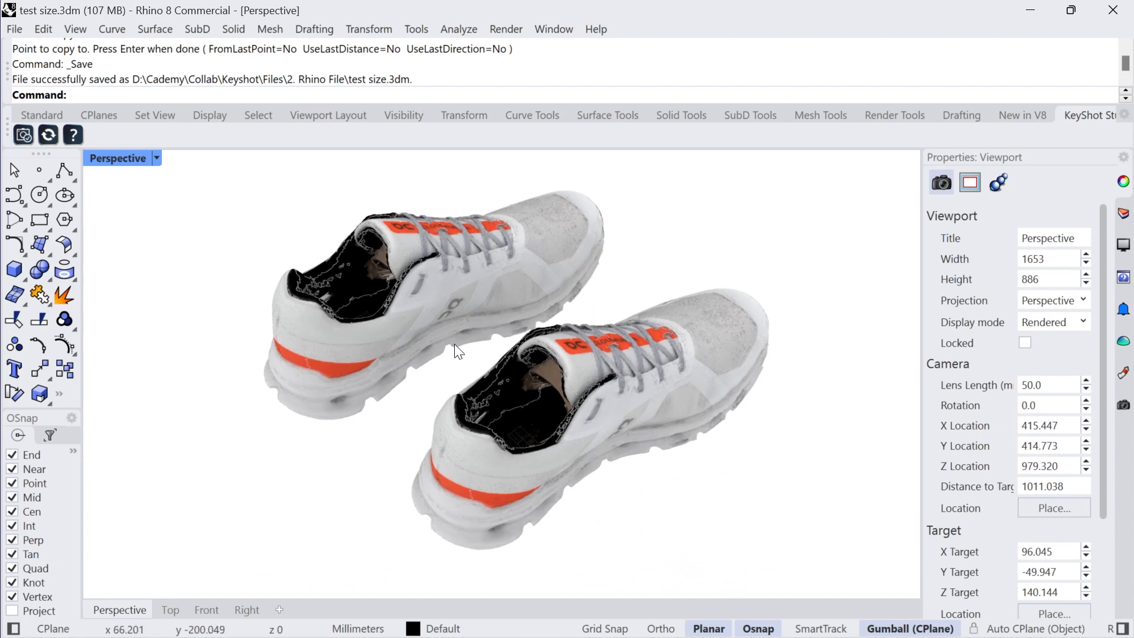
{"action": "scroll", "coordinate": [452, 355], "scroll_direction": "down", "scroll_amount": 3}
{"action": "scroll", "coordinate": [450, 382], "scroll_direction": "down", "scroll_amount": 2}
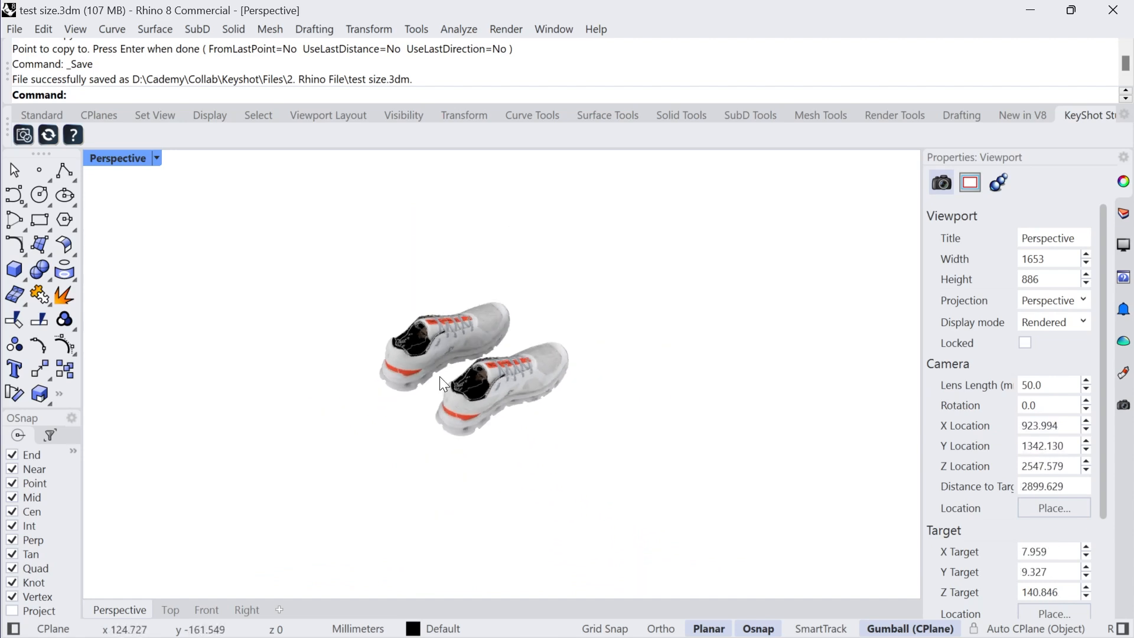
{"action": "left_click", "coordinate": [487, 404]}
{"action": "left_click", "coordinate": [65, 369]}
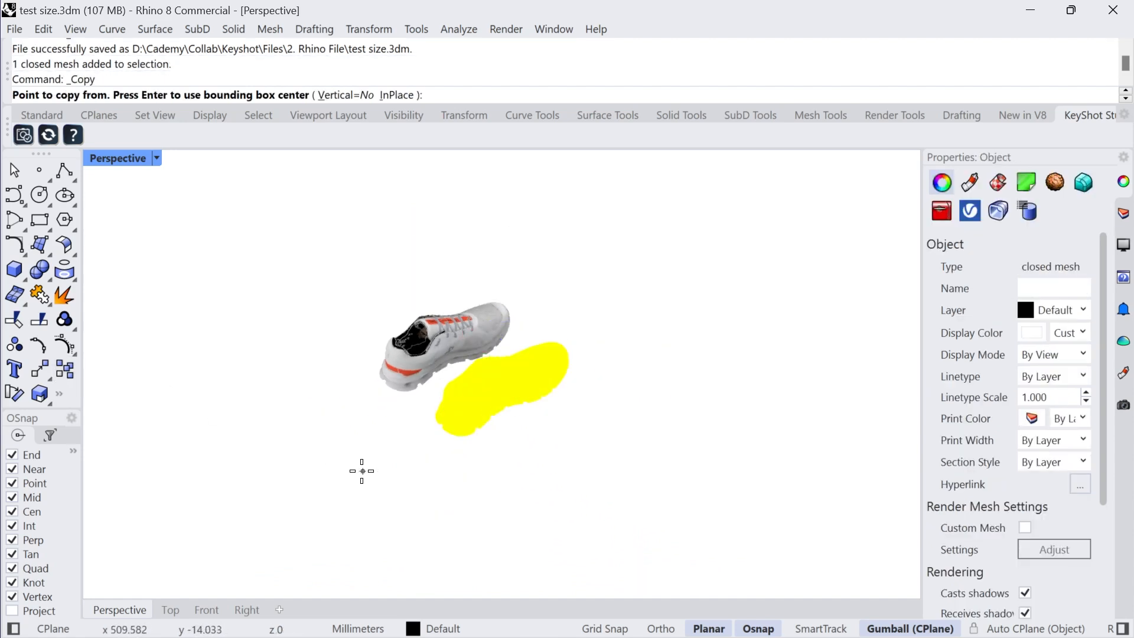
{"action": "left_click", "coordinate": [363, 470]}
{"action": "left_click", "coordinate": [551, 392]}
{"action": "left_click", "coordinate": [381, 322]}
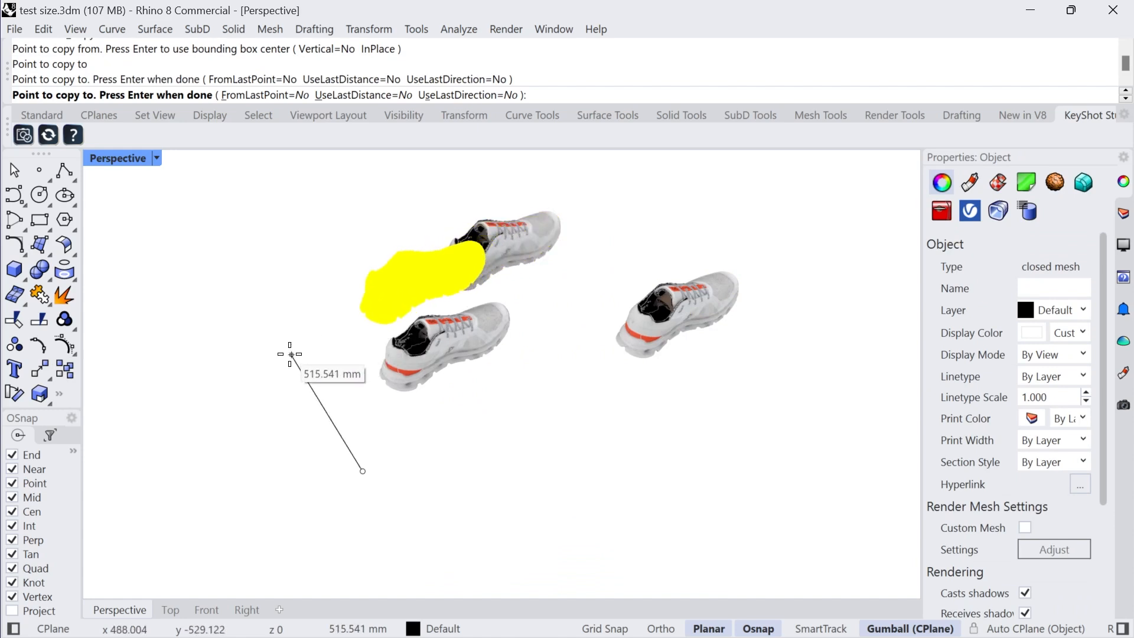
{"action": "left_click", "coordinate": [225, 363]}
{"action": "left_click", "coordinate": [145, 500]}
{"action": "left_click", "coordinate": [330, 555]}
{"action": "left_click", "coordinate": [544, 542]}
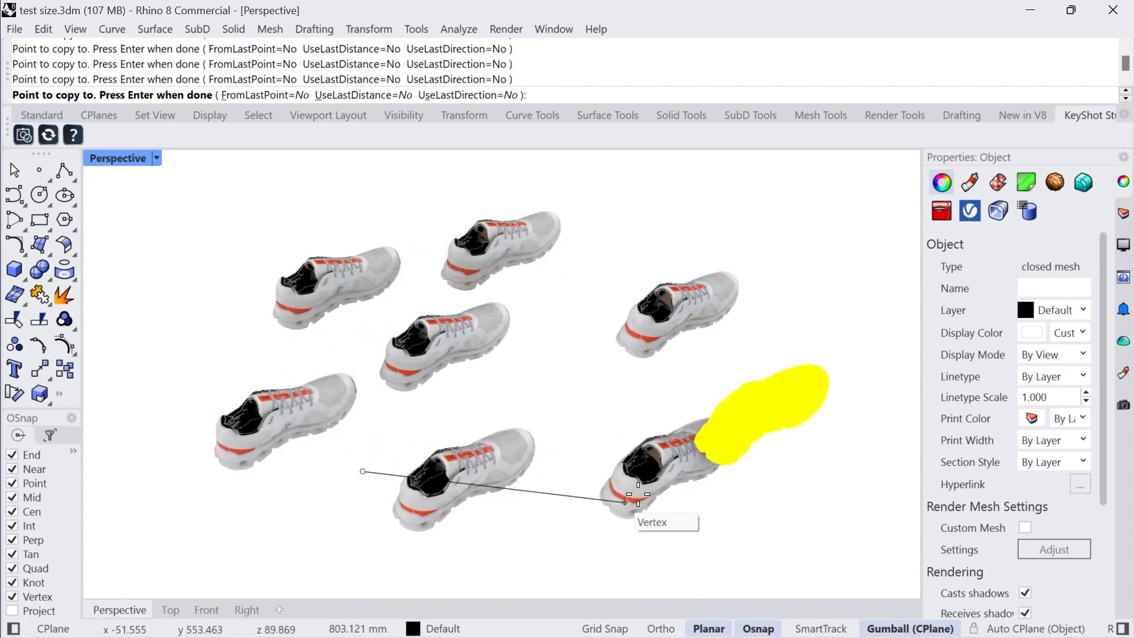
{"action": "left_click", "coordinate": [722, 437]}
{"action": "left_click", "coordinate": [695, 293]}
{"action": "left_click", "coordinate": [546, 259]}
{"action": "left_click", "coordinate": [531, 349]}
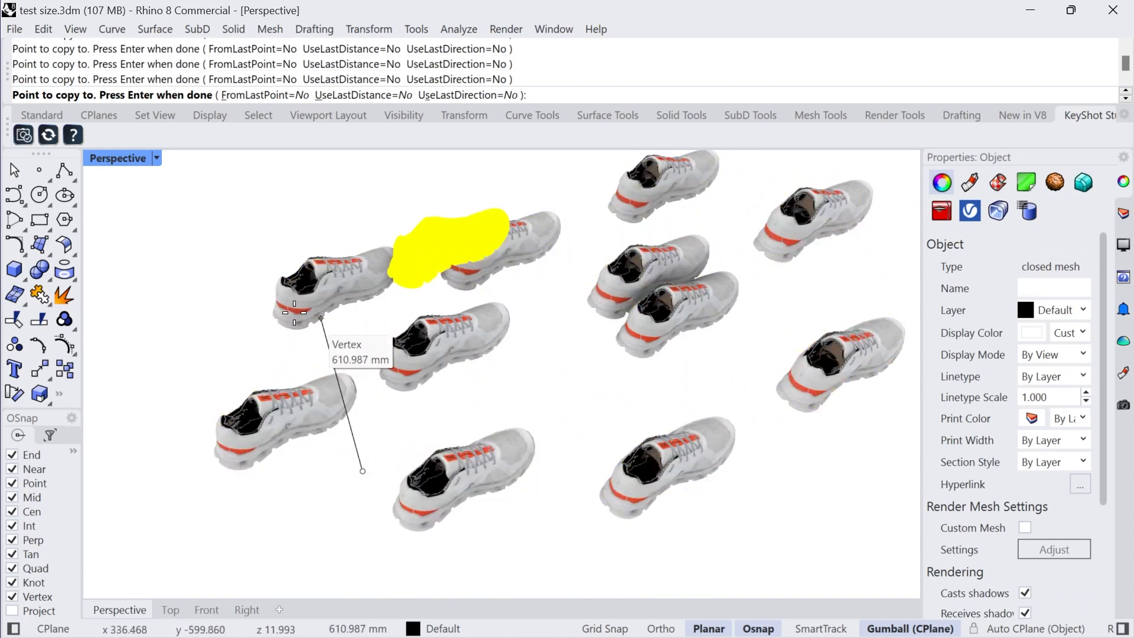
{"action": "left_click", "coordinate": [137, 271]}
{"action": "key", "text": "Return"}
{"action": "left_click", "coordinate": [144, 311]}
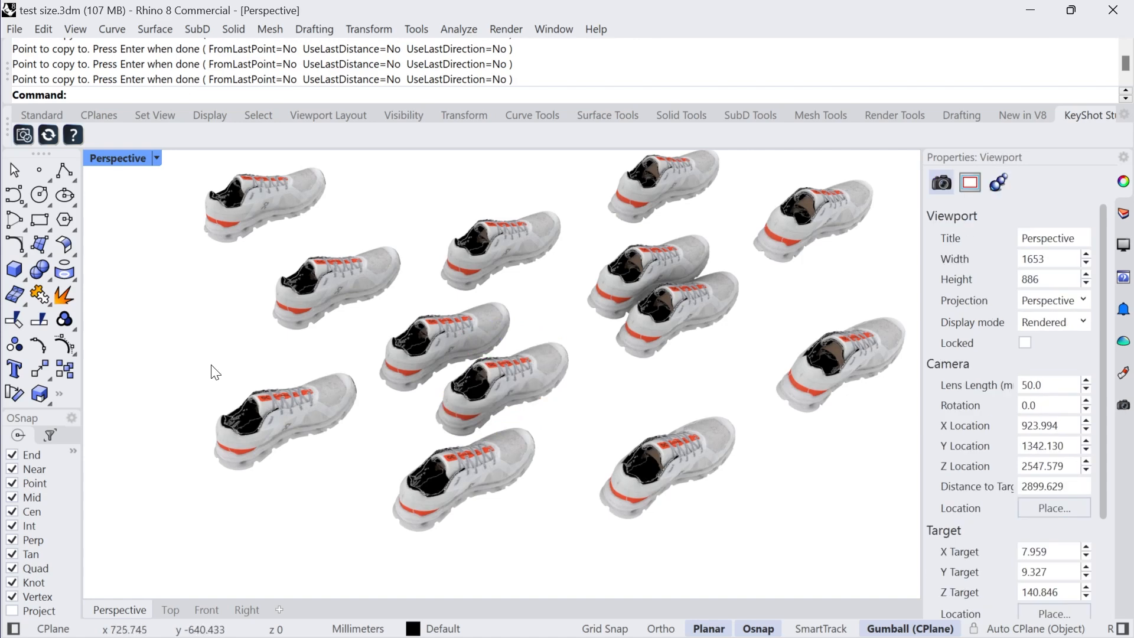
Step: Undo both shoe mesh copy operations to leave only the original, zoom to that shoe, and save the file
{"action": "right_click_drag", "start_coordinate": [211, 359], "coordinate": [215, 347]}
{"action": "right_click_drag", "start_coordinate": [271, 327], "coordinate": [229, 346]}
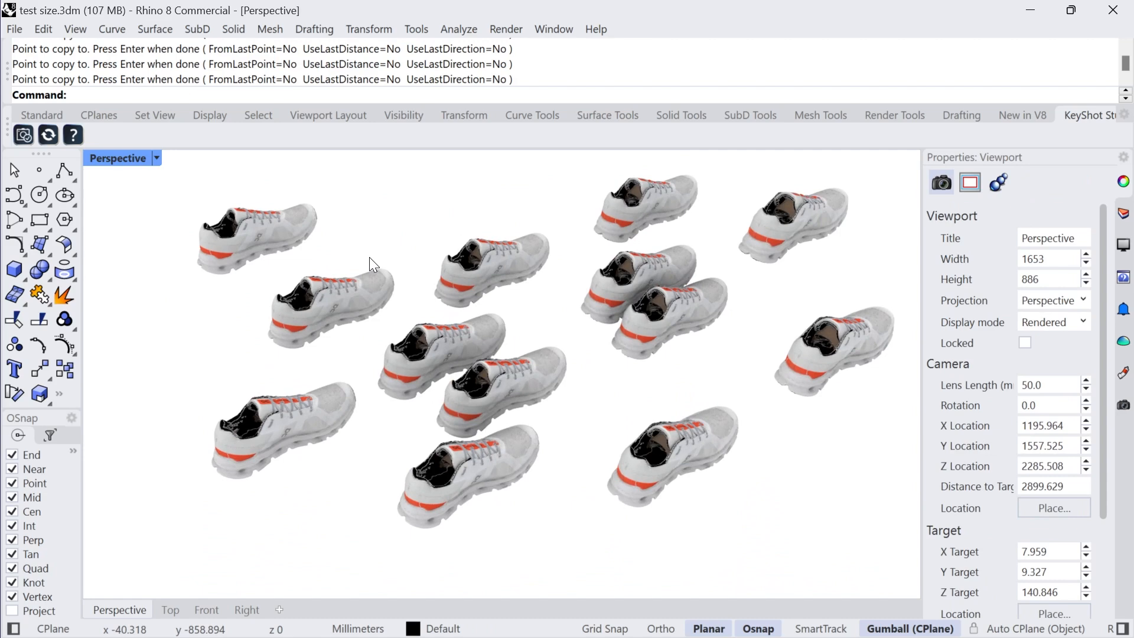
{"action": "right_click_drag", "start_coordinate": [431, 287], "coordinate": [463, 263]}
{"action": "mouse_move", "coordinate": [666, 444]}
{"action": "right_mouse_down"}
{"action": "mouse_move", "coordinate": [726, 436]}
{"action": "mouse_move", "coordinate": [668, 431]}
{"action": "right_mouse_up"}
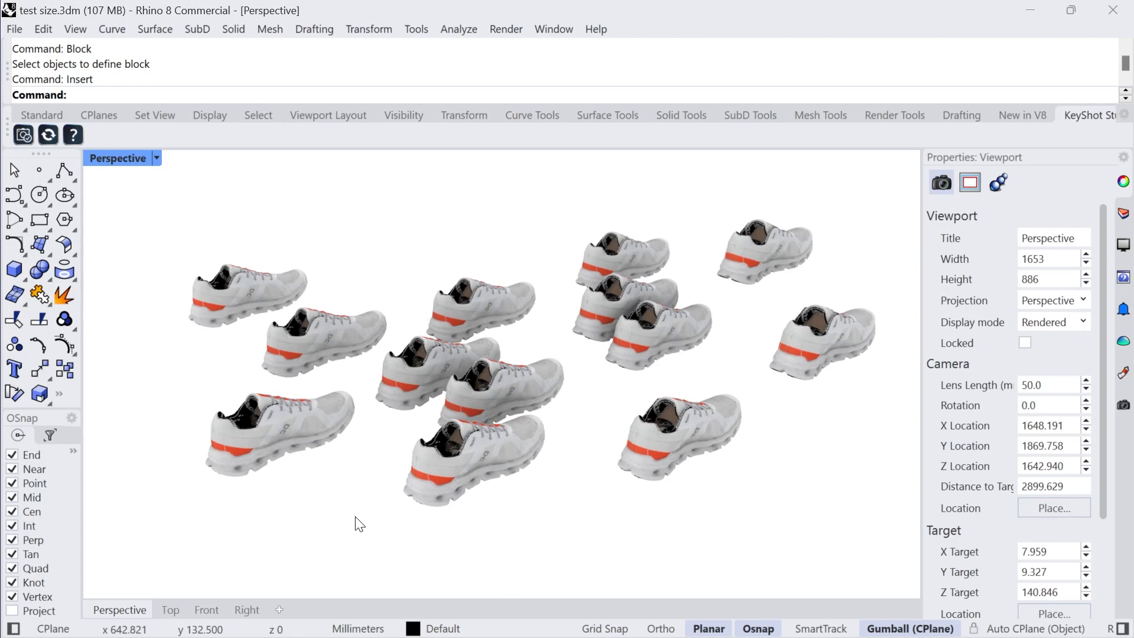
{"action": "key", "text": "ctrl+z"}
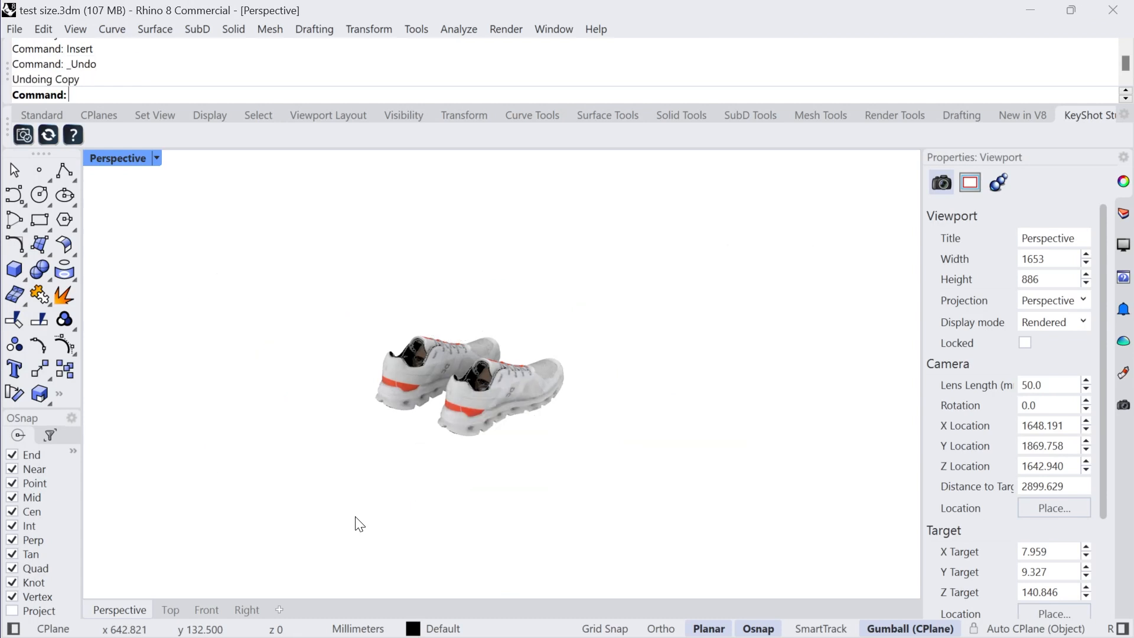
{"action": "left_click", "coordinate": [490, 402]}
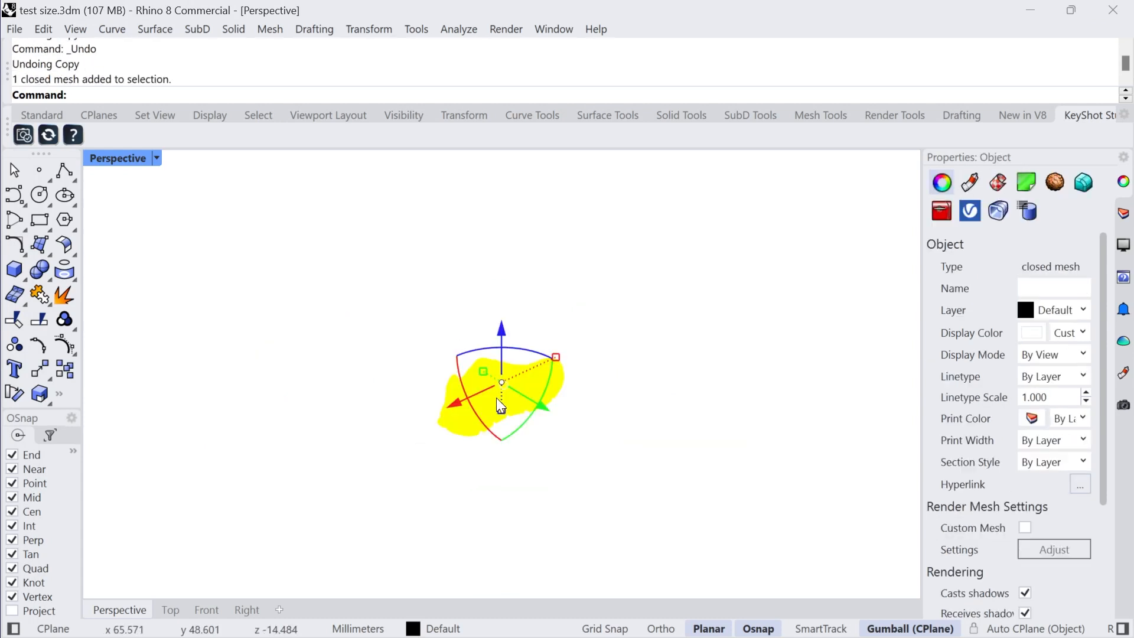
{"action": "key", "text": "ctrl+shift+e"}
{"action": "right_click_drag", "start_coordinate": [549, 442], "coordinate": [676, 518]}
{"action": "left_click", "coordinate": [676, 518]}
{"action": "right_click_drag", "start_coordinate": [607, 520], "coordinate": [618, 516]}
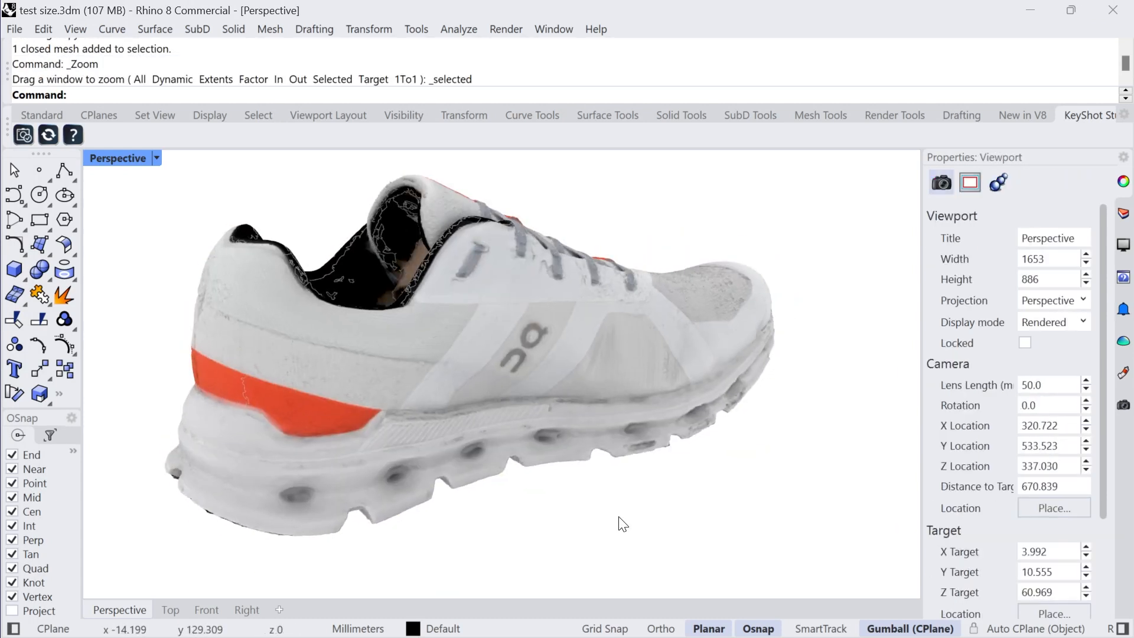
{"action": "key", "text": "ctrl+s"}
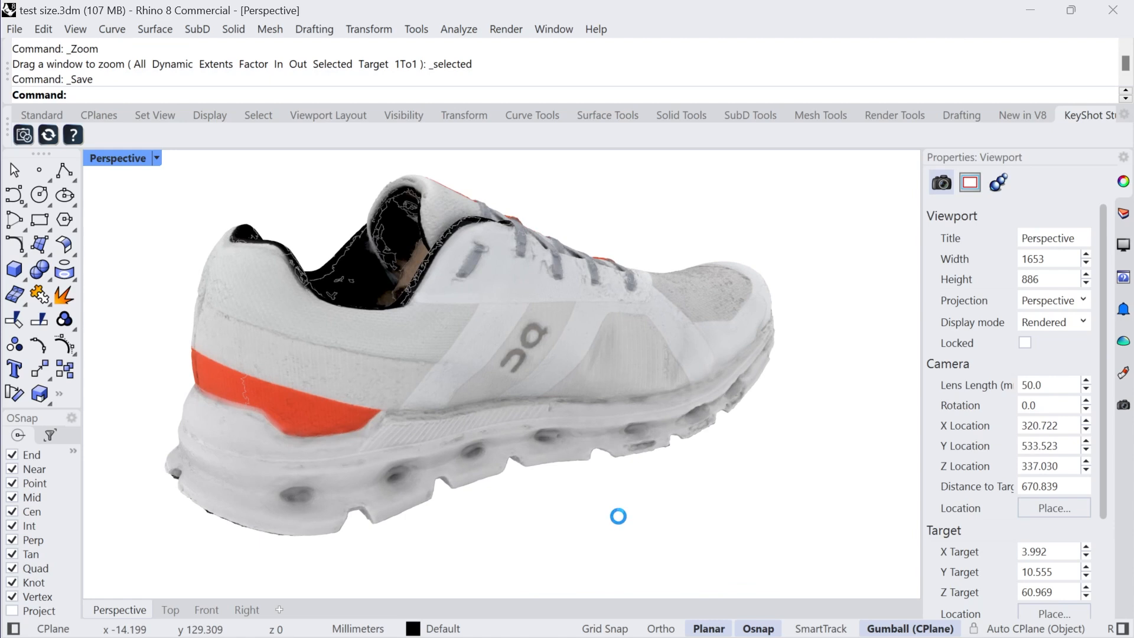
Step: Define the shoe mesh as a block named "3D scan", with its base point just outside the heel
{"action": "left_click", "coordinate": [514, 415]}
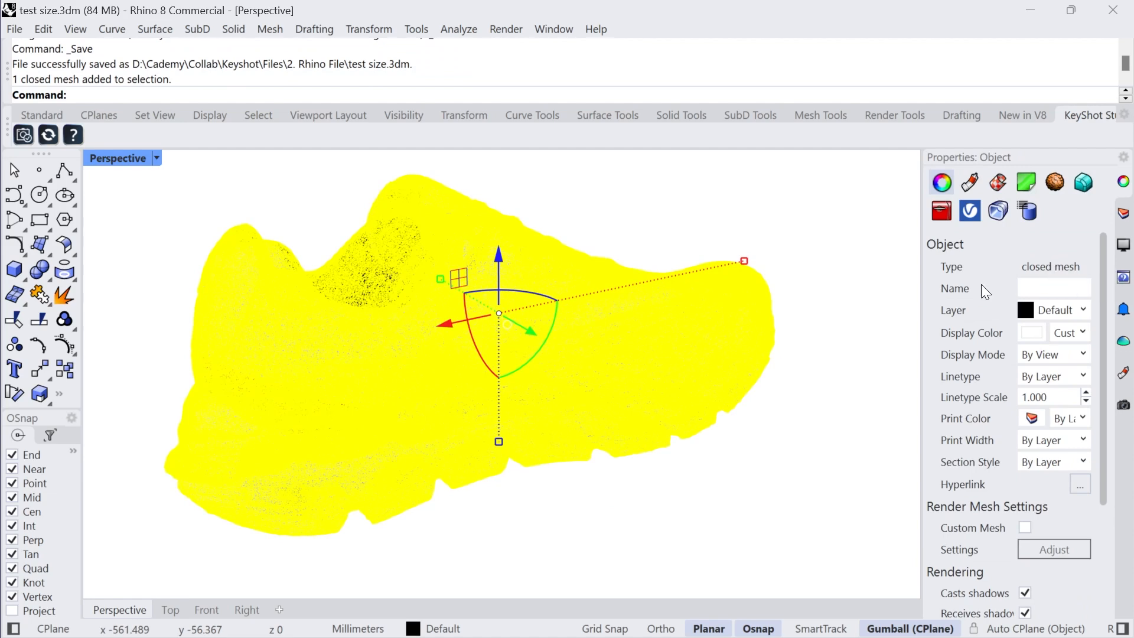
{"action": "left_click", "coordinate": [774, 468]}
{"action": "right_click_drag", "start_coordinate": [646, 469], "coordinate": [536, 476]}
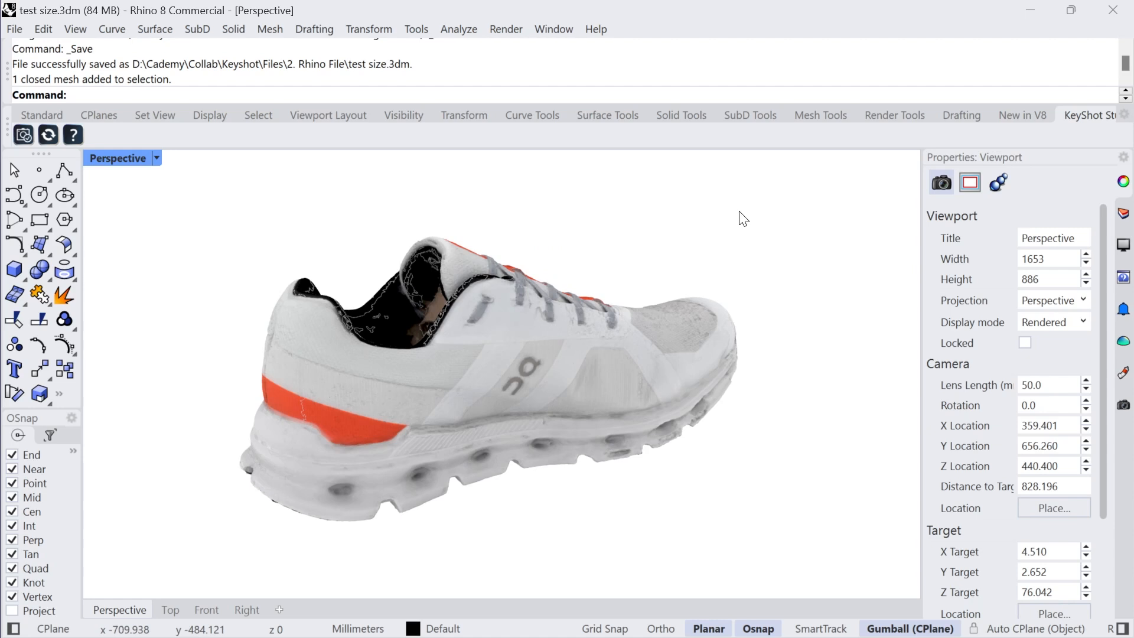
{"action": "type", "text": "Block"}
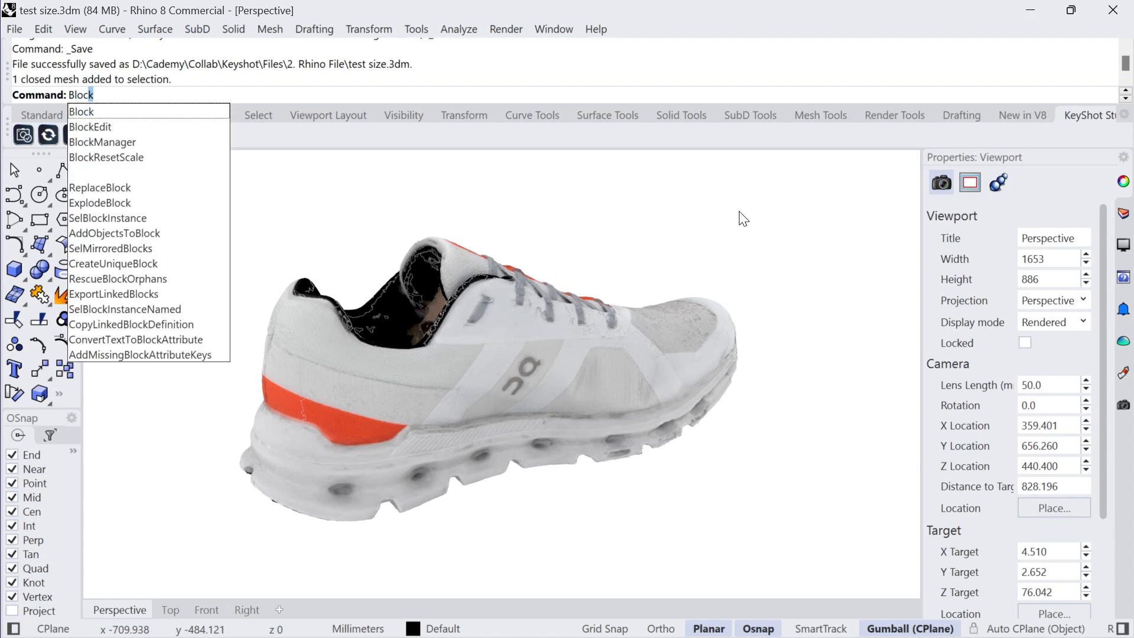
{"action": "left_click", "coordinate": [135, 113]}
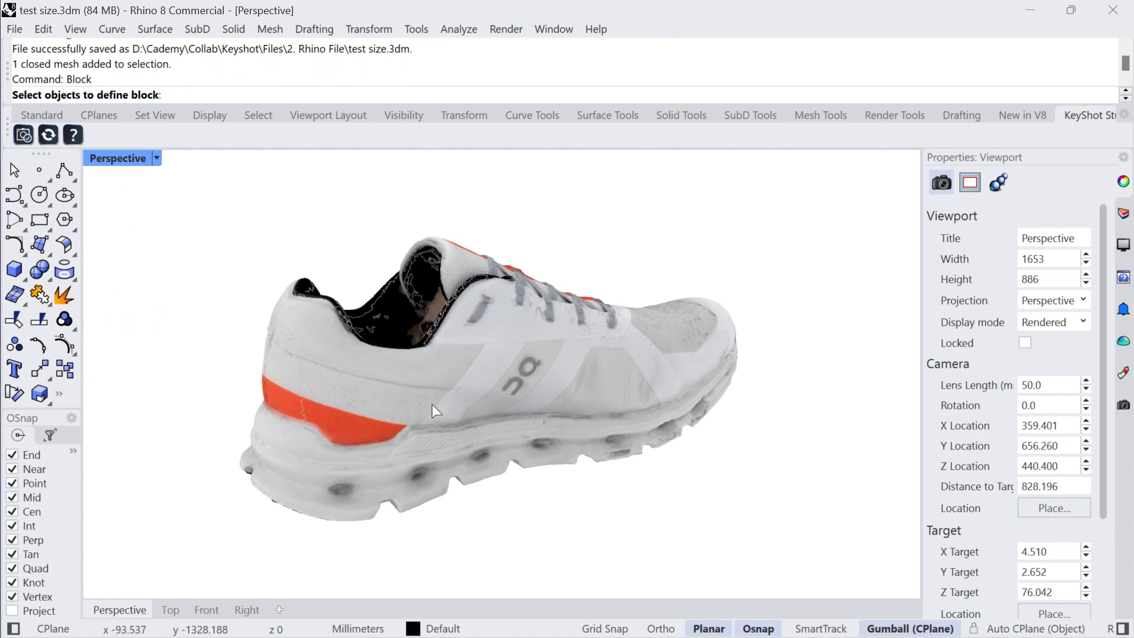
{"action": "left_click", "coordinate": [471, 426]}
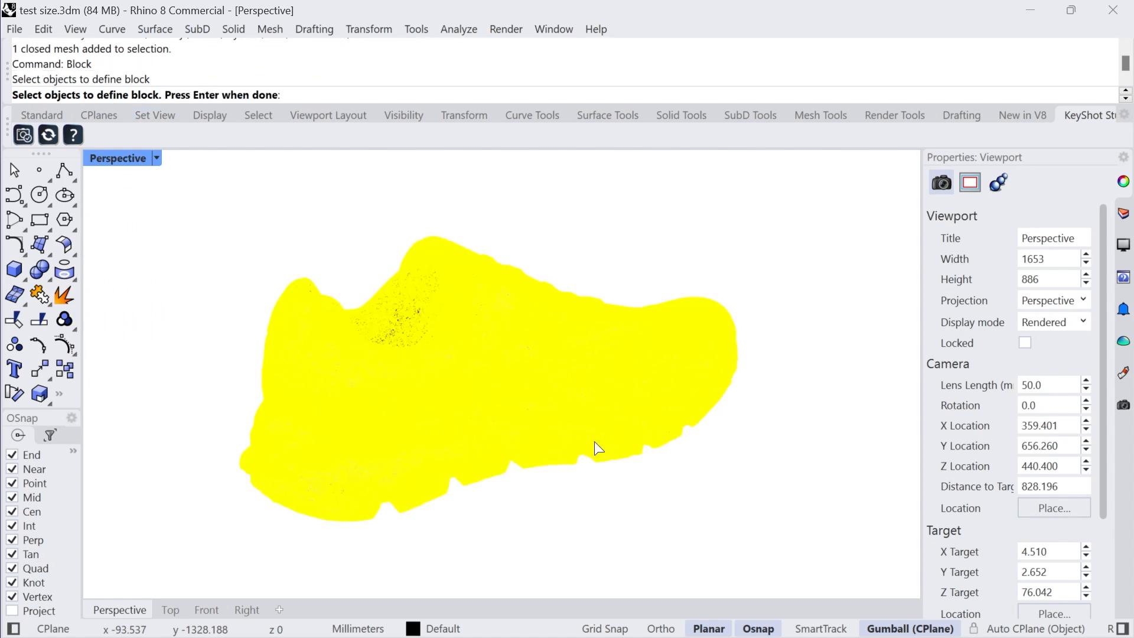
{"action": "key", "text": "Return"}
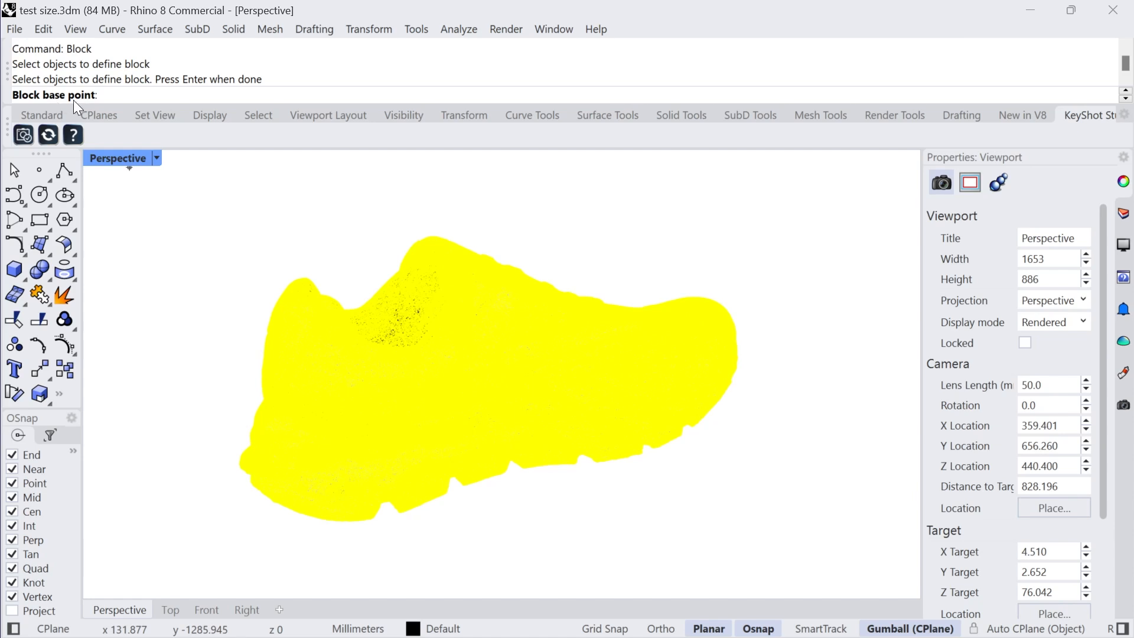
{"action": "right_click_drag", "start_coordinate": [261, 405], "coordinate": [222, 477]}
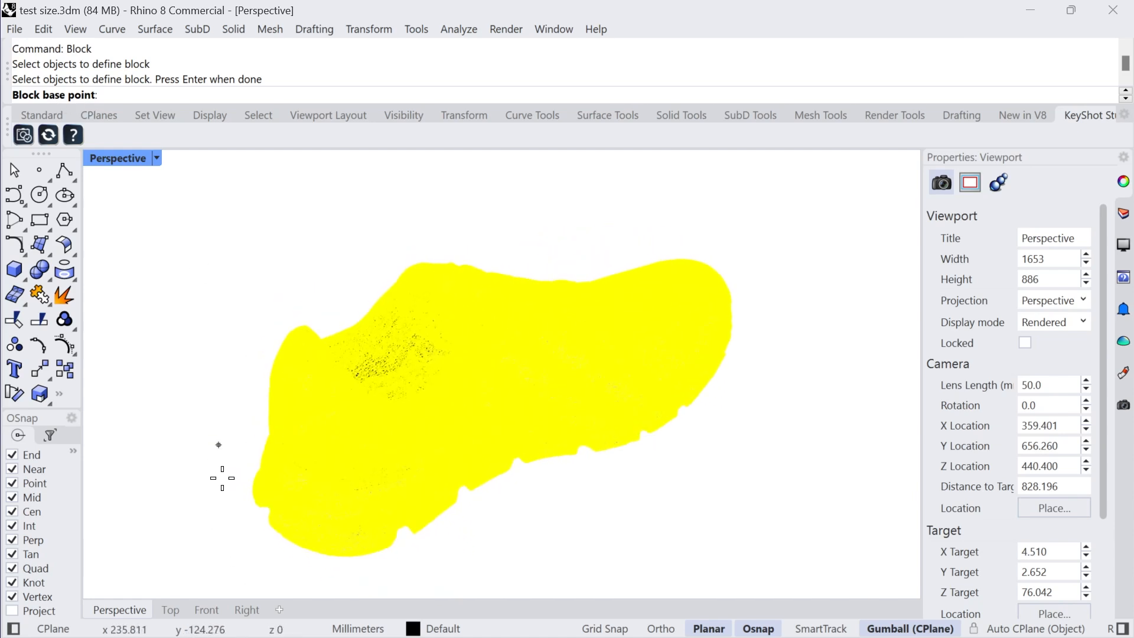
{"action": "left_click", "coordinate": [239, 536]}
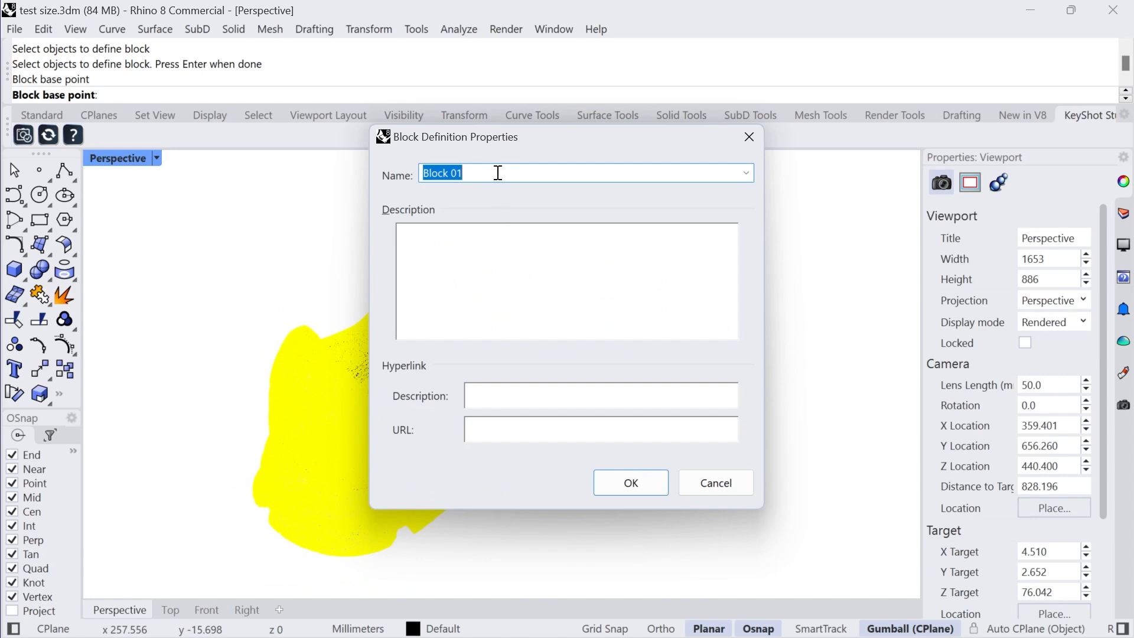
{"action": "type", "text": "3D scan"}
{"action": "left_click", "coordinate": [641, 482]}
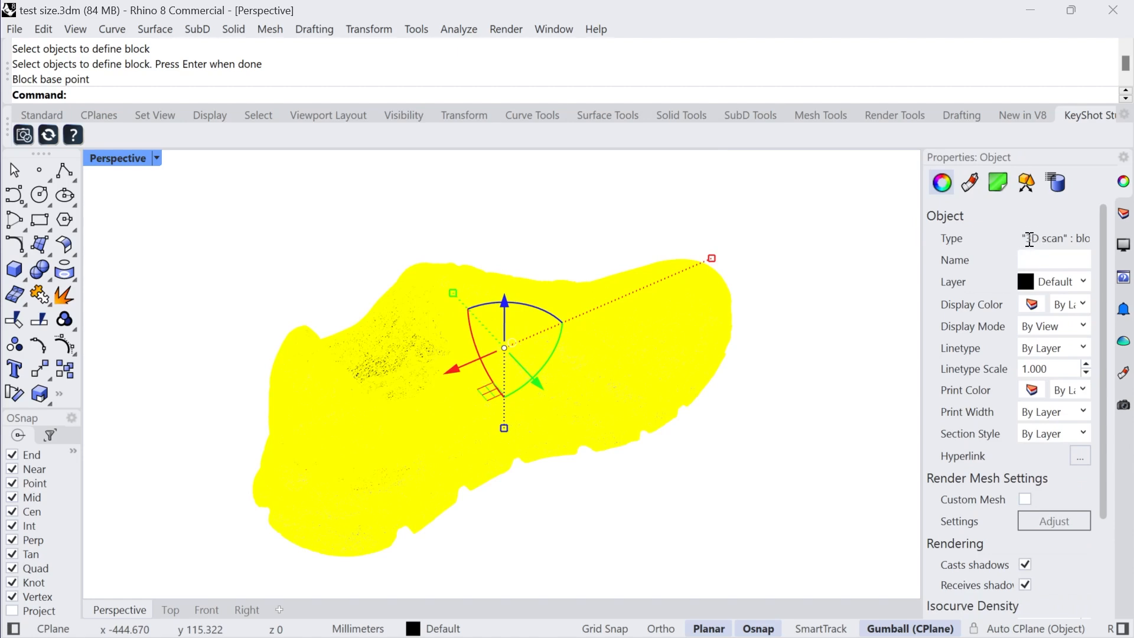
Step: Reselect the shoe block and widen the object properties area to read its full object type
{"action": "left_click", "coordinate": [738, 417]}
{"action": "left_click", "coordinate": [656, 376]}
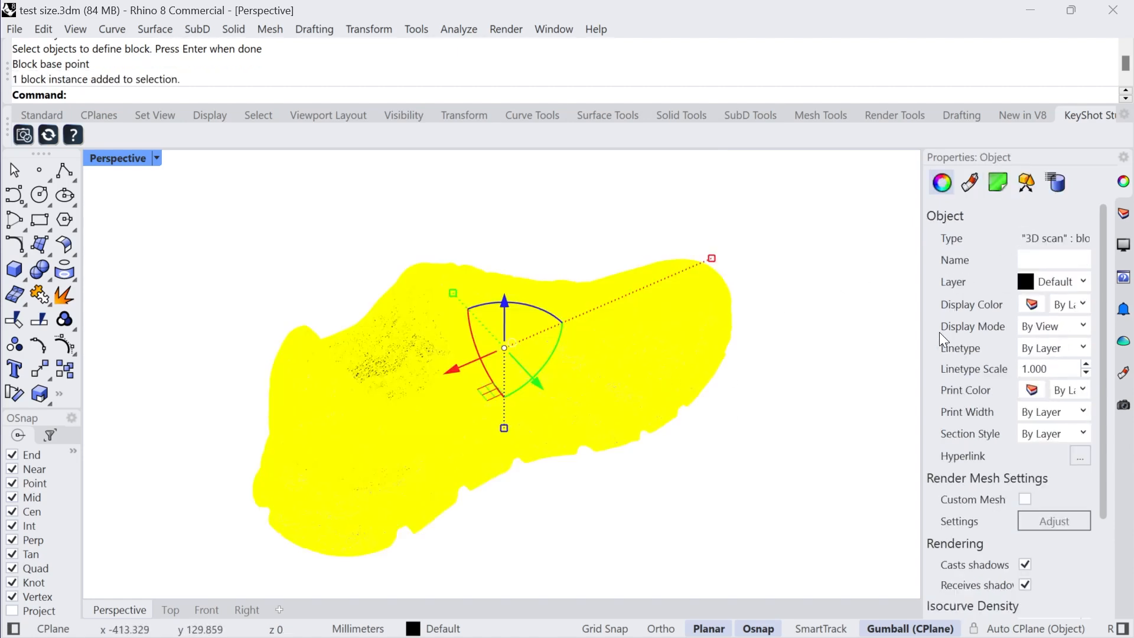
{"action": "left_click_drag", "start_coordinate": [921, 333], "coordinate": [855, 334]}
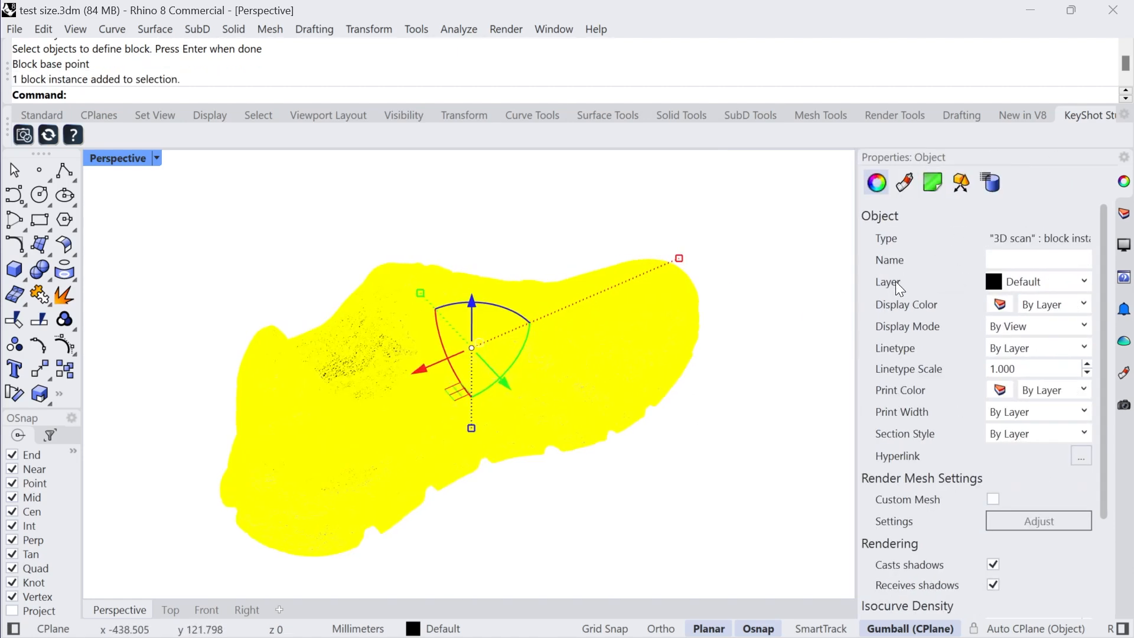
{"action": "left_click", "coordinate": [763, 434]}
{"action": "left_click", "coordinate": [504, 405]}
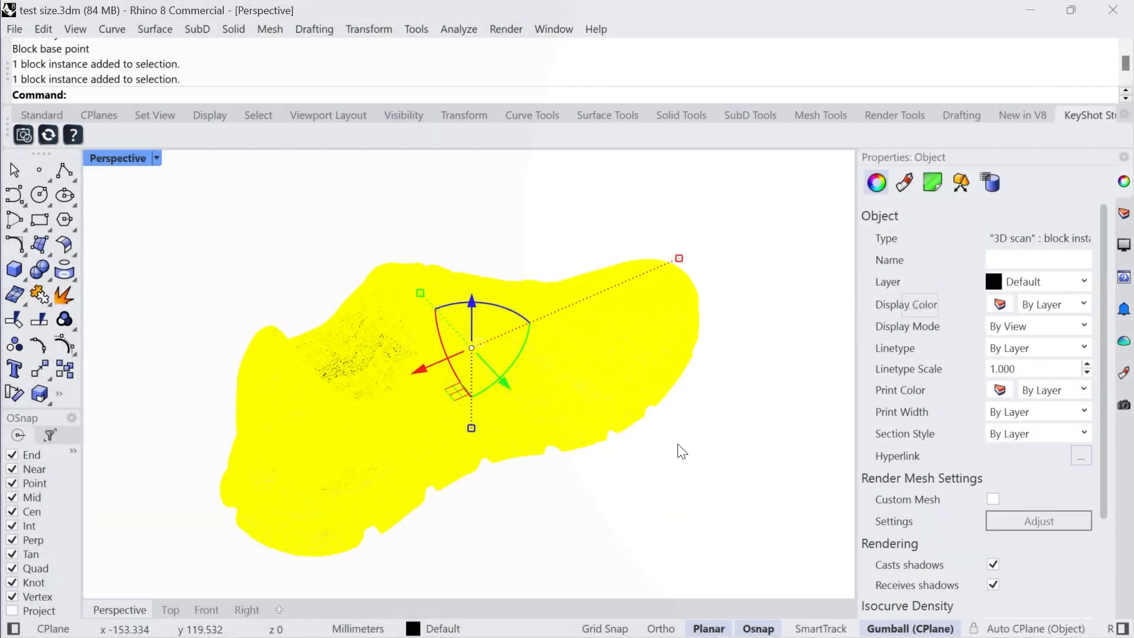
{"action": "left_click", "coordinate": [678, 450]}
{"action": "scroll", "coordinate": [565, 389], "scroll_direction": "down", "scroll_amount": 6}
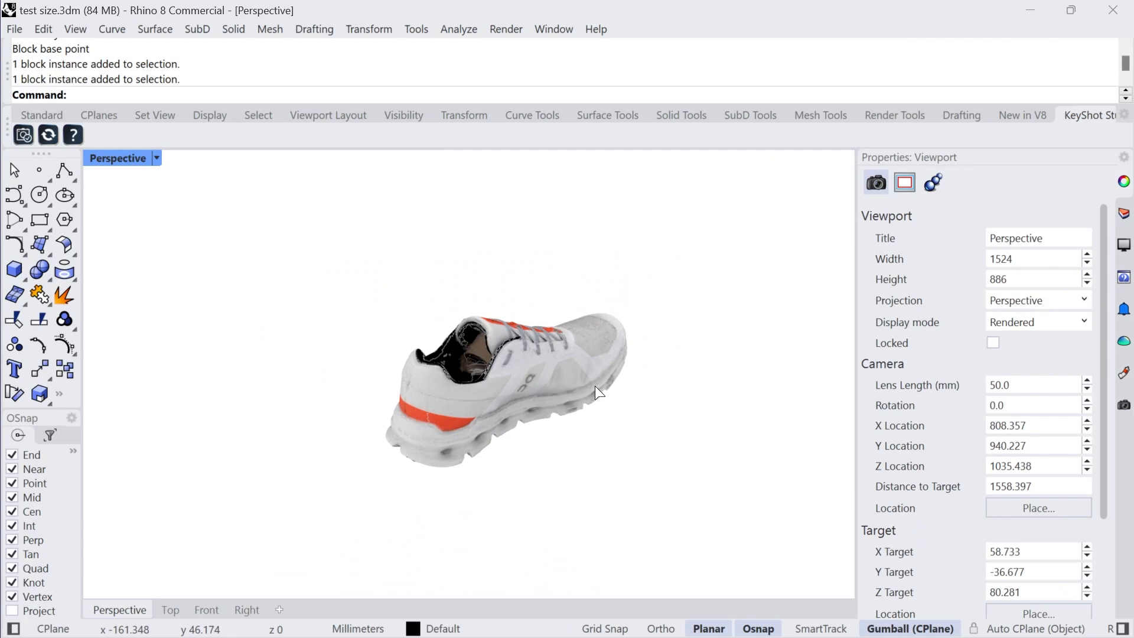
{"action": "key", "text": "ctrl+s"}
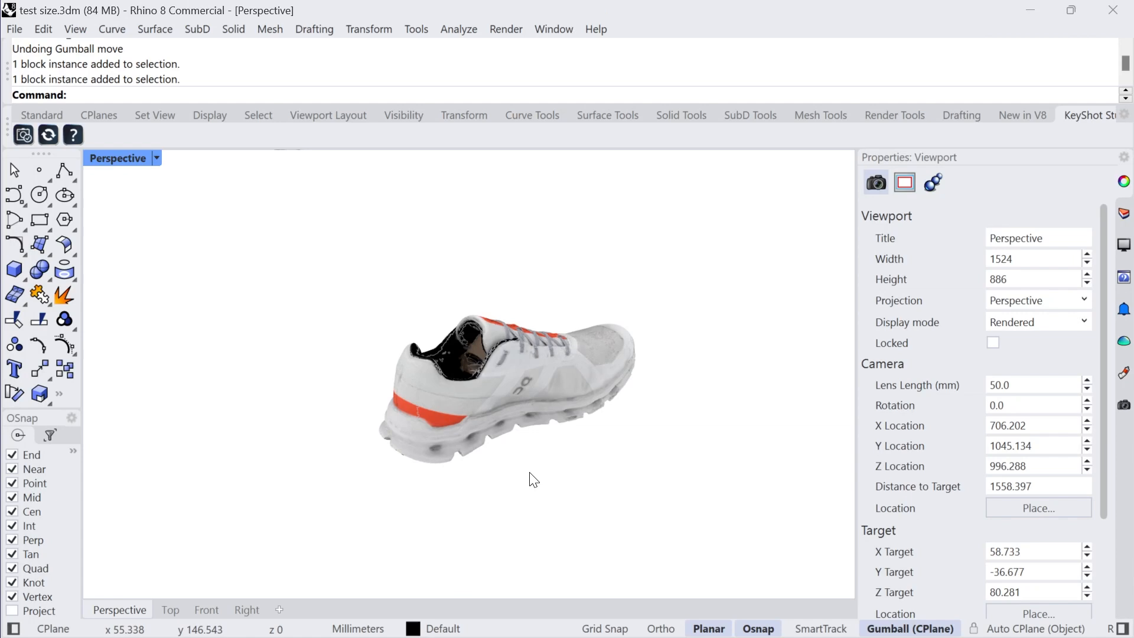
{"action": "key", "text": "ctrl"}
{"action": "key", "text": "ctrl"}
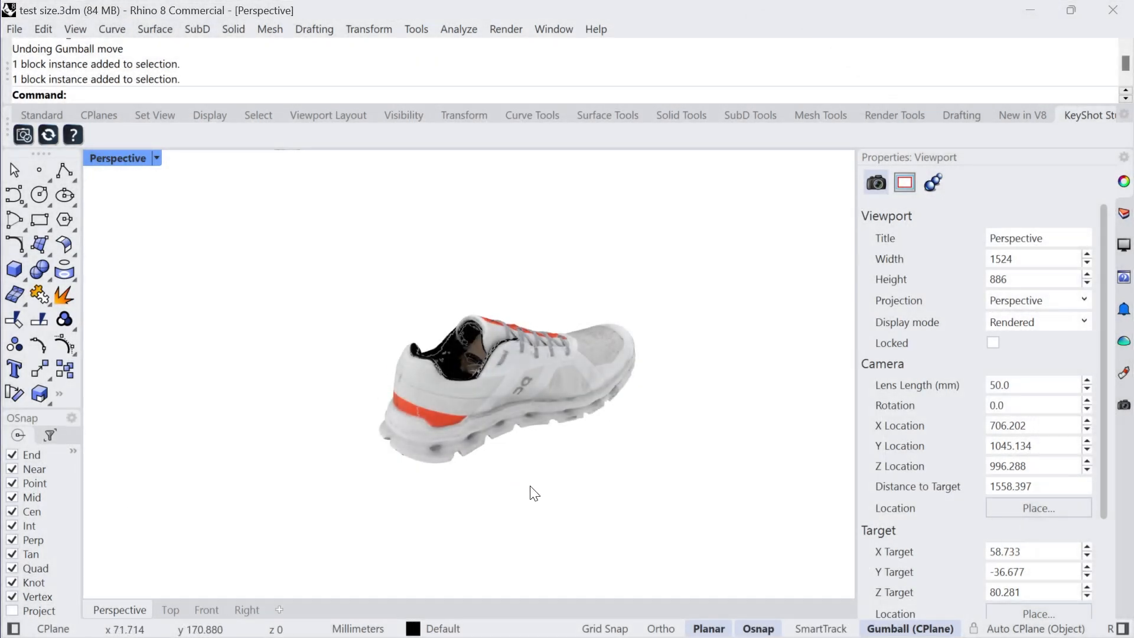
Step: Place three copies of the "3D scan" block beside and behind the original in a two-by-two arrangement, and save the file
{"action": "mouse_move", "coordinate": [531, 493]}
{"action": "right_mouse_down"}
{"action": "mouse_move", "coordinate": [515, 494]}
{"action": "mouse_move", "coordinate": [516, 483]}
{"action": "right_mouse_up"}
{"action": "left_click", "coordinate": [515, 402]}
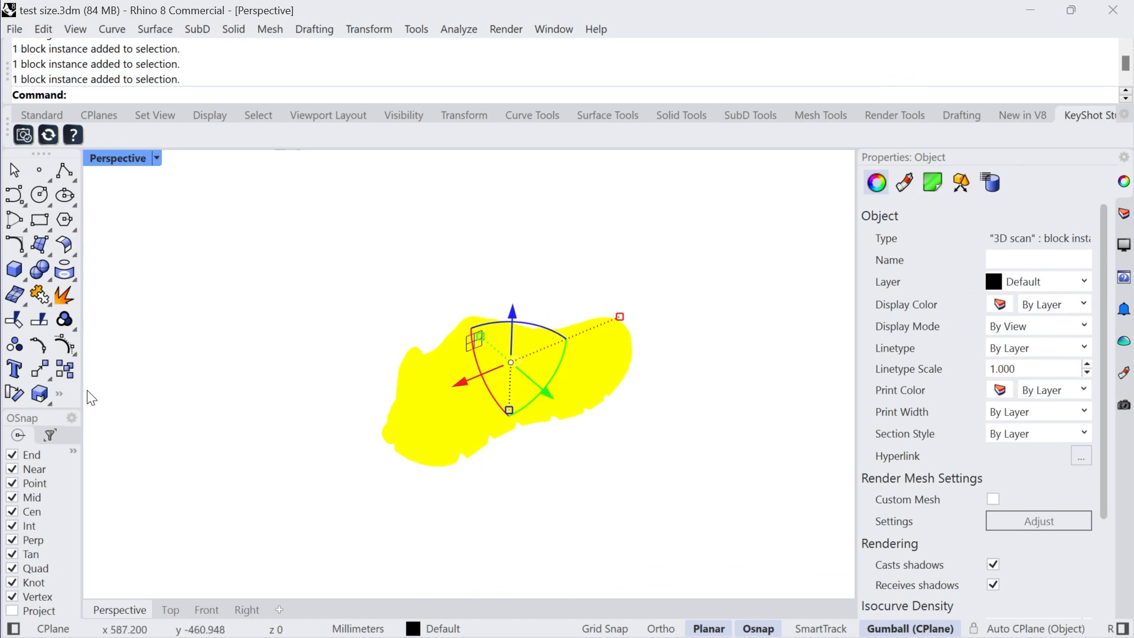
{"action": "left_click", "coordinate": [65, 369]}
{"action": "left_click", "coordinate": [299, 511]}
{"action": "left_click", "coordinate": [285, 372]}
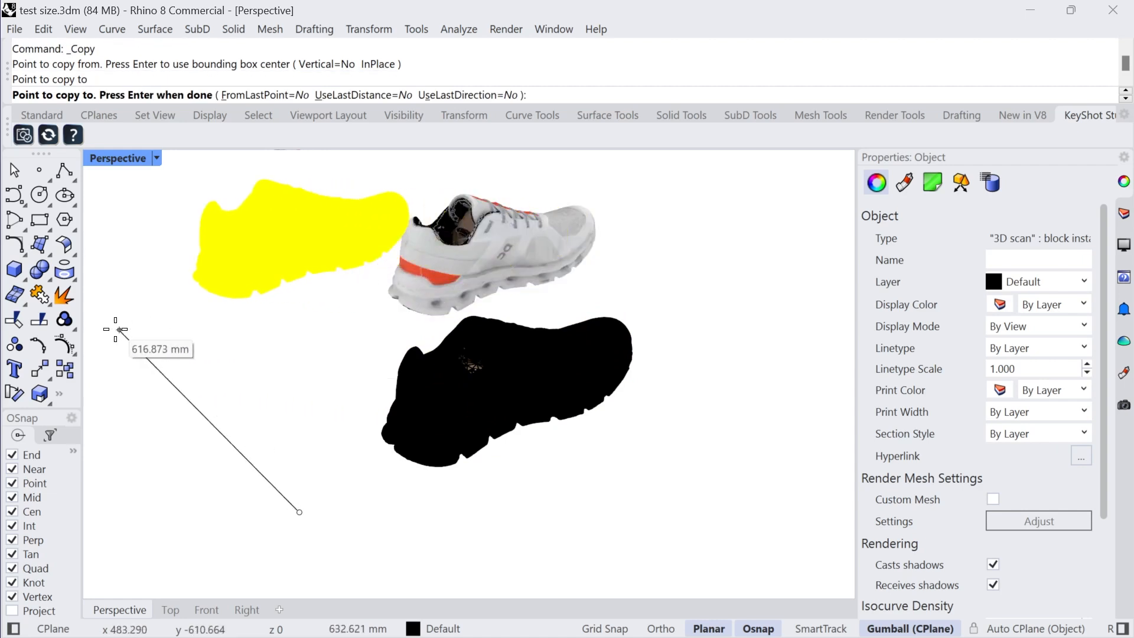
{"action": "left_click", "coordinate": [587, 507]}
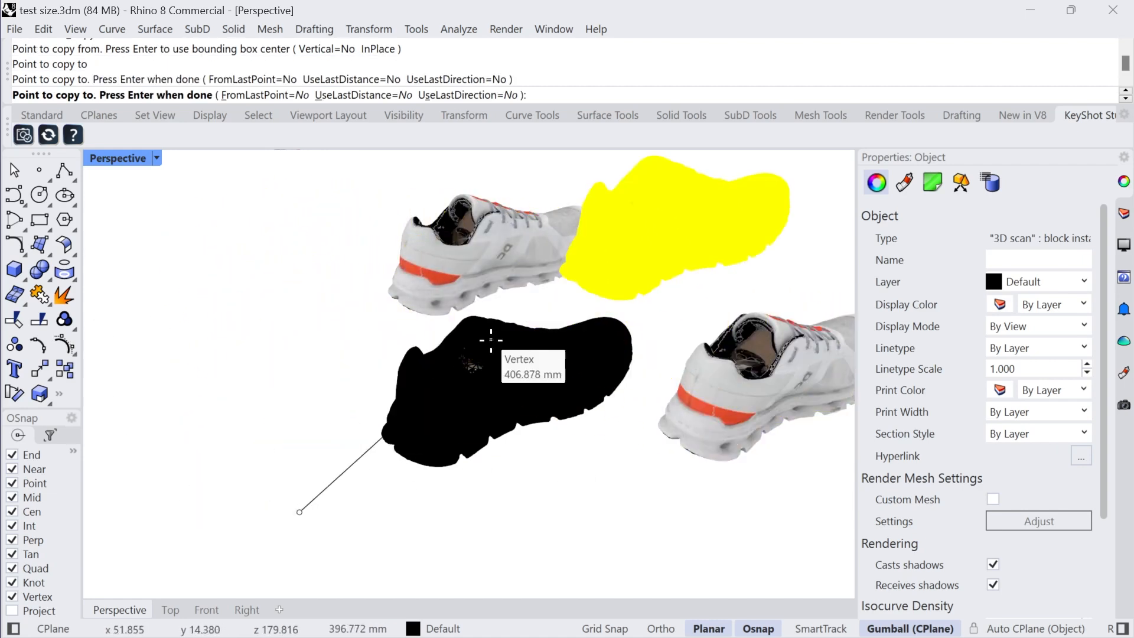
{"action": "left_click", "coordinate": [590, 369]}
{"action": "key", "text": "Return"}
{"action": "left_click", "coordinate": [571, 525]}
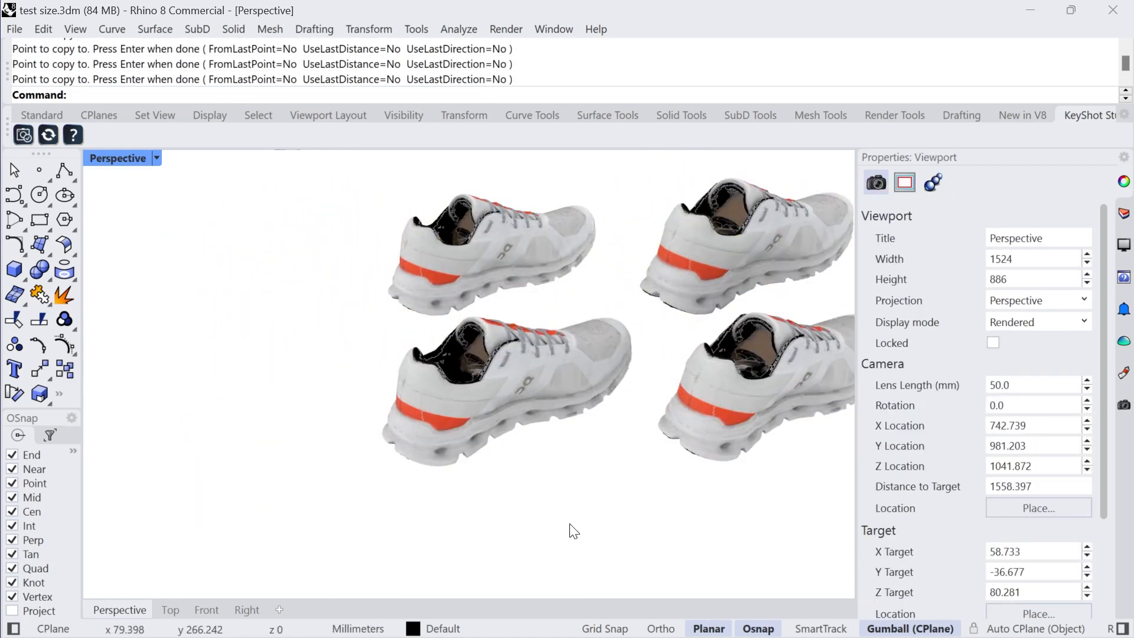
{"action": "key", "text": "ctrl+s"}
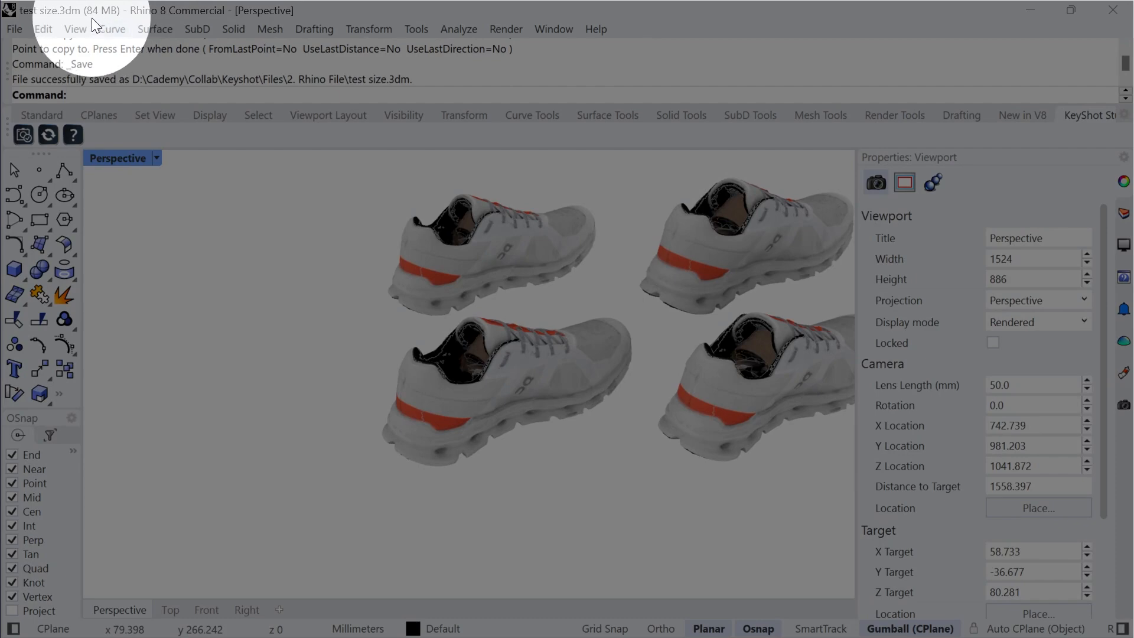
{"action": "scroll", "coordinate": [339, 502], "scroll_direction": "down", "scroll_amount": 4}
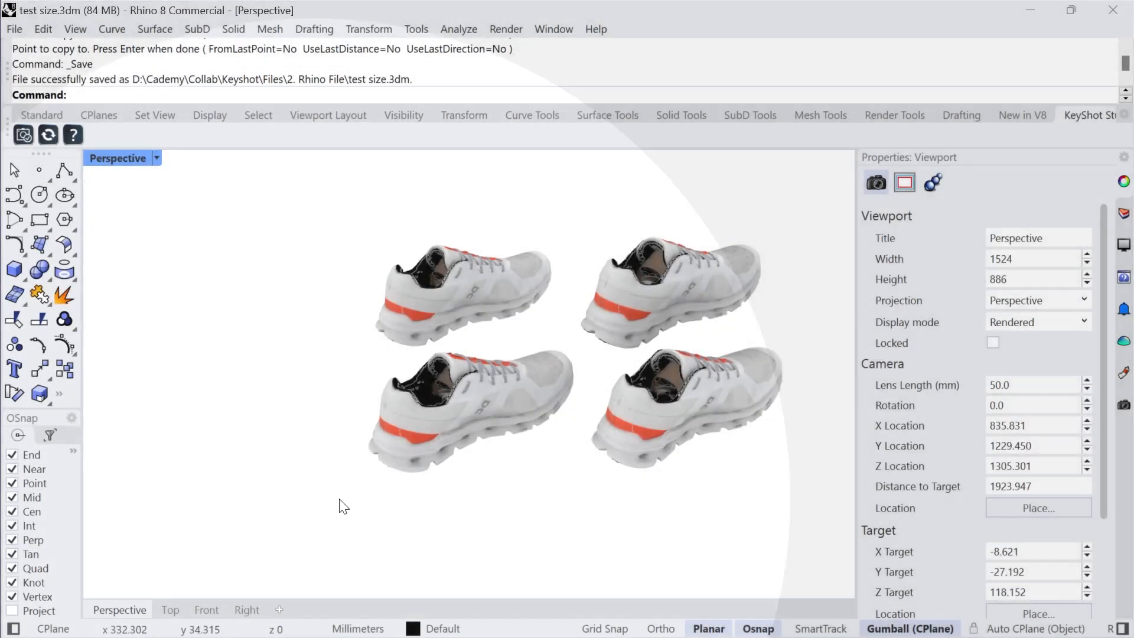
Step: Zoom to the four shoe blocks and examine the group from several angles
{"action": "right_click_drag", "start_coordinate": [616, 490], "coordinate": [602, 529]}
{"action": "left_click_drag", "start_coordinate": [683, 531], "coordinate": [437, 309]}
{"action": "type", "text": "zs"}
{"action": "key", "text": "Return"}
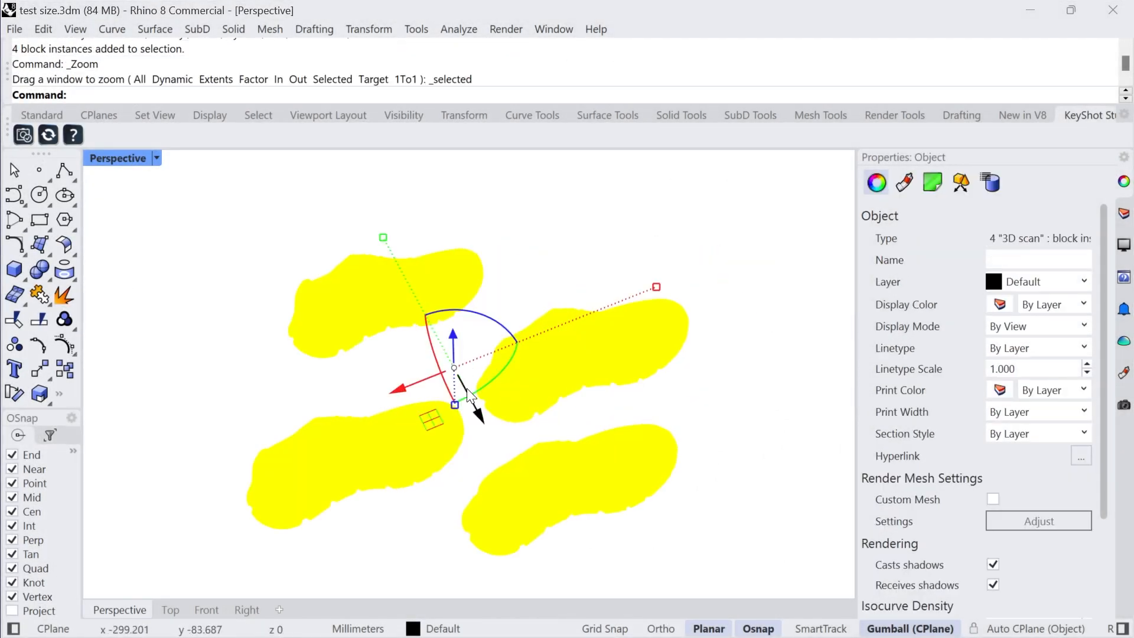
{"action": "right_click_drag", "start_coordinate": [472, 402], "coordinate": [484, 332]}
{"action": "left_click", "coordinate": [742, 488]}
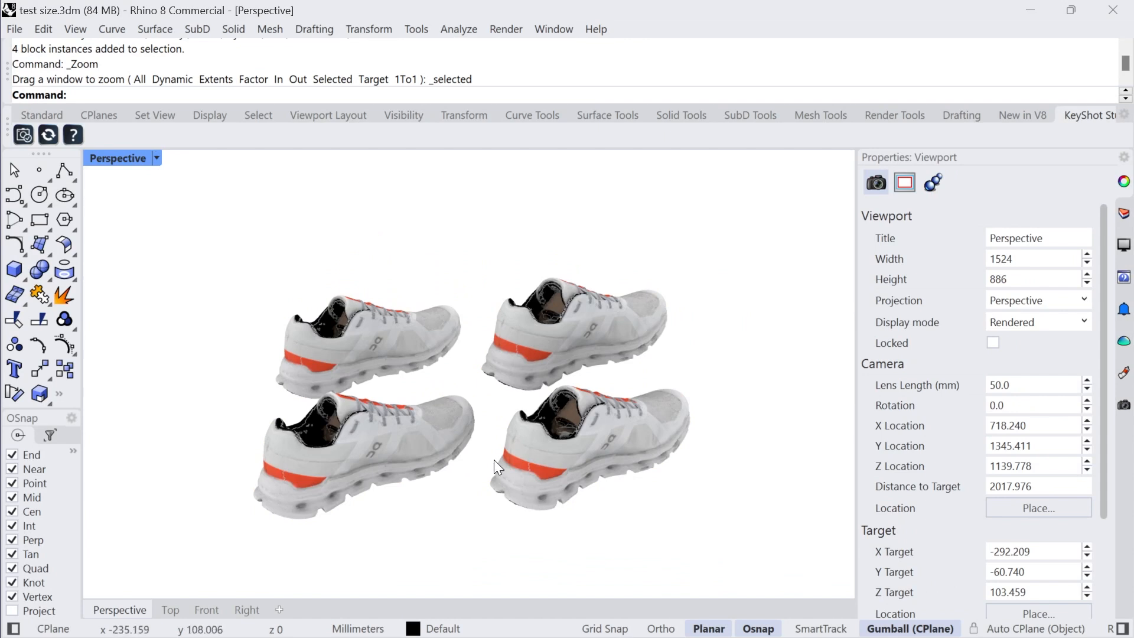
{"action": "mouse_move", "coordinate": [493, 459]}
{"action": "right_mouse_down"}
{"action": "mouse_move", "coordinate": [526, 451]}
{"action": "mouse_move", "coordinate": [506, 441]}
{"action": "right_mouse_up"}
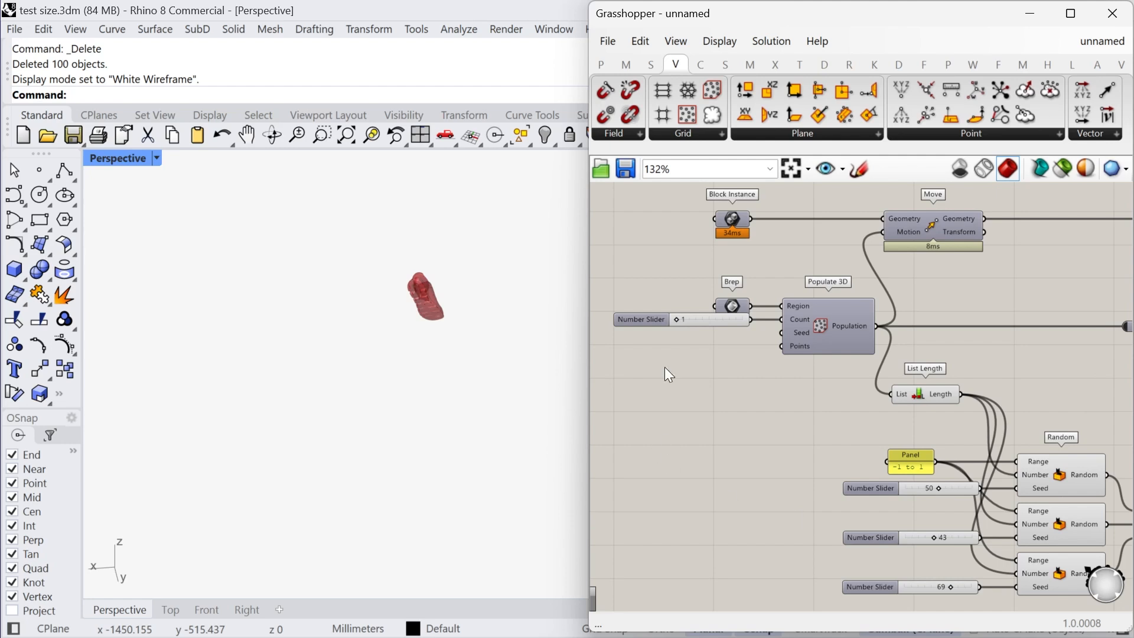
Step: Set the Populate 3D count to 100 in Grasshopper and limit the preview to selected components
{"action": "left_click_drag", "start_coordinate": [678, 320], "coordinate": [742, 434]}
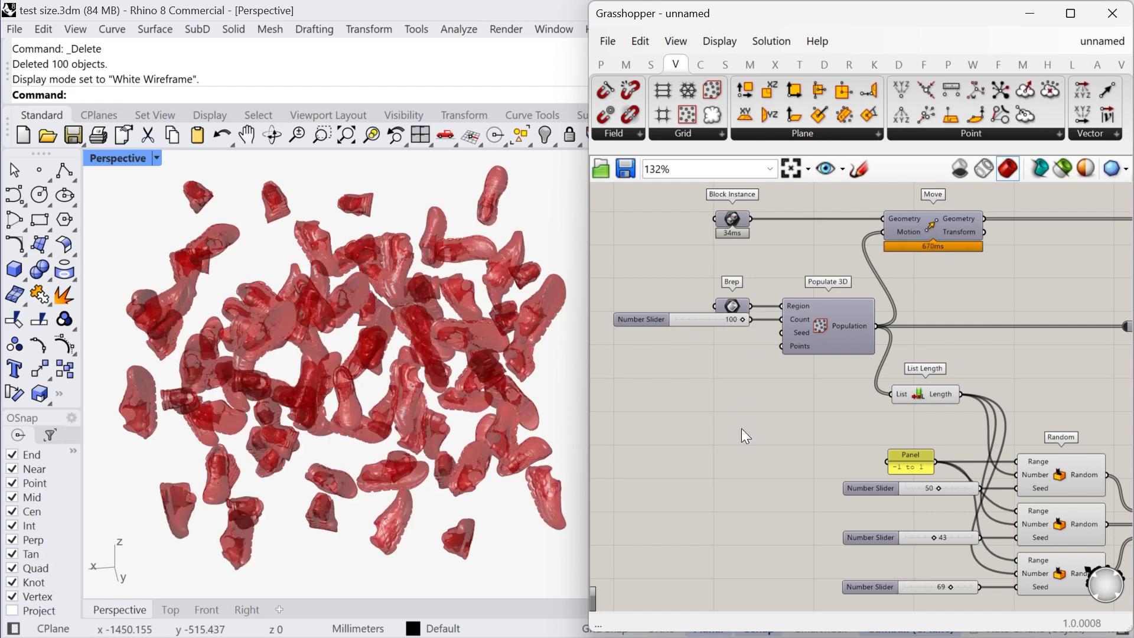
{"action": "left_click", "coordinate": [1062, 168]}
Step: Preview the Block Instance, Brep, Populate 3D and Move components one by one to examine how the shoes are distributed
{"action": "left_click", "coordinate": [731, 220]}
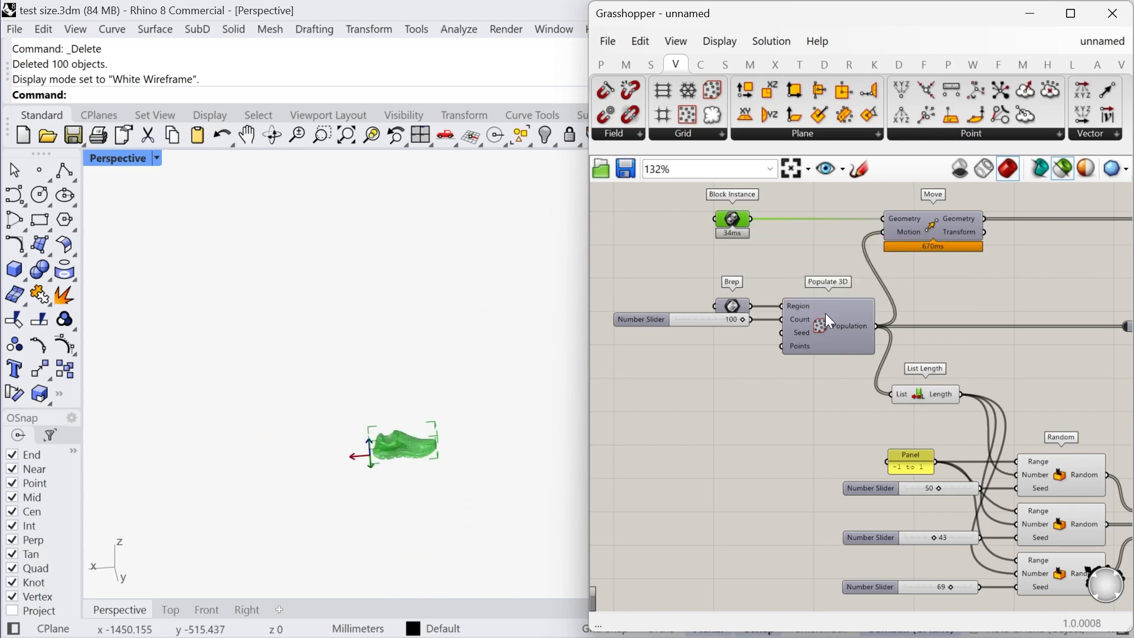
{"action": "left_click", "coordinate": [733, 305]}
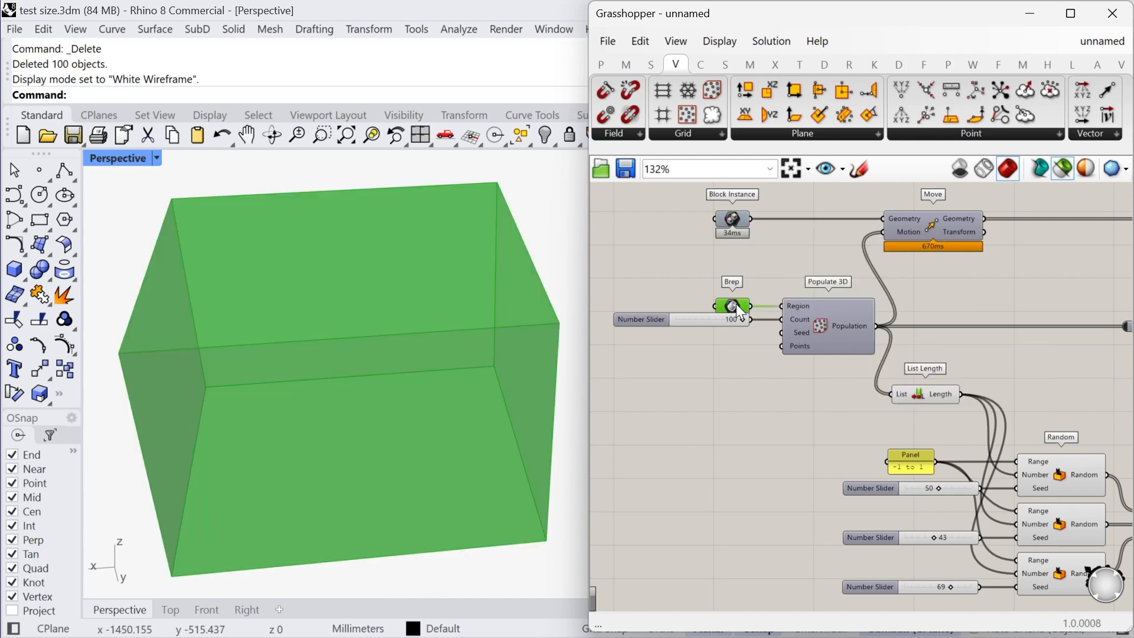
{"action": "left_click", "coordinate": [842, 324]}
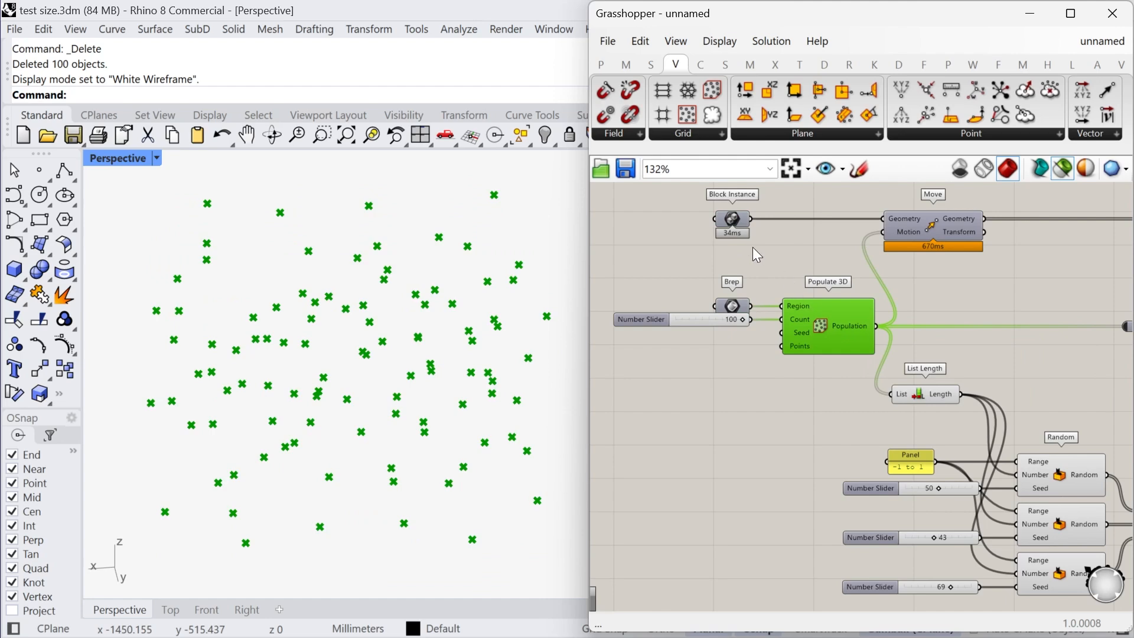
{"action": "left_click", "coordinate": [733, 220]}
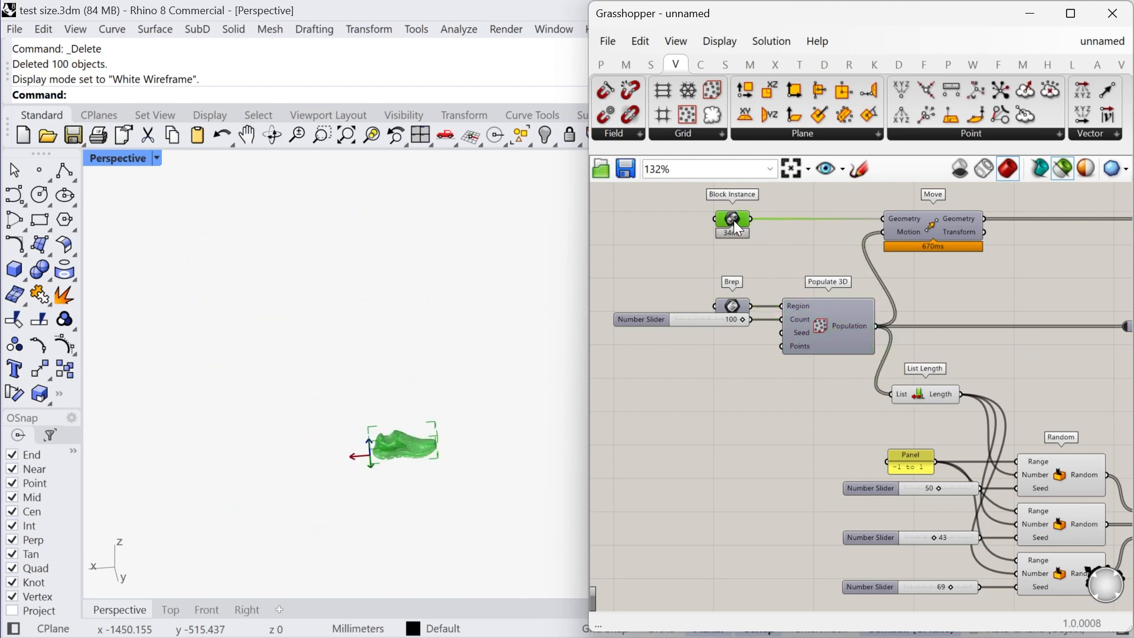
{"action": "left_click", "coordinate": [929, 228]}
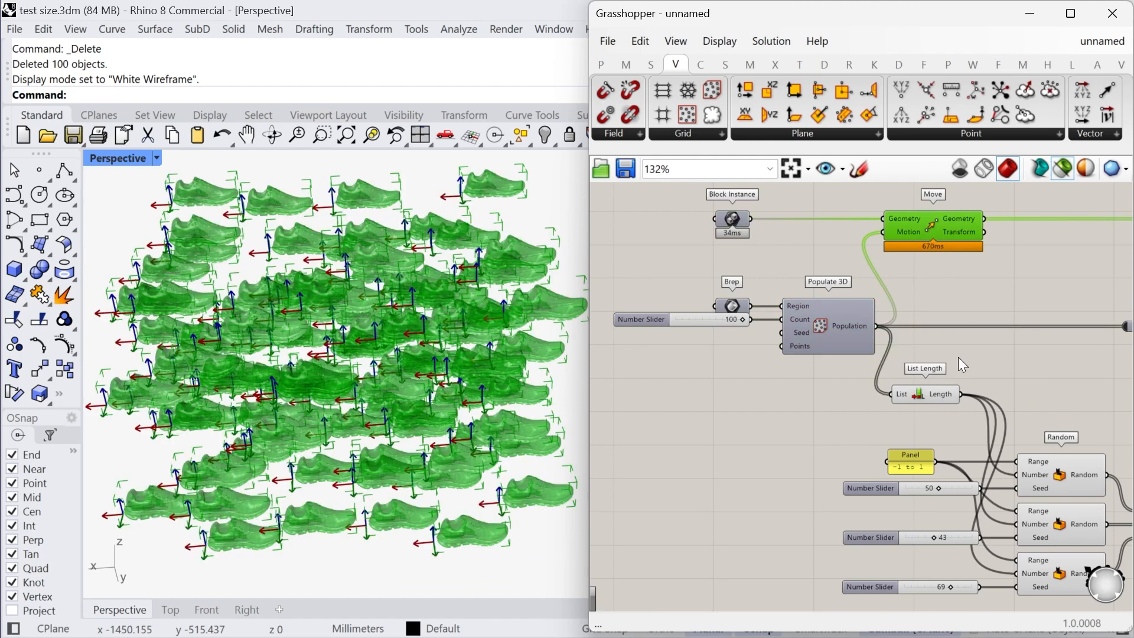
Step: Examine the Line SDL, Plane Normal, Move and Rotate components that orient the shoes randomly, and restore the preview of all components
{"action": "right_click_drag", "start_coordinate": [996, 378], "coordinate": [841, 362]}
{"action": "right_click_drag", "start_coordinate": [961, 373], "coordinate": [889, 371]}
{"action": "right_click_drag", "start_coordinate": [999, 371], "coordinate": [931, 410]}
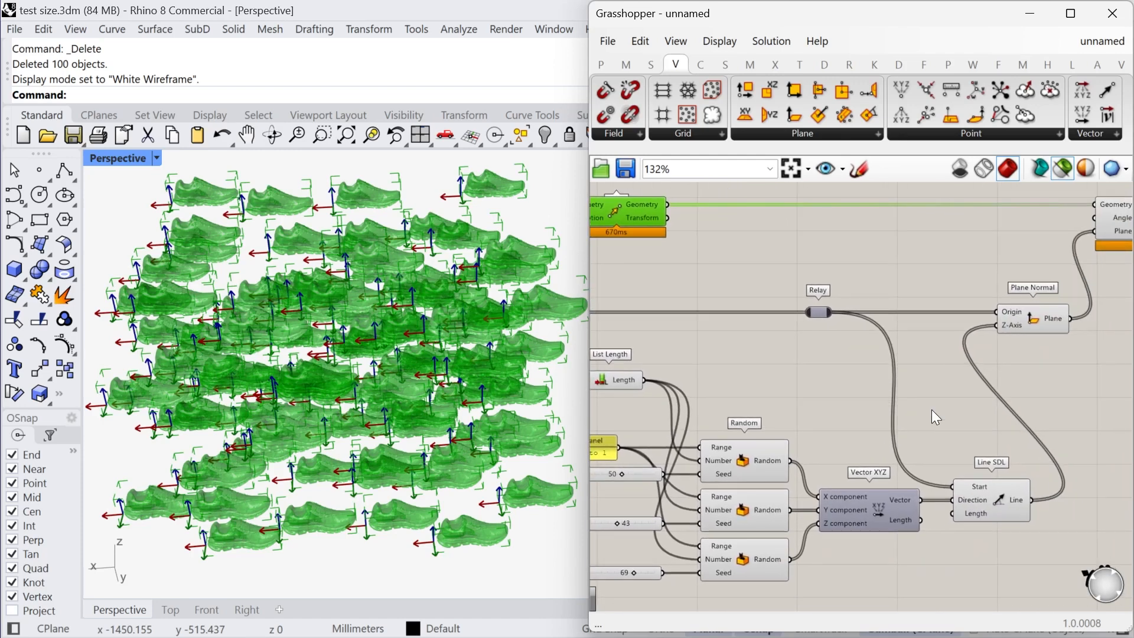
{"action": "left_click", "coordinate": [997, 494]}
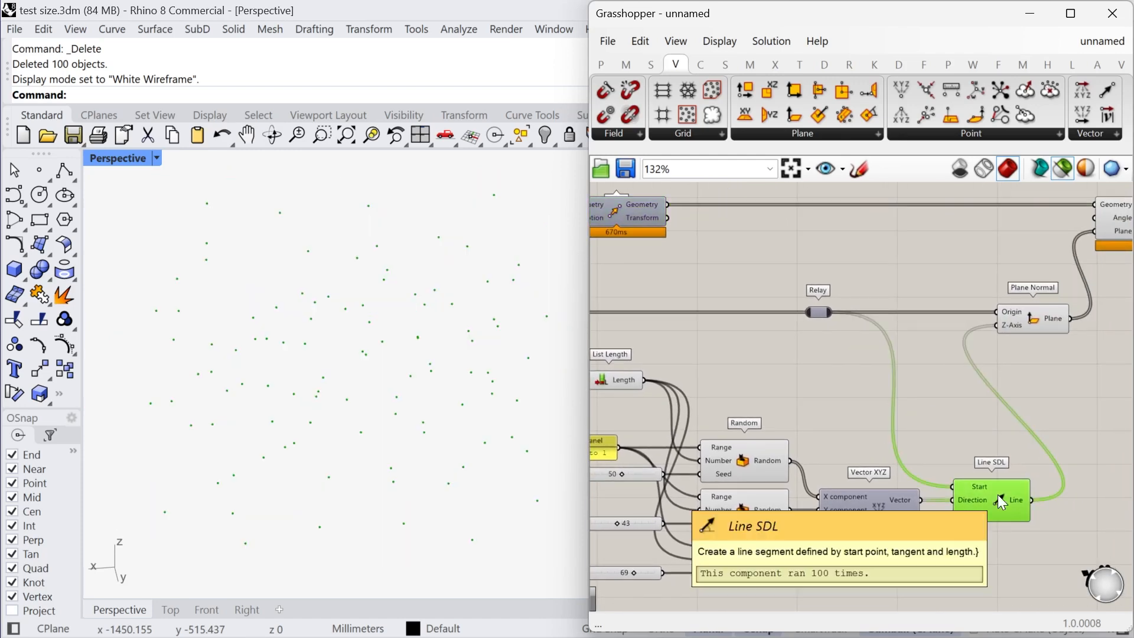
{"action": "left_click", "coordinate": [1034, 324]}
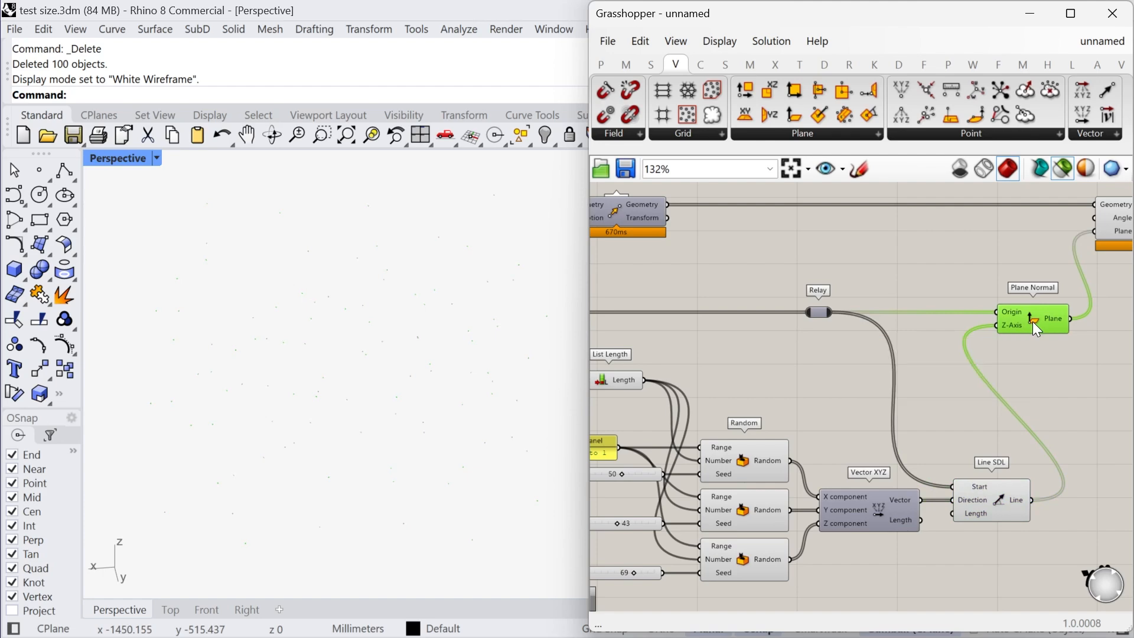
{"action": "right_click_drag", "start_coordinate": [1044, 345], "coordinate": [969, 360]}
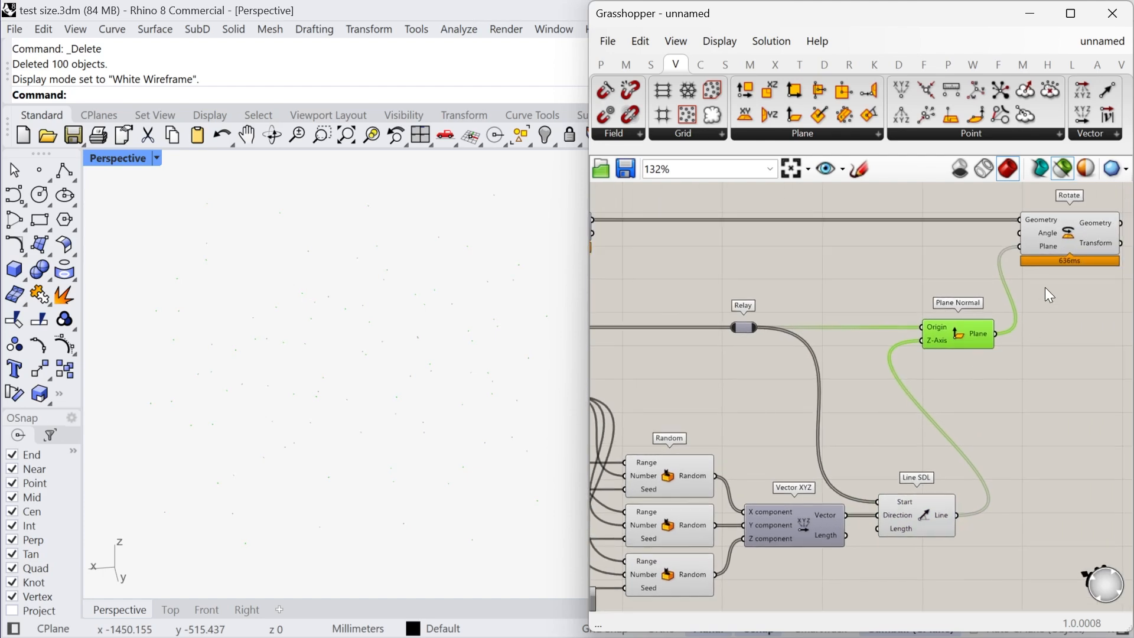
{"action": "right_click_drag", "start_coordinate": [738, 298], "coordinate": [807, 297]}
{"action": "left_click", "coordinate": [619, 228]}
{"action": "right_click_drag", "start_coordinate": [929, 306], "coordinate": [799, 314]}
{"action": "left_click", "coordinate": [1008, 251]}
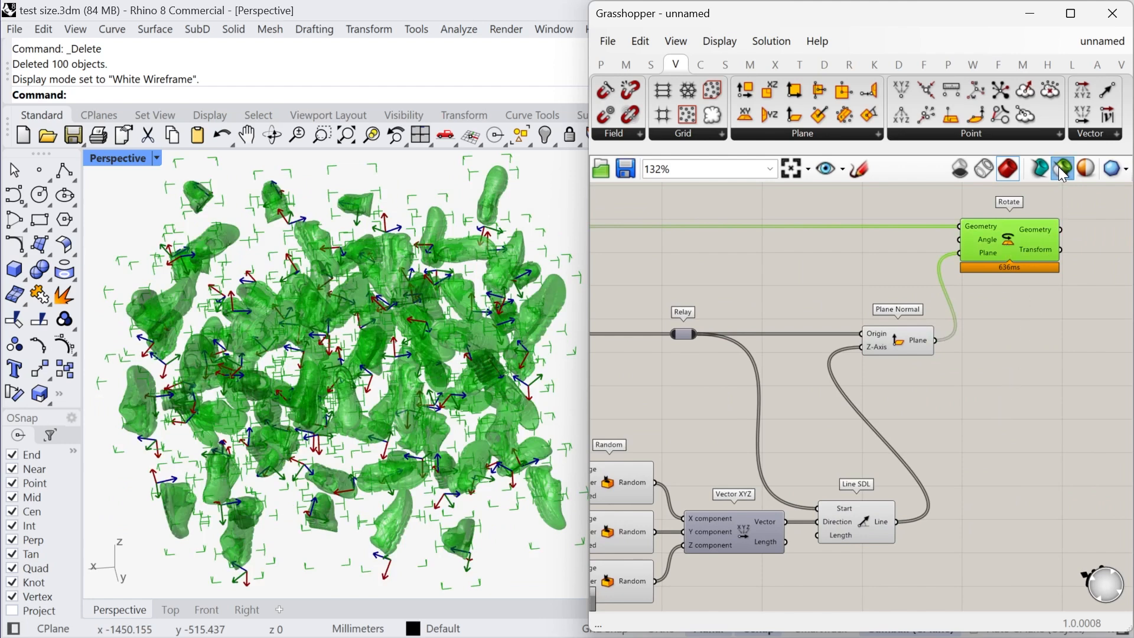
{"action": "left_click", "coordinate": [1021, 341]}
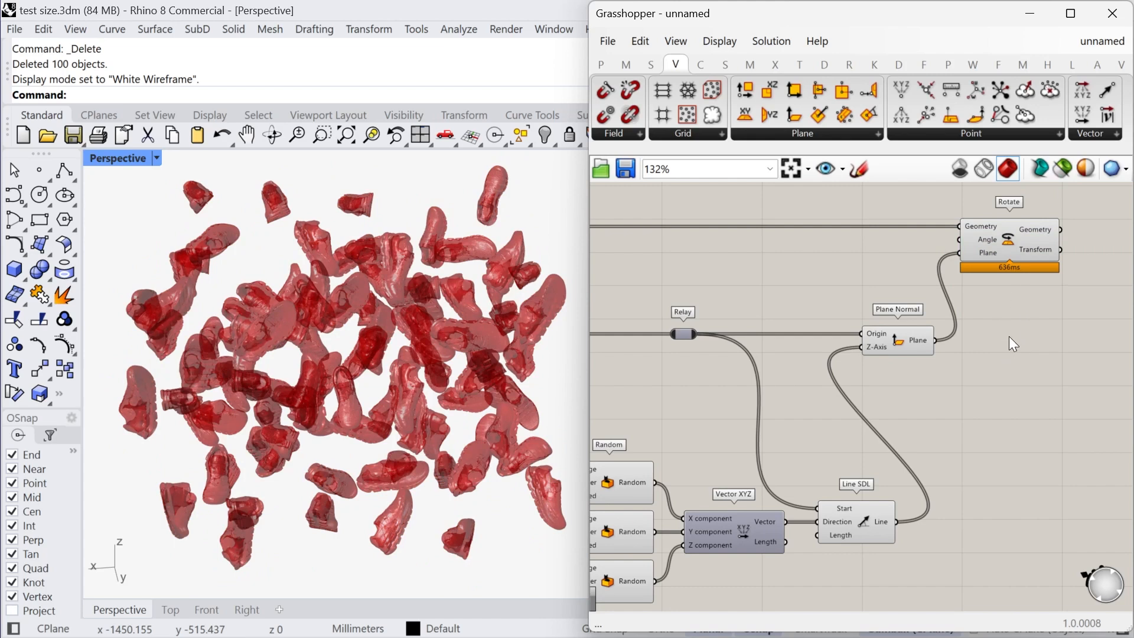
Step: Bake the geometry output of the Rotate component into the Rhino document
{"action": "right_click_drag", "start_coordinate": [1009, 341], "coordinate": [980, 302]}
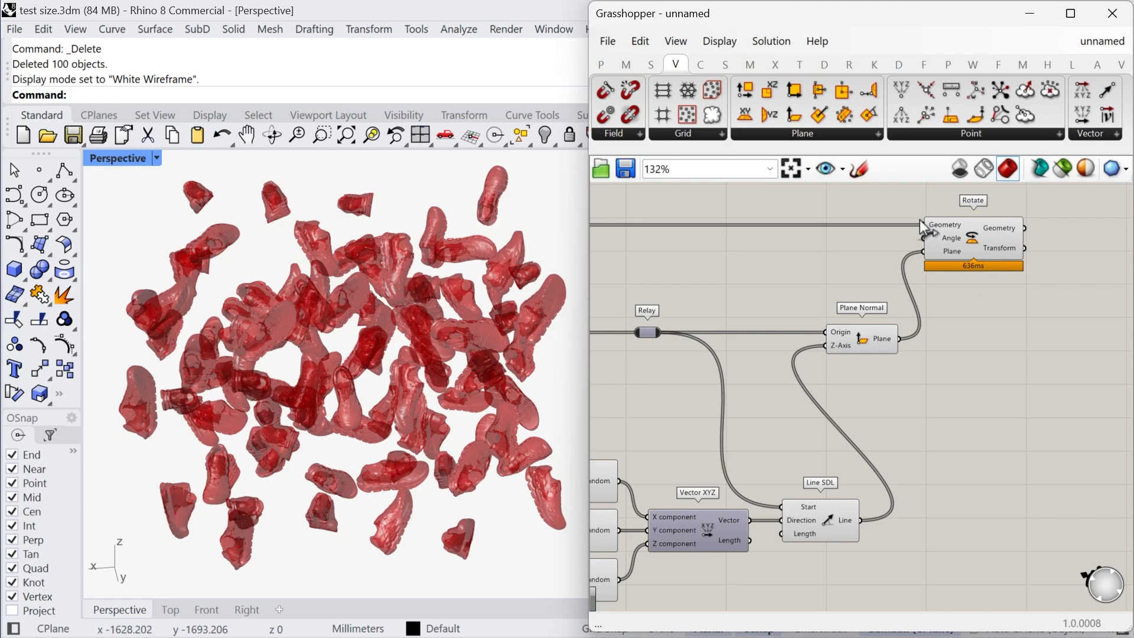
{"action": "right_click", "coordinate": [1010, 235]}
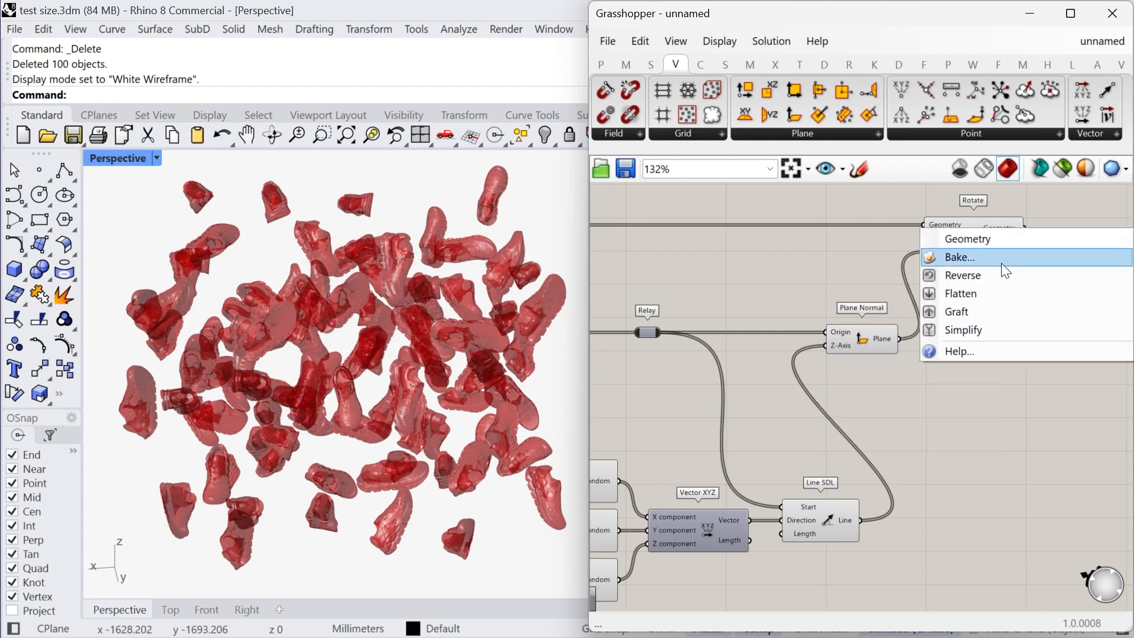
{"action": "left_click", "coordinate": [1003, 256]}
{"action": "left_click", "coordinate": [1002, 481]}
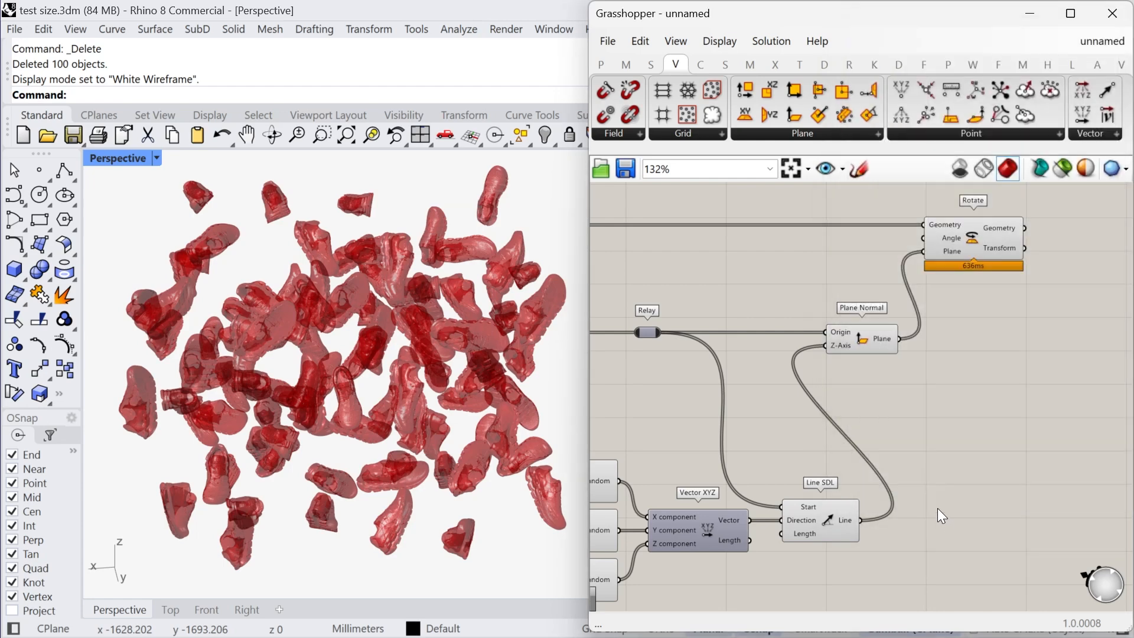
Step: Switch the Perspective viewport to Rendered display mode to view the textured shoes
{"action": "left_click", "coordinate": [112, 159]}
{"action": "left_click", "coordinate": [198, 93]}
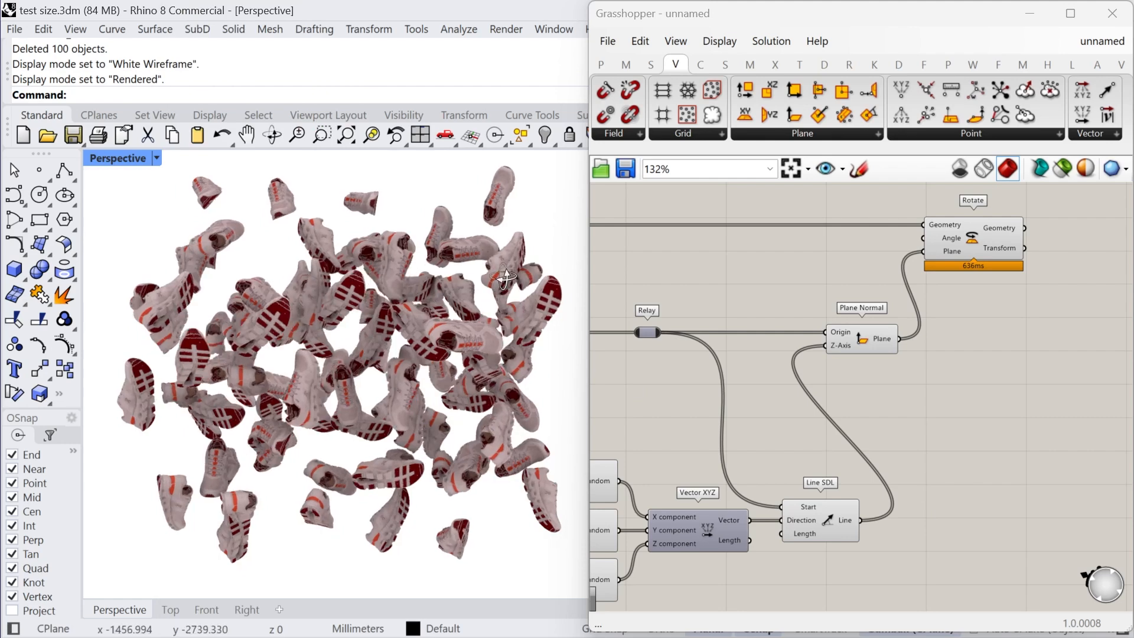
{"action": "right_click_drag", "start_coordinate": [505, 277], "coordinate": [517, 266]}
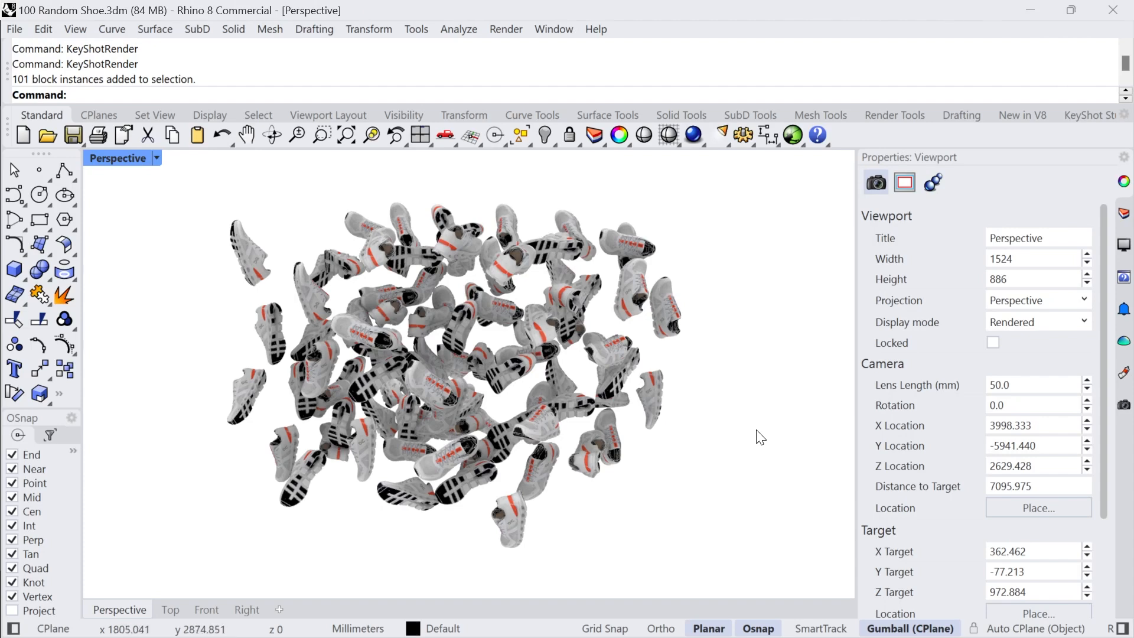
Step: Examine the scattered shoes in 100 Random Shoe.3dm alongside the layer list, and try selecting one shoe near the centre
{"action": "right_click_drag", "start_coordinate": [759, 437], "coordinate": [738, 427]}
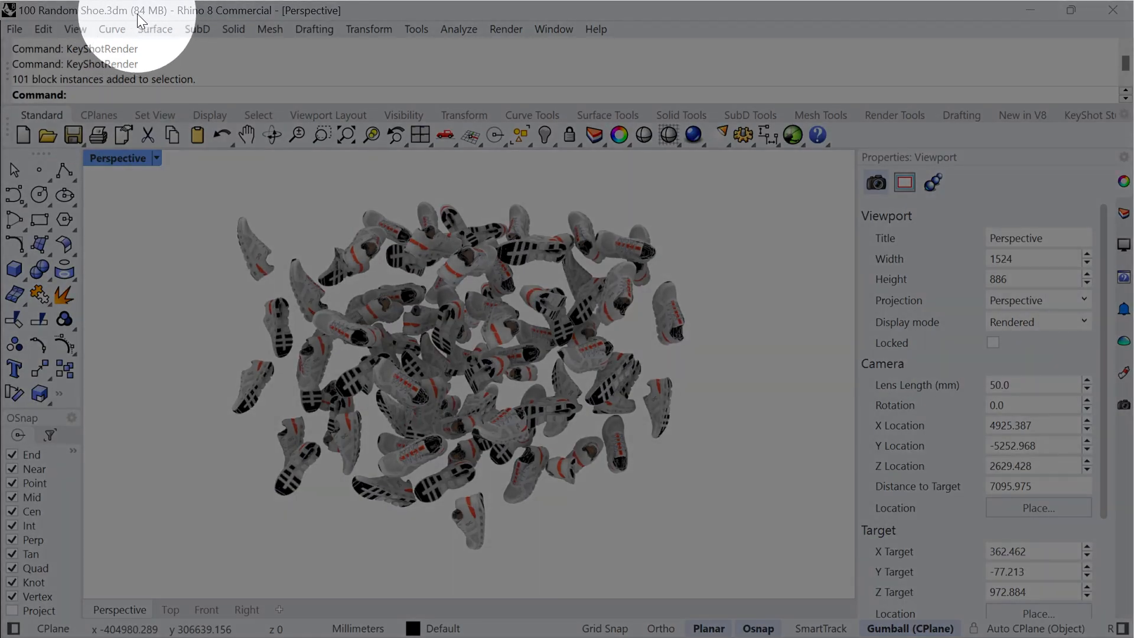
{"action": "right_click_drag", "start_coordinate": [514, 366], "coordinate": [539, 374]}
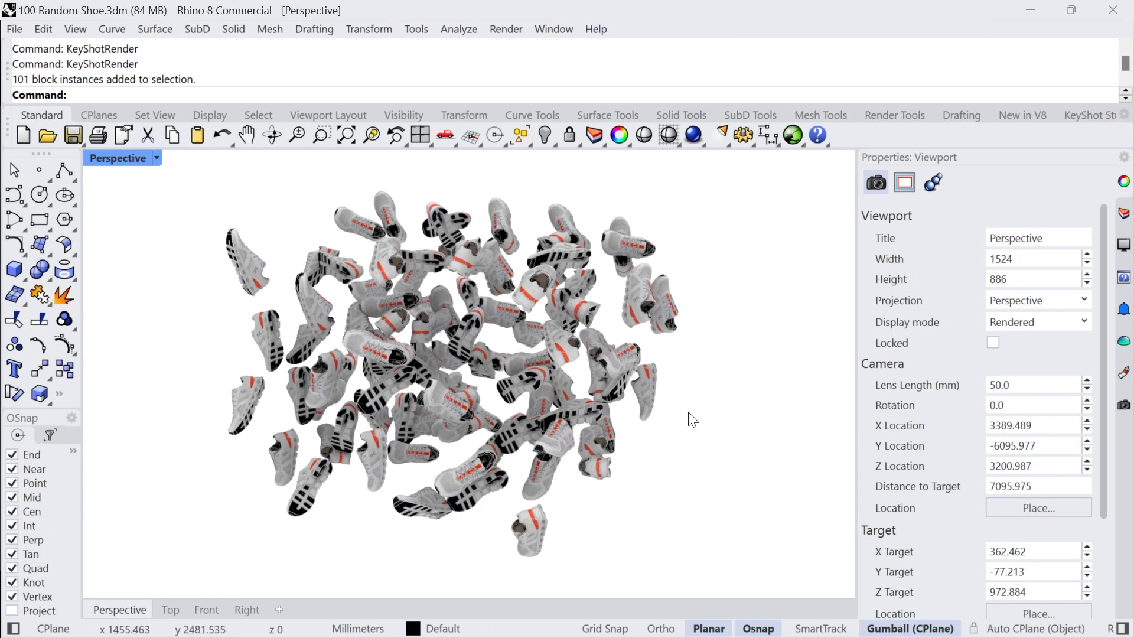
{"action": "left_click", "coordinate": [1124, 215]}
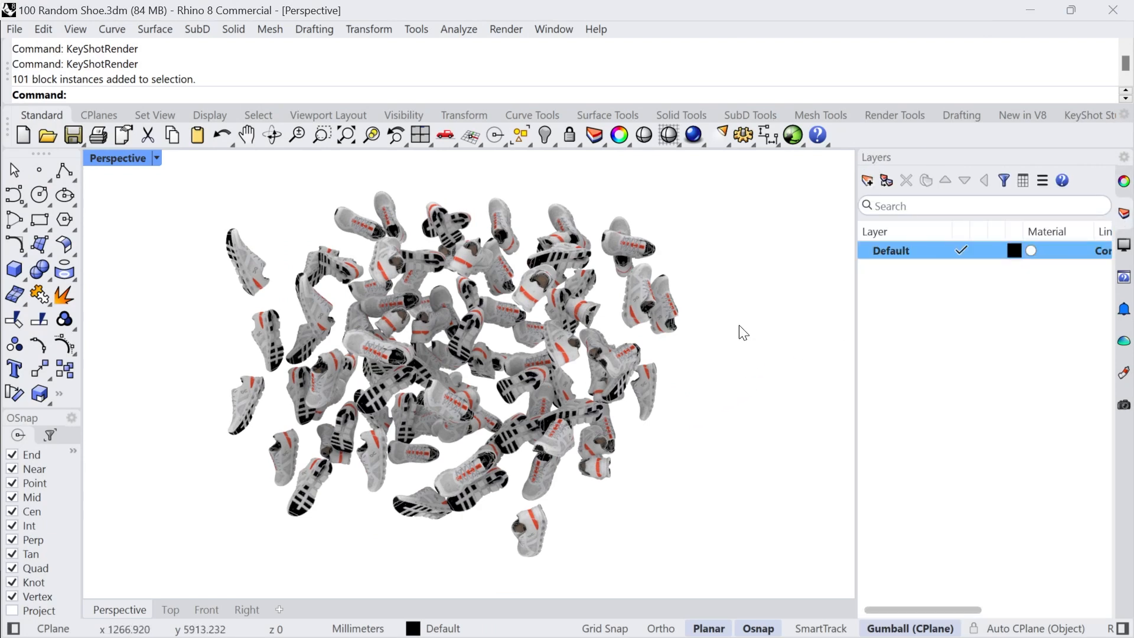
{"action": "right_click_drag", "start_coordinate": [427, 417], "coordinate": [544, 421]}
{"action": "scroll", "coordinate": [502, 410], "scroll_direction": "up", "scroll_amount": 5}
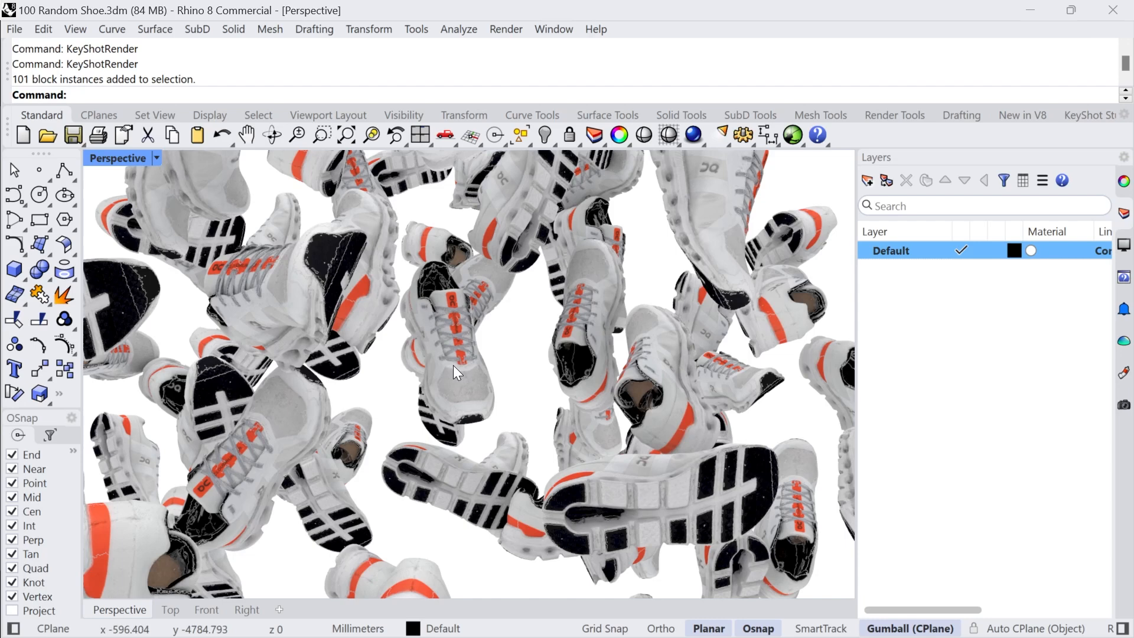
{"action": "left_click", "coordinate": [455, 372]}
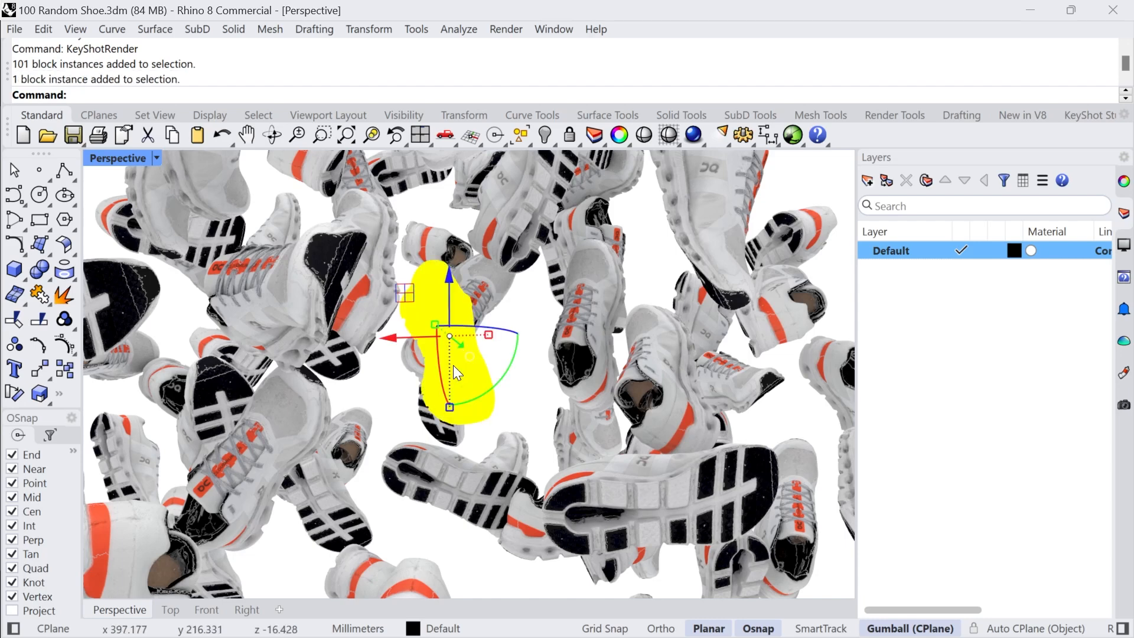
{"action": "scroll", "coordinate": [451, 365], "scroll_direction": "down", "scroll_amount": 5}
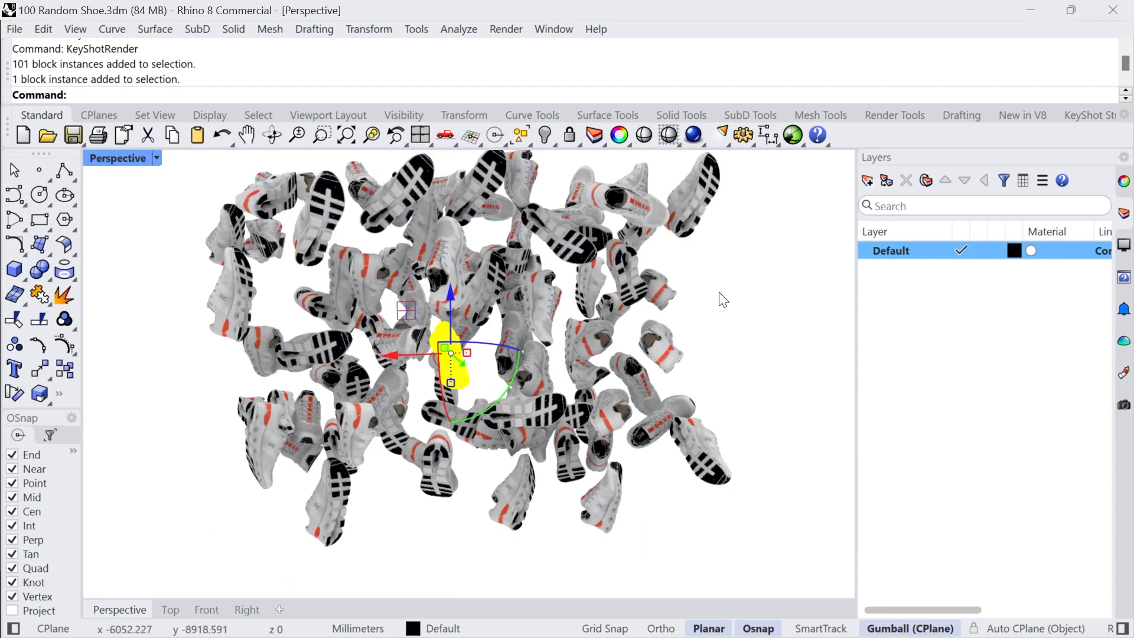
{"action": "scroll", "coordinate": [455, 277], "scroll_direction": "up", "scroll_amount": 3}
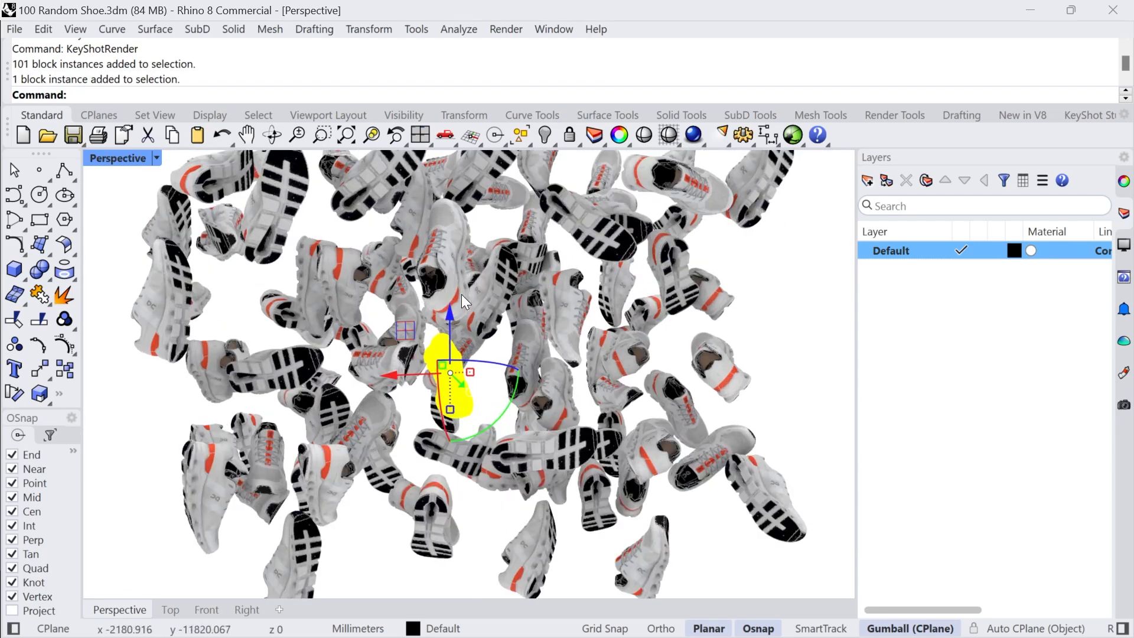
{"action": "left_click", "coordinate": [792, 336]}
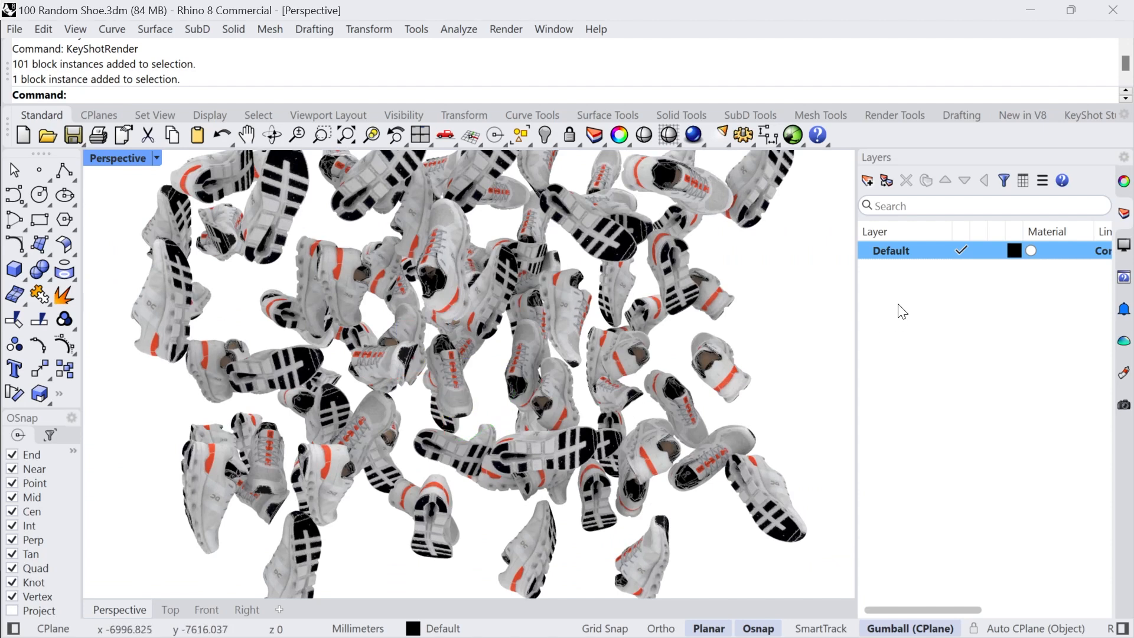
Step: Create two new layers named "Isolated Part" and "99 Shoes"
{"action": "right_click", "coordinate": [895, 294]}
{"action": "left_click", "coordinate": [939, 308]}
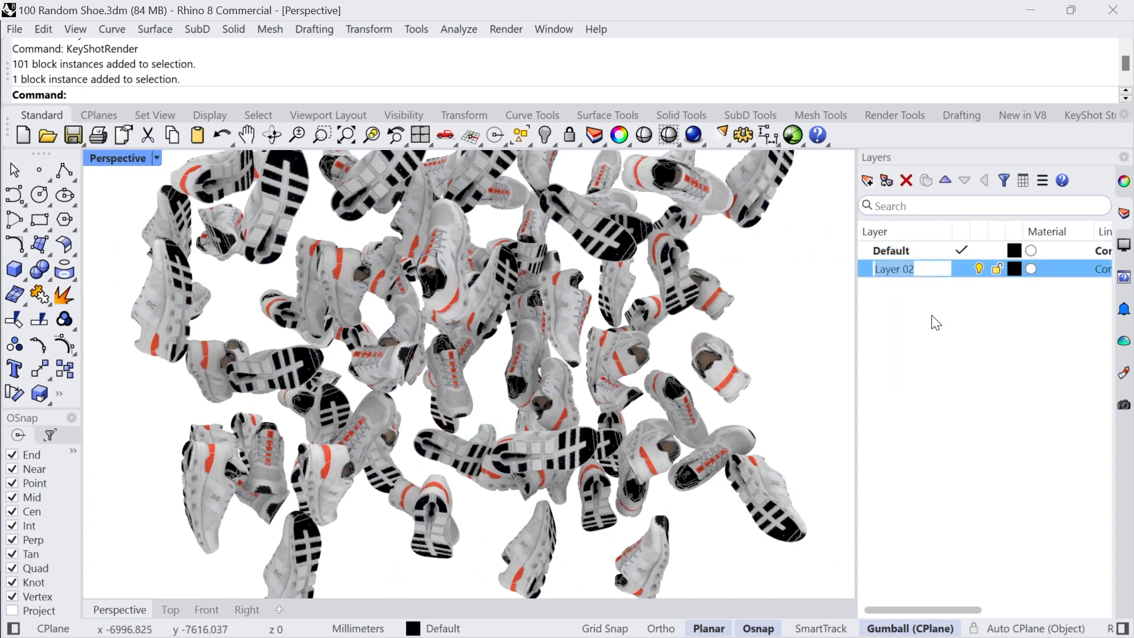
{"action": "type", "text": "Isolated Part"}
{"action": "key", "text": "Return"}
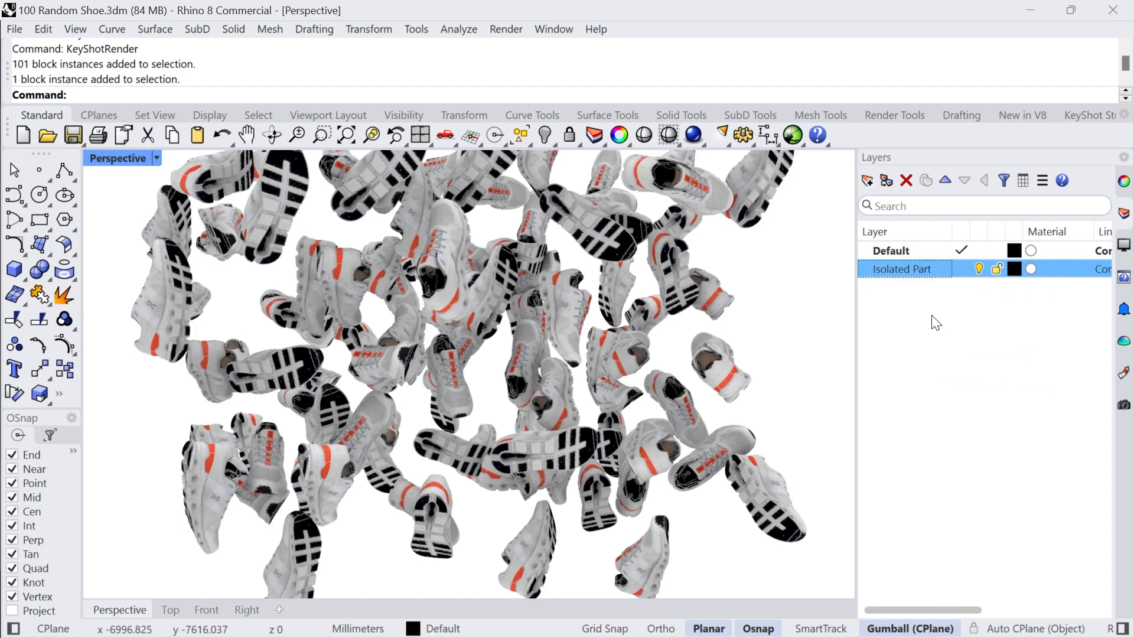
{"action": "right_click", "coordinate": [885, 301]}
{"action": "left_click", "coordinate": [913, 307]}
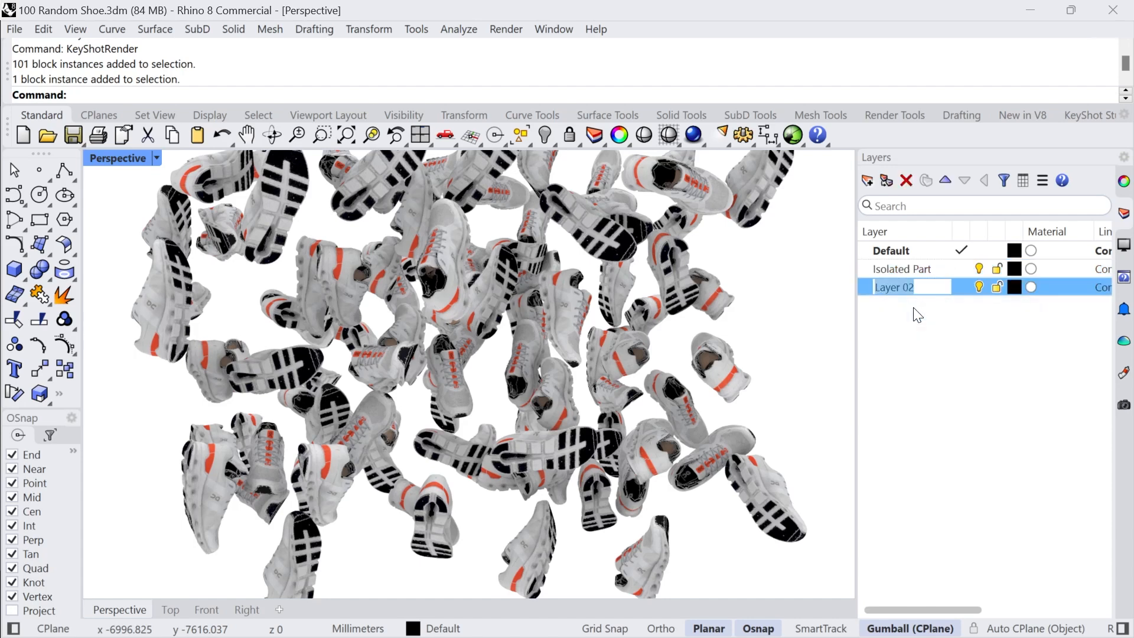
{"action": "type", "text": "99 Shoes"}
{"action": "key", "text": "Return"}
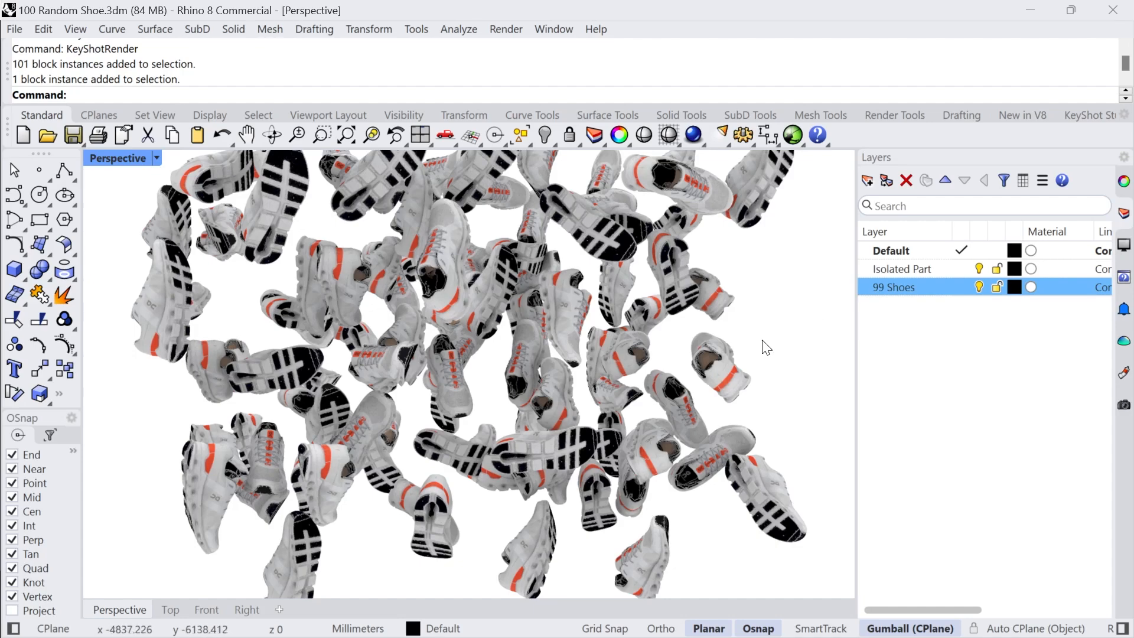
Step: Assign the shoe just below the centre of the cluster to the Isolated Part layer
{"action": "left_click", "coordinate": [457, 394]}
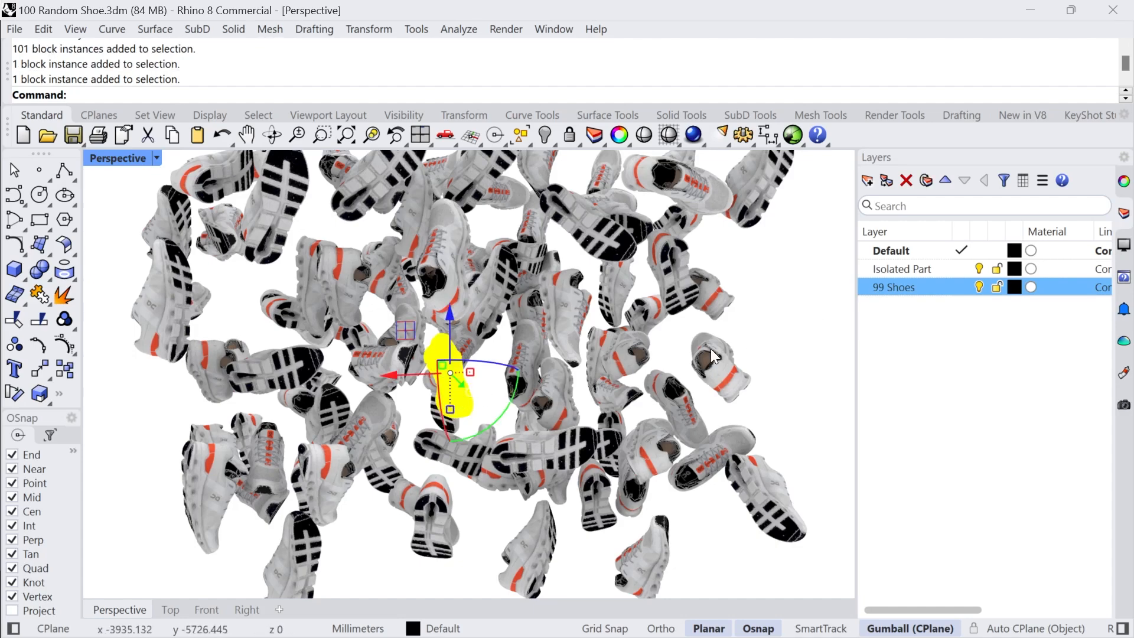
{"action": "left_click", "coordinate": [1124, 183]}
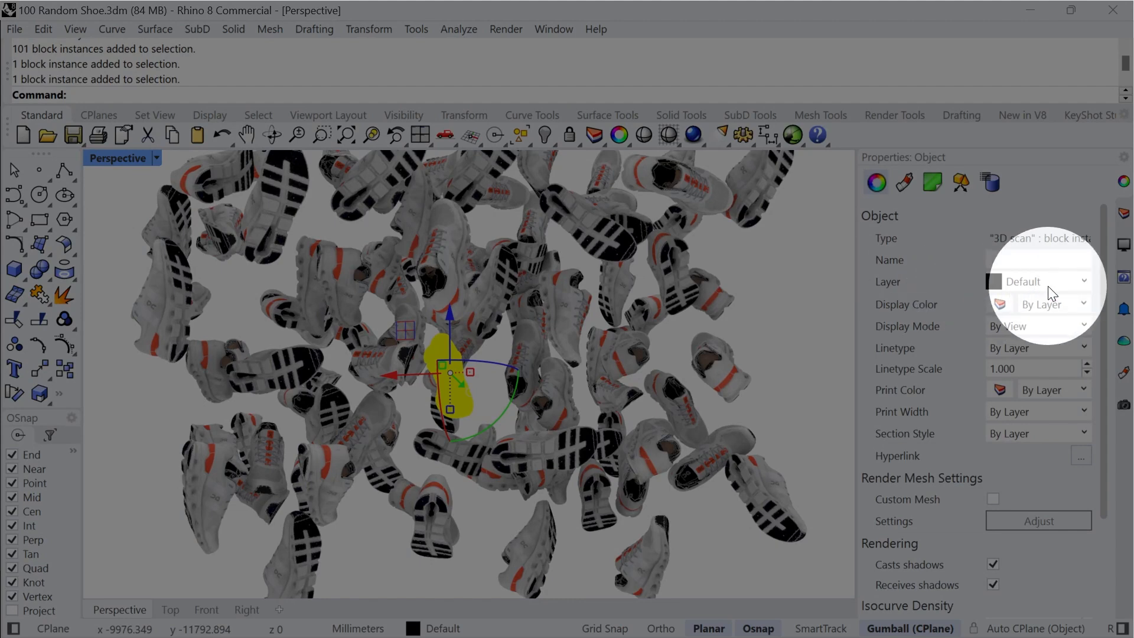
{"action": "left_click", "coordinate": [1047, 286]}
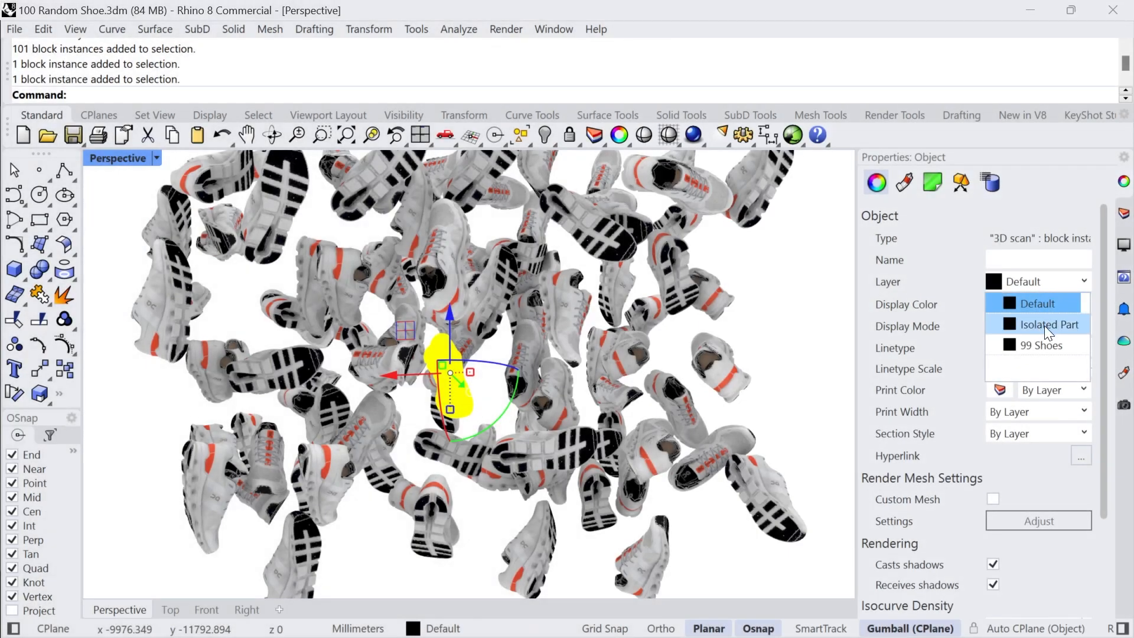
{"action": "left_click", "coordinate": [1044, 325]}
{"action": "left_click", "coordinate": [811, 332]}
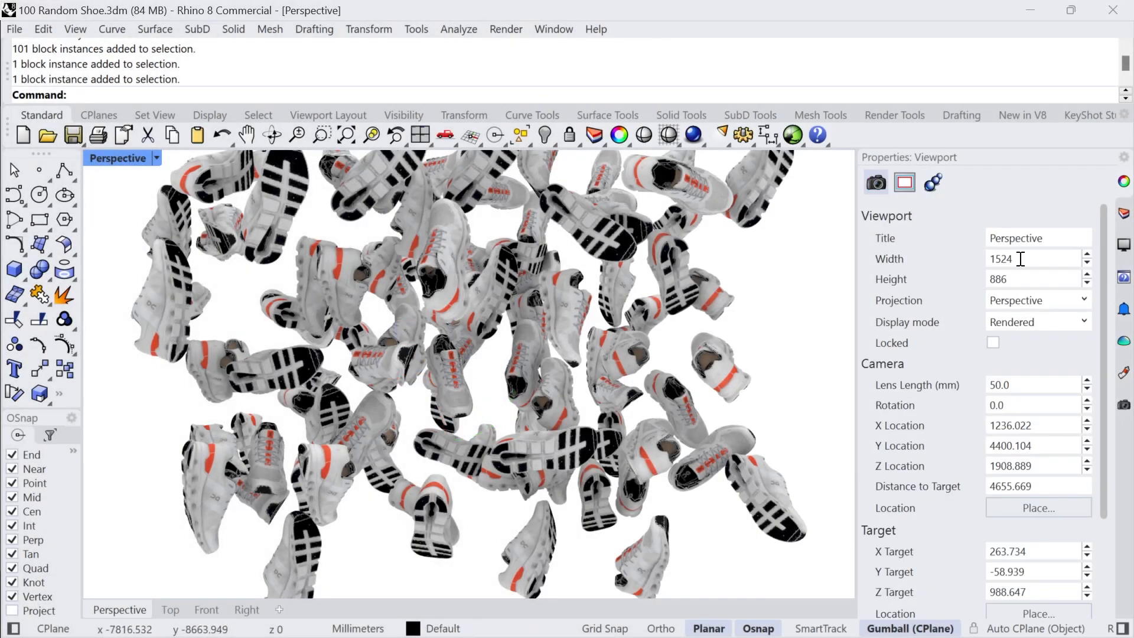
Step: Toggle the visibility of the Isolated Part layer to check its shoe, leaving the layer hidden
{"action": "left_click", "coordinate": [1123, 213]}
{"action": "left_click", "coordinate": [957, 269]}
{"action": "left_click", "coordinate": [978, 269]}
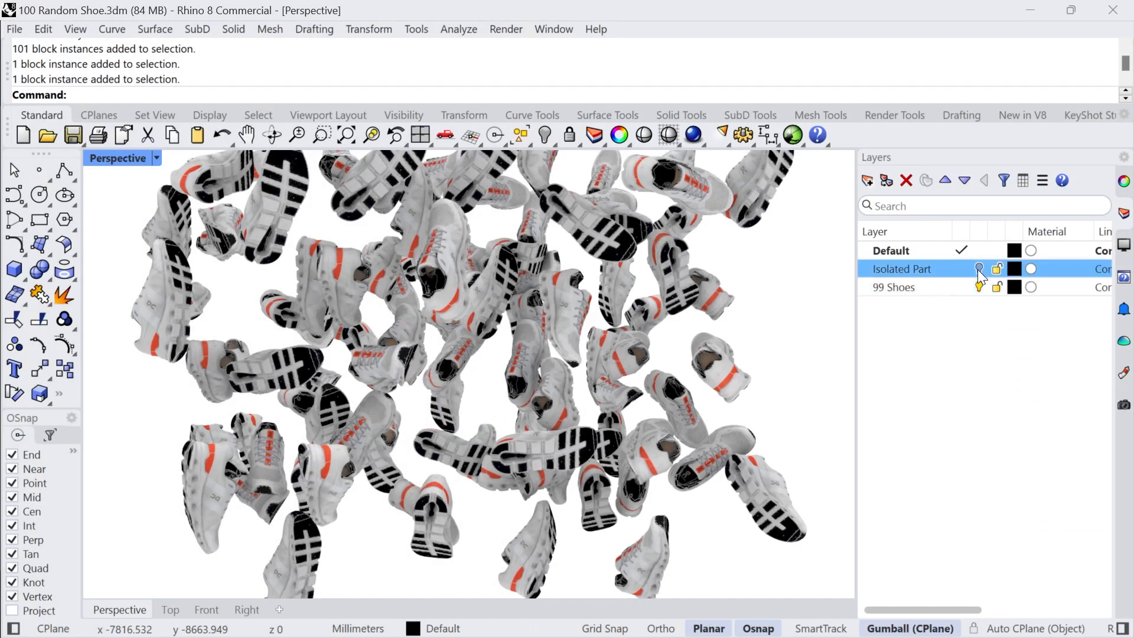
{"action": "left_click", "coordinate": [979, 270]}
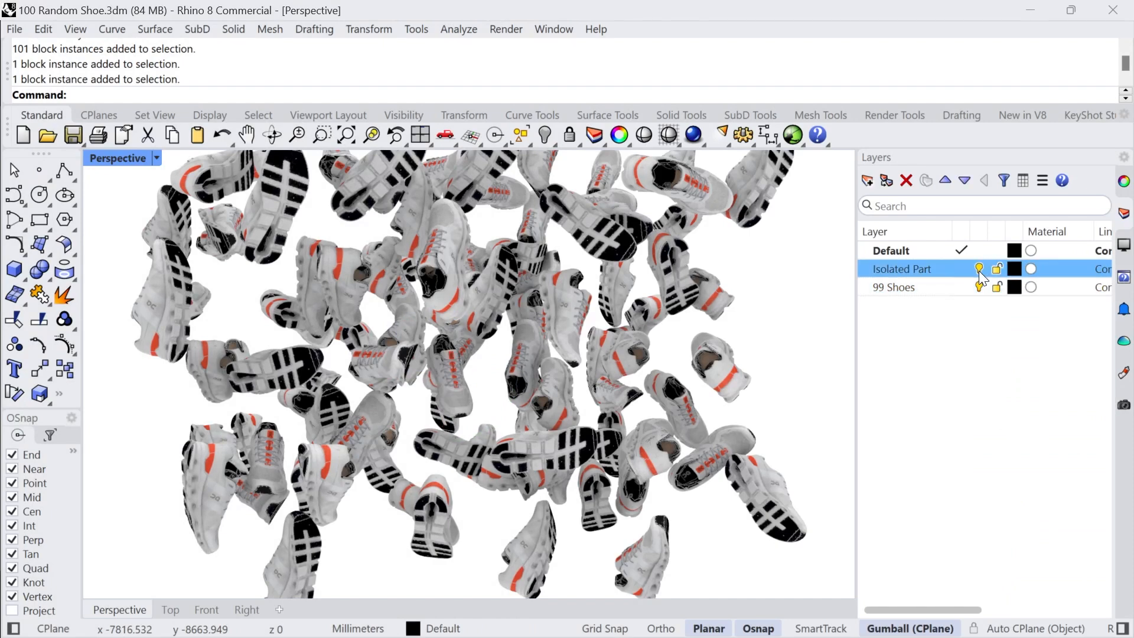
Step: Select all the remaining visible shoes and assign them to the 99 Shoes layer
{"action": "scroll", "coordinate": [561, 393], "scroll_direction": "down", "scroll_amount": 5}
{"action": "left_click_drag", "start_coordinate": [707, 230], "coordinate": [324, 536]}
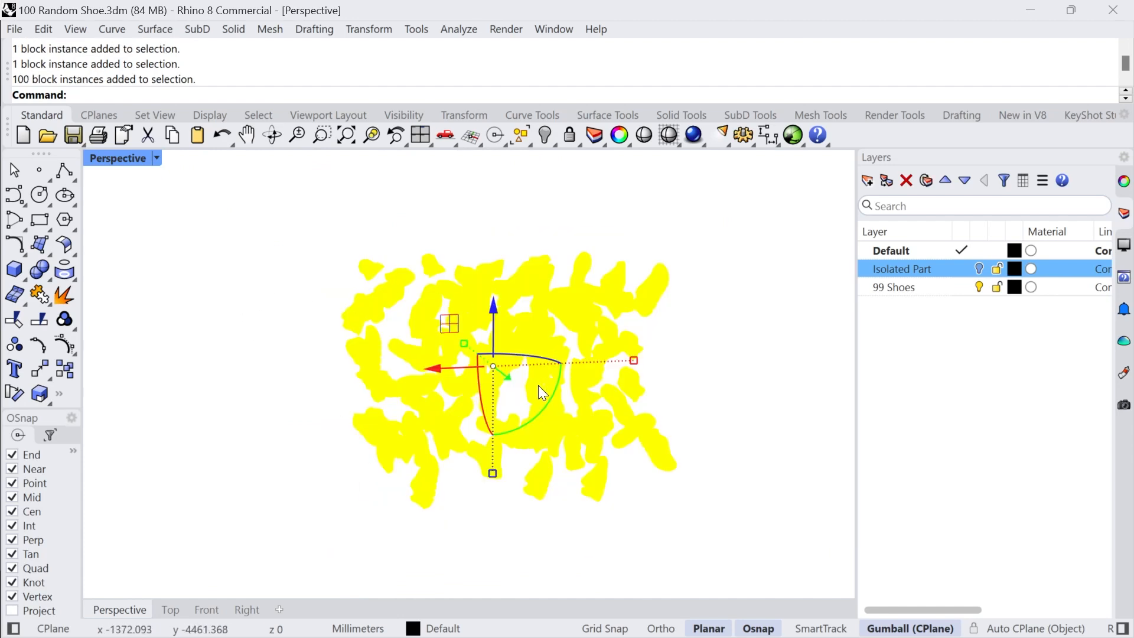
{"action": "key", "text": "ctrl+shift+e"}
{"action": "left_click", "coordinate": [467, 628]}
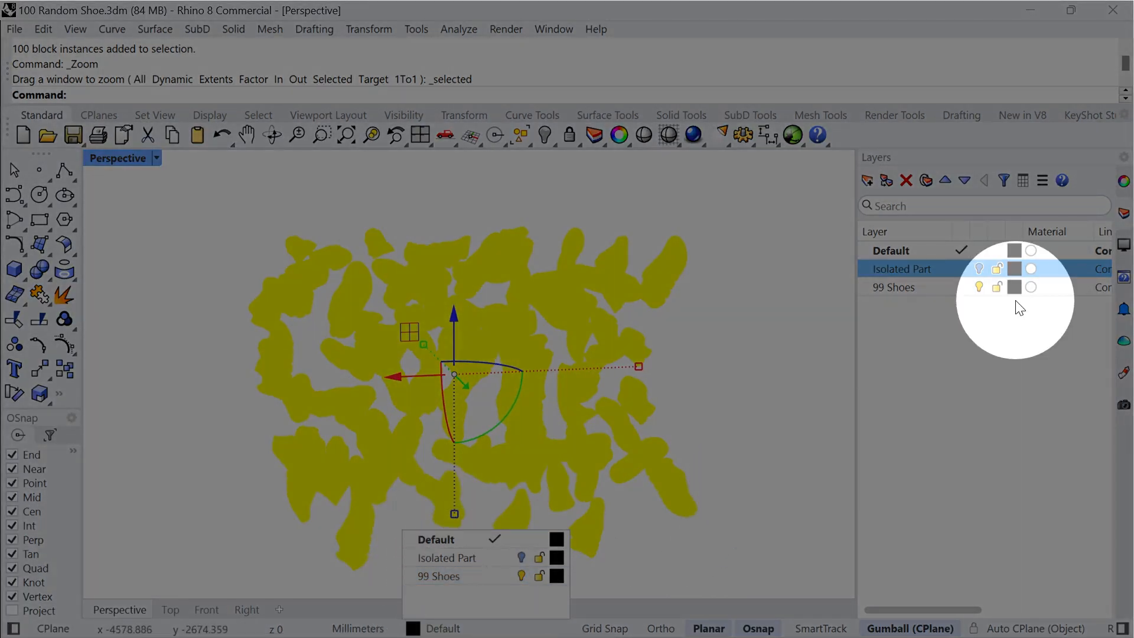
{"action": "left_click", "coordinate": [1123, 181]}
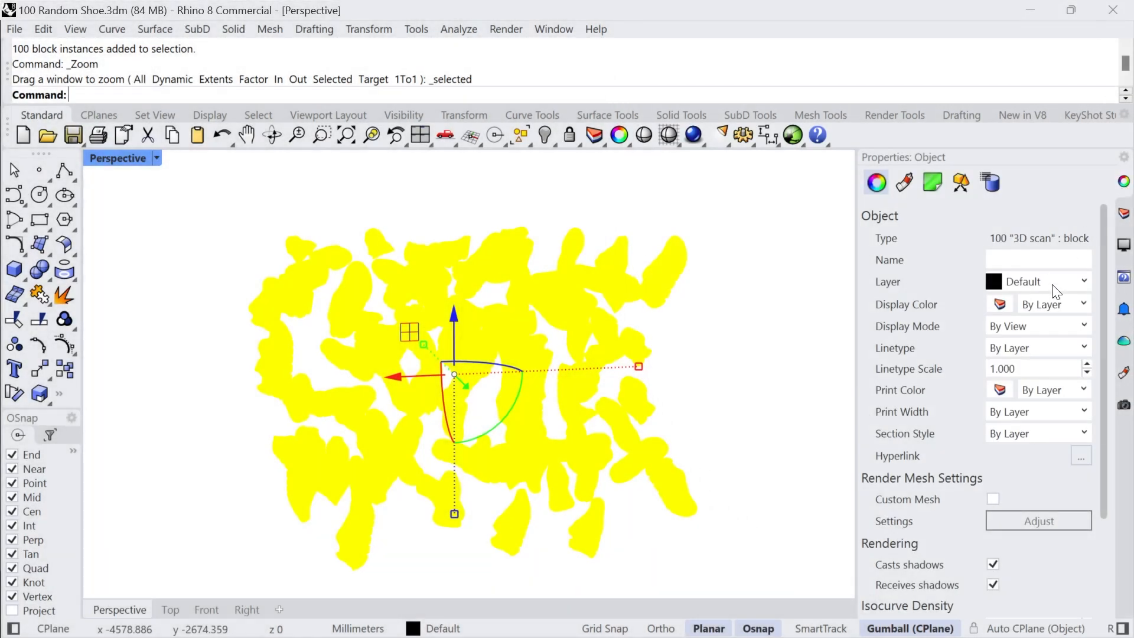
{"action": "left_click", "coordinate": [1056, 285]}
{"action": "left_click", "coordinate": [1035, 345]}
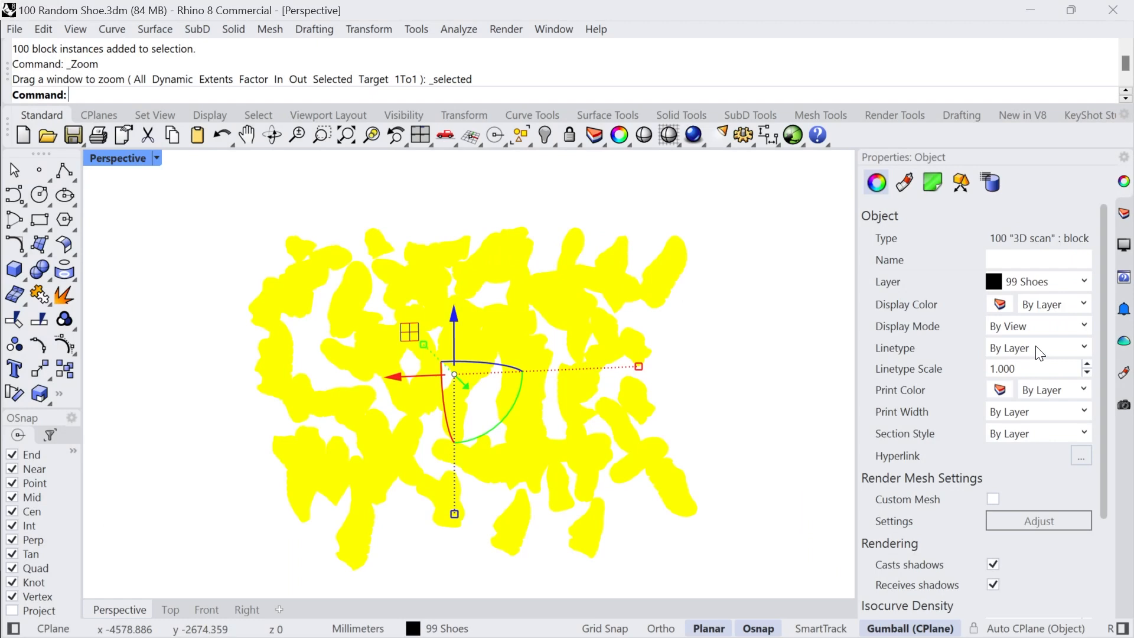
{"action": "left_click", "coordinate": [799, 408]}
Step: Check the contents of the Isolated Part and 99 Shoes layers by toggling their visibility, leaving both layers visible
{"action": "right_click_drag", "start_coordinate": [767, 417], "coordinate": [711, 472]}
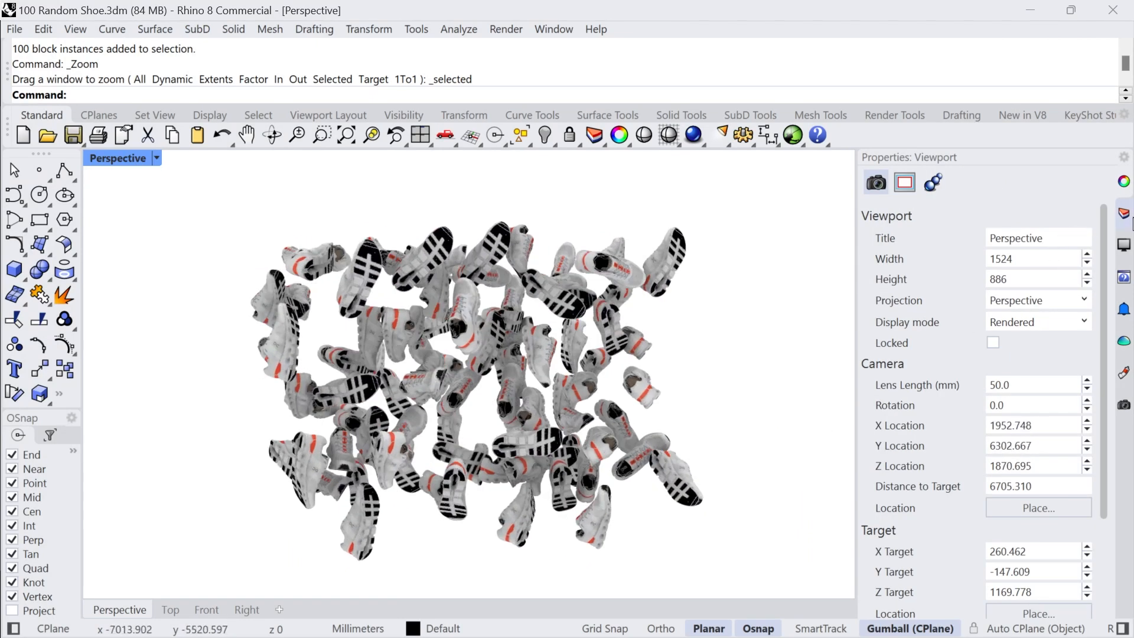
{"action": "left_click", "coordinate": [1124, 215]}
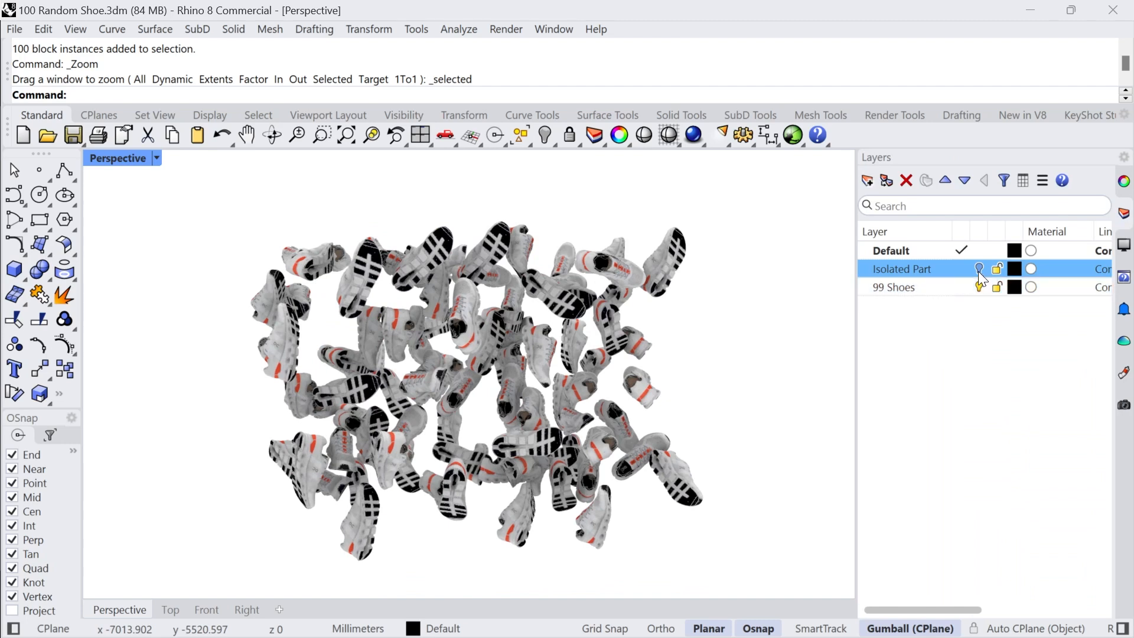
{"action": "left_click", "coordinate": [978, 287]}
{"action": "left_click", "coordinate": [978, 287]}
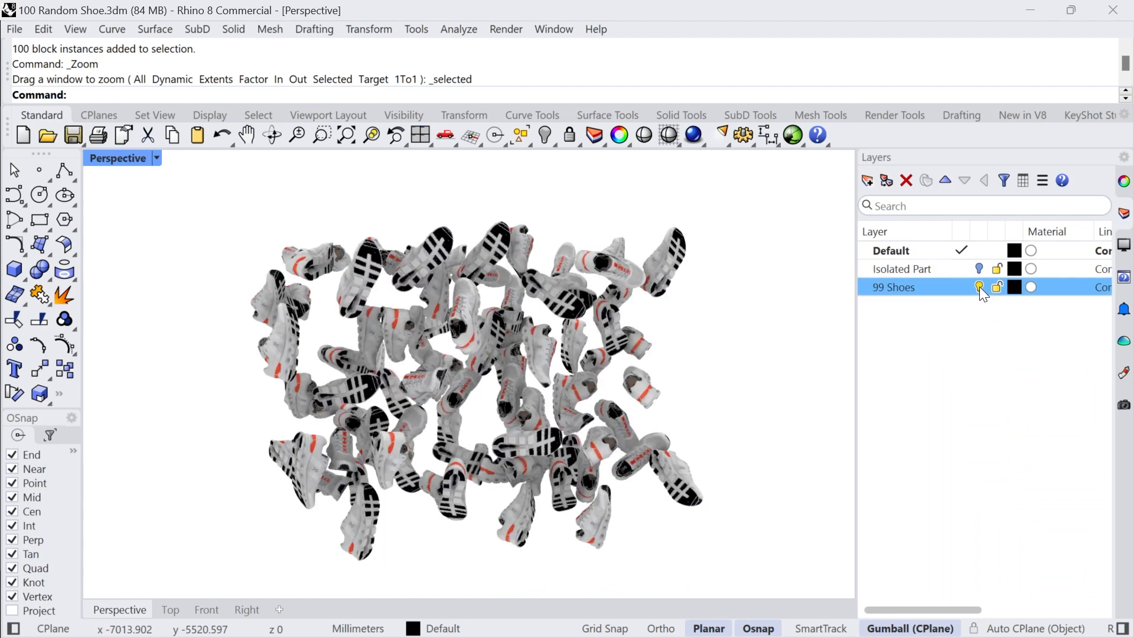
{"action": "left_click", "coordinate": [979, 287]}
{"action": "left_click", "coordinate": [979, 268]}
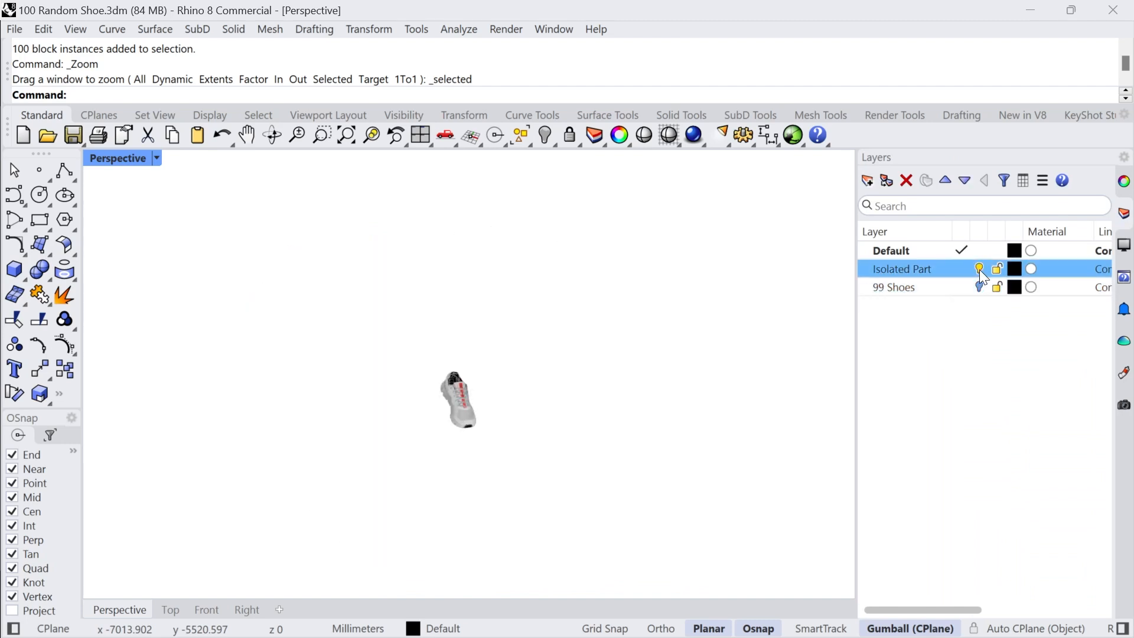
{"action": "left_click", "coordinate": [979, 269]}
{"action": "left_click", "coordinate": [979, 270]}
{"action": "left_click", "coordinate": [979, 287]}
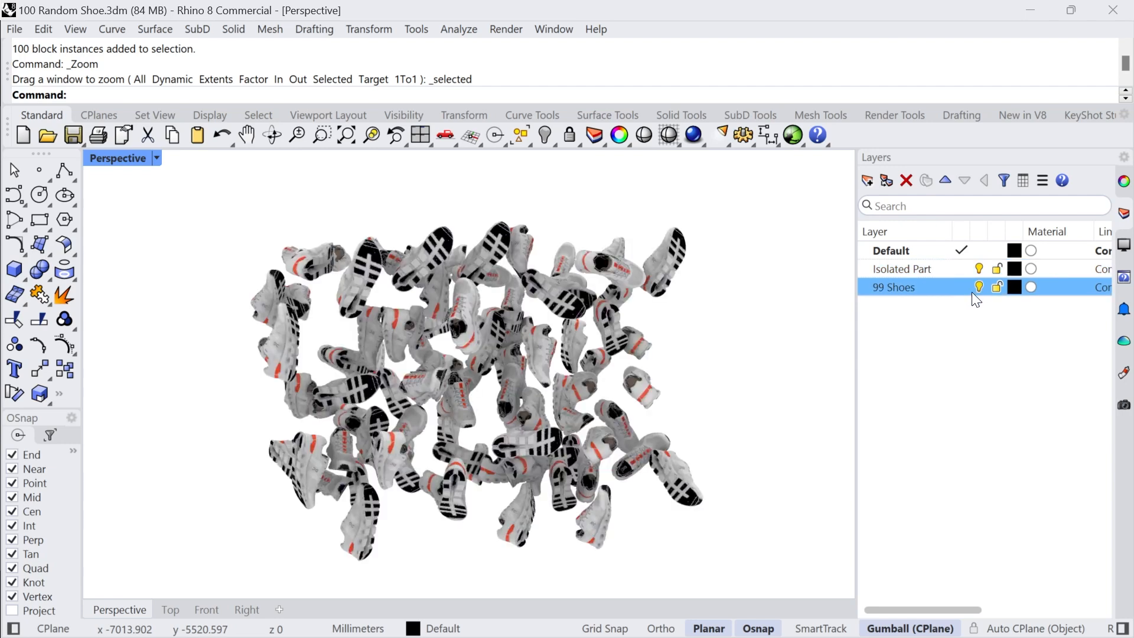
Step: Save the 100 Random Shoe.3dm document
{"action": "right_click_drag", "start_coordinate": [709, 412], "coordinate": [694, 367]}
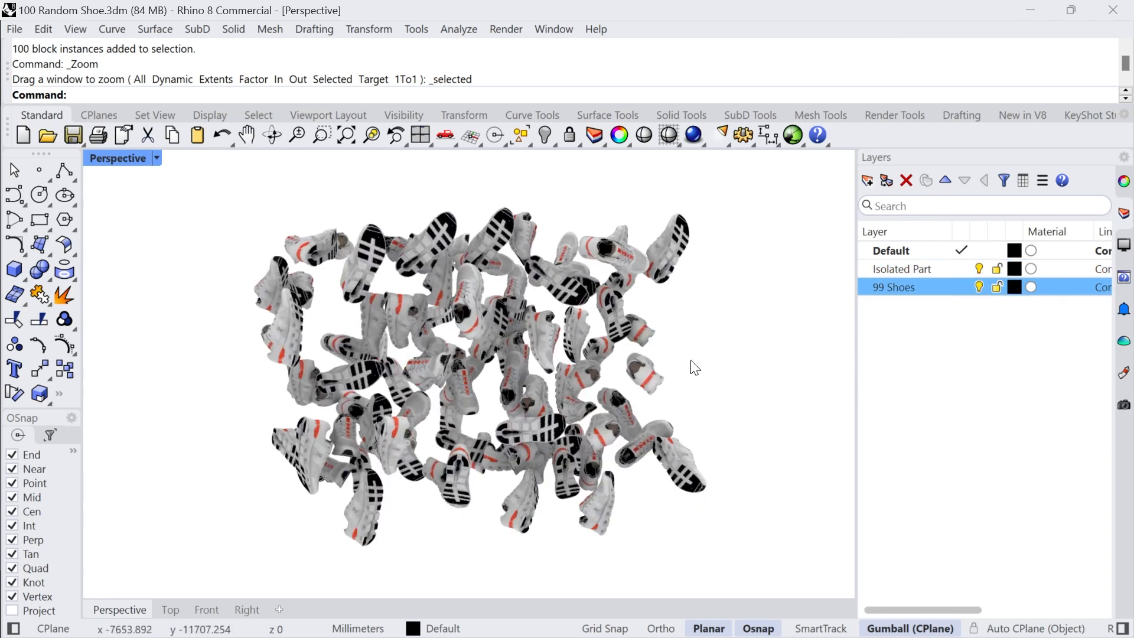
{"action": "key", "text": "ctrl+s"}
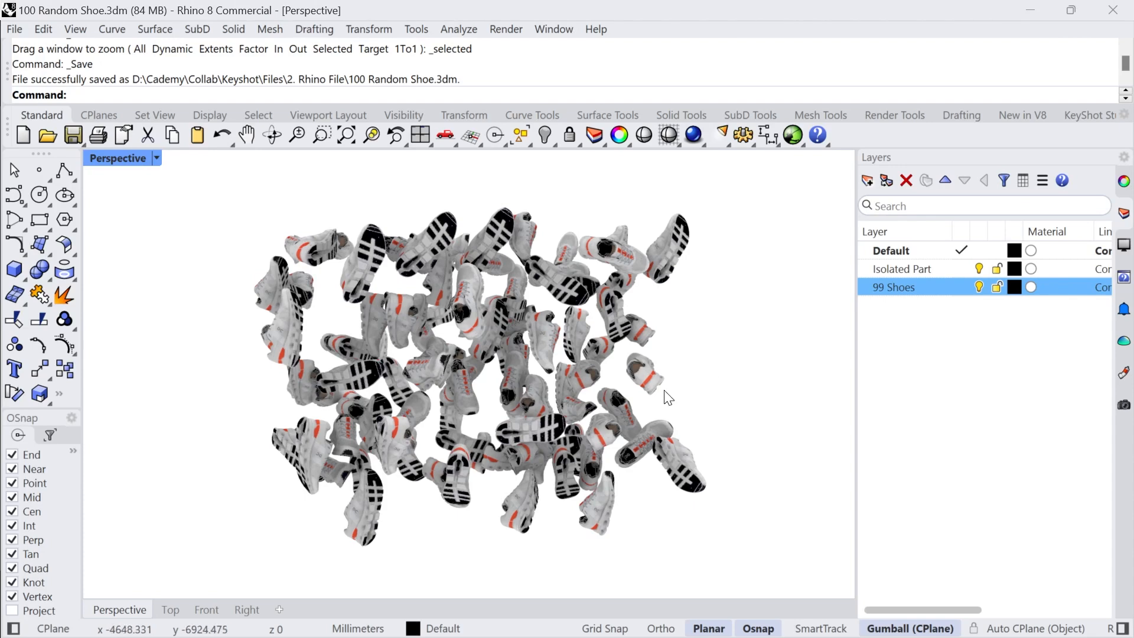
{"action": "mouse_move", "coordinate": [665, 395]}
{"action": "right_mouse_down"}
{"action": "mouse_move", "coordinate": [657, 392]}
{"action": "mouse_move", "coordinate": [671, 388]}
{"action": "right_mouse_up"}
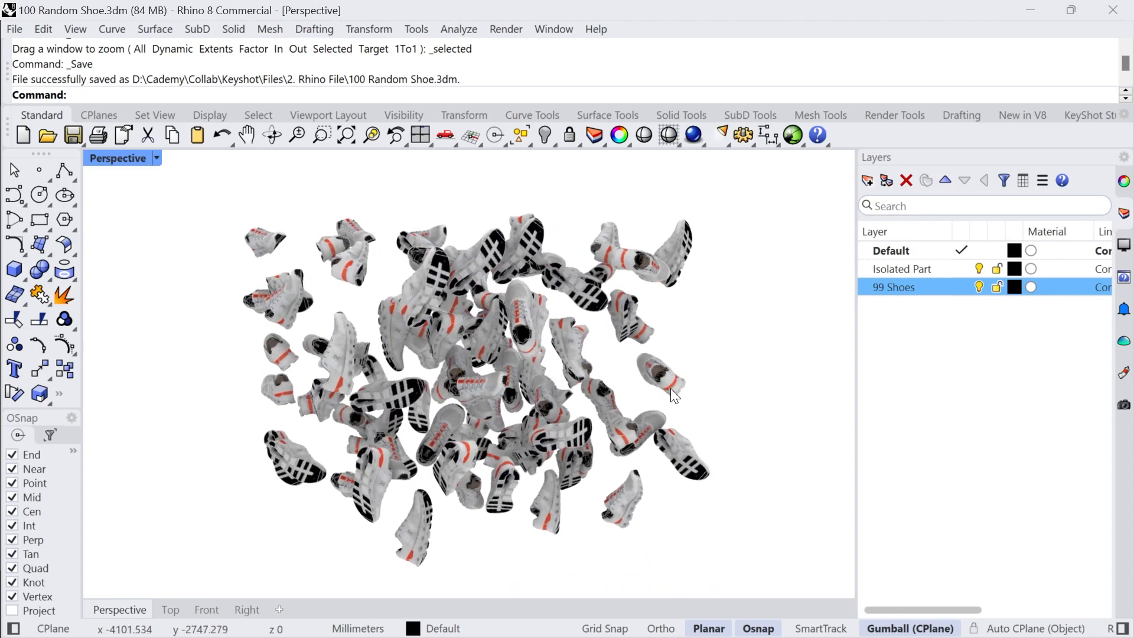
Step: Pause and resume the KeyShot Studio real-time render, and send the Rhino scene to it via Live Linking
{"action": "left_click", "coordinate": [1081, 116]}
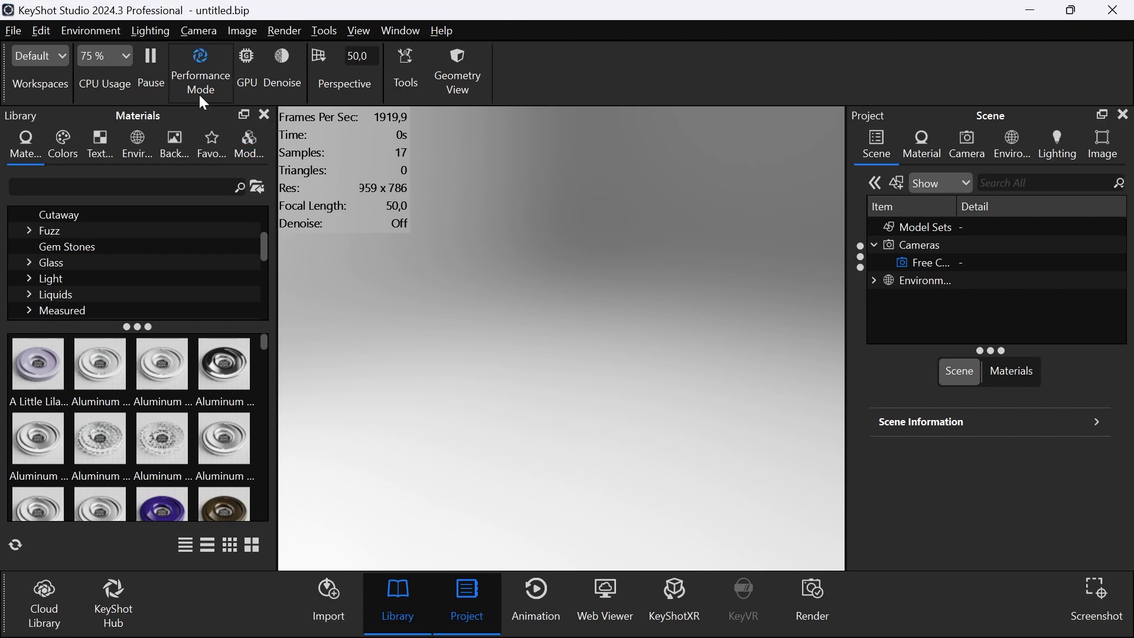
{"action": "left_click", "coordinate": [155, 80]}
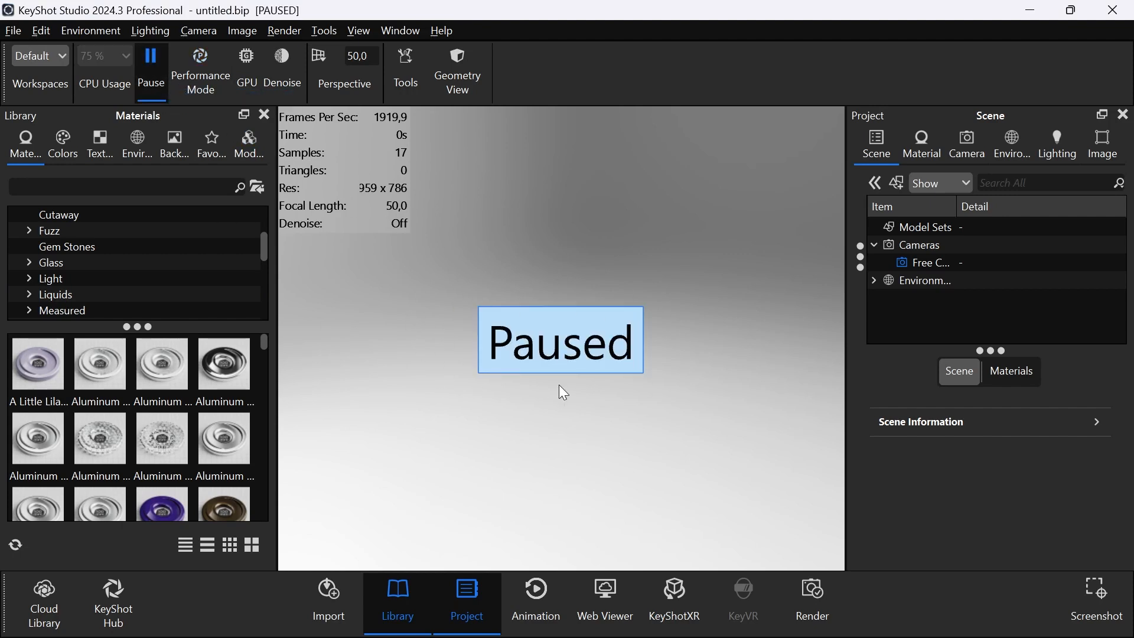
{"action": "left_click", "coordinate": [151, 82]}
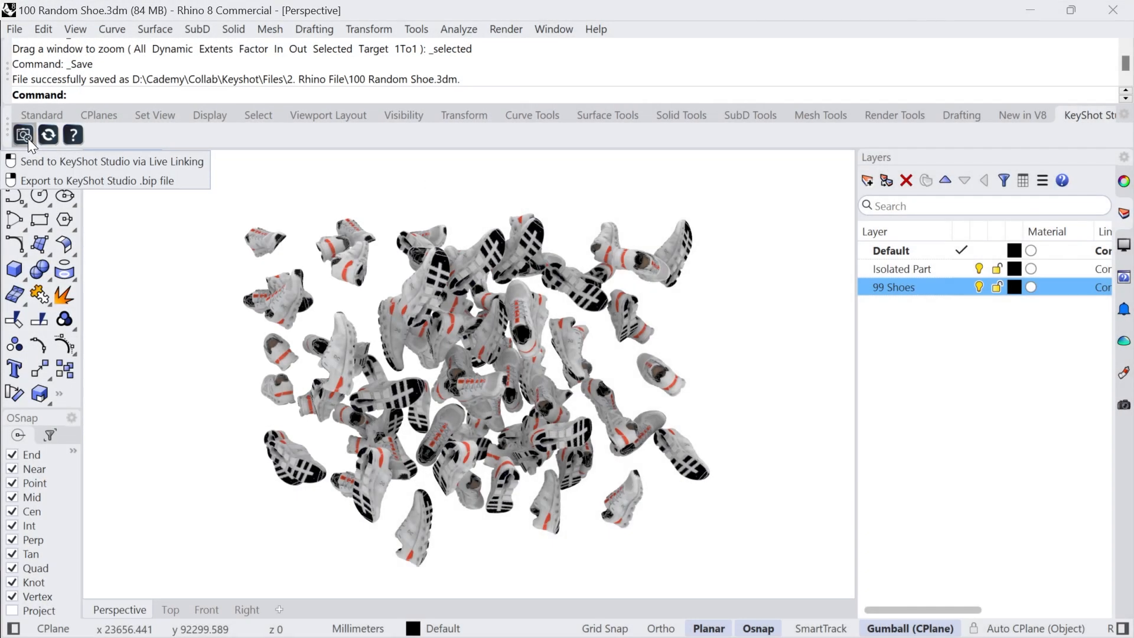
{"action": "left_click", "coordinate": [28, 140]}
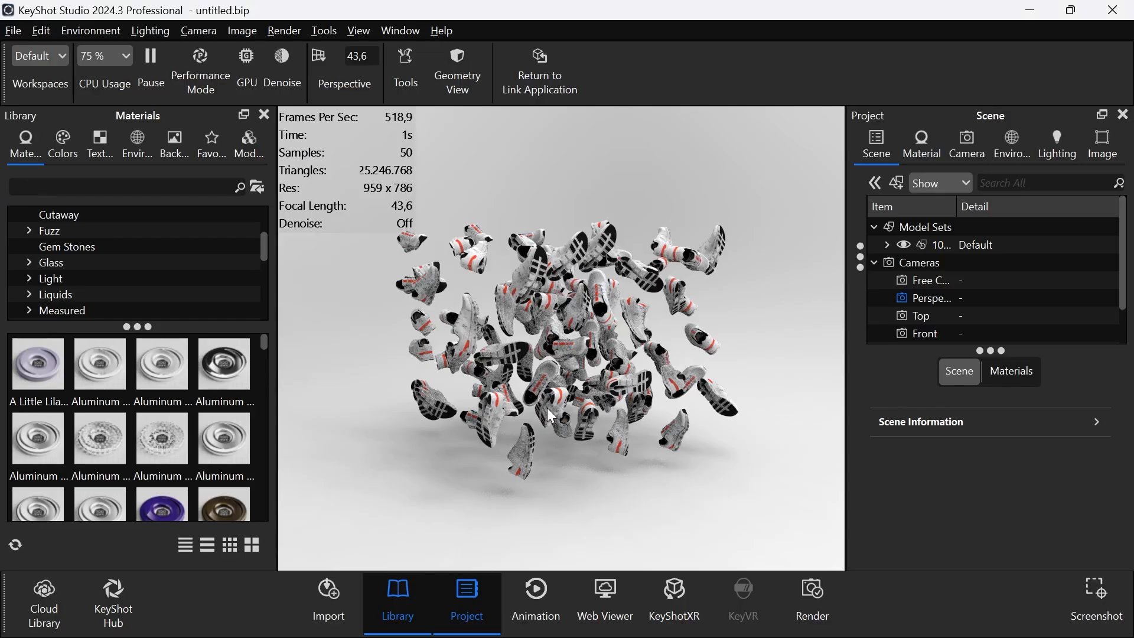
Step: Inspect the imported shoes from another angle in KeyShot Studio, toggling the visibility of the 99 Shoes model set
{"action": "left_click_drag", "start_coordinate": [714, 412], "coordinate": [614, 456]}
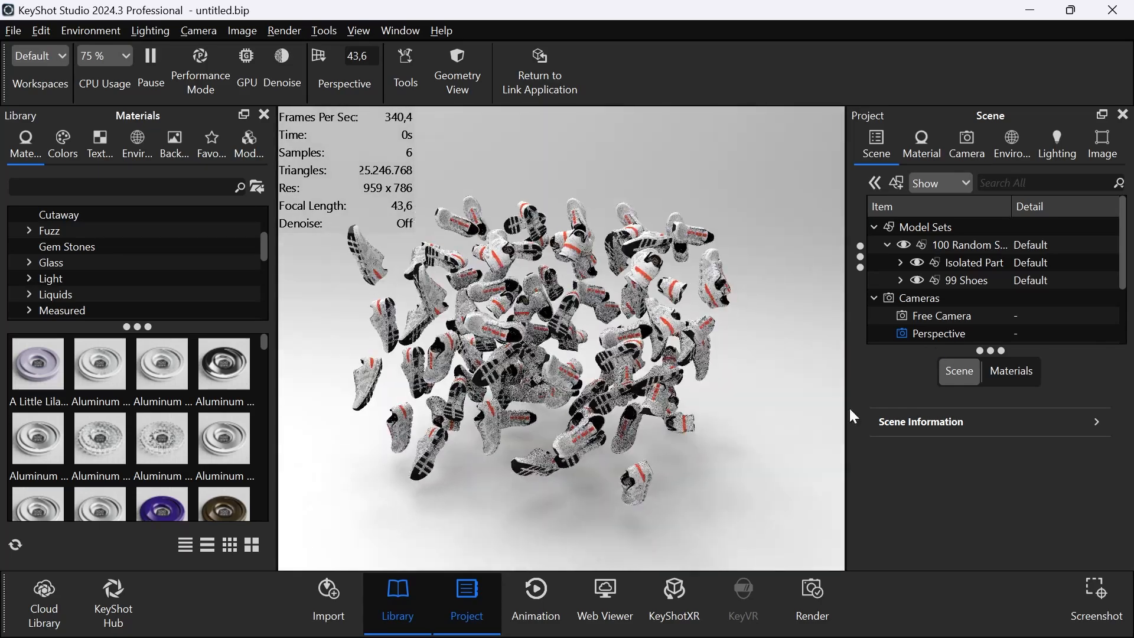
{"action": "left_click", "coordinate": [917, 281]}
{"action": "left_click", "coordinate": [917, 281]}
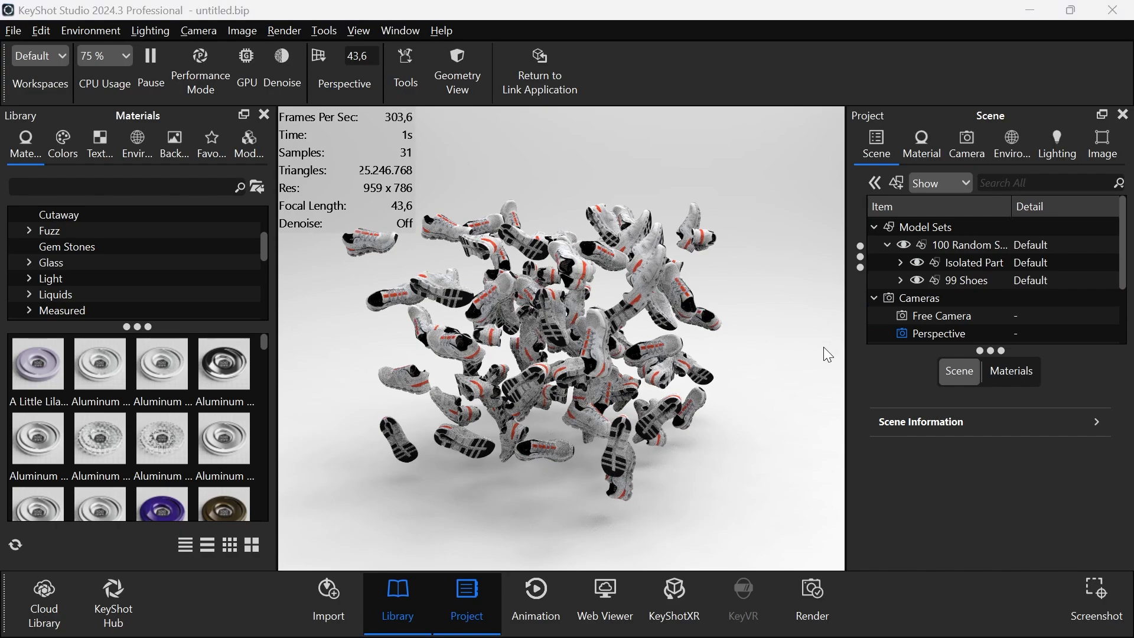
Step: Compare the shoe cluster from matching angles in Rhino and KeyShot Studio, locating the topmost shoe in both
{"action": "key", "text": "alt+Tab"}
{"action": "left_click", "coordinate": [776, 375]}
{"action": "right_click_drag", "start_coordinate": [715, 377], "coordinate": [640, 372]}
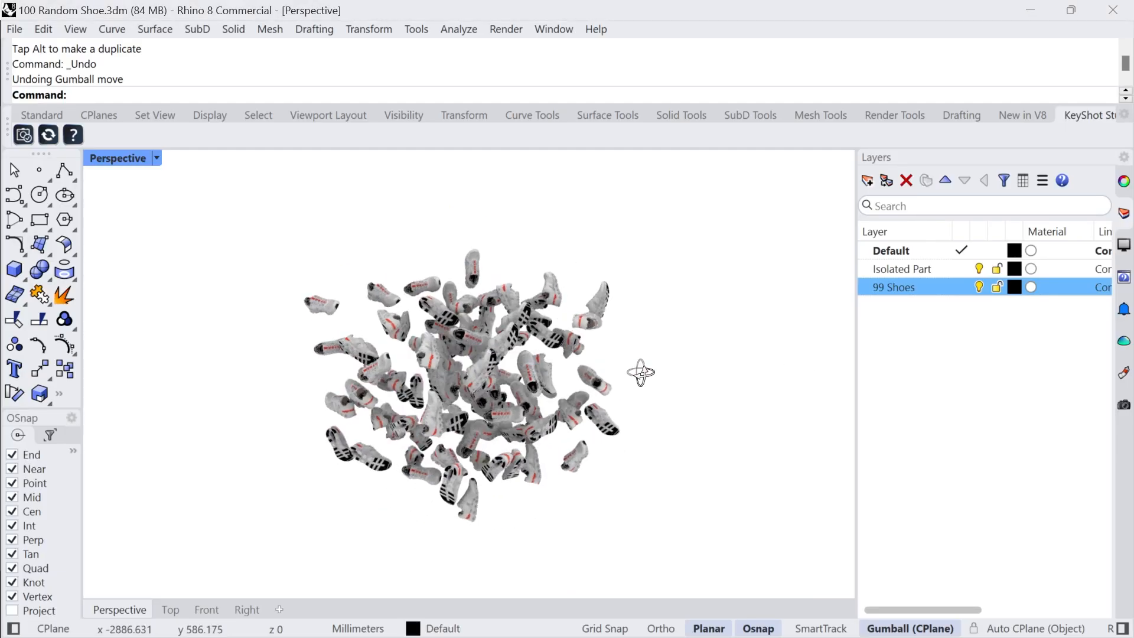
{"action": "scroll", "coordinate": [512, 400], "scroll_direction": "up", "scroll_amount": 2}
{"action": "right_click_drag", "start_coordinate": [511, 399], "coordinate": [492, 334]}
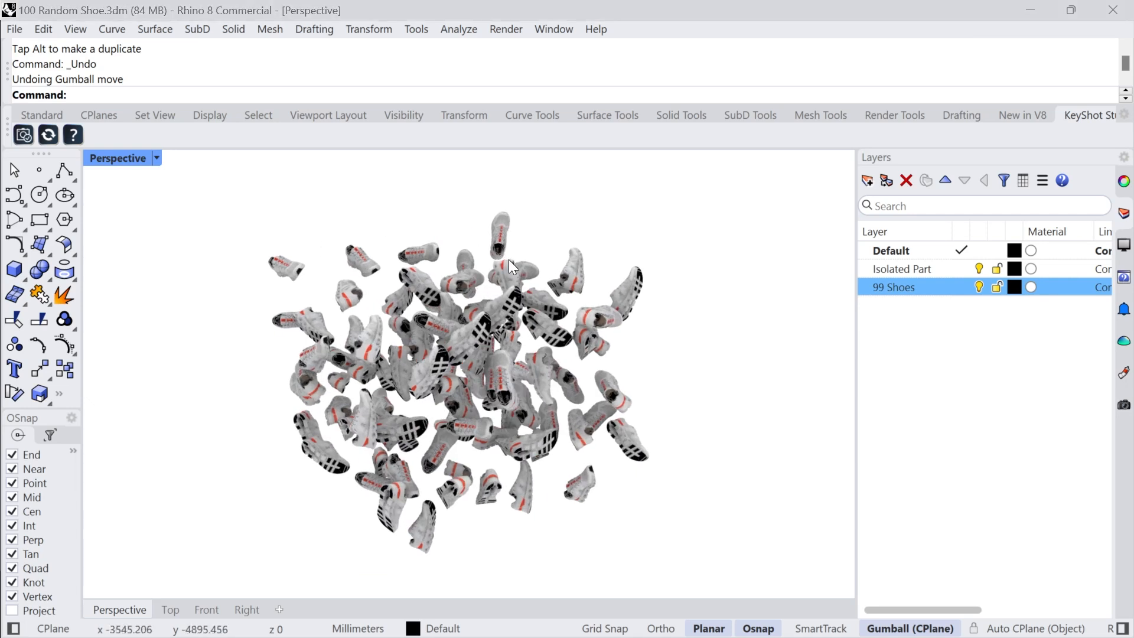
{"action": "key", "text": "alt+Tab"}
{"action": "left_click_drag", "start_coordinate": [601, 368], "coordinate": [710, 383]}
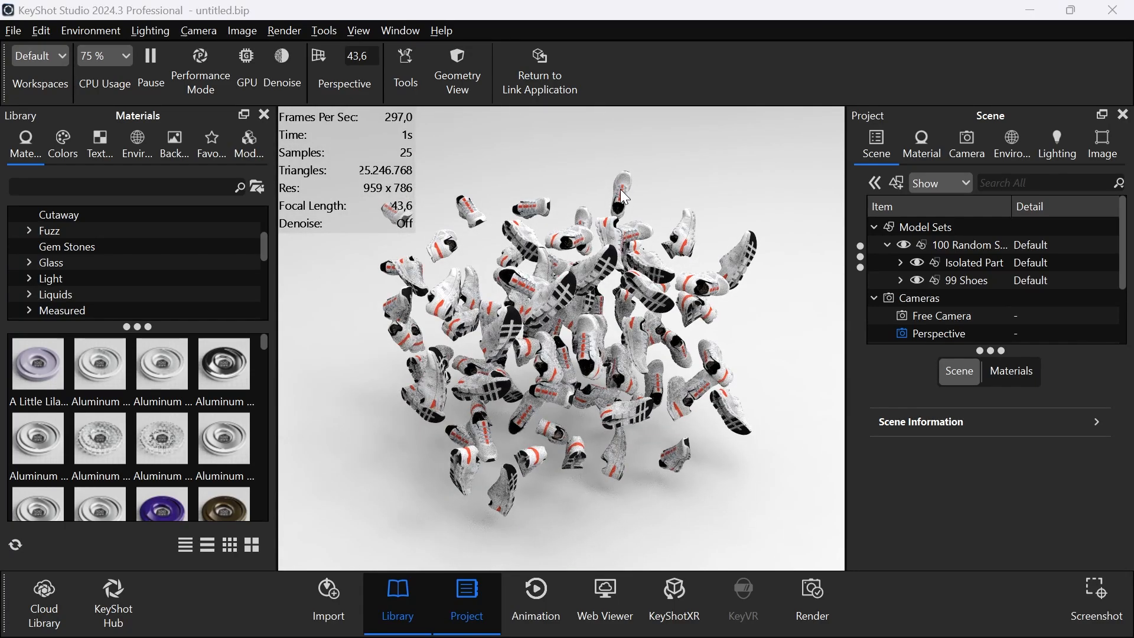
Step: Switch to Rhino, move the topmost shoe upward above the cluster, and update the linked KeyShot Studio scene
{"action": "key", "text": "alt+Tab"}
{"action": "right_click_drag", "start_coordinate": [455, 260], "coordinate": [485, 255]}
{"action": "left_click", "coordinate": [516, 246]}
{"action": "scroll", "coordinate": [435, 359], "scroll_direction": "down", "scroll_amount": 2}
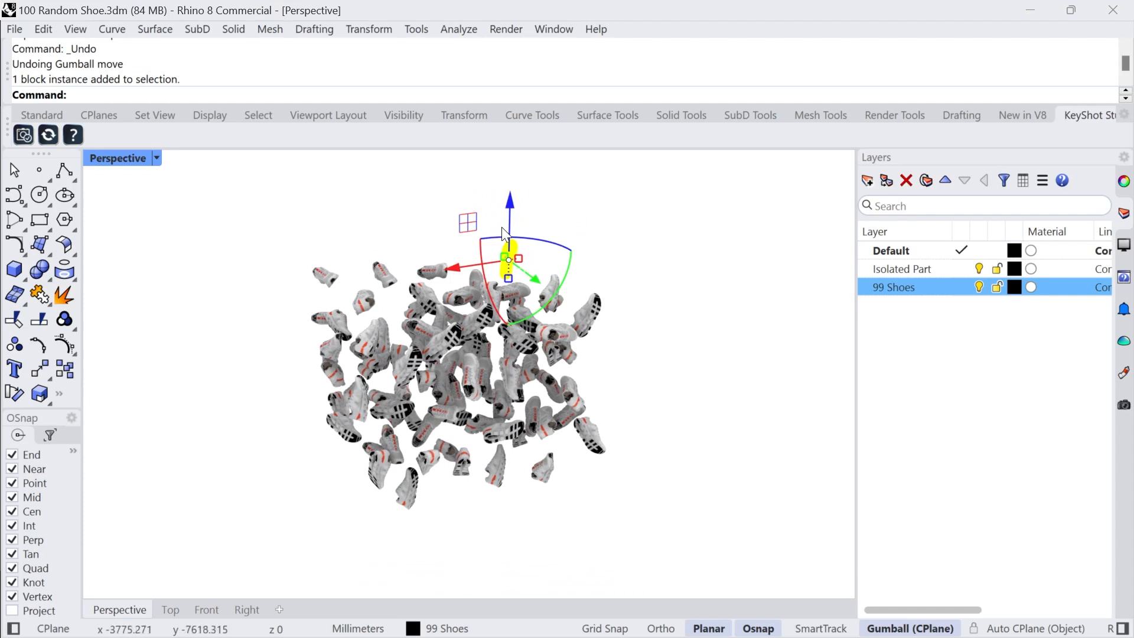
{"action": "left_click_drag", "start_coordinate": [502, 228], "coordinate": [502, 190]}
{"action": "left_click", "coordinate": [630, 277]}
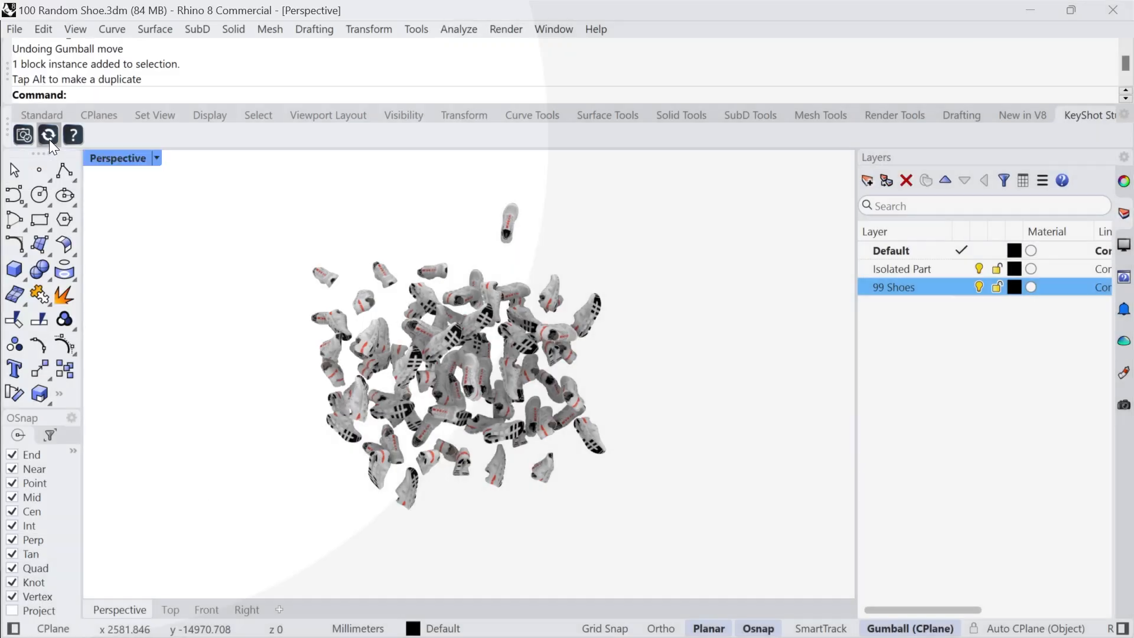
{"action": "left_click", "coordinate": [48, 135]}
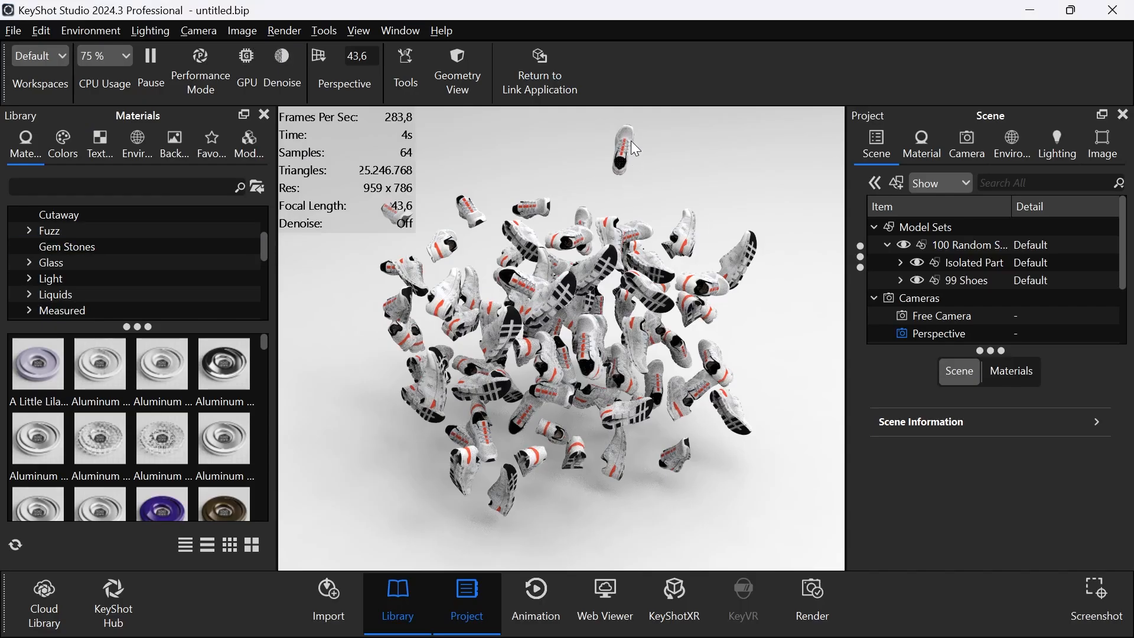
{"action": "scroll", "coordinate": [557, 418], "scroll_direction": "down", "scroll_amount": 4}
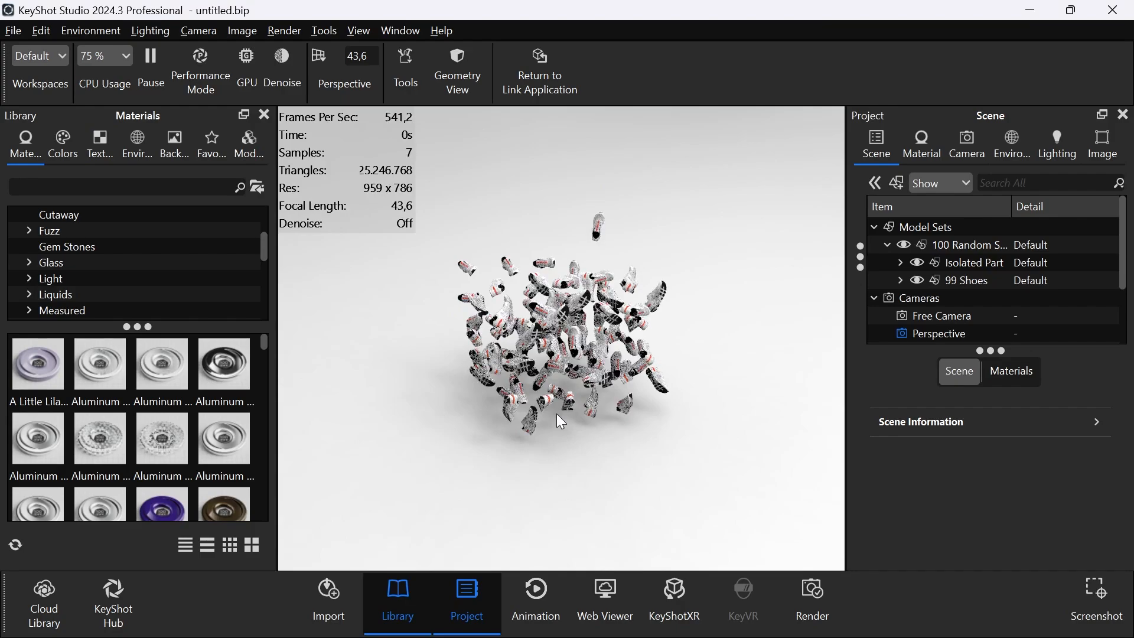
Step: Return to Rhino, raise the same detached shoe much farther above the cluster, and update KeyShot Studio again
{"action": "key", "text": "alt+Tab"}
{"action": "left_click", "coordinate": [509, 223]}
{"action": "scroll", "coordinate": [463, 460], "scroll_direction": "down", "scroll_amount": 6}
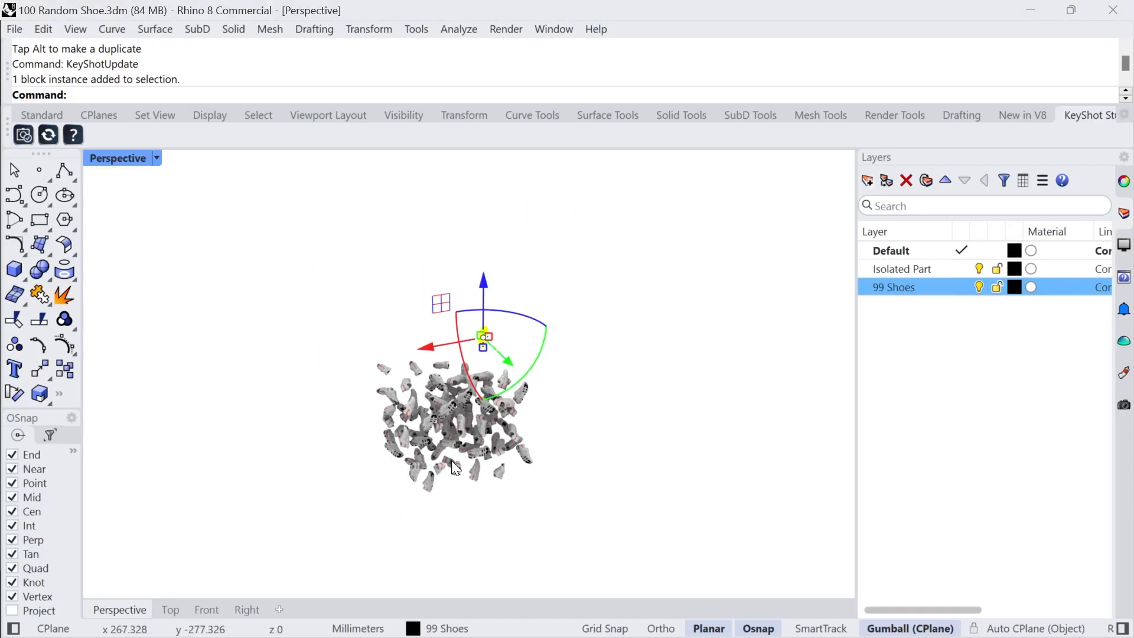
{"action": "left_click_drag", "start_coordinate": [484, 292], "coordinate": [484, 232]}
{"action": "left_click", "coordinate": [521, 338]}
{"action": "scroll", "coordinate": [487, 412], "scroll_direction": "up", "scroll_amount": 2}
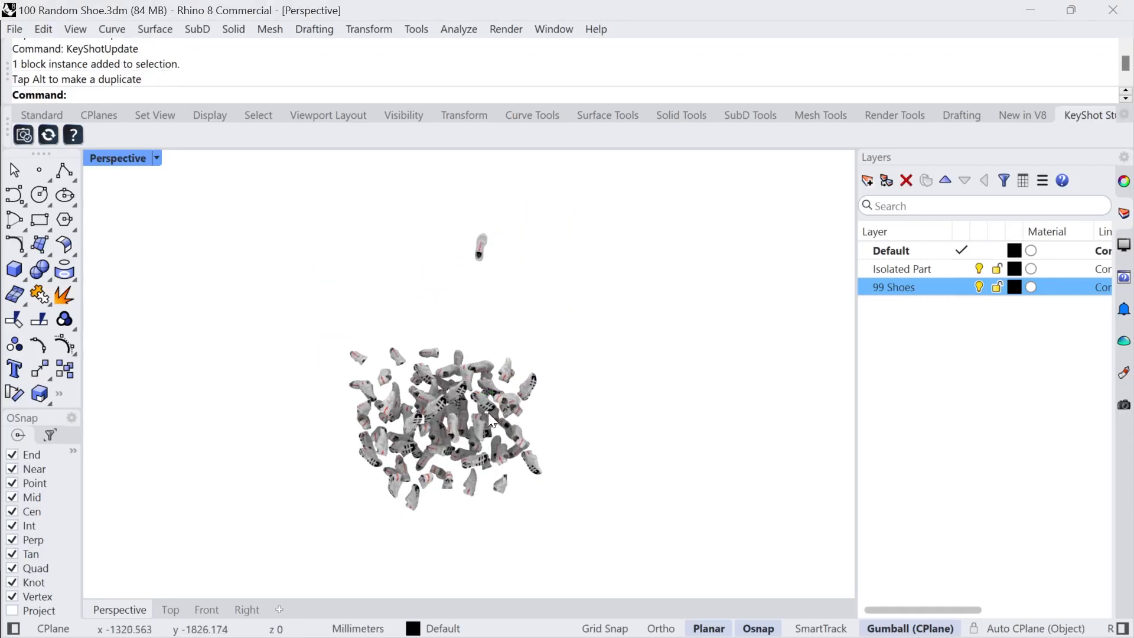
{"action": "left_click", "coordinate": [52, 142]}
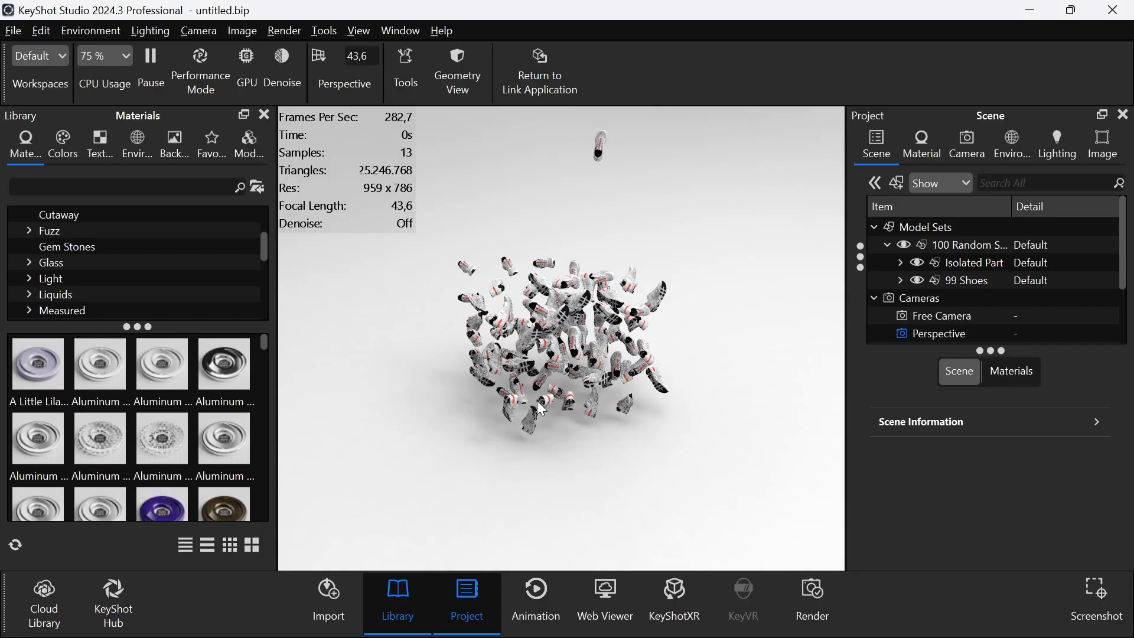
{"action": "scroll", "coordinate": [538, 399], "scroll_direction": "up", "scroll_amount": 3}
{"action": "middle_click_drag", "start_coordinate": [564, 326], "coordinate": [551, 407]}
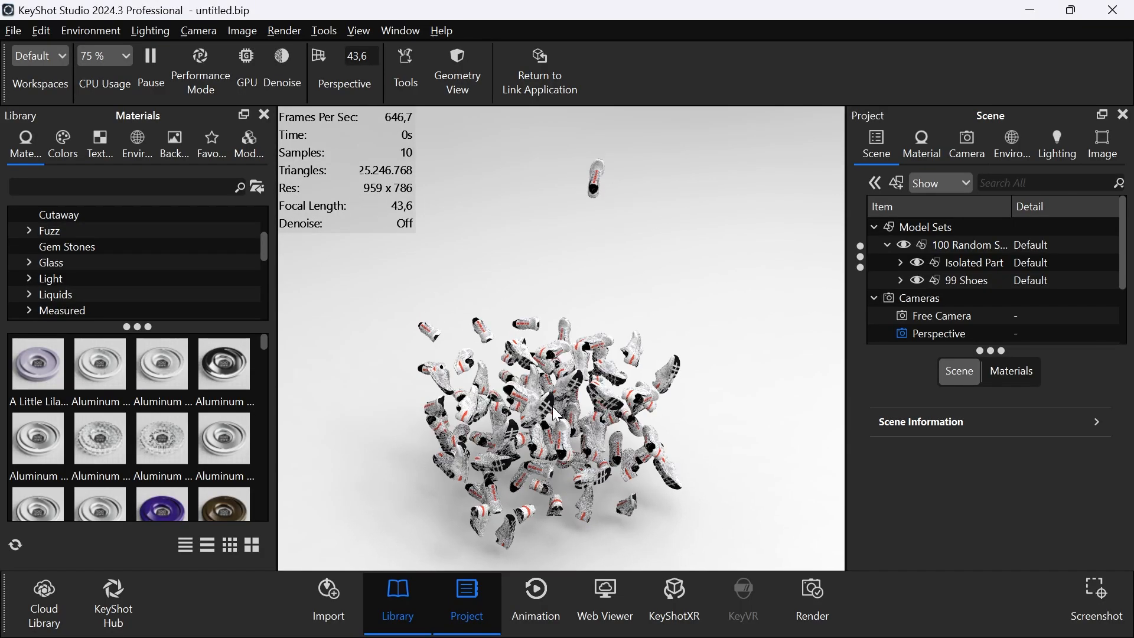
Step: Switch to Rhino, undo both upward moves of the detached shoe, and update the linked KeyShot Studio scene with all shoes framed
{"action": "key", "text": "alt+Tab"}
{"action": "key", "text": "ctrl+z"}
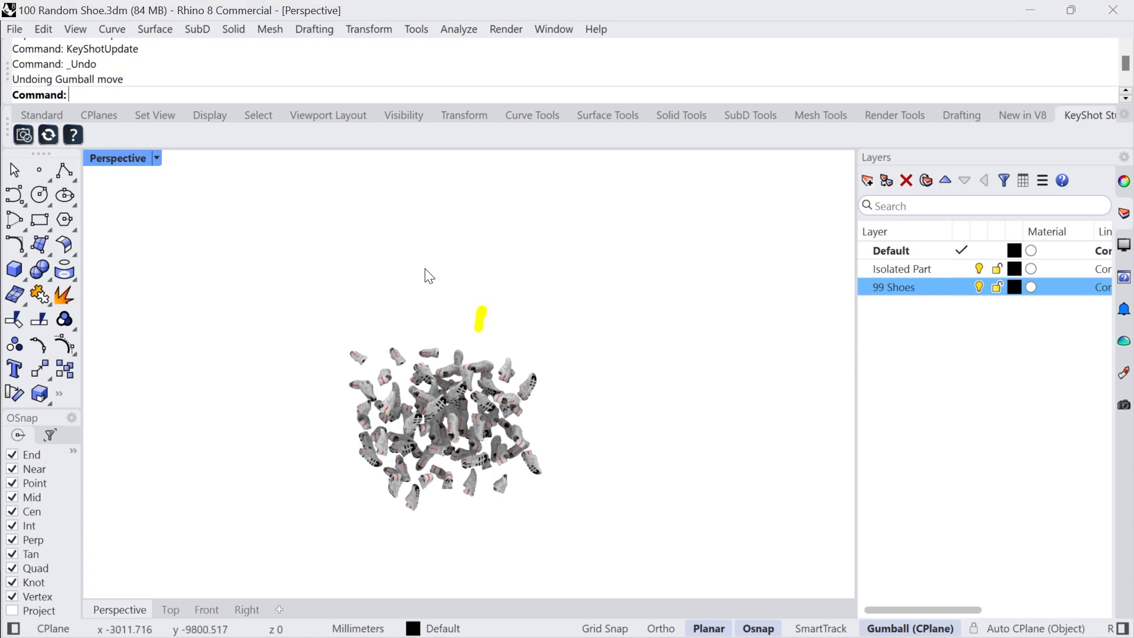
{"action": "key", "text": "ctrl+z"}
{"action": "left_click_drag", "start_coordinate": [600, 558], "coordinate": [312, 314]}
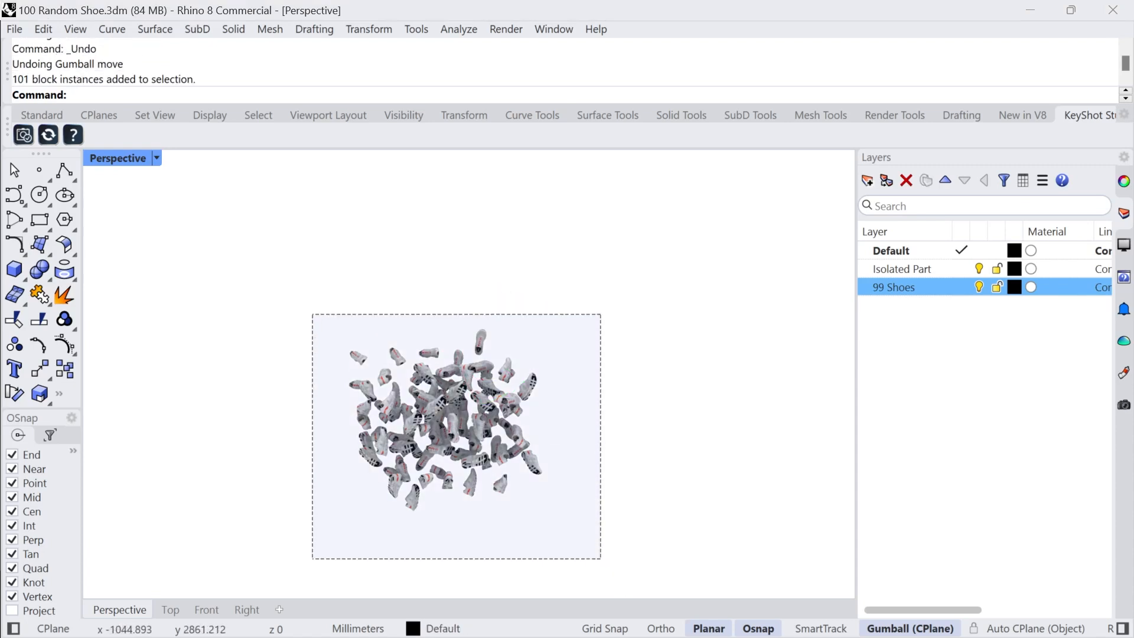
{"action": "type", "text": "zs"}
{"action": "key", "text": "Return"}
{"action": "left_click", "coordinate": [237, 302]}
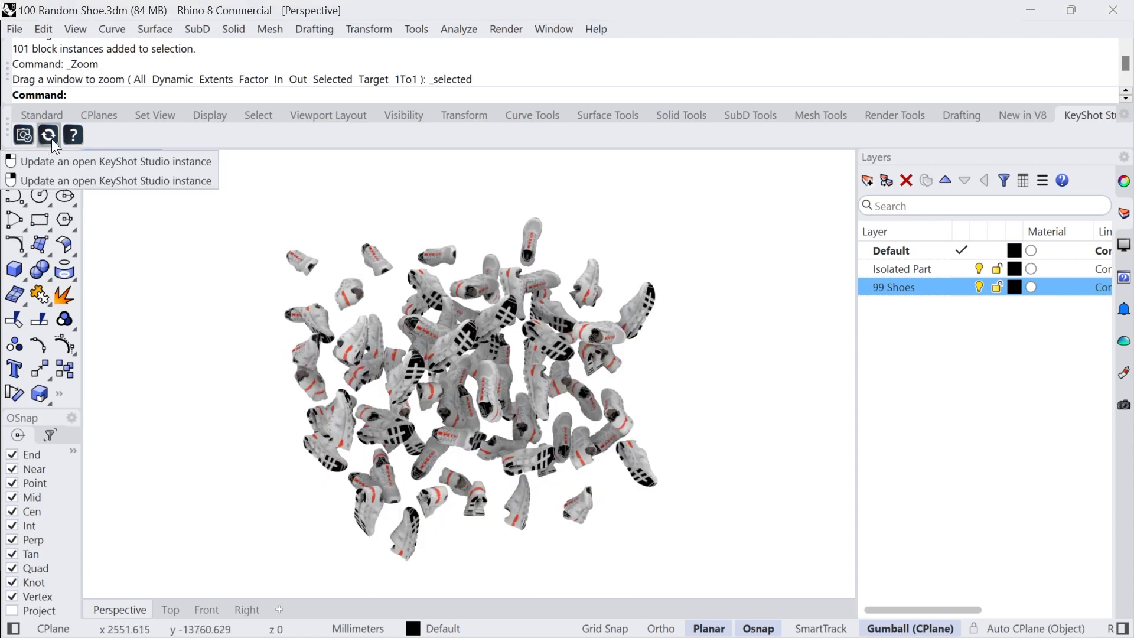
{"action": "left_click", "coordinate": [52, 139]}
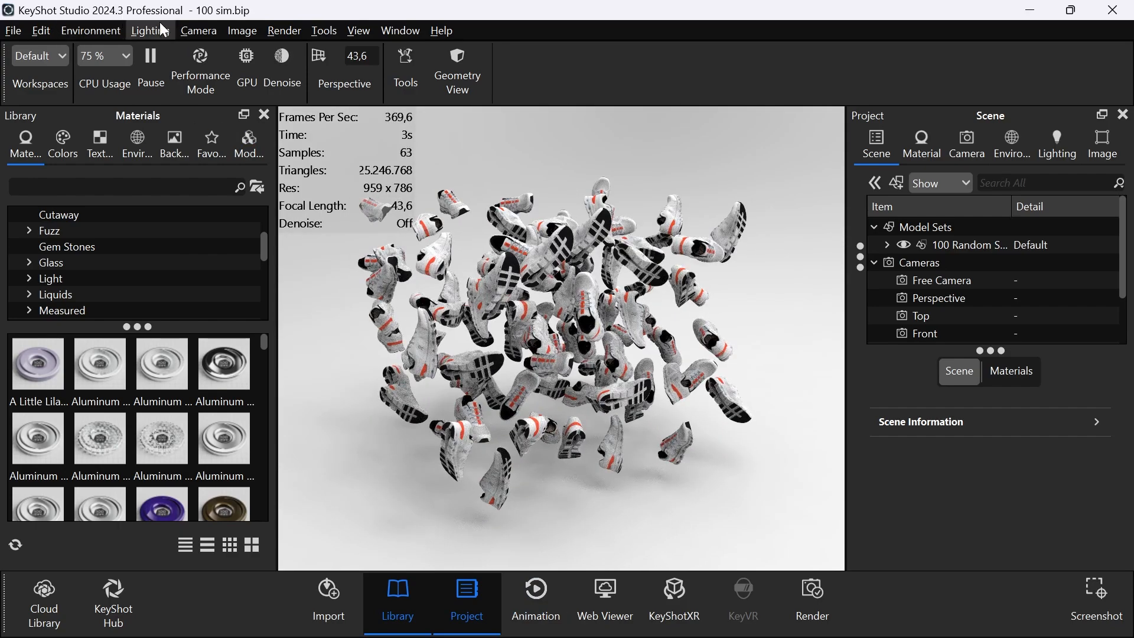
Step: Look through the available geometry tools and open Physics Simulation
{"action": "left_click", "coordinate": [407, 68]}
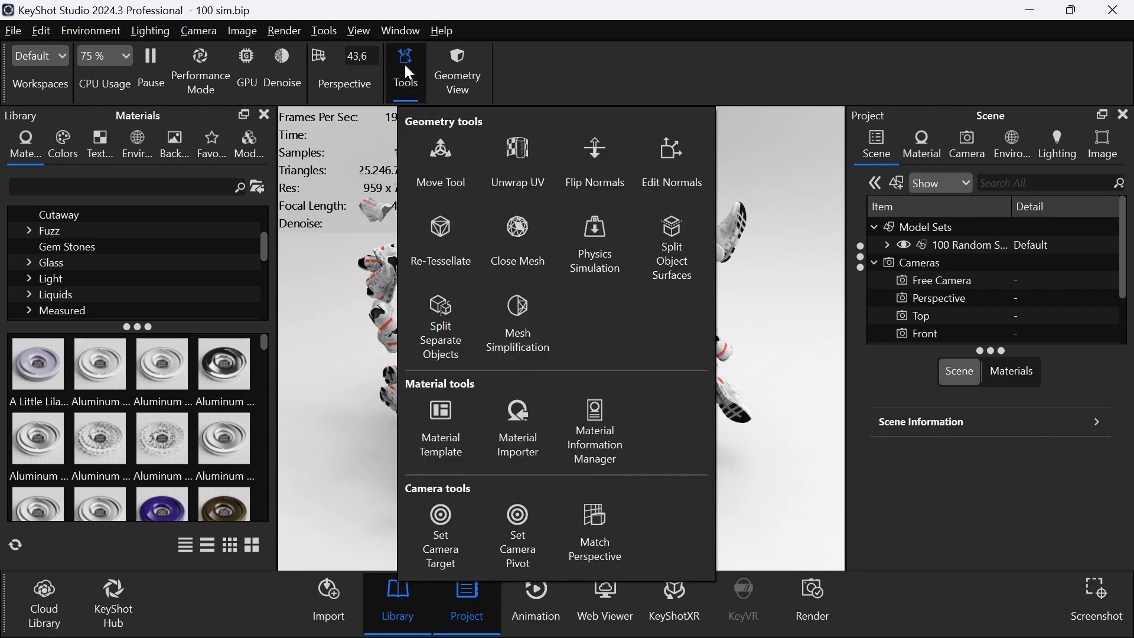
{"action": "left_click", "coordinate": [324, 34]}
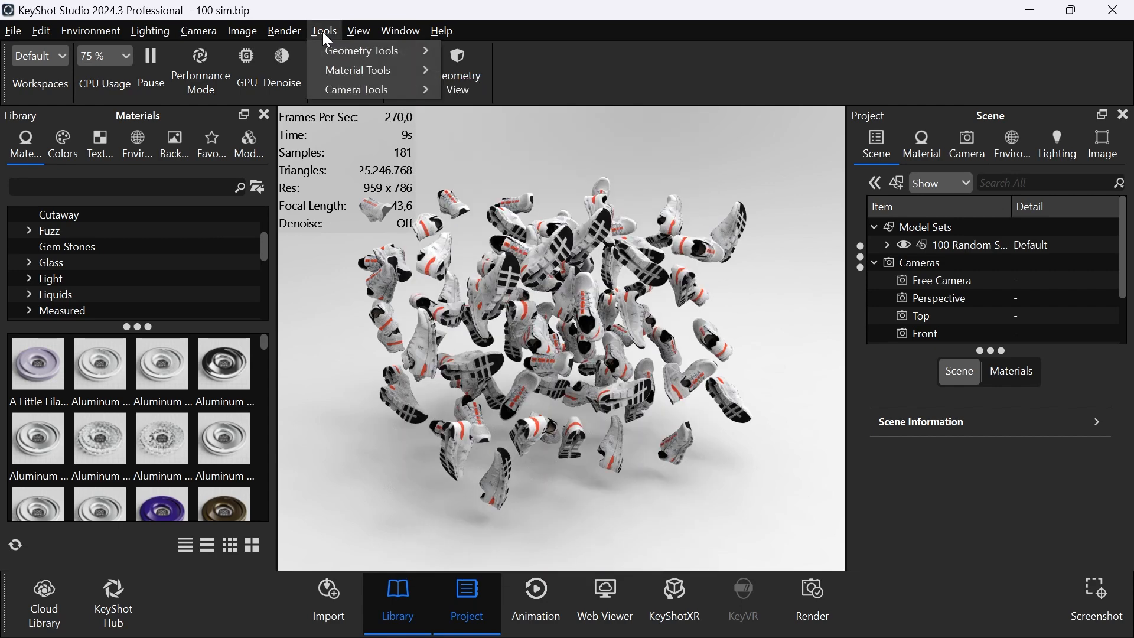
{"action": "mouse_move", "coordinate": [337, 50]}
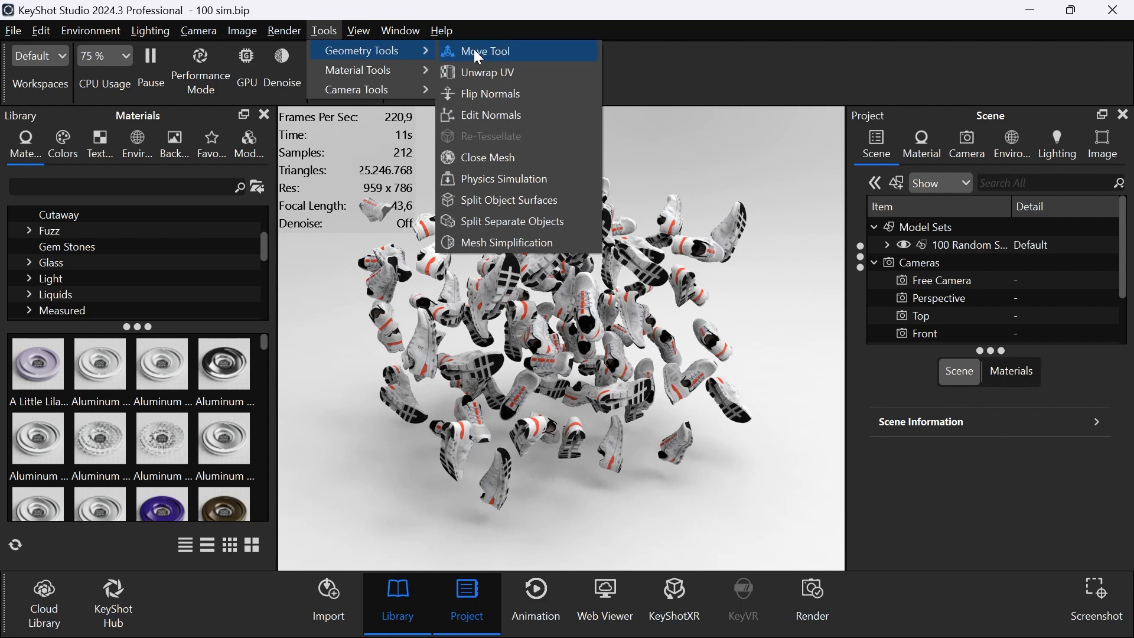
{"action": "left_click", "coordinate": [670, 129]}
{"action": "left_click", "coordinate": [401, 76]}
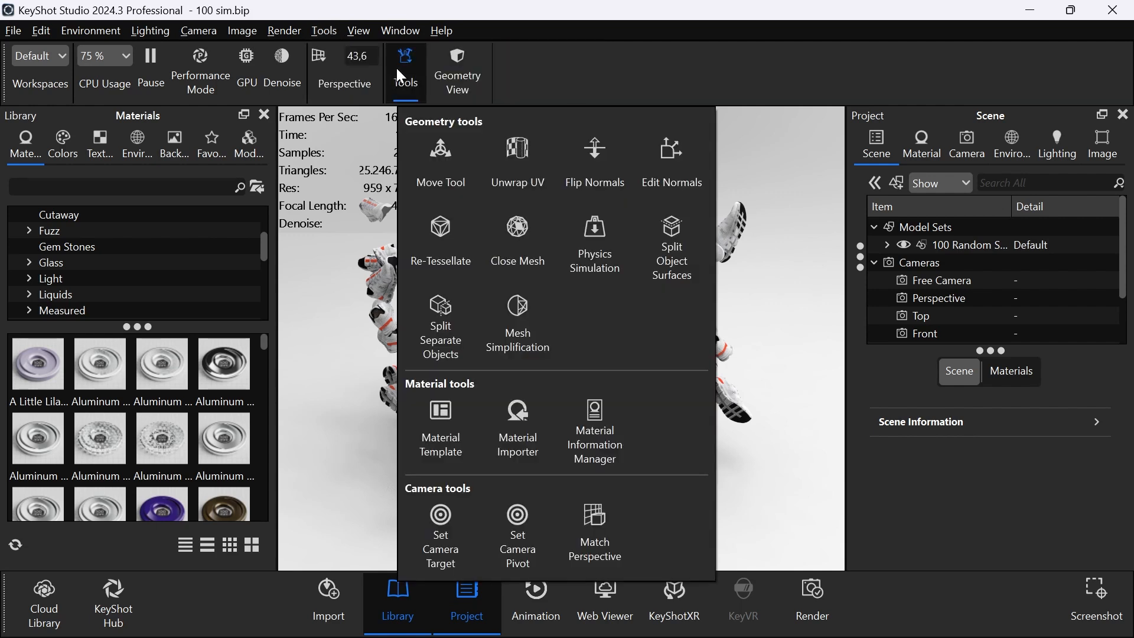
{"action": "left_click", "coordinate": [594, 250]}
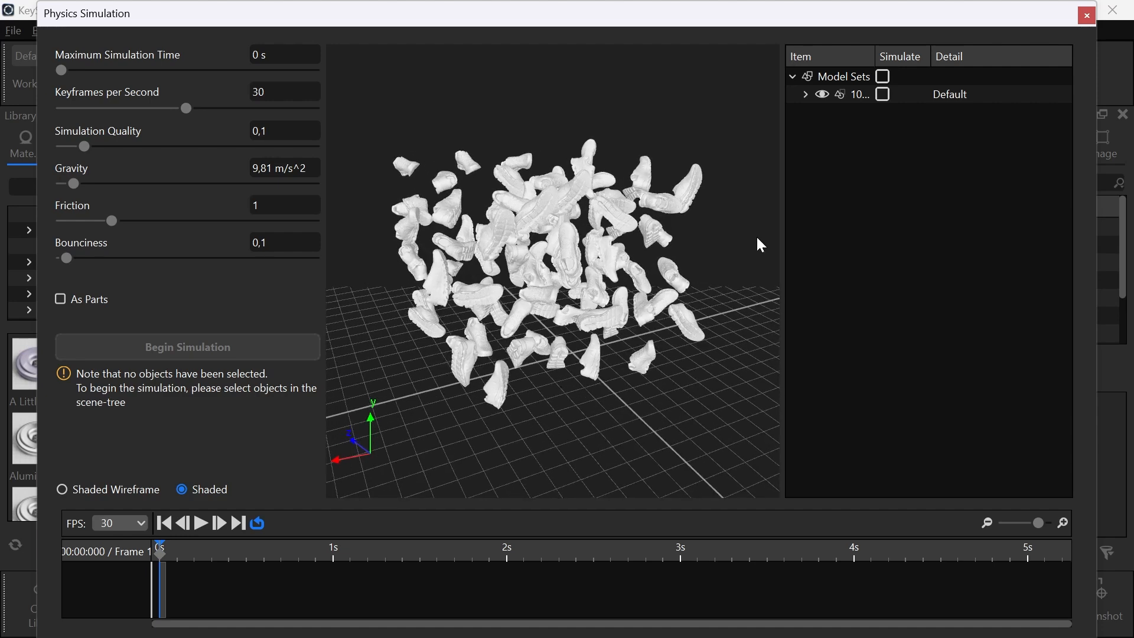
Step: Include the complete shoe model set in the physics simulation, treat its objects as parts, and run the simulation
{"action": "left_click", "coordinate": [805, 95]}
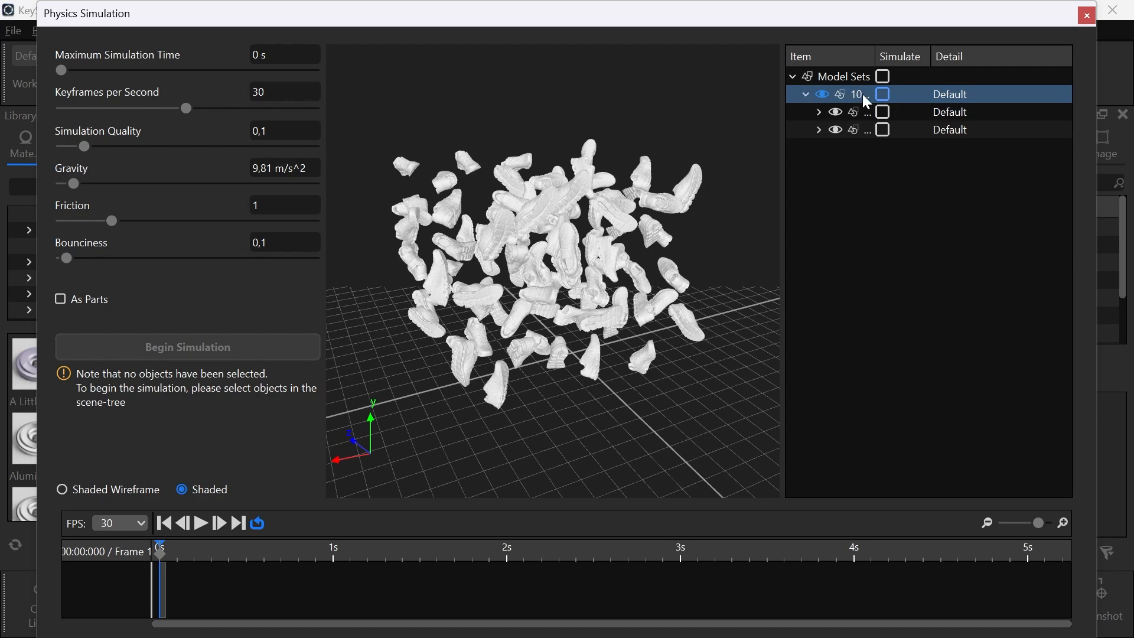
{"action": "left_click", "coordinate": [883, 94]}
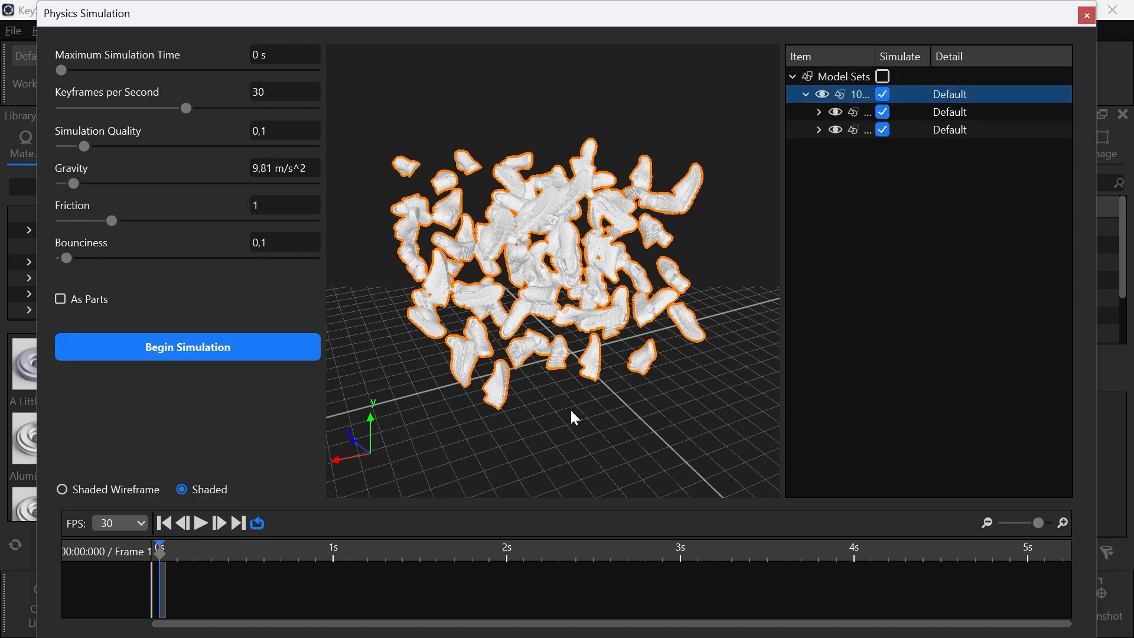
{"action": "left_click_drag", "start_coordinate": [575, 418], "coordinate": [552, 343]}
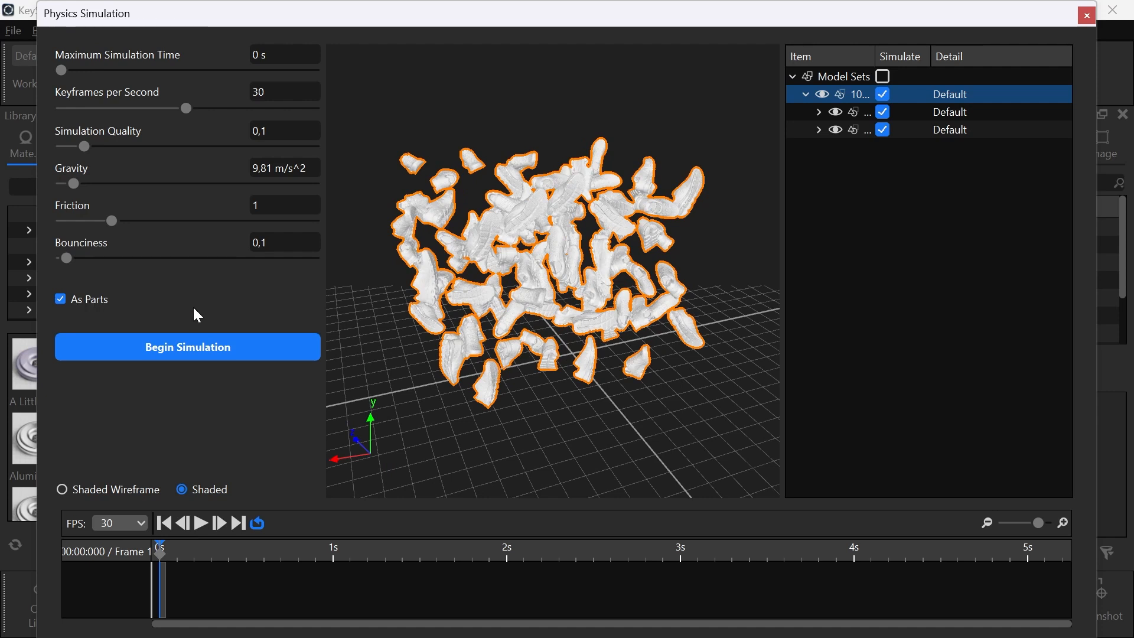
{"action": "left_click", "coordinate": [199, 353]}
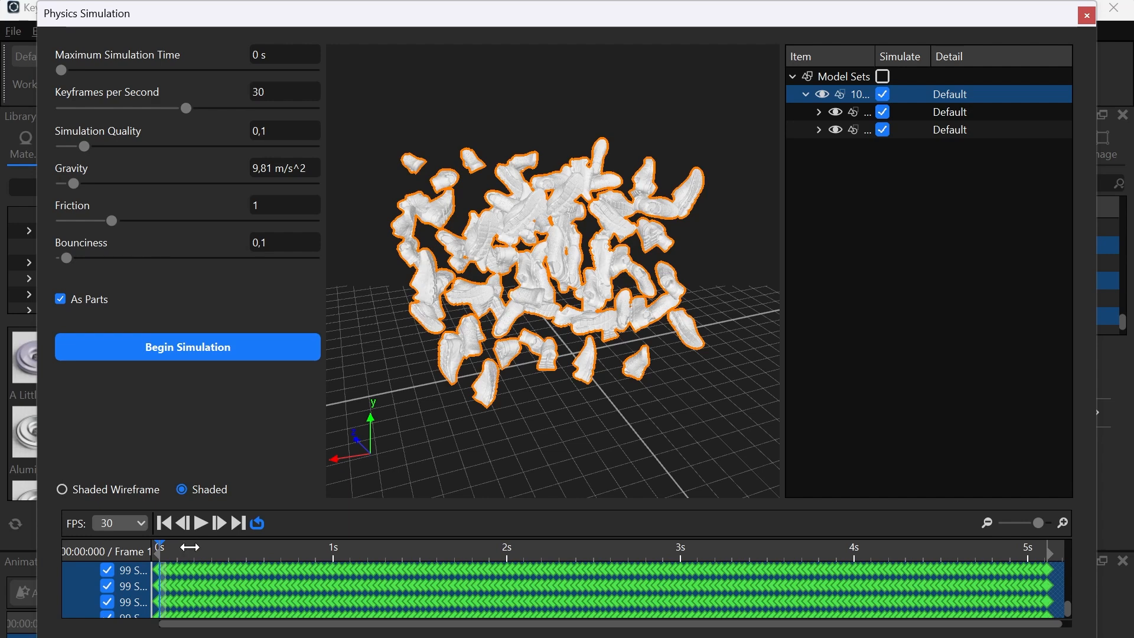
Step: Scrub the simulated shoe drop to about 1.77 s and close the Physics Simulation window
{"action": "left_click_drag", "start_coordinate": [189, 547], "coordinate": [537, 544]}
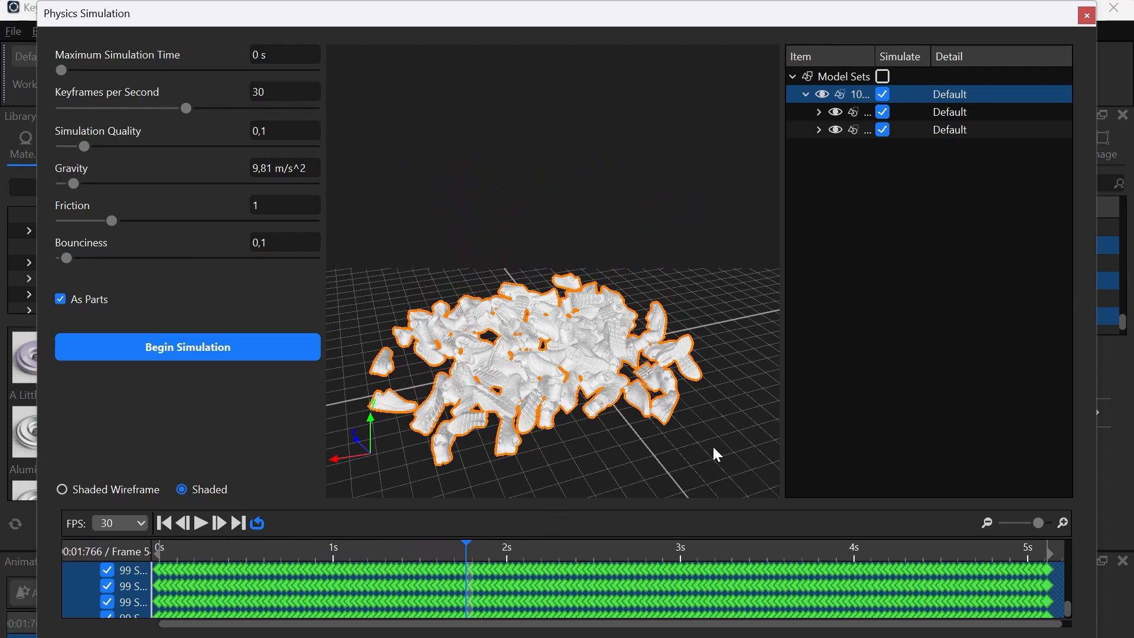
{"action": "left_click_drag", "start_coordinate": [696, 455], "coordinate": [697, 462]}
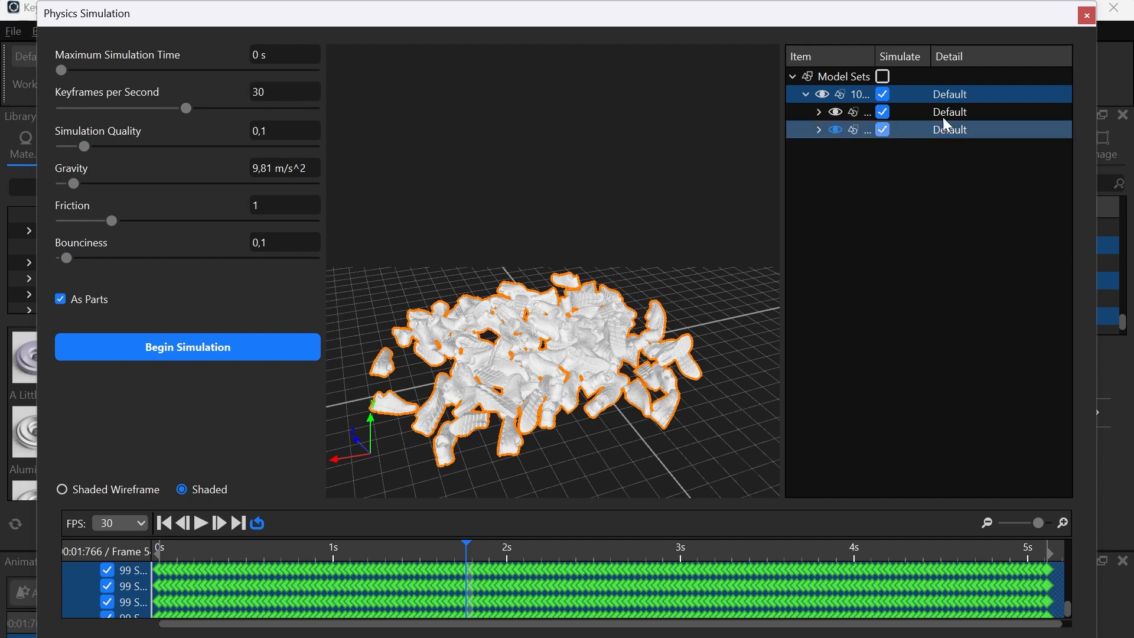
{"action": "left_click", "coordinate": [1087, 15]}
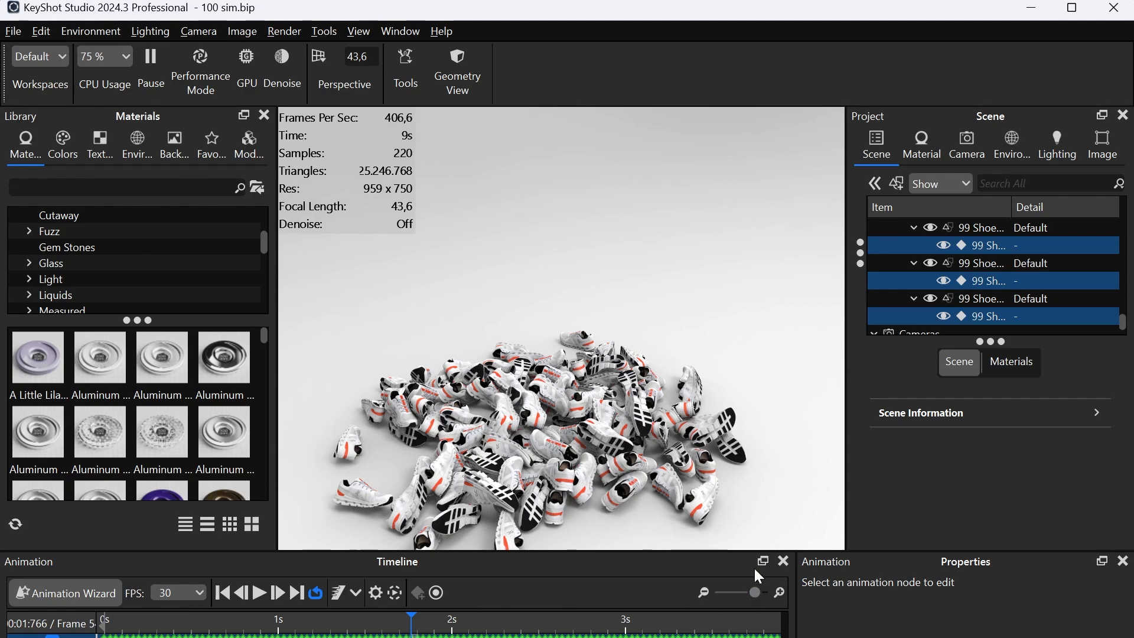
{"action": "double_click", "coordinate": [614, 17]}
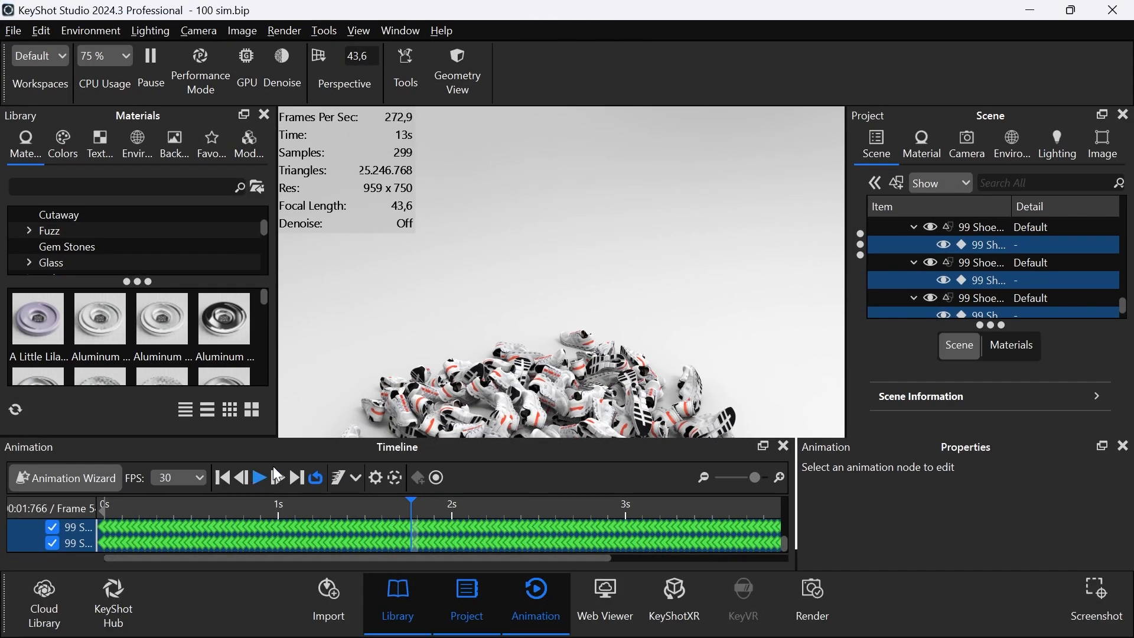
Step: Return the animation to its first frame and collapse the Physics Simulation folder in the timeline
{"action": "middle_click_drag", "start_coordinate": [587, 313], "coordinate": [611, 195]}
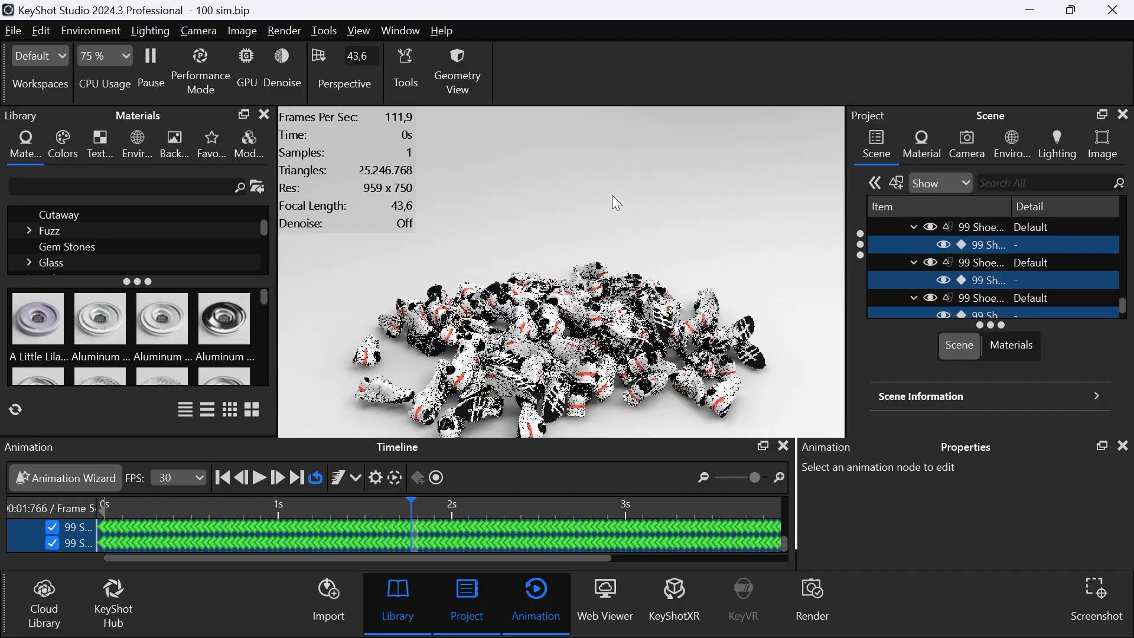
{"action": "left_click_drag", "start_coordinate": [327, 504], "coordinate": [107, 512]}
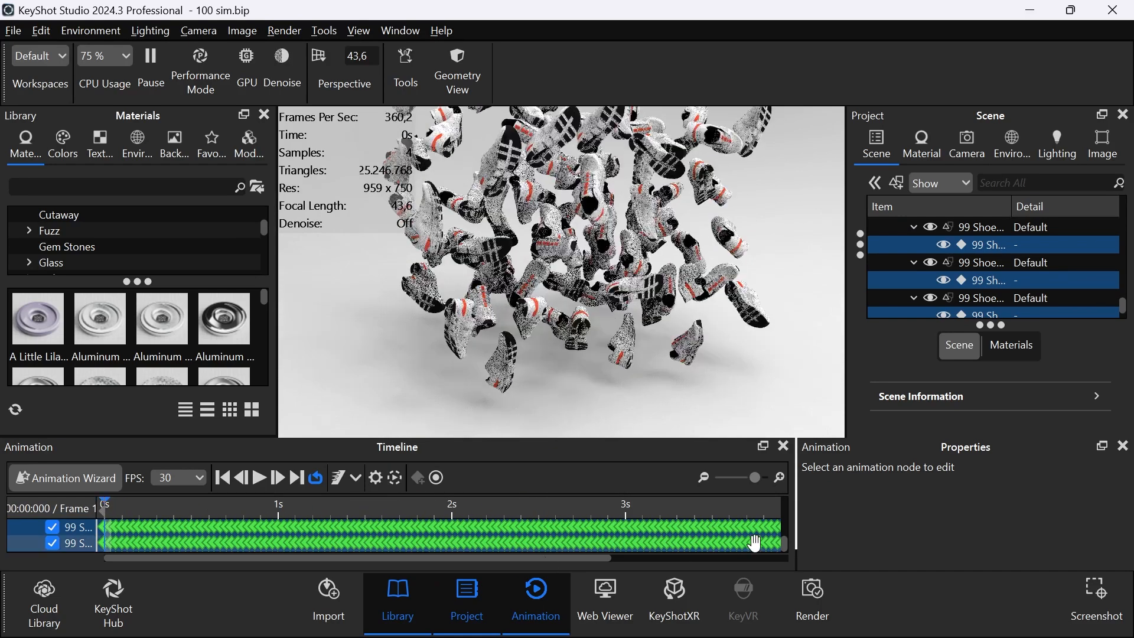
{"action": "left_click_drag", "start_coordinate": [785, 529], "coordinate": [783, 512]}
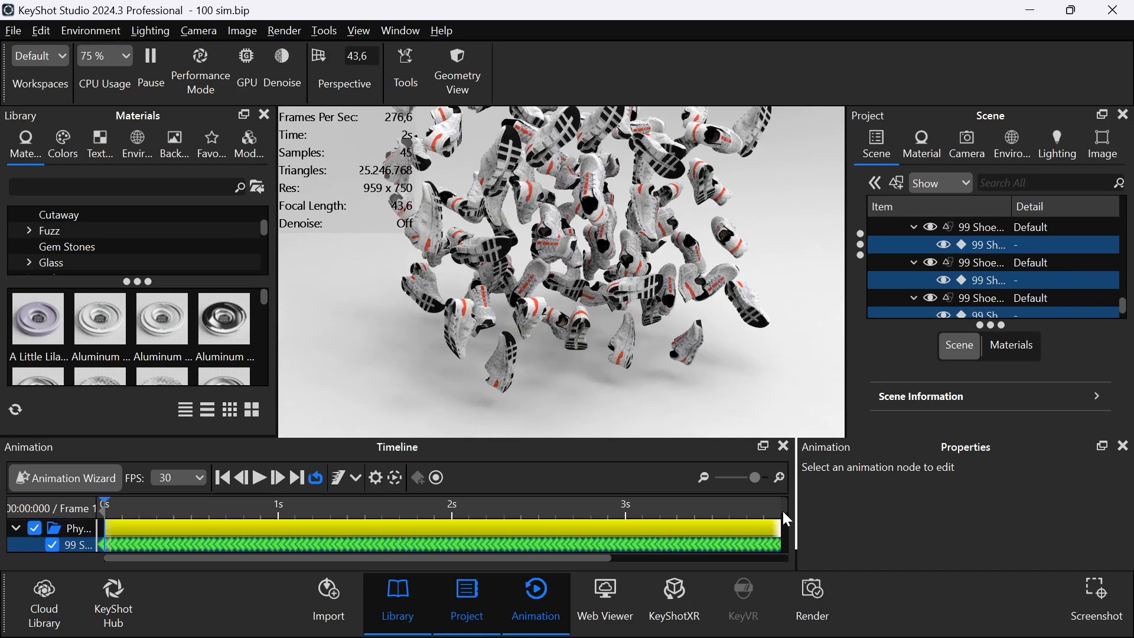
{"action": "left_click", "coordinate": [15, 526]}
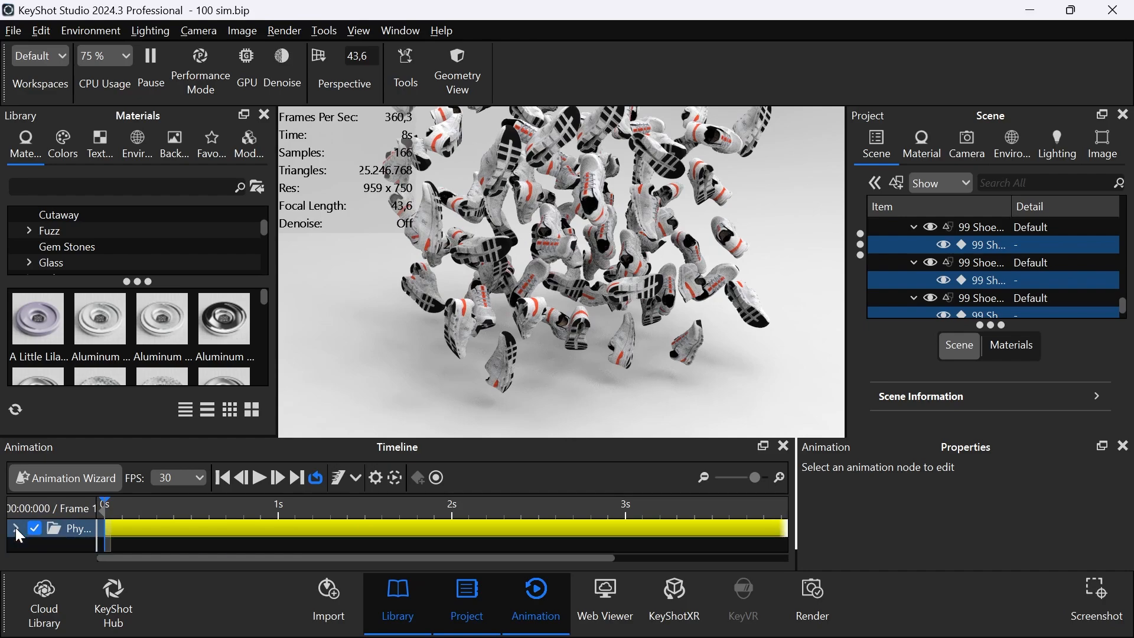
{"action": "left_click", "coordinate": [150, 511]}
{"action": "left_click_drag", "start_coordinate": [172, 514], "coordinate": [103, 514]}
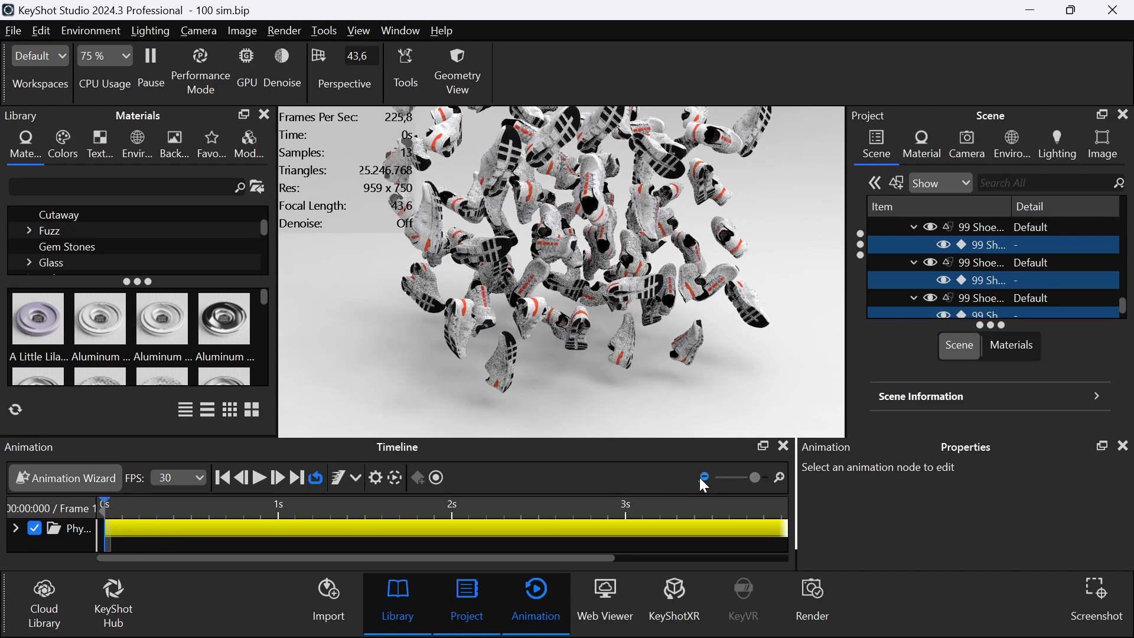
Step: Fit the whole physics animation in the timeline and scrub to its end at about 5.13 s
{"action": "left_click", "coordinate": [702, 477]}
{"action": "left_click", "coordinate": [702, 477]}
{"action": "left_click", "coordinate": [701, 477]}
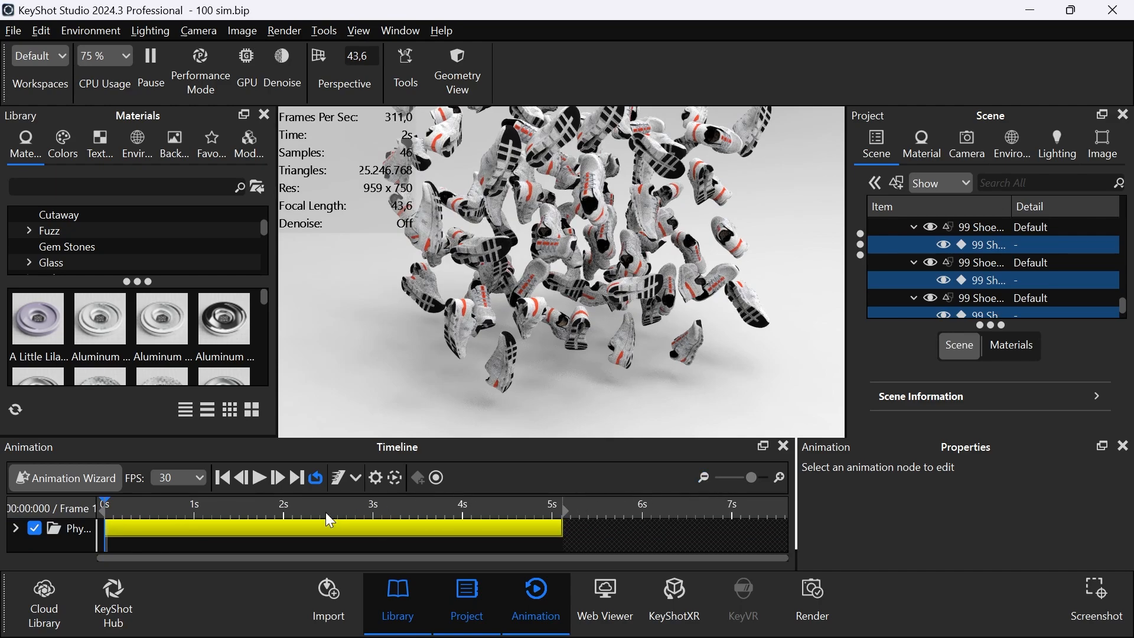
{"action": "left_click_drag", "start_coordinate": [170, 508], "coordinate": [473, 522]}
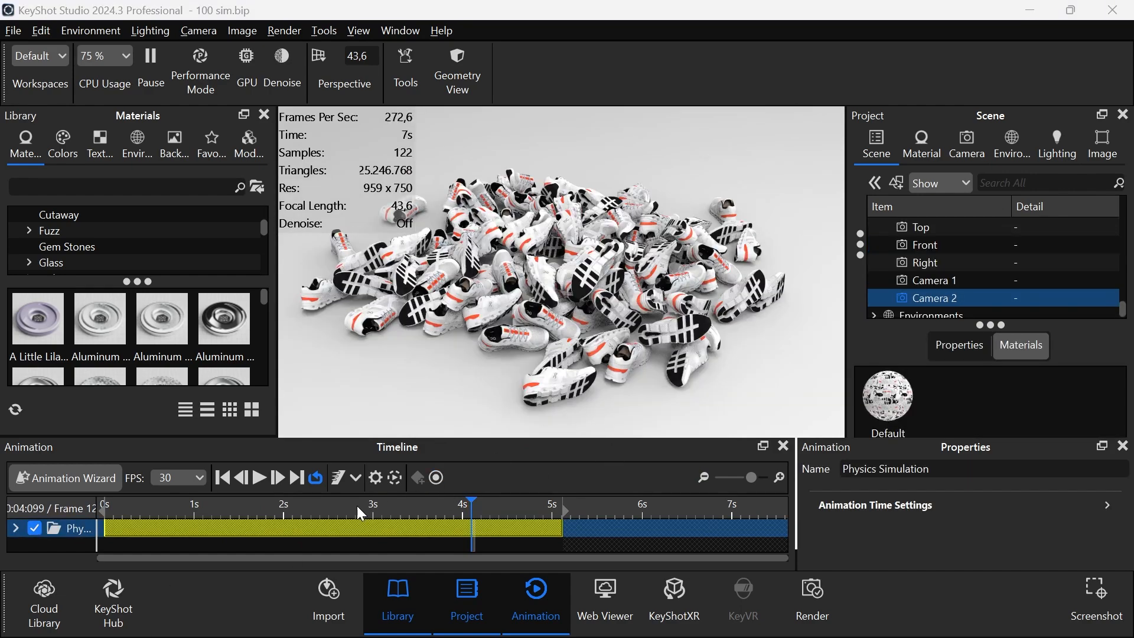
{"action": "left_click_drag", "start_coordinate": [357, 506], "coordinate": [565, 506]}
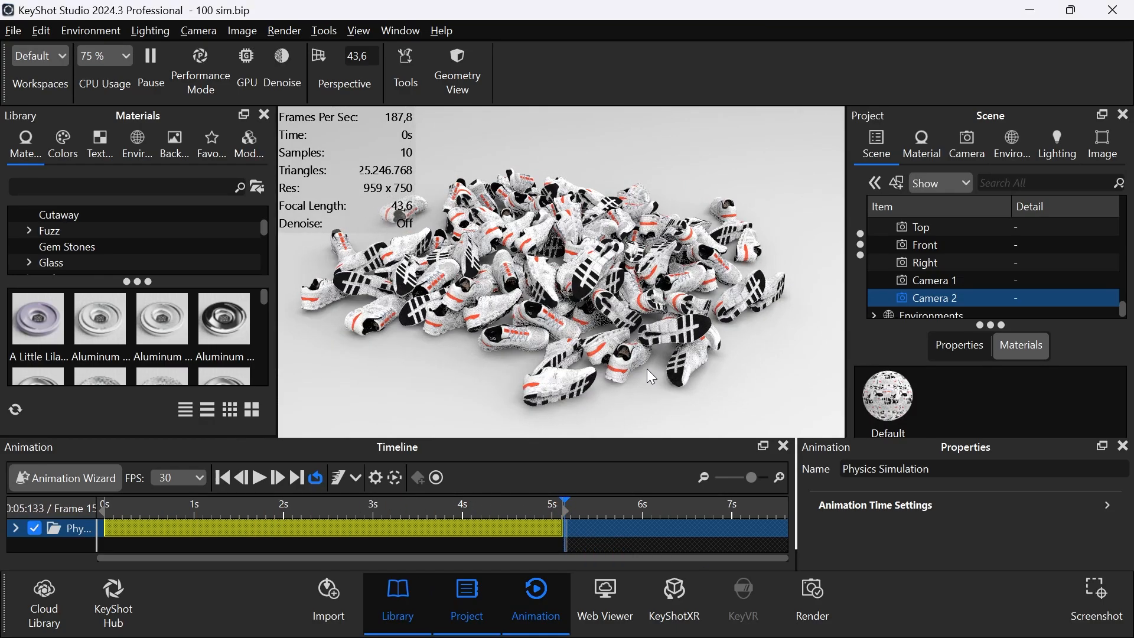
Step: Compose a low, close-up Camera 2 view of the settled shoe pile
{"action": "left_click_drag", "start_coordinate": [603, 357], "coordinate": [608, 325]}
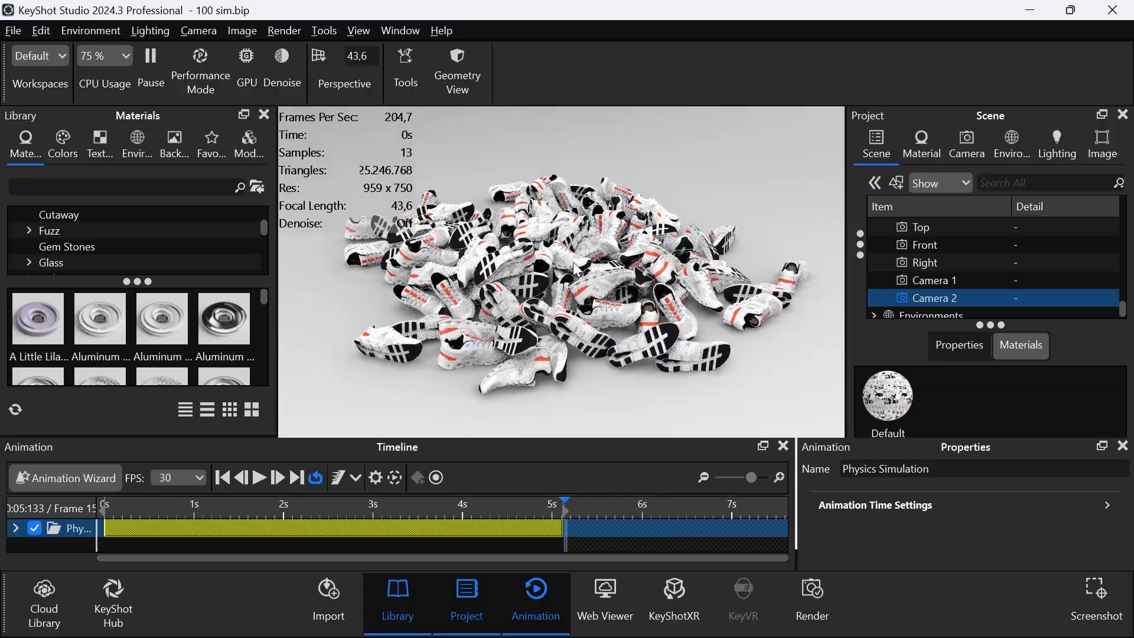
{"action": "scroll", "coordinate": [575, 263], "scroll_direction": "up", "scroll_amount": 10}
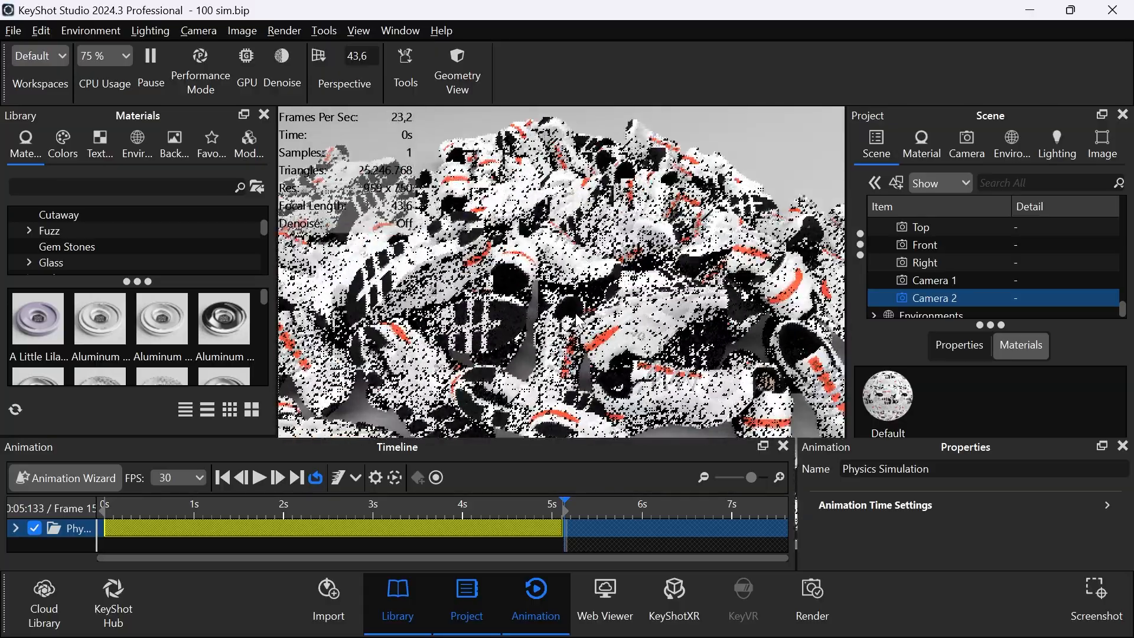
{"action": "scroll", "coordinate": [576, 319], "scroll_direction": "up", "scroll_amount": 8}
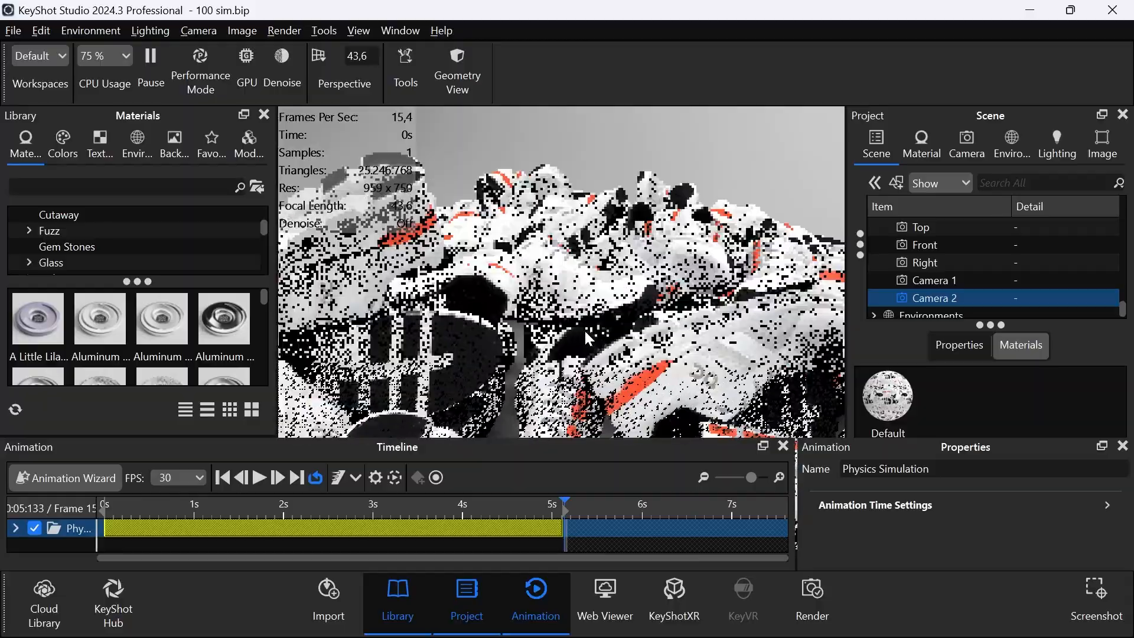
{"action": "mouse_move", "coordinate": [584, 330]}
{"action": "left_mouse_down"}
{"action": "mouse_move", "coordinate": [554, 331]}
{"action": "mouse_move", "coordinate": [566, 334]}
{"action": "mouse_move", "coordinate": [564, 325]}
{"action": "mouse_move", "coordinate": [561, 349]}
{"action": "mouse_move", "coordinate": [565, 324]}
{"action": "left_mouse_up"}
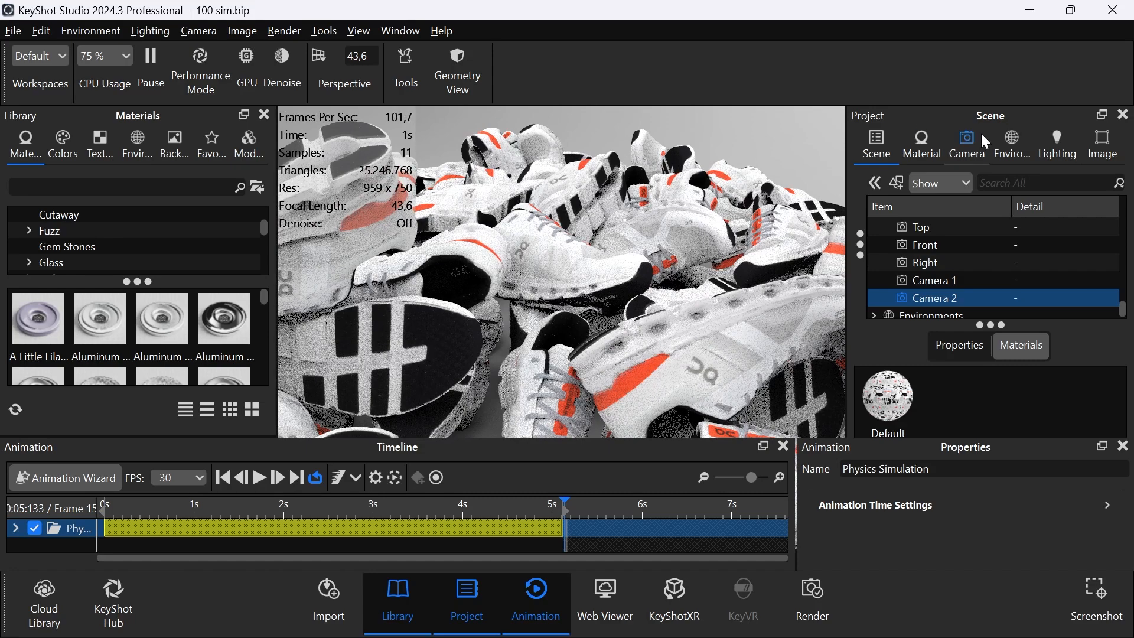
Step: Compare the Camera 1 overview with the Camera 2 close-up, ending on Camera 2
{"action": "left_click", "coordinate": [974, 145]}
{"action": "left_click", "coordinate": [942, 260]}
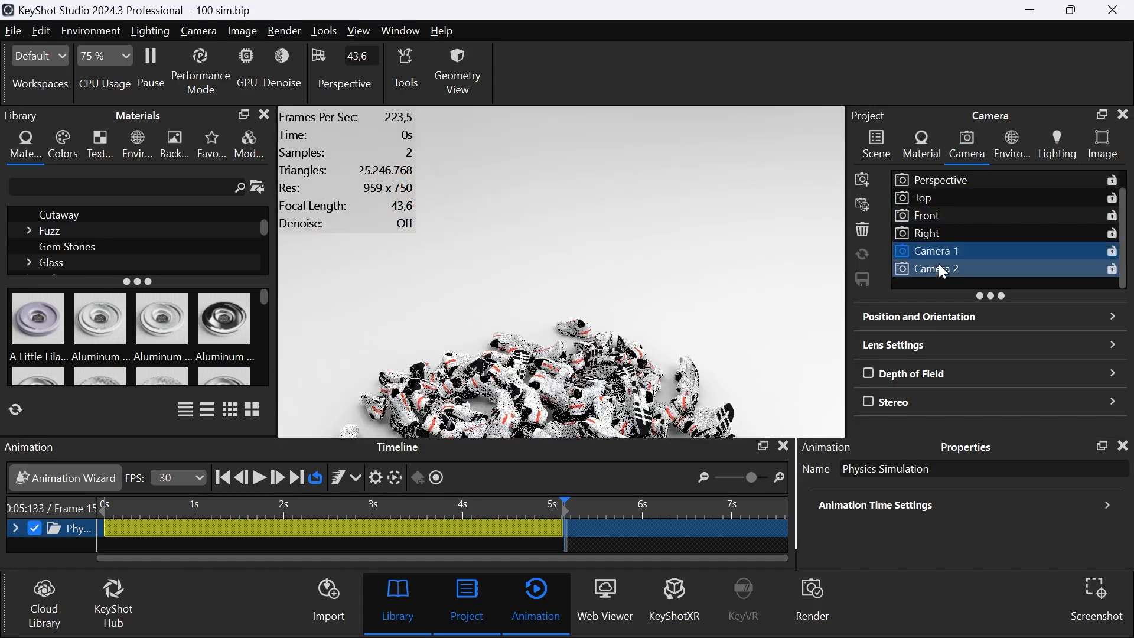
{"action": "left_click", "coordinate": [937, 268]}
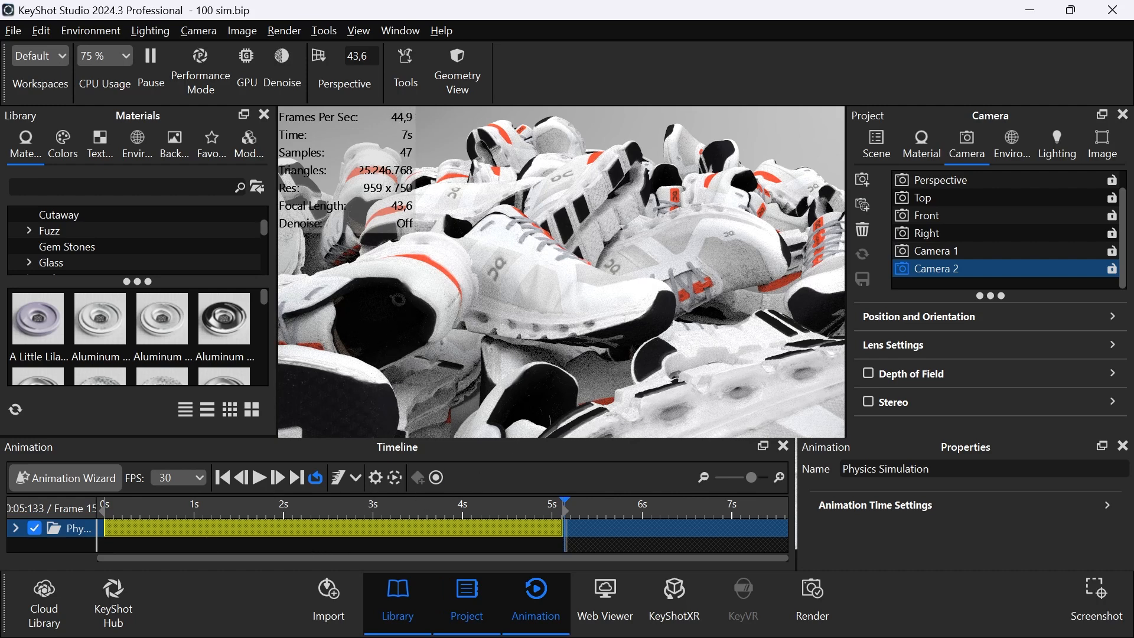
Step: Save the scene, then hide the animation timeline and material library to enlarge the close-up shoe view
{"action": "left_click", "coordinate": [13, 32]}
{"action": "left_click", "coordinate": [38, 173]}
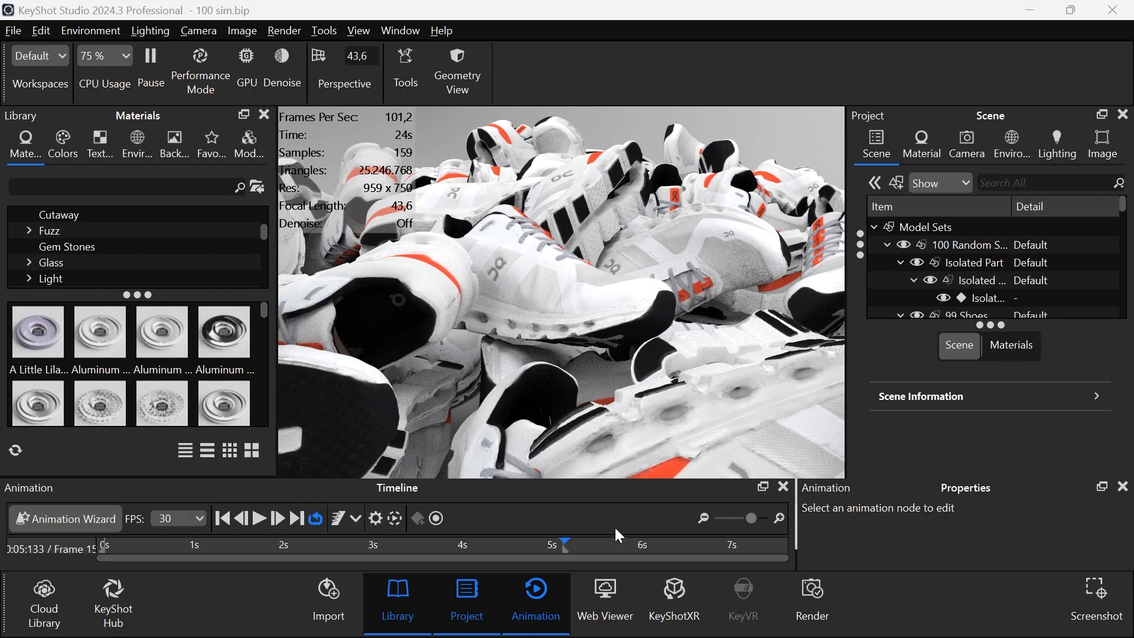
{"action": "left_click", "coordinate": [783, 487]}
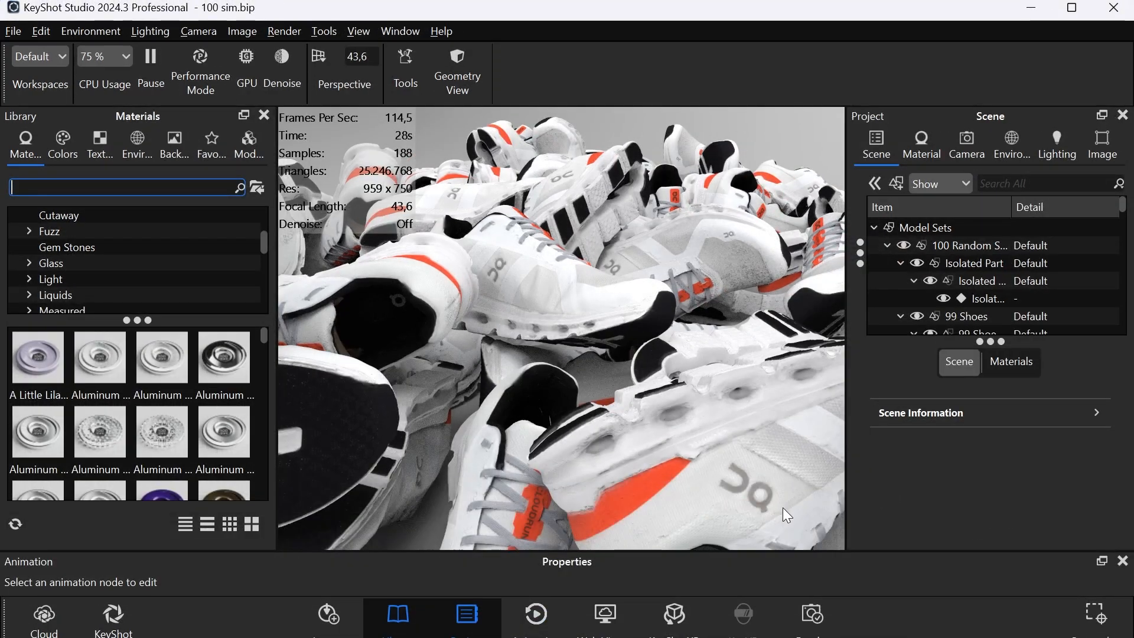
{"action": "left_click", "coordinate": [265, 116]}
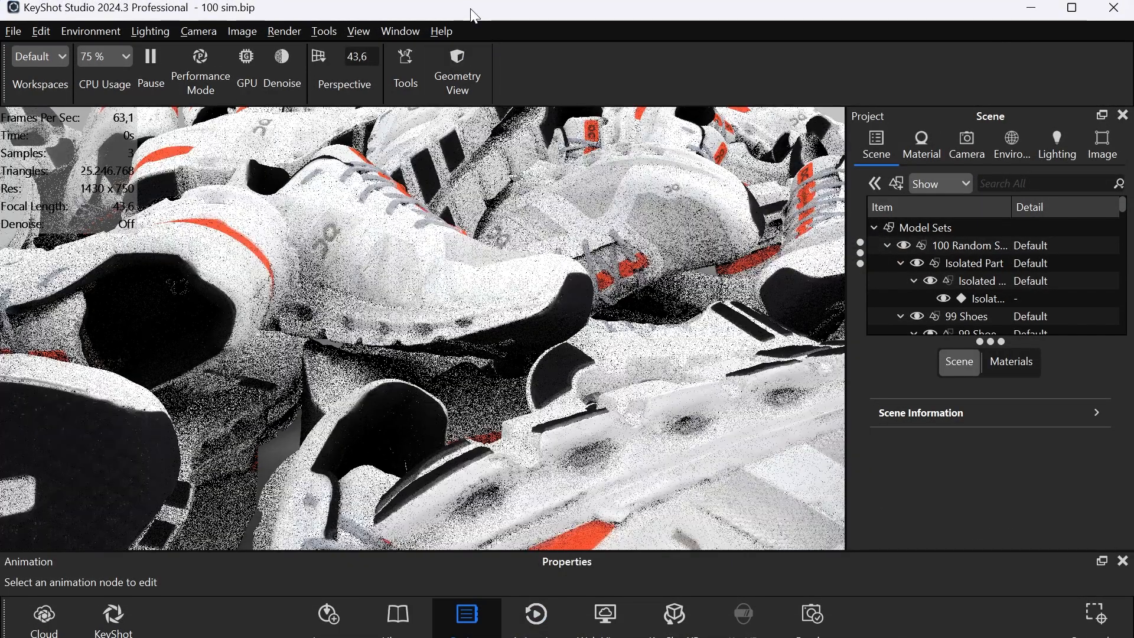
{"action": "double_click", "coordinate": [474, 16]}
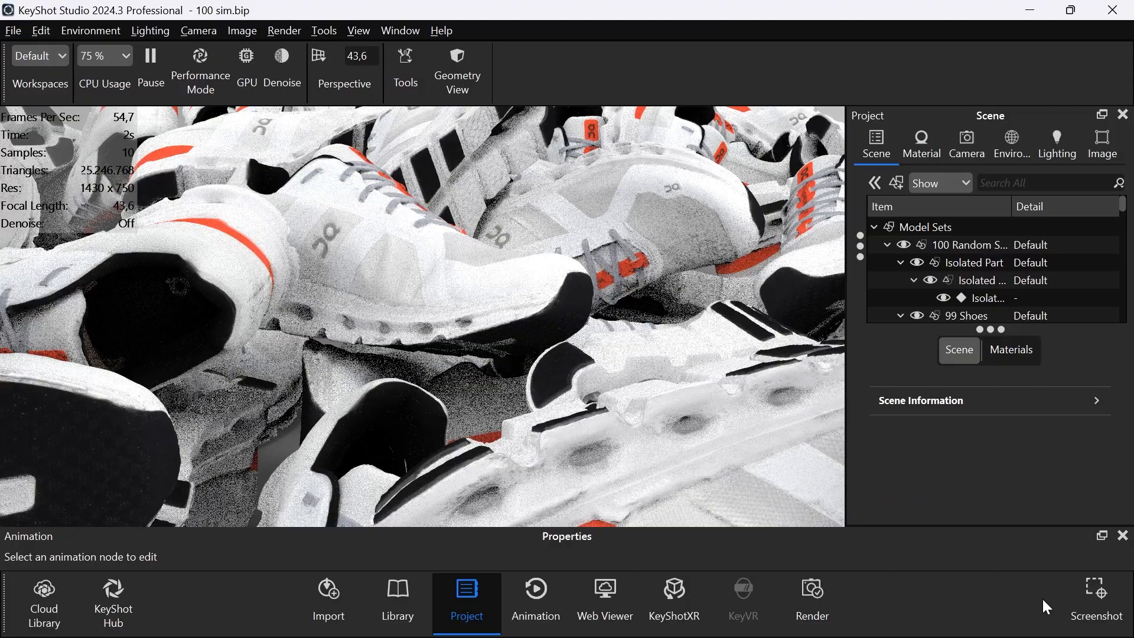
Step: Close the animation properties, view the image settings, and enlarge the project settings area until the viewport is about 1052 x 786 px
{"action": "left_click", "coordinate": [1122, 535]}
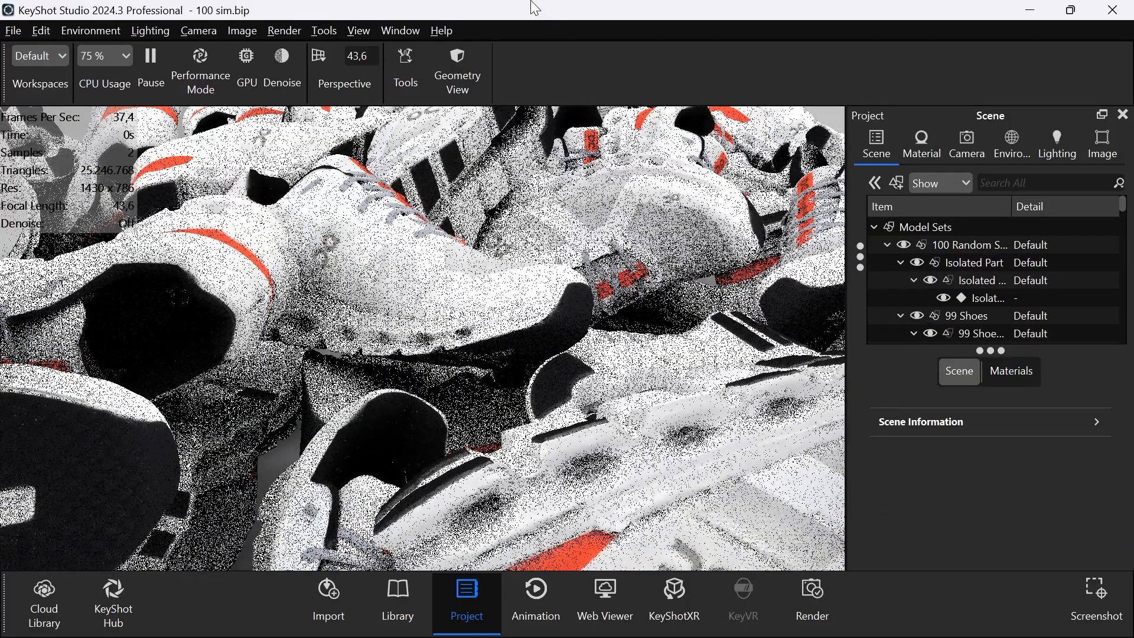
{"action": "left_click_drag", "start_coordinate": [845, 285], "coordinate": [552, 279]}
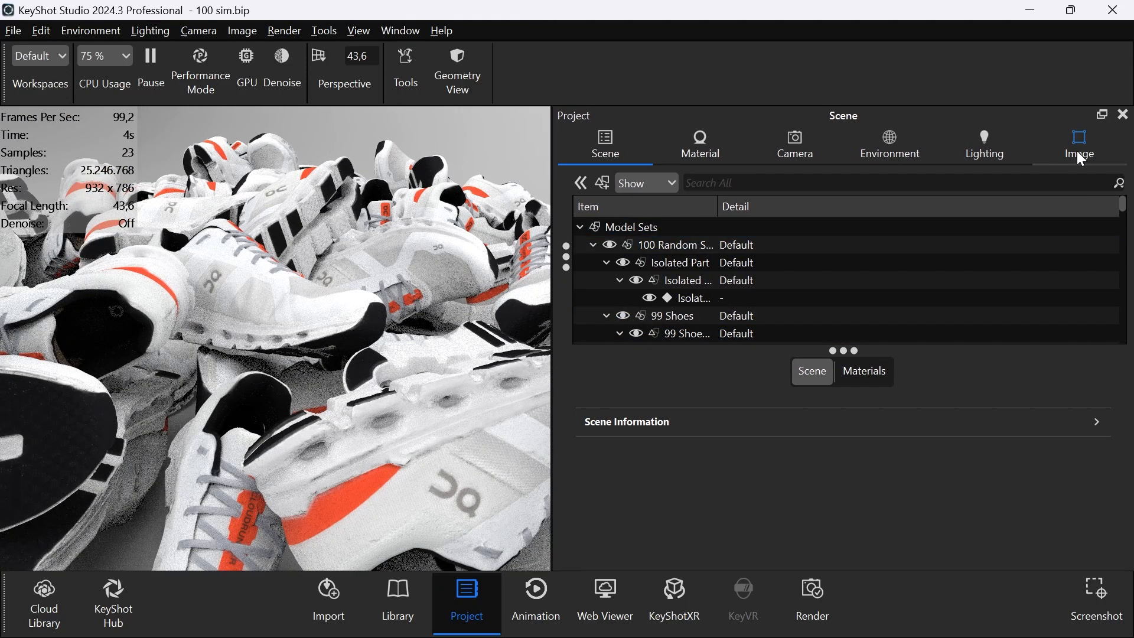
{"action": "left_click", "coordinate": [1076, 151]}
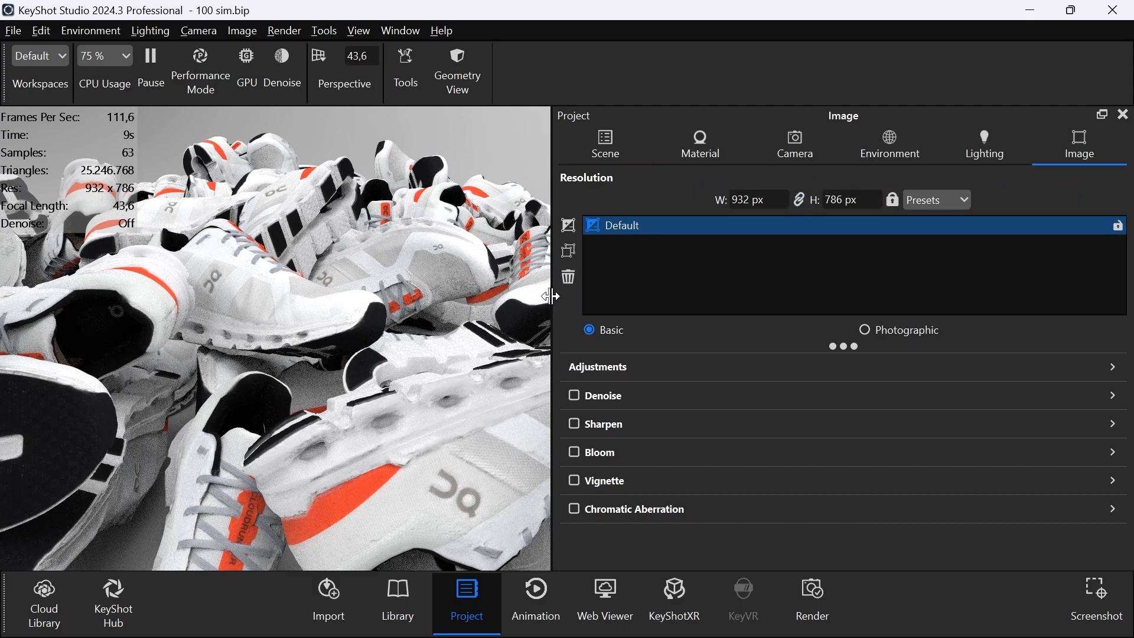
{"action": "left_click_drag", "start_coordinate": [554, 295], "coordinate": [626, 295]}
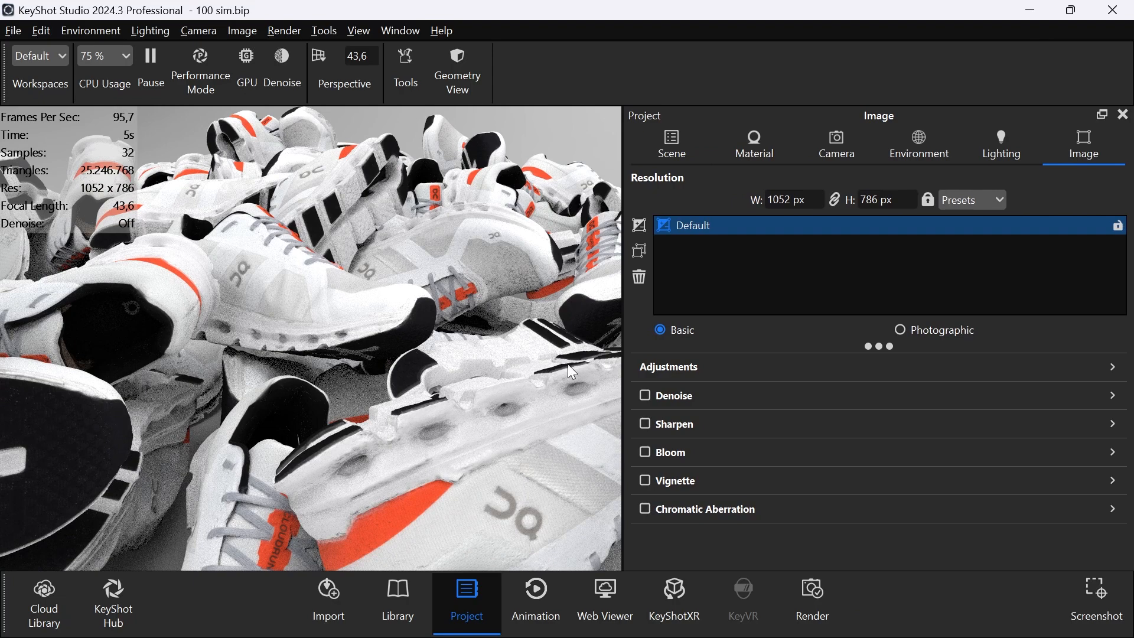
Step: Create a new environment and add a circular light pin, positioning its highlight on the upper of the centre shoe
{"action": "left_click", "coordinate": [924, 143]}
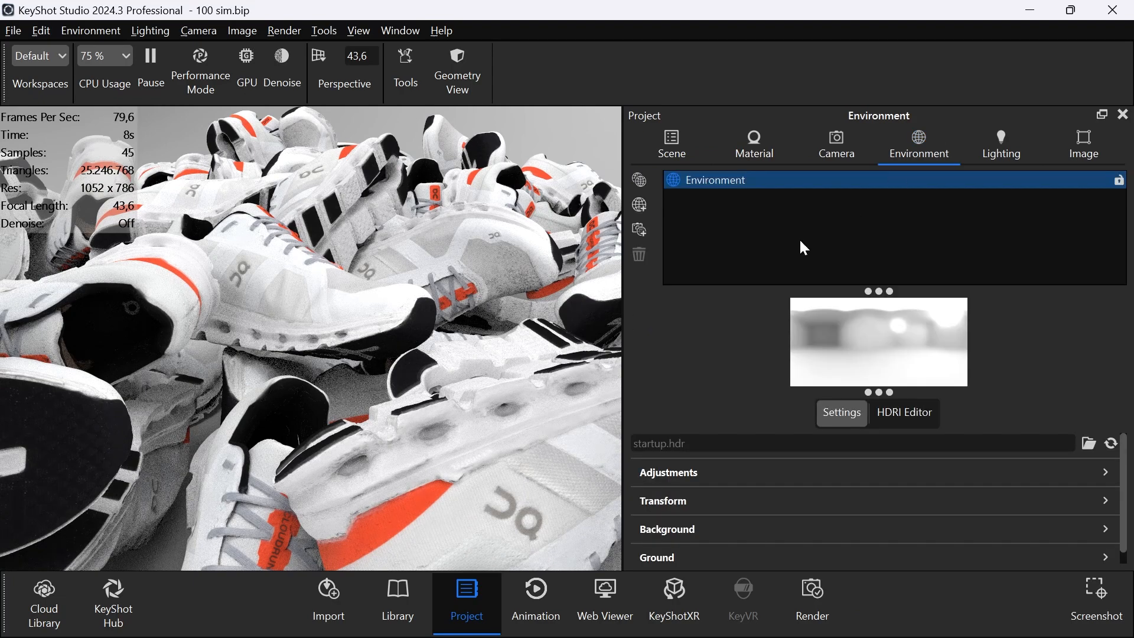
{"action": "left_click", "coordinate": [639, 205]}
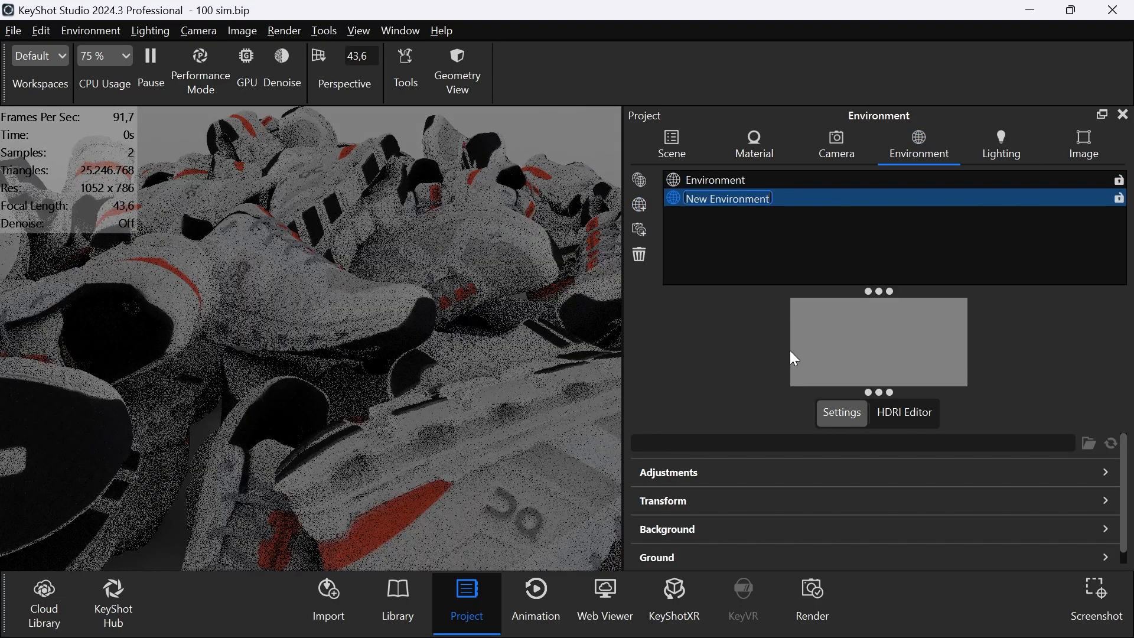
{"action": "left_click", "coordinate": [897, 415]}
{"action": "scroll", "coordinate": [743, 517], "scroll_direction": "down", "scroll_amount": 3}
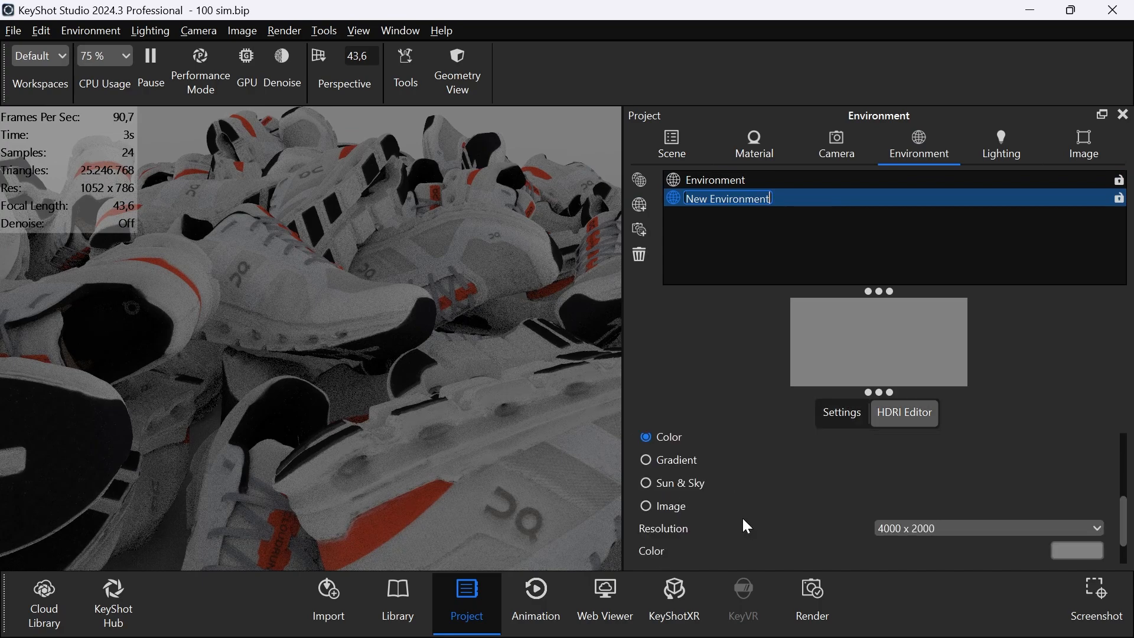
{"action": "scroll", "coordinate": [791, 492], "scroll_direction": "up", "scroll_amount": 3}
{"action": "left_click", "coordinate": [803, 446]}
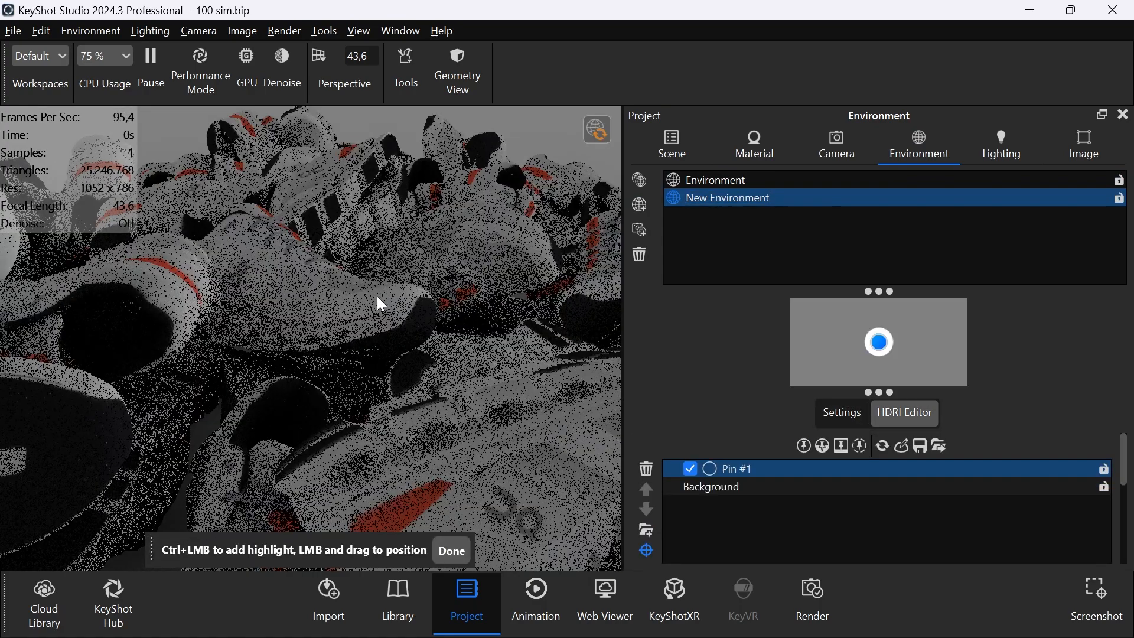
{"action": "left_click_drag", "start_coordinate": [377, 296], "coordinate": [337, 274]}
{"action": "left_click", "coordinate": [451, 550]}
Step: Set the brightness of the new environment's light pin to 10
{"action": "scroll", "coordinate": [898, 550], "scroll_direction": "down", "scroll_amount": 2}
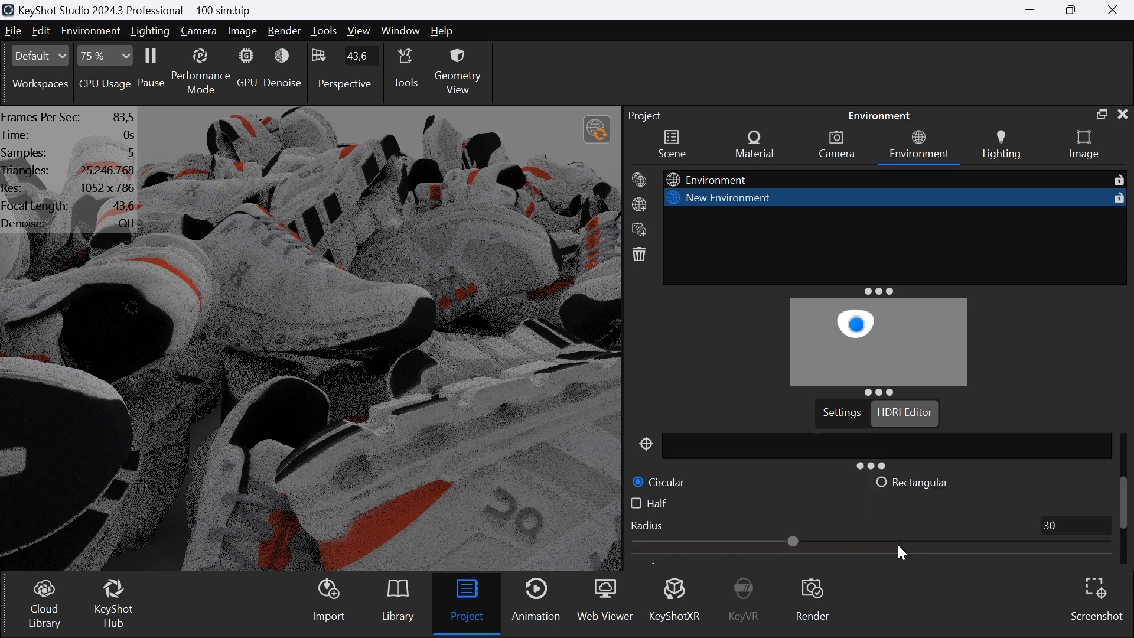
{"action": "scroll", "coordinate": [1083, 521], "scroll_direction": "down", "scroll_amount": 1}
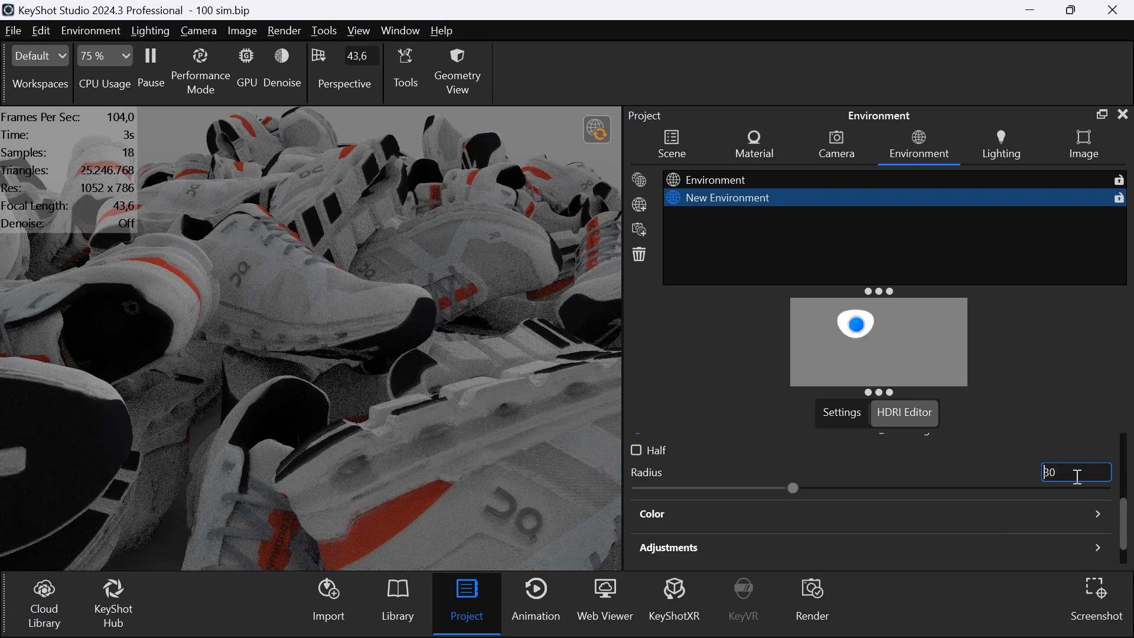
{"action": "scroll", "coordinate": [1020, 512], "scroll_direction": "up", "scroll_amount": 1}
{"action": "scroll", "coordinate": [1020, 512], "scroll_direction": "down", "scroll_amount": 2}
{"action": "left_click", "coordinate": [1020, 512]}
{"action": "left_click_drag", "start_coordinate": [1055, 542], "coordinate": [1029, 541]}
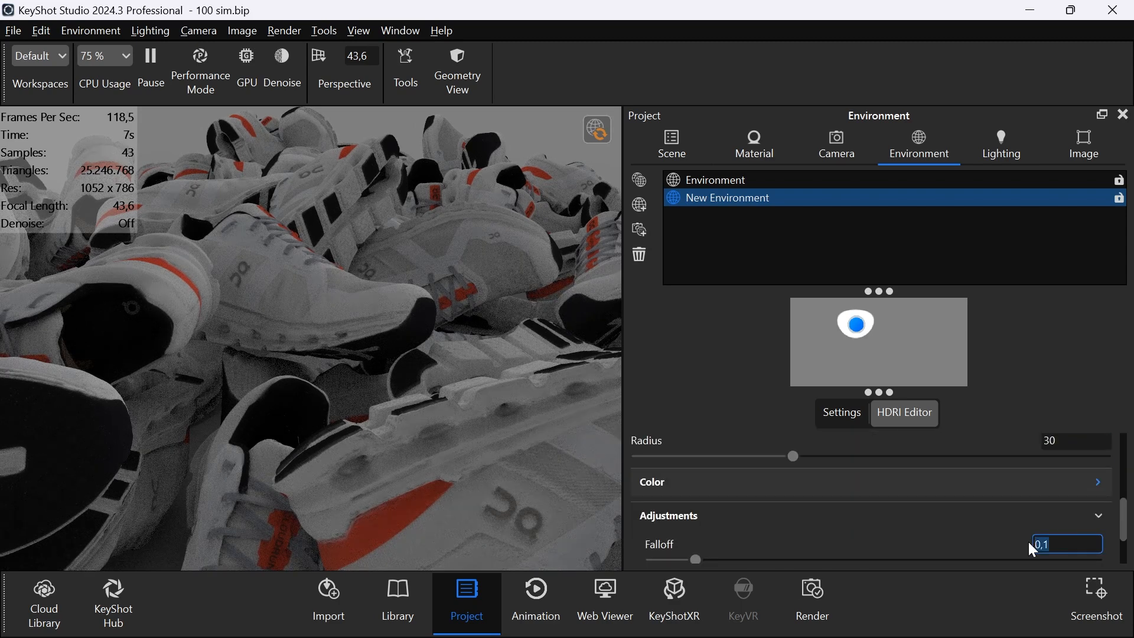
{"action": "left_click", "coordinate": [995, 521]}
{"action": "left_click", "coordinate": [1025, 488]}
{"action": "type", "text": "10"}
{"action": "key", "text": "Return"}
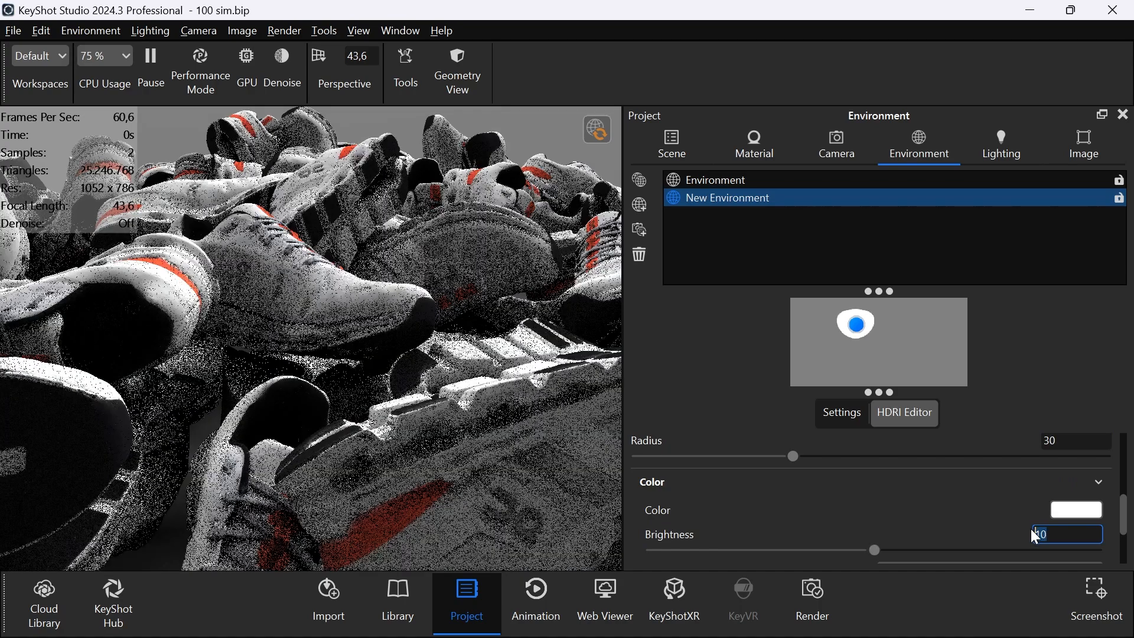
Step: Switch the new environment's background from the lighting environment to a solid light grey colour
{"action": "left_click", "coordinate": [842, 416]}
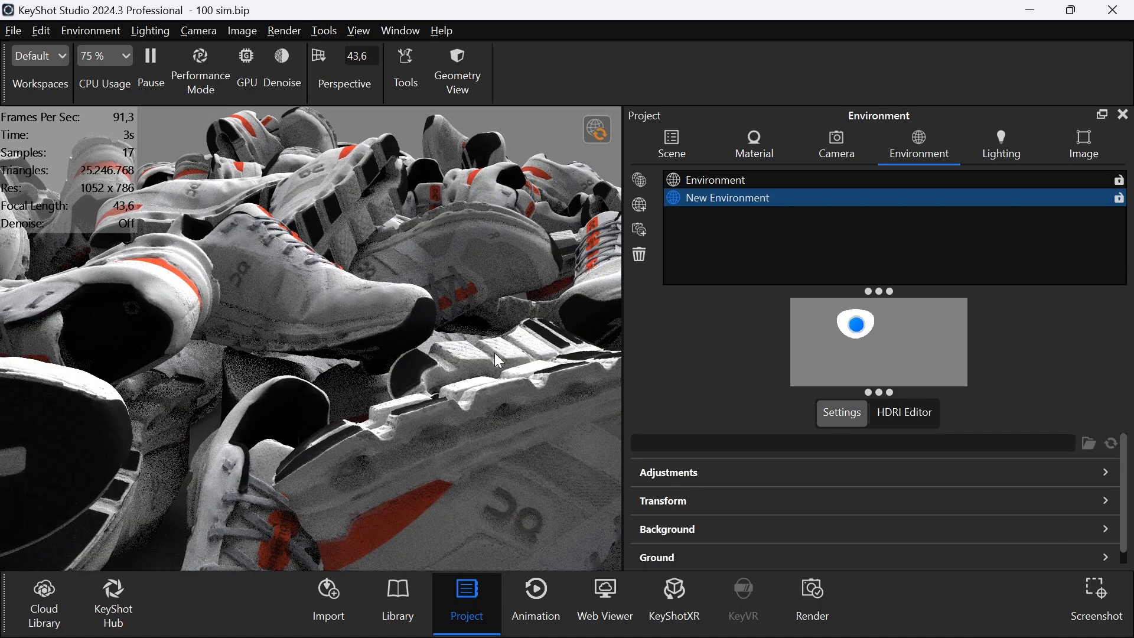
{"action": "left_click", "coordinate": [735, 530]}
{"action": "scroll", "coordinate": [738, 544], "scroll_direction": "down", "scroll_amount": 1}
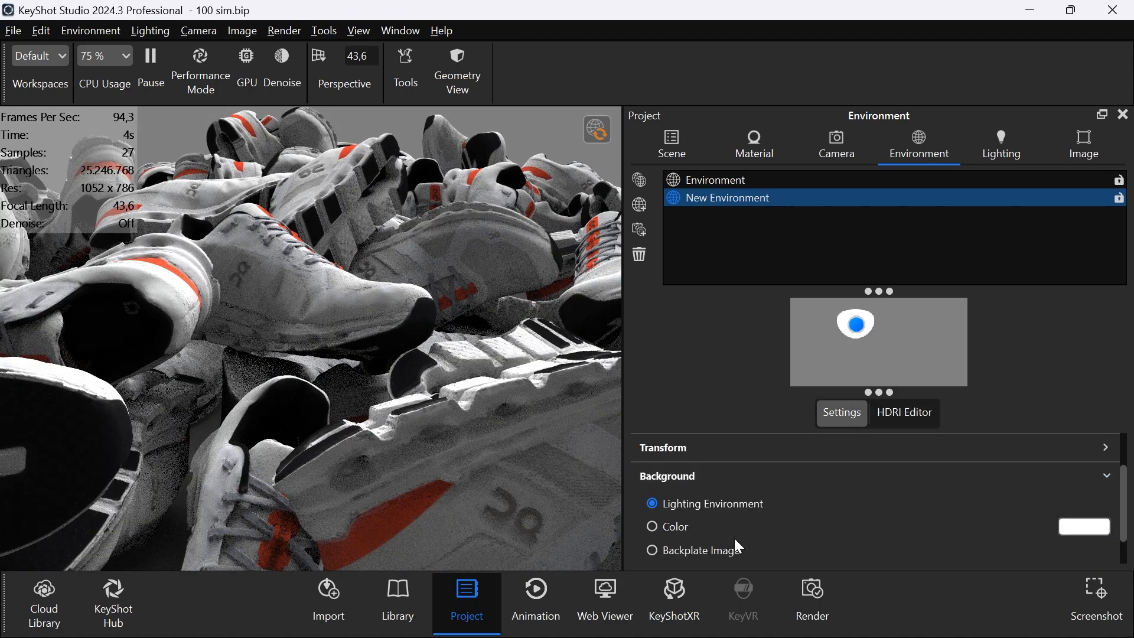
{"action": "left_click", "coordinate": [675, 529]}
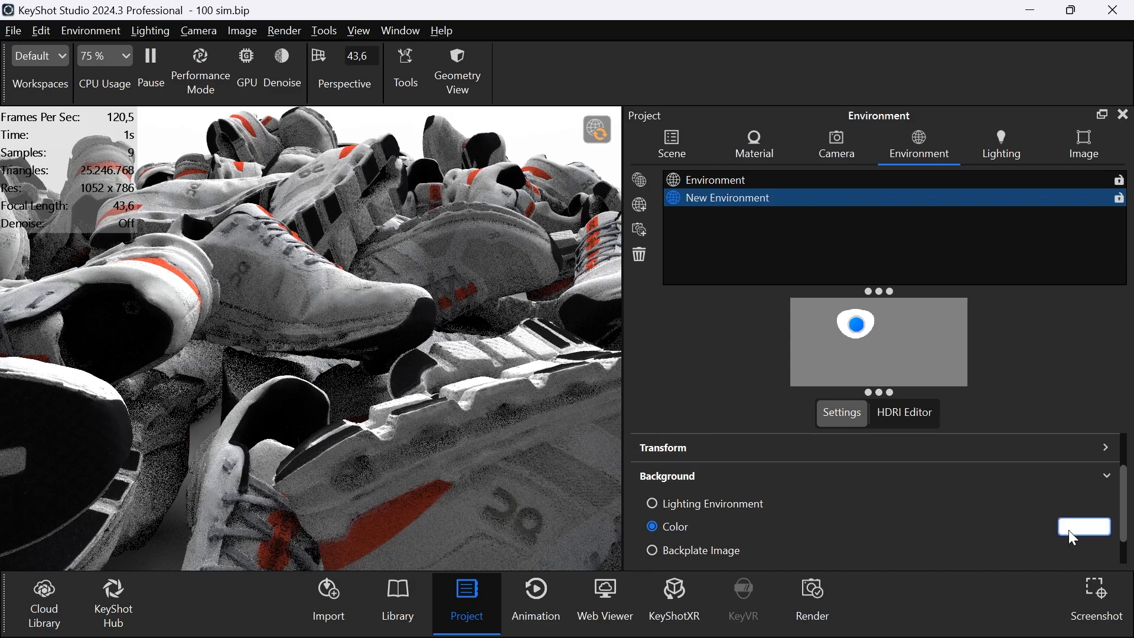
{"action": "left_click", "coordinate": [1070, 531]}
{"action": "left_click_drag", "start_coordinate": [926, 145], "coordinate": [893, 149]}
{"action": "left_click", "coordinate": [1115, 43]}
Step: Try changing the light pin's own colour to black
{"action": "left_click", "coordinate": [906, 412]}
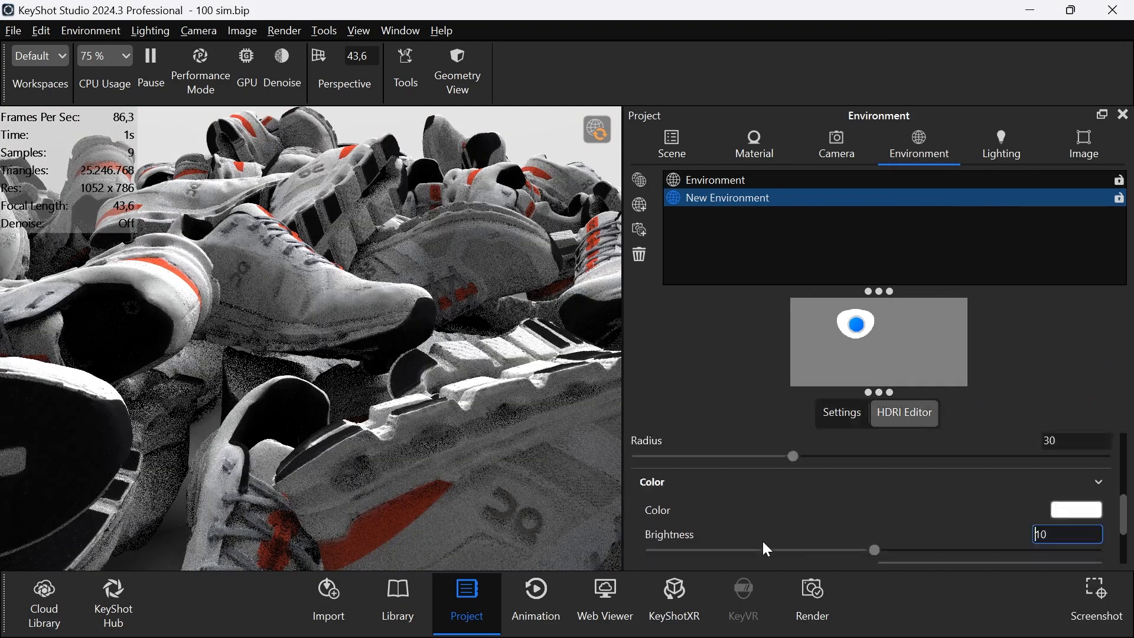
{"action": "left_click", "coordinate": [1063, 509]}
{"action": "mouse_move", "coordinate": [979, 237]}
{"action": "left_mouse_down"}
{"action": "mouse_move", "coordinate": [878, 266]}
{"action": "mouse_move", "coordinate": [873, 316]}
{"action": "left_mouse_up"}
{"action": "left_click", "coordinate": [1120, 51]}
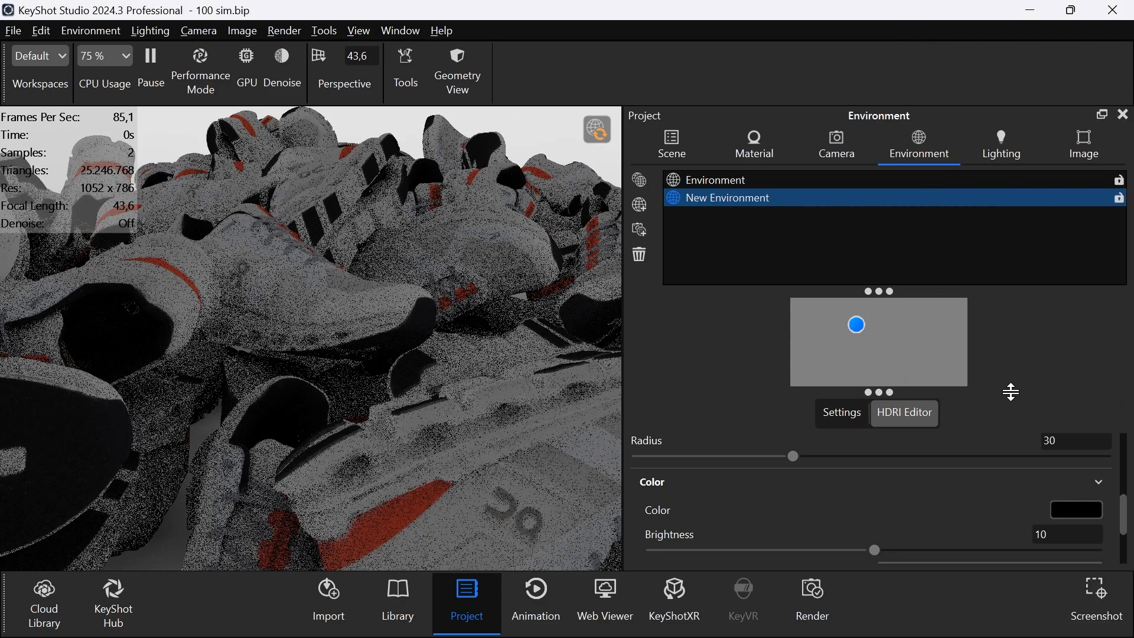
Step: Set the HDRI's Background layer colour to black (000000)
{"action": "scroll", "coordinate": [887, 475], "scroll_direction": "up", "scroll_amount": 5}
{"action": "left_click", "coordinate": [889, 487]}
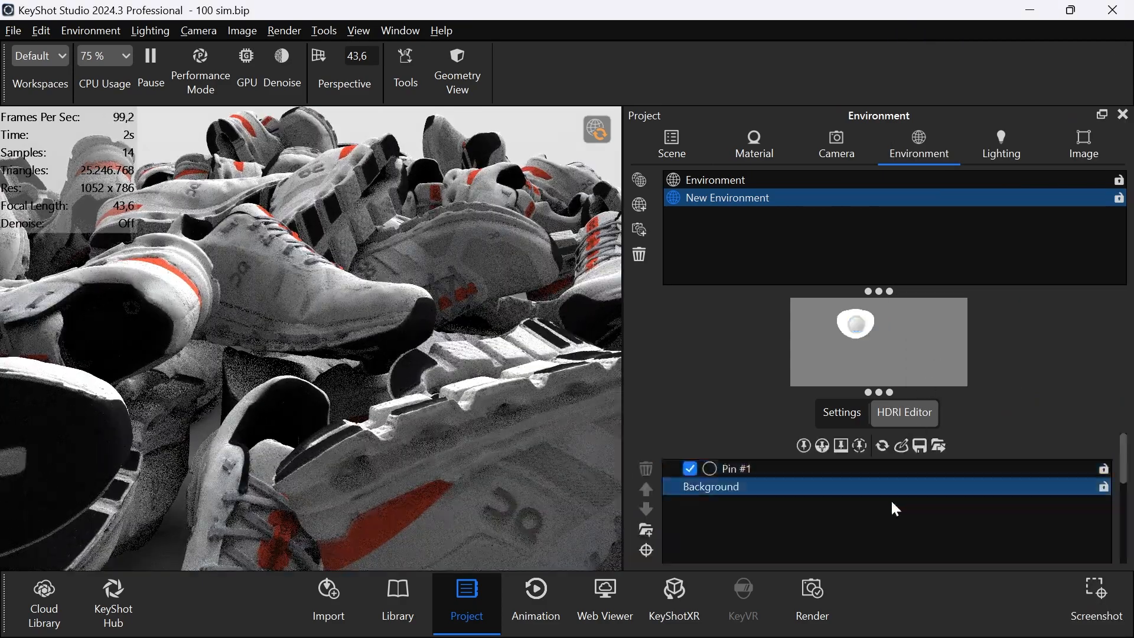
{"action": "scroll", "coordinate": [898, 502], "scroll_direction": "down", "scroll_amount": 4}
{"action": "left_click", "coordinate": [1065, 511]}
{"action": "left_click_drag", "start_coordinate": [1000, 199], "coordinate": [851, 300]}
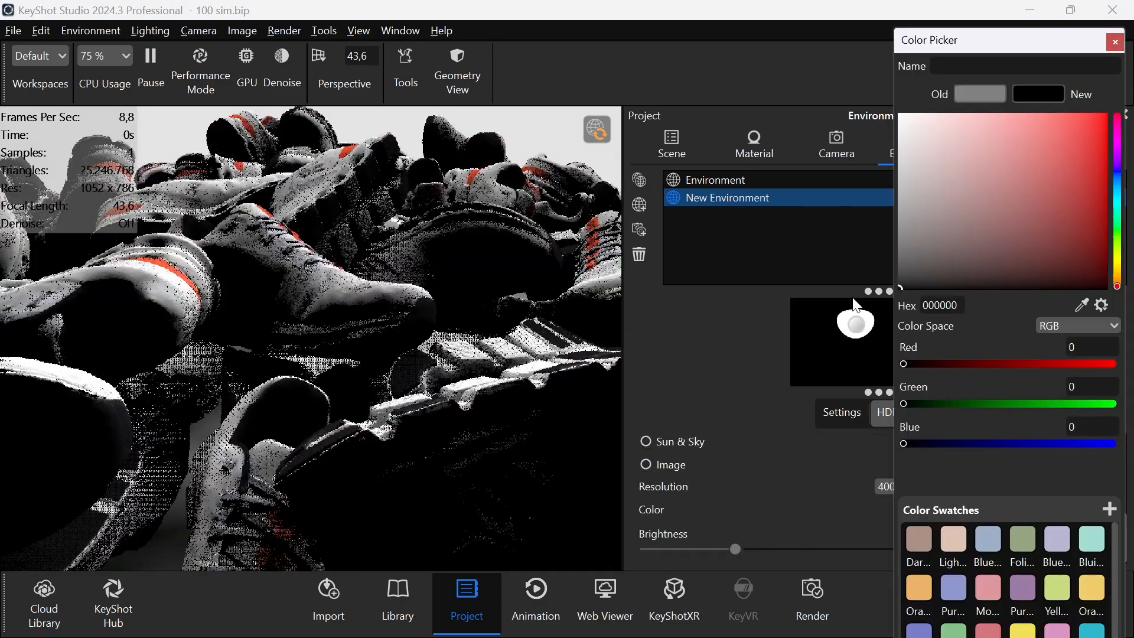
{"action": "left_click", "coordinate": [1114, 42]}
Step: Add a second circular light pin and position its highlight on the toe of the centre shoe
{"action": "scroll", "coordinate": [826, 471], "scroll_direction": "up", "scroll_amount": 5}
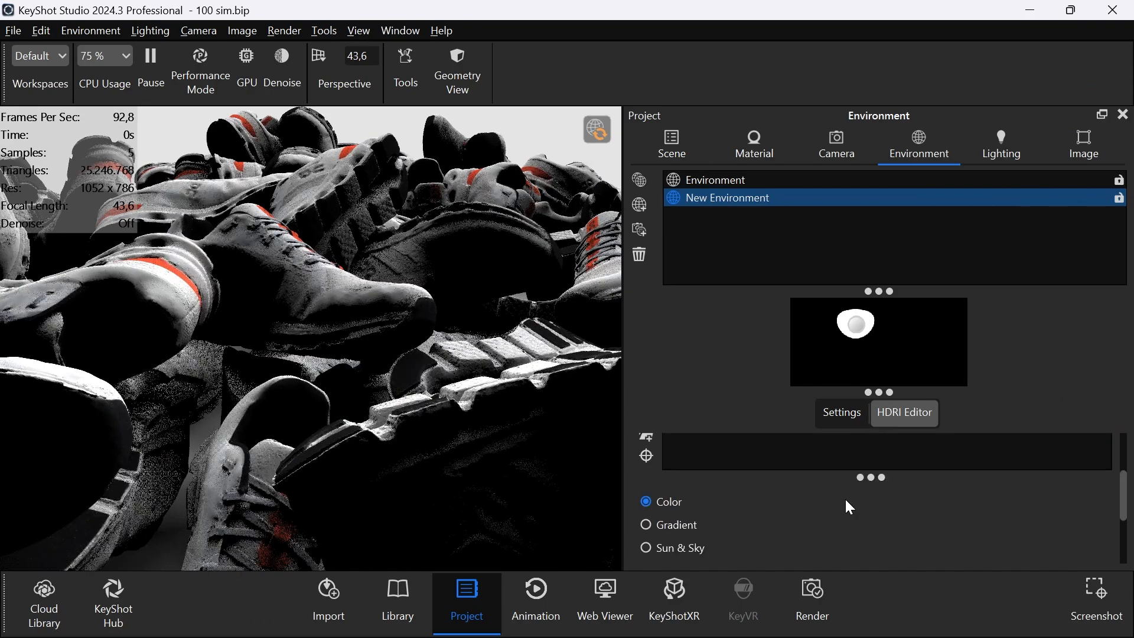
{"action": "left_click", "coordinate": [803, 445]}
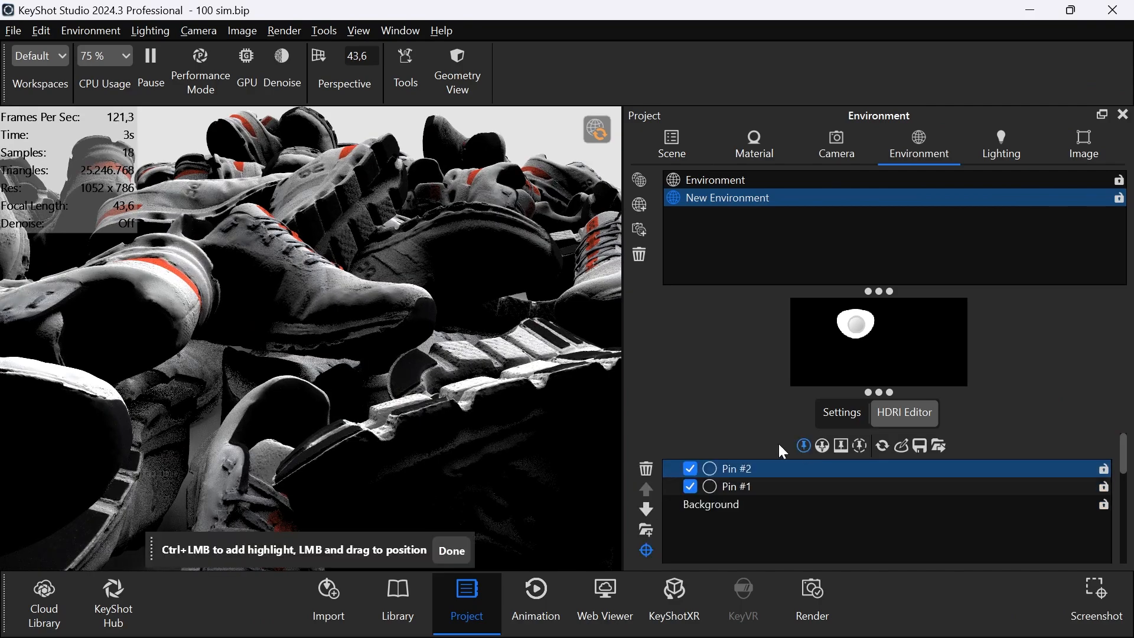
{"action": "left_click", "coordinate": [374, 323]}
{"action": "left_click_drag", "start_coordinate": [425, 322], "coordinate": [395, 318]}
{"action": "left_click", "coordinate": [451, 549]}
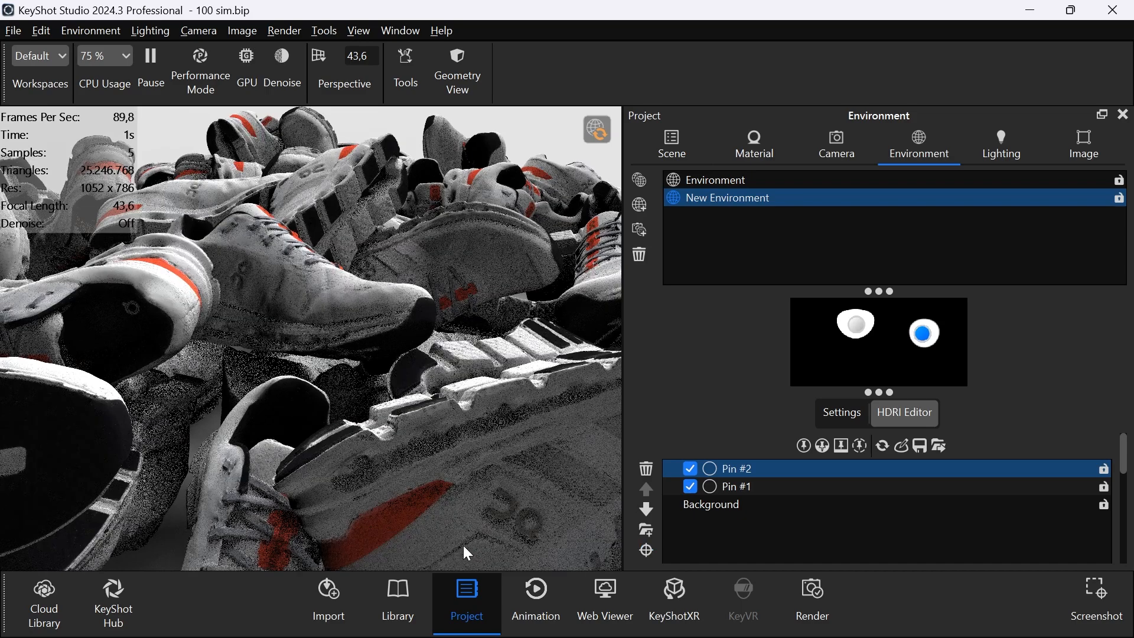
Step: Add a third circular light pin and position its highlight on the open shoe beside the centre one
{"action": "left_click", "coordinate": [803, 445]}
{"action": "left_click", "coordinate": [154, 272]}
{"action": "left_click_drag", "start_coordinate": [154, 272], "coordinate": [149, 326]}
{"action": "left_click", "coordinate": [453, 552]}
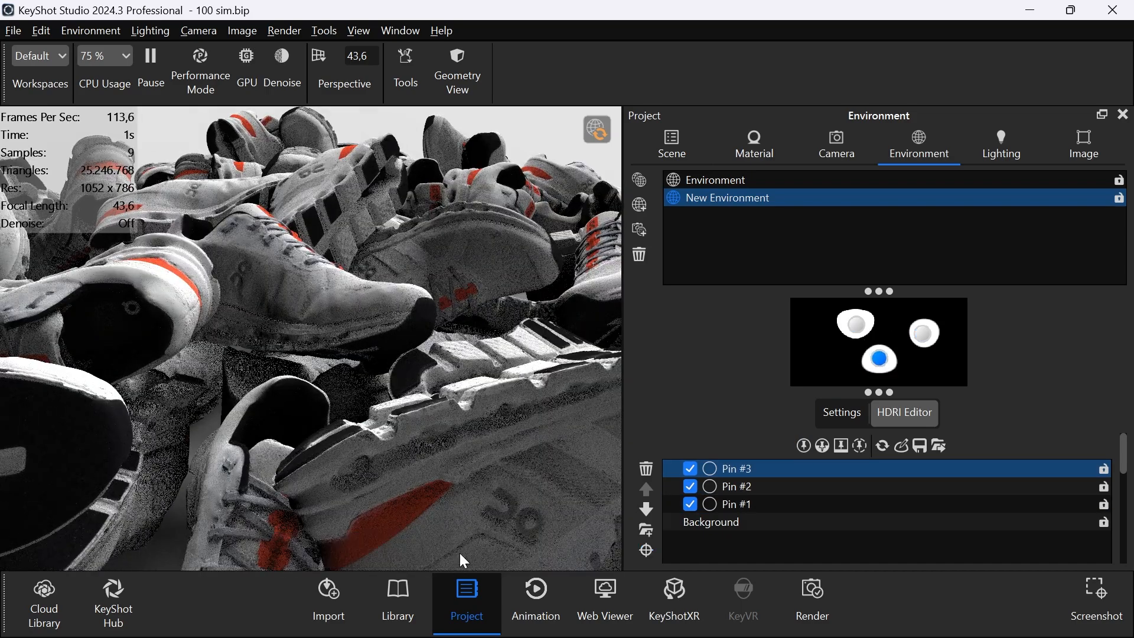
Step: Change the lighting preset to Product
{"action": "left_click", "coordinate": [1004, 148]}
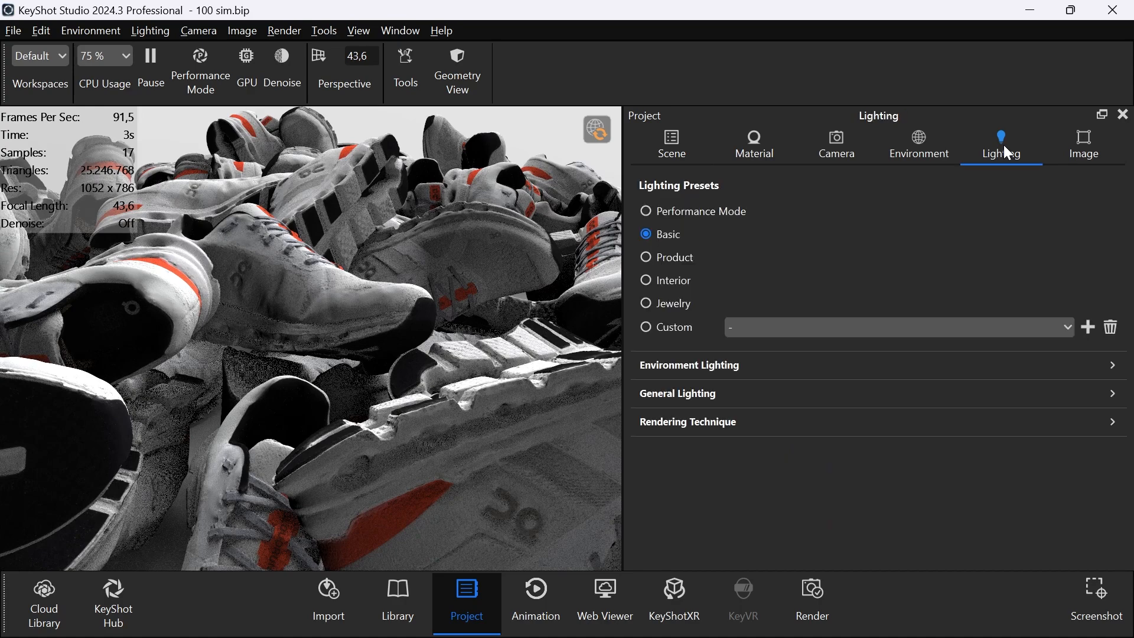
{"action": "left_click", "coordinate": [663, 261]}
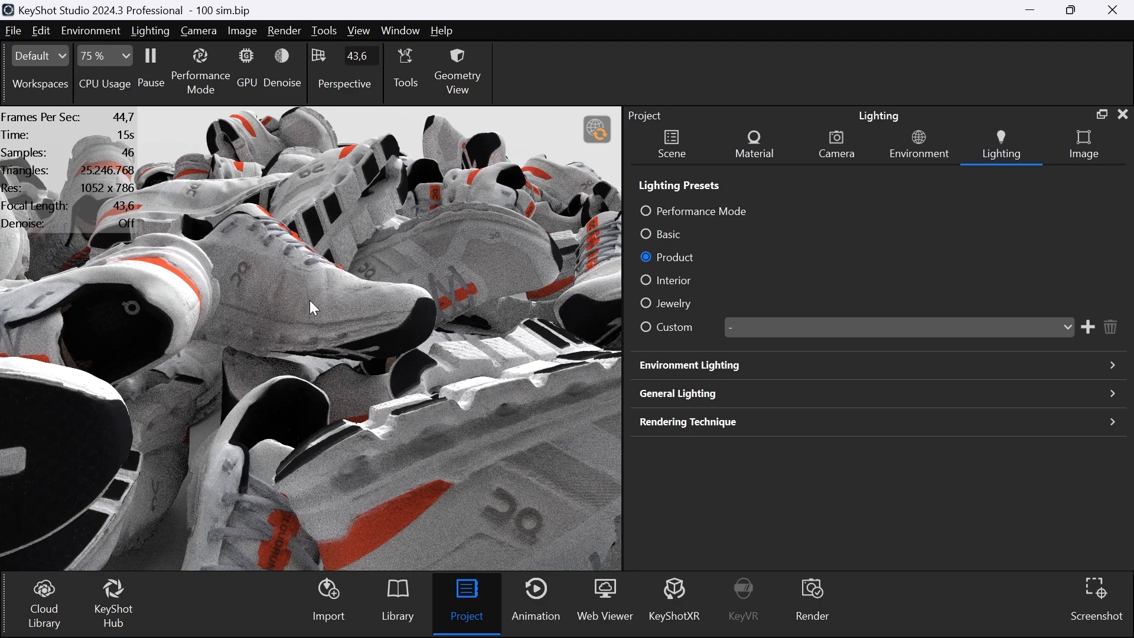
Step: Unlink the centre shoe's material from the material shared by the other shoes
{"action": "left_click", "coordinate": [656, 161]}
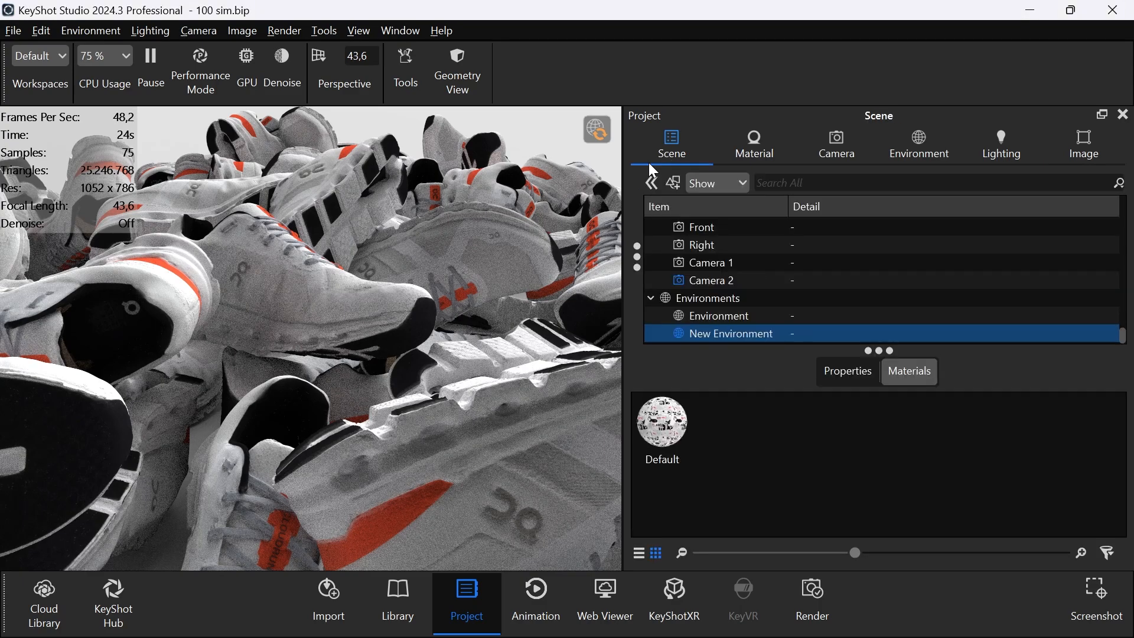
{"action": "left_click", "coordinate": [360, 319]}
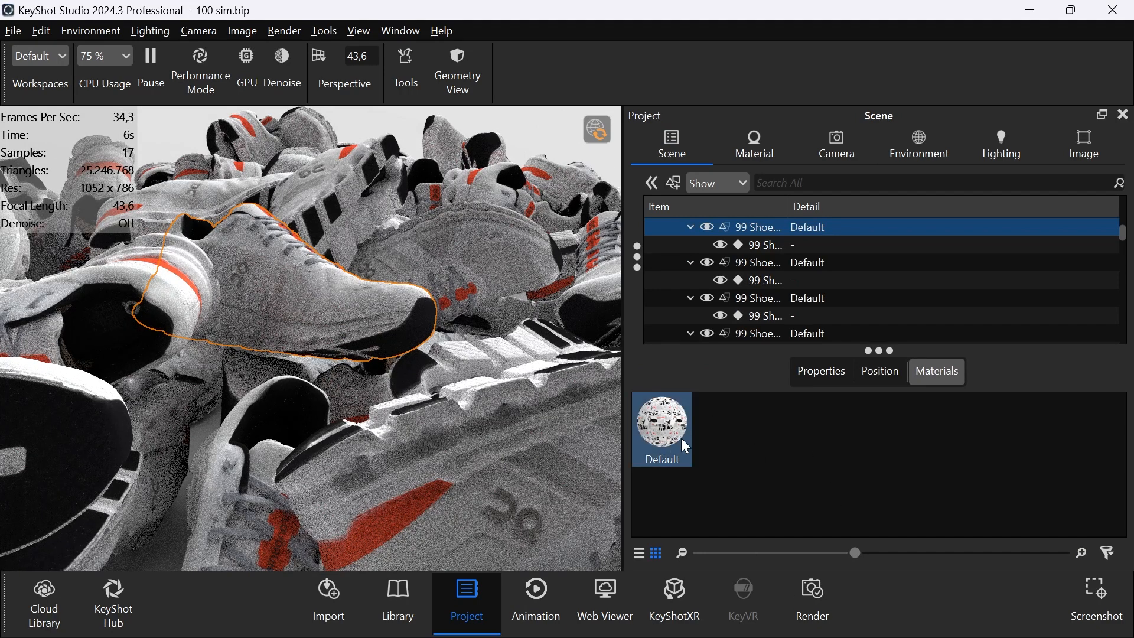
{"action": "right_click", "coordinate": [330, 320]}
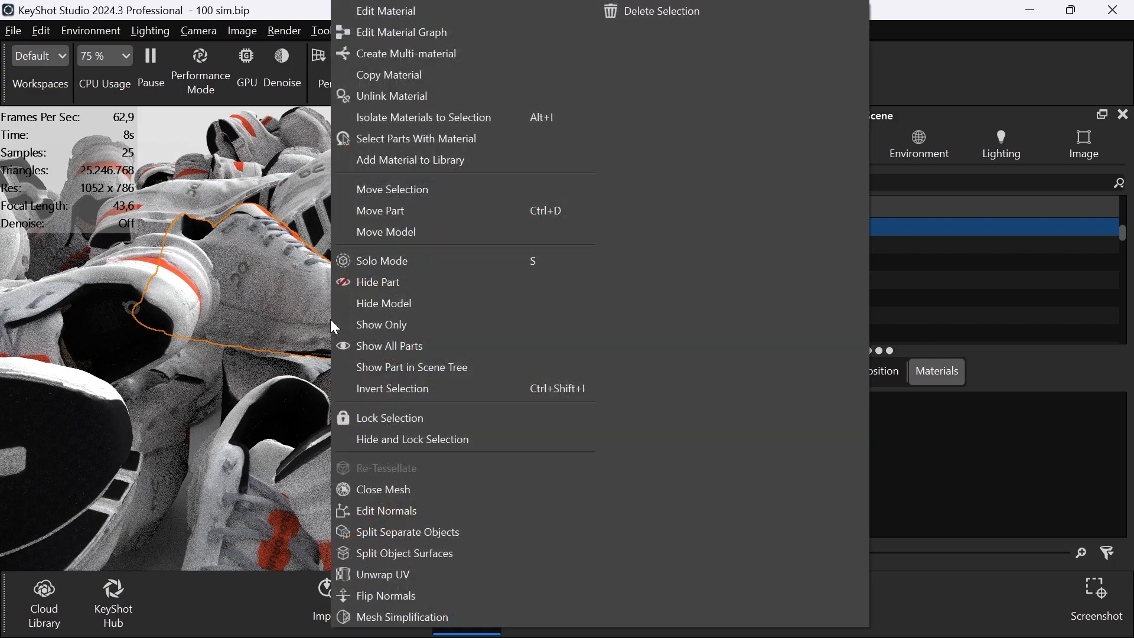
{"action": "left_click", "coordinate": [396, 95]}
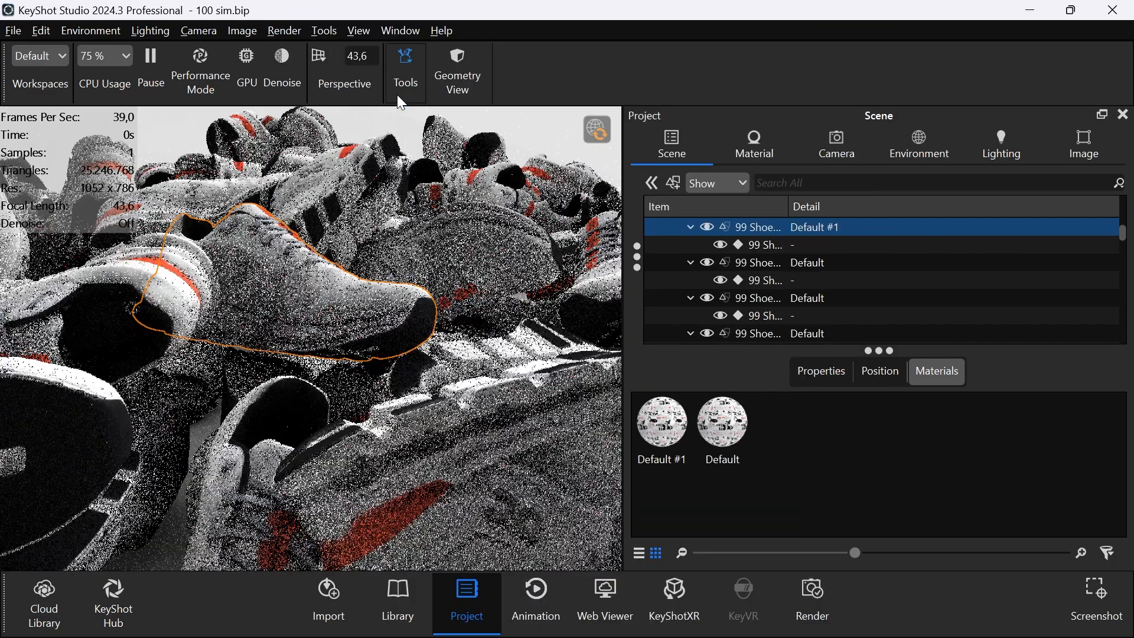
Step: Rename the centre shoe's material as "colour" and the material shared by the other shoes as "bw"
{"action": "double_click", "coordinate": [296, 300]}
{"action": "left_click", "coordinate": [672, 183]}
{"action": "type", "text": "colour"}
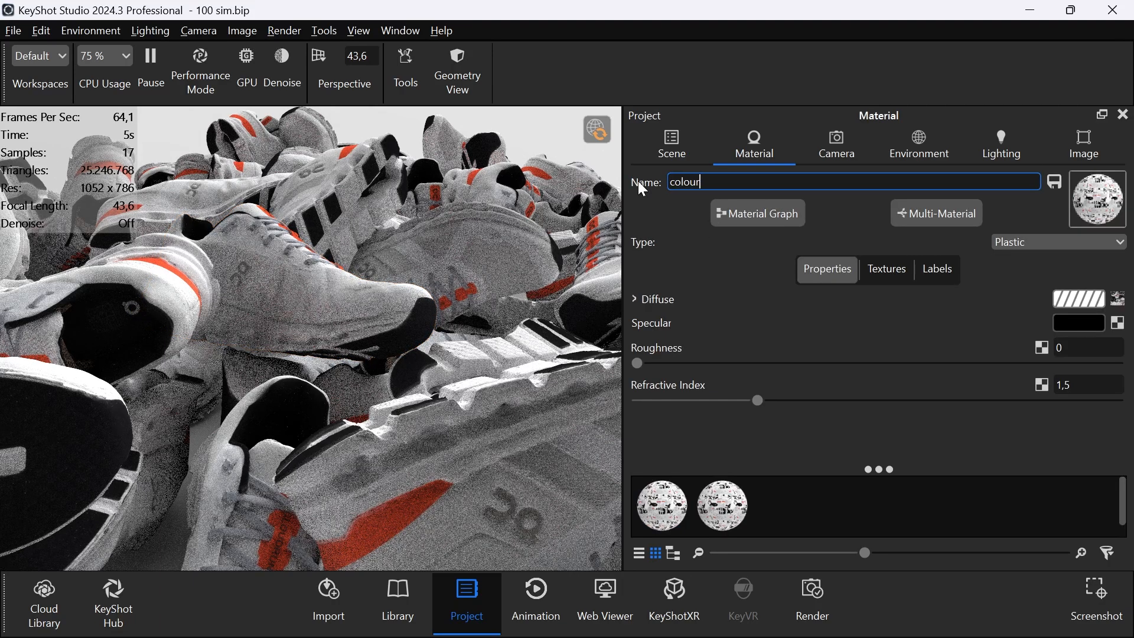
{"action": "left_click", "coordinate": [661, 506]}
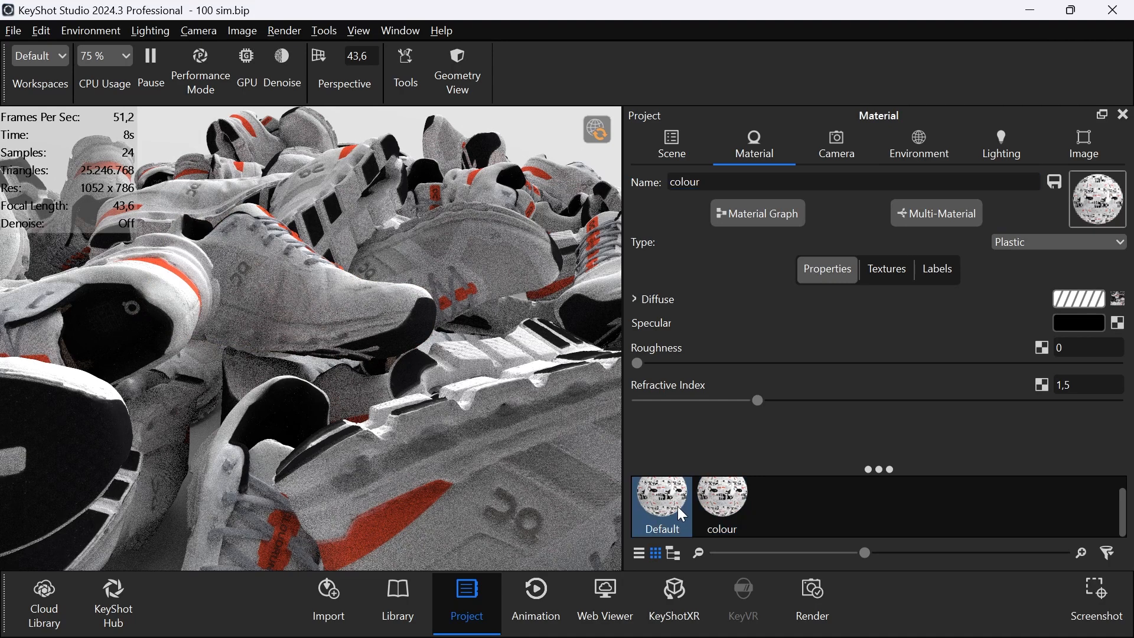
{"action": "left_click_drag", "start_coordinate": [760, 183], "coordinate": [636, 192]}
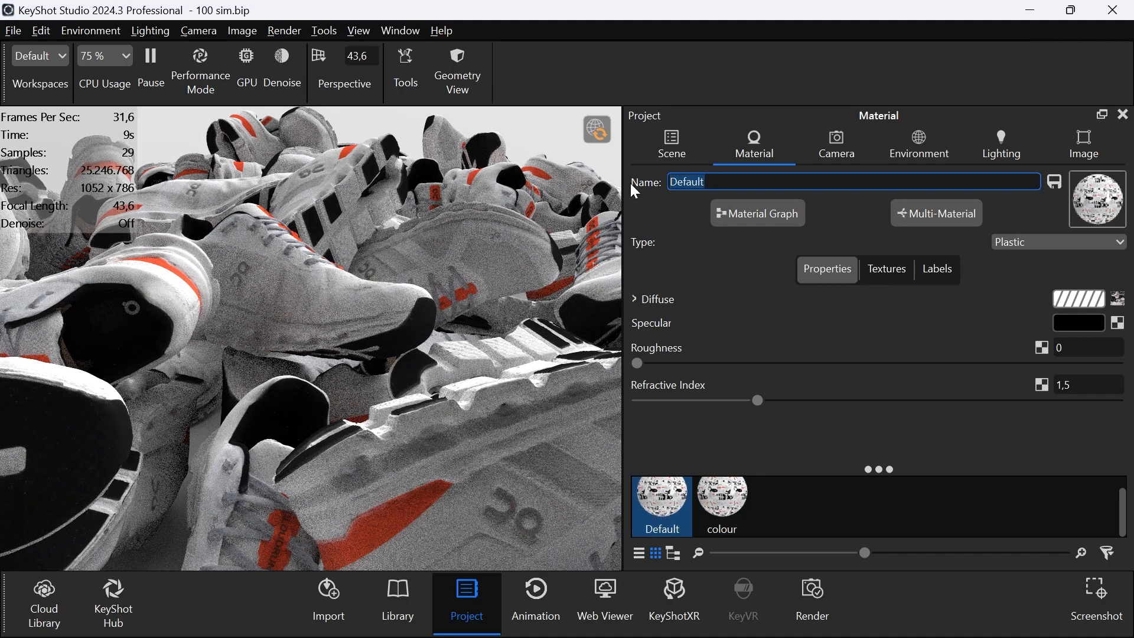
{"action": "type", "text": "bw"}
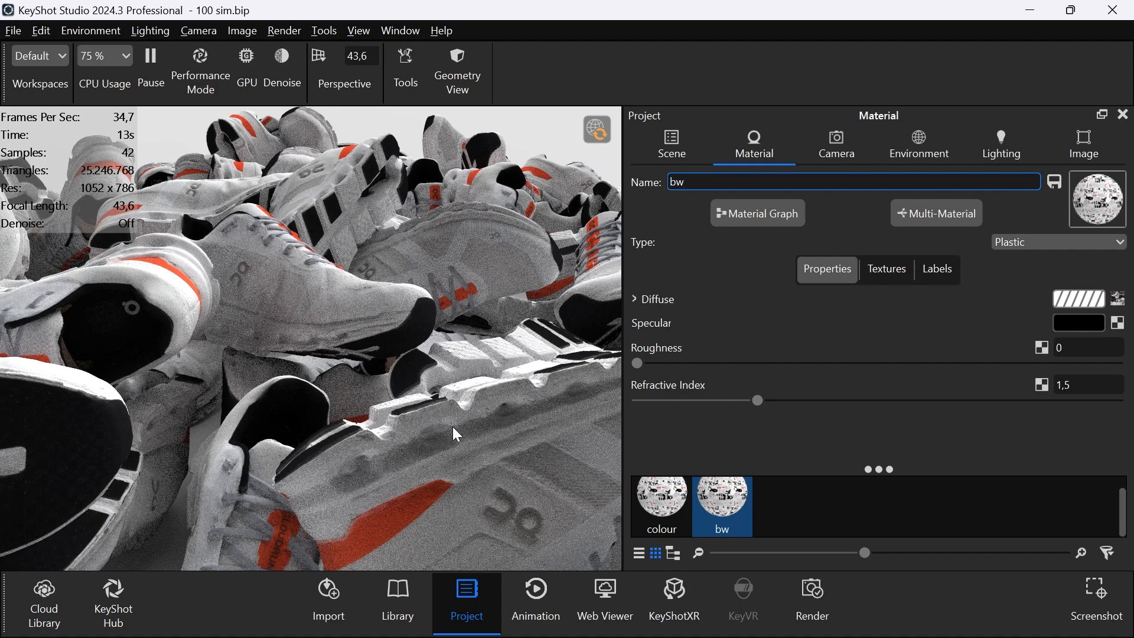
Step: Connect the diffuse texture map to the Roughness input of the centre shoe's "colour" material in its material graph
{"action": "double_click", "coordinate": [376, 292]}
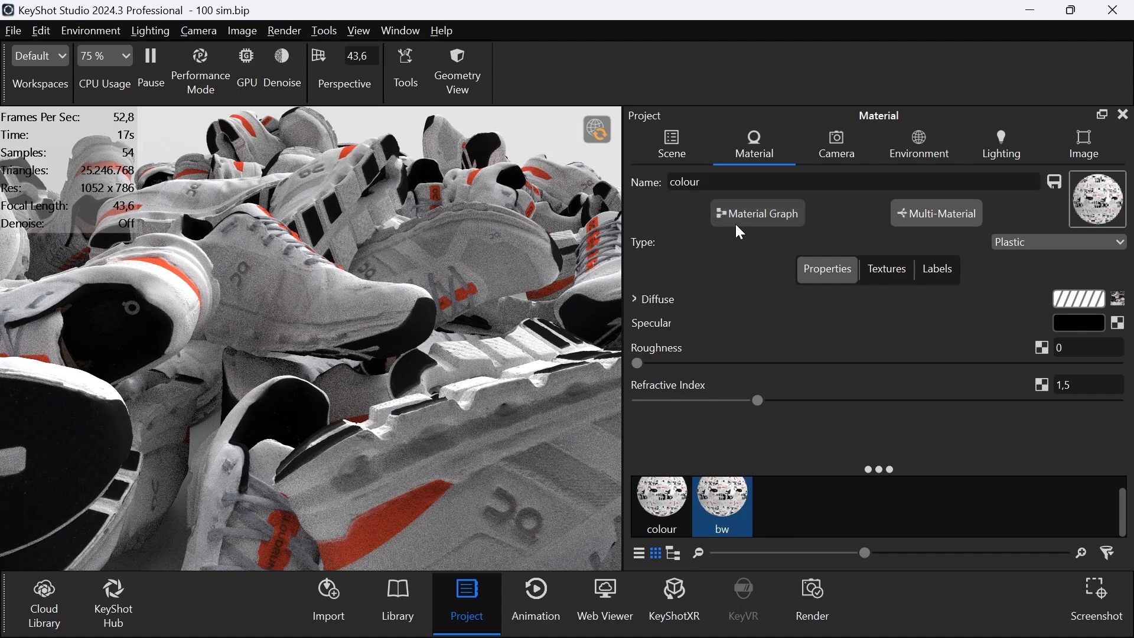
{"action": "left_click", "coordinate": [759, 215]}
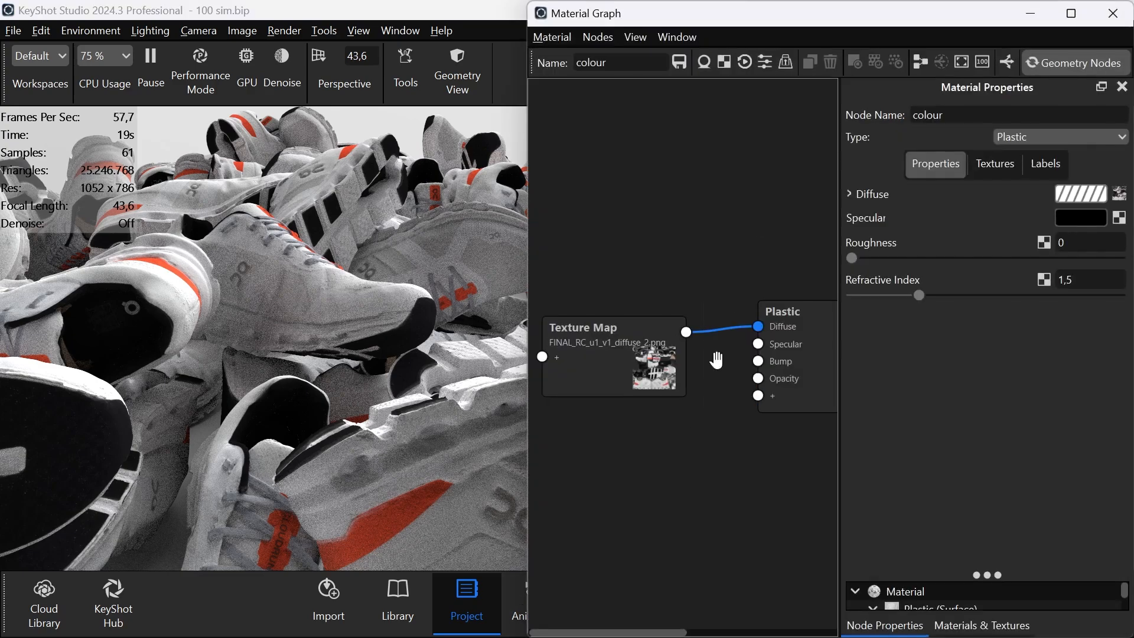
{"action": "scroll", "coordinate": [696, 388], "scroll_direction": "down", "scroll_amount": 1}
{"action": "left_click_drag", "start_coordinate": [603, 377], "coordinate": [617, 369]}
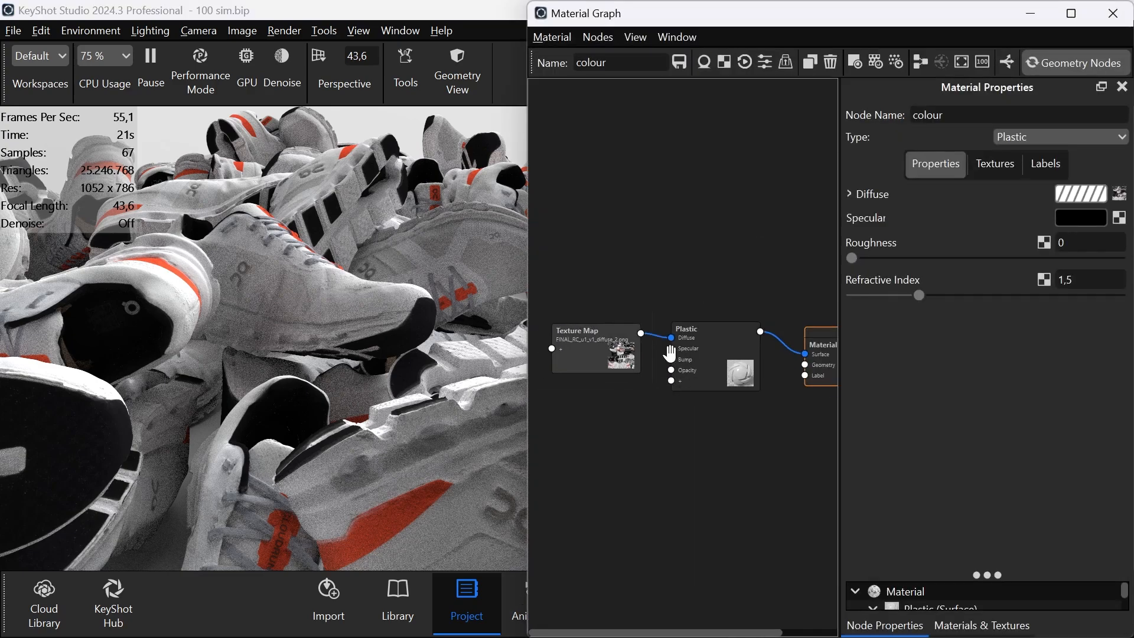
{"action": "scroll", "coordinate": [657, 356], "scroll_direction": "up", "scroll_amount": 1}
{"action": "mouse_move", "coordinate": [681, 335]}
{"action": "left_mouse_down"}
{"action": "mouse_move", "coordinate": [651, 335]}
{"action": "mouse_move", "coordinate": [683, 335]}
{"action": "left_mouse_up"}
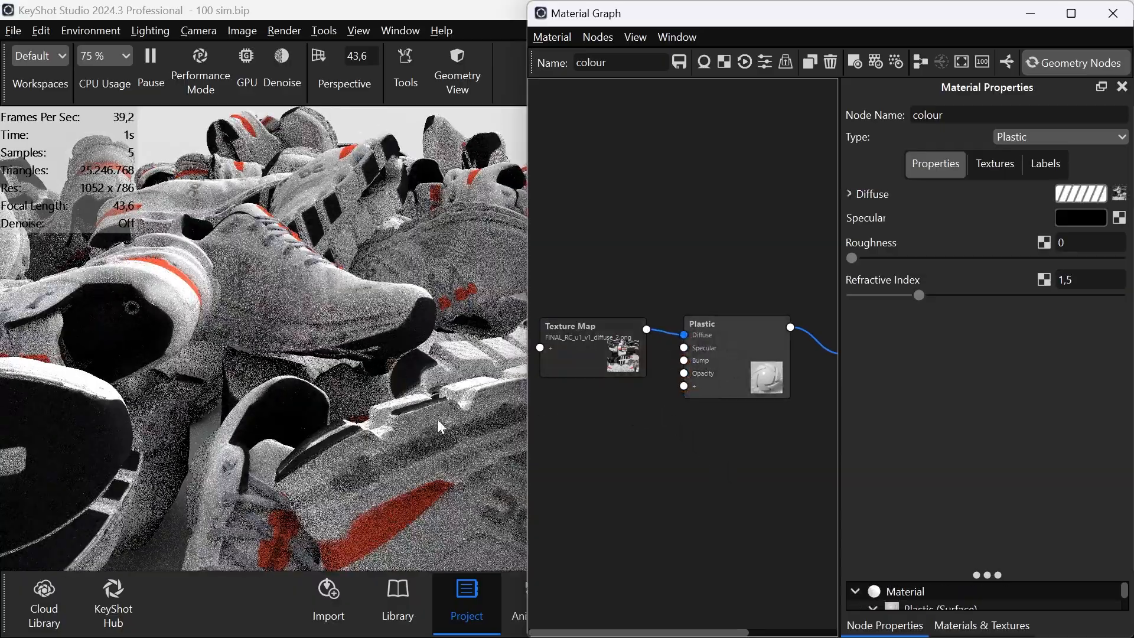
{"action": "left_click_drag", "start_coordinate": [407, 377], "coordinate": [297, 335]}
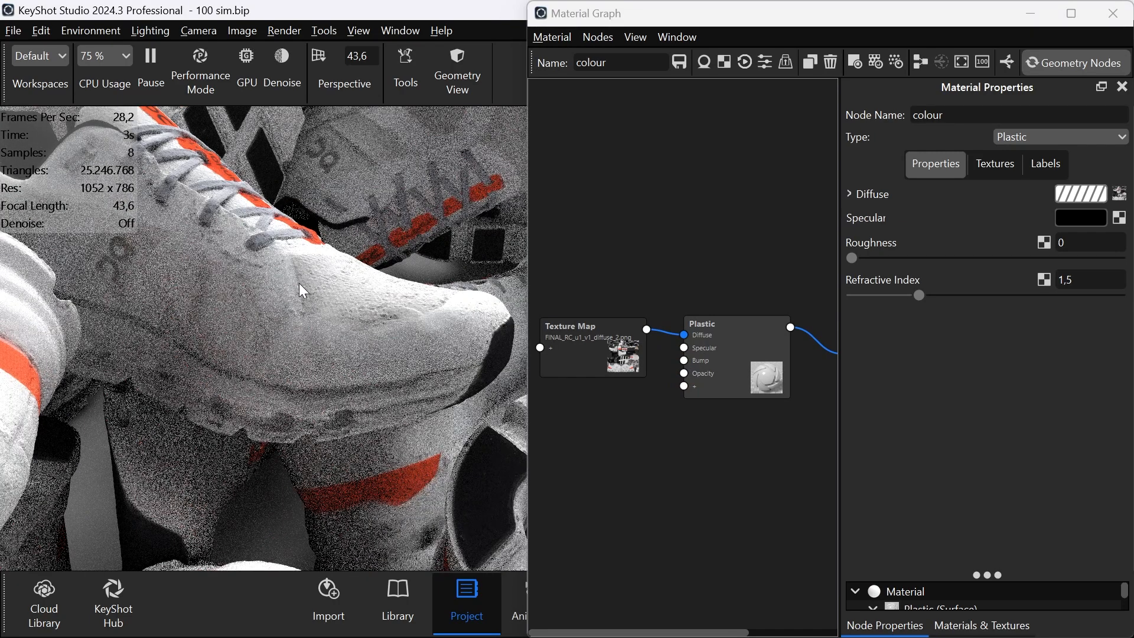
{"action": "left_click_drag", "start_coordinate": [615, 352], "coordinate": [601, 358]}
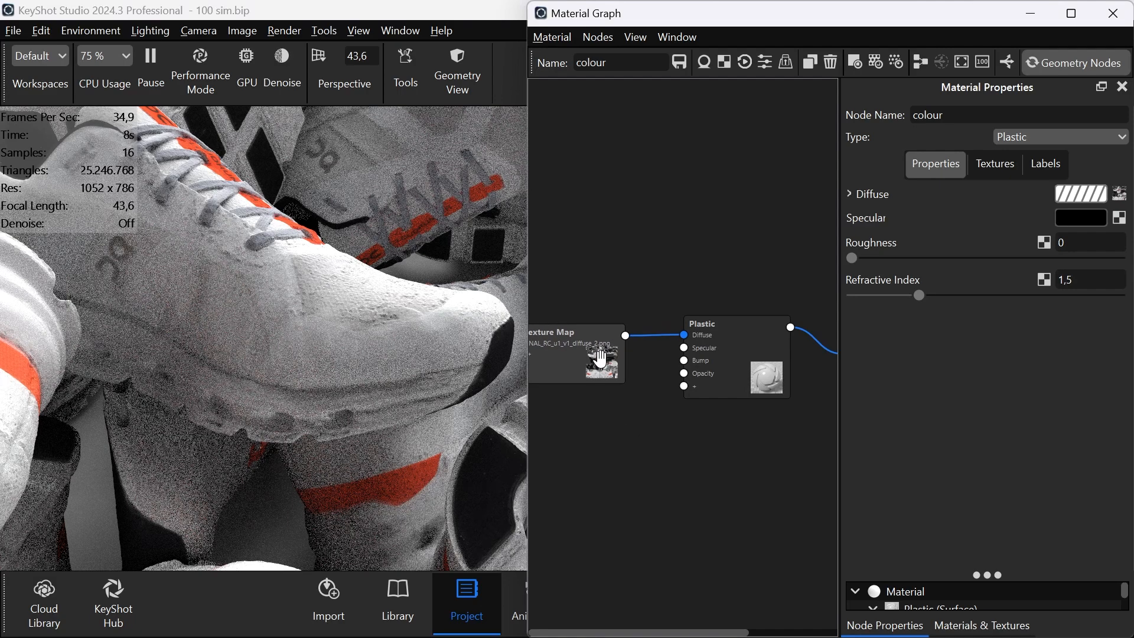
{"action": "left_click", "coordinate": [600, 358]}
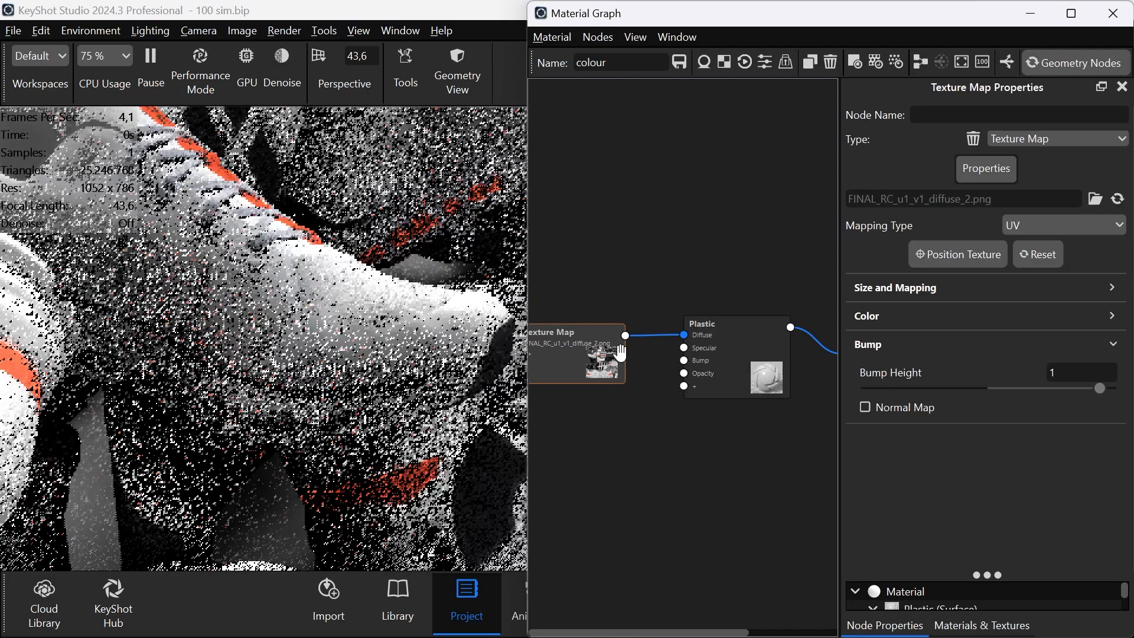
{"action": "left_click_drag", "start_coordinate": [626, 336], "coordinate": [684, 386]}
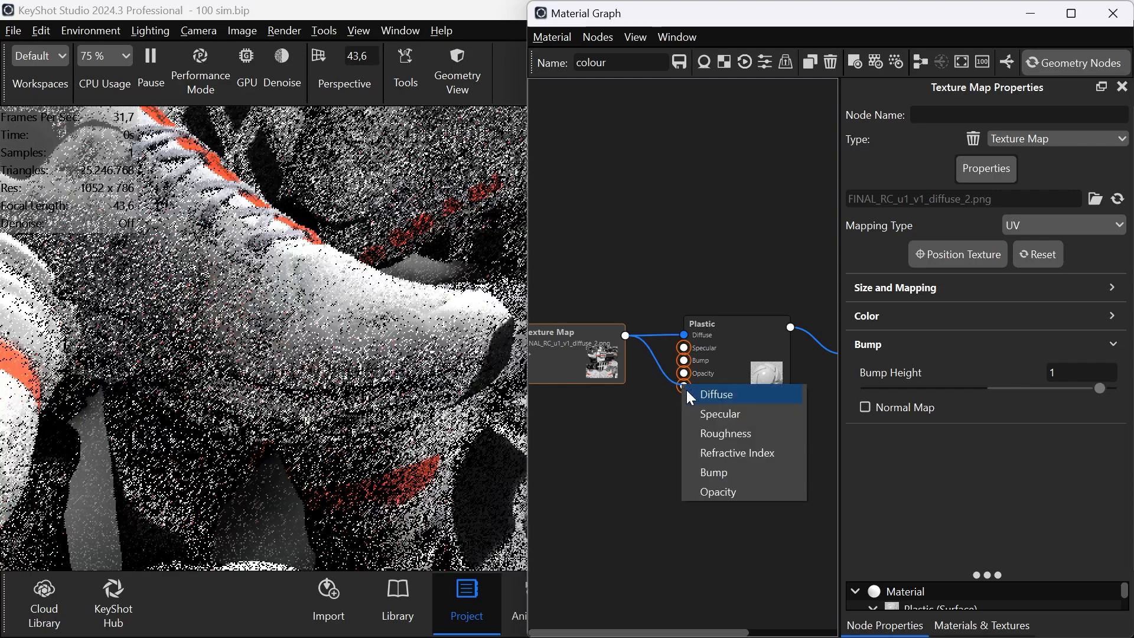
{"action": "left_click", "coordinate": [714, 431]}
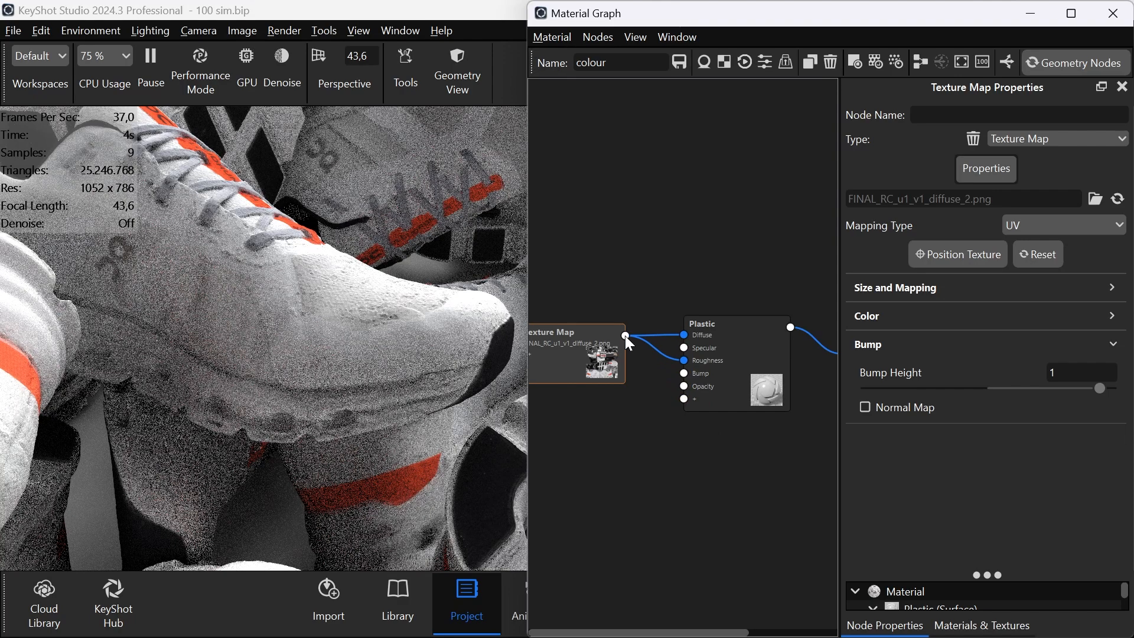
Step: Connect the same texture map to the "colour" material's Bump input and set its bump height to 5
{"action": "left_click_drag", "start_coordinate": [625, 335], "coordinate": [684, 373]}
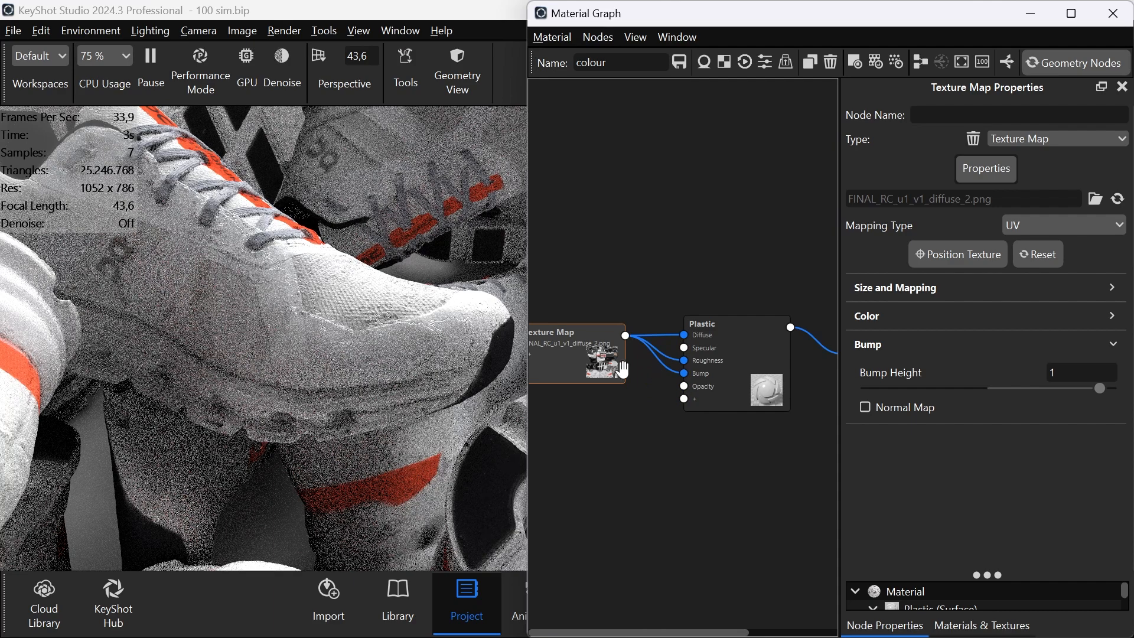
{"action": "mouse_move", "coordinate": [556, 369]}
{"action": "left_mouse_down"}
{"action": "mouse_move", "coordinate": [610, 364]}
{"action": "mouse_move", "coordinate": [564, 366]}
{"action": "left_mouse_up"}
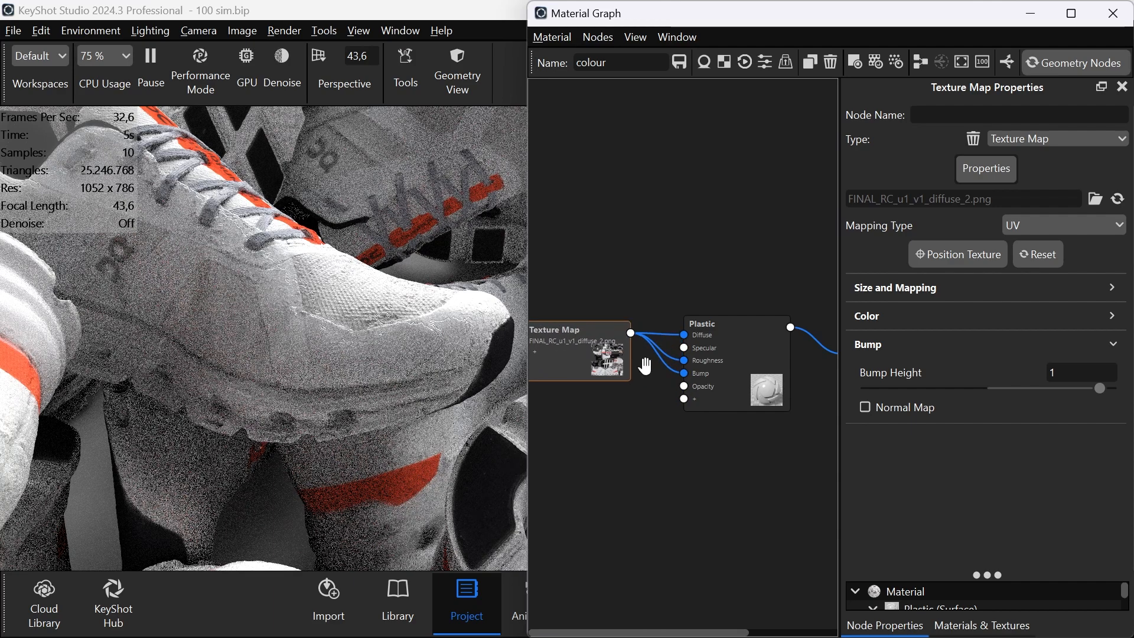
{"action": "left_click", "coordinate": [1054, 372]}
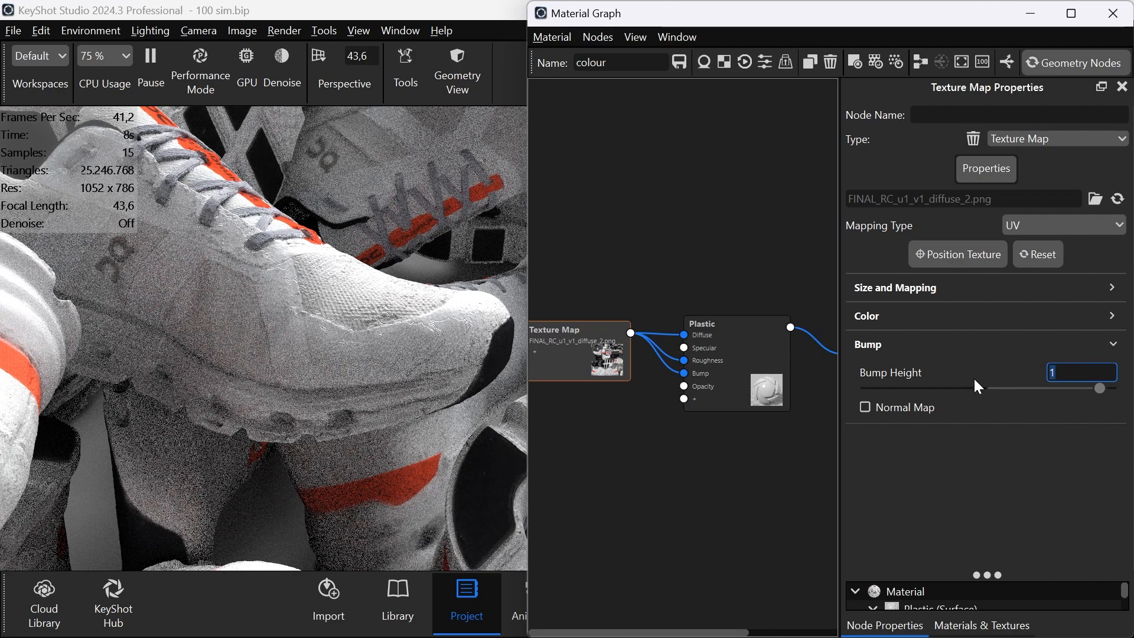
{"action": "type", "text": "5"}
{"action": "key", "text": "Return"}
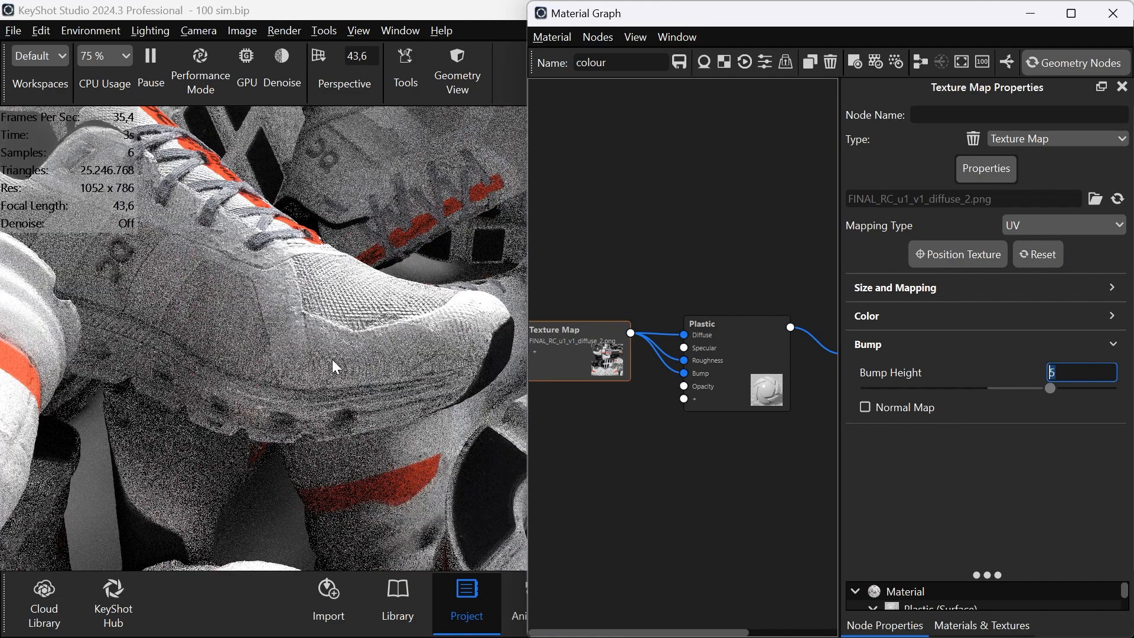
{"action": "left_click_drag", "start_coordinate": [306, 356], "coordinate": [324, 375]}
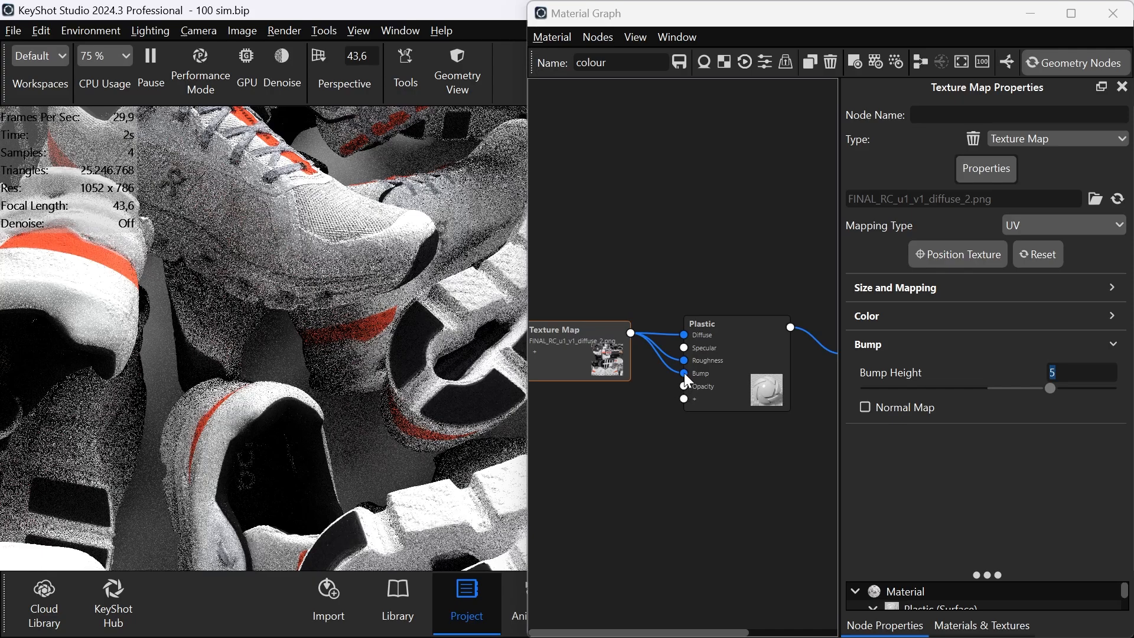
Step: Disconnect the texture map from the Bump input to compare the shoe surface without it, and undo the disconnection
{"action": "left_click_drag", "start_coordinate": [684, 373], "coordinate": [650, 454]}
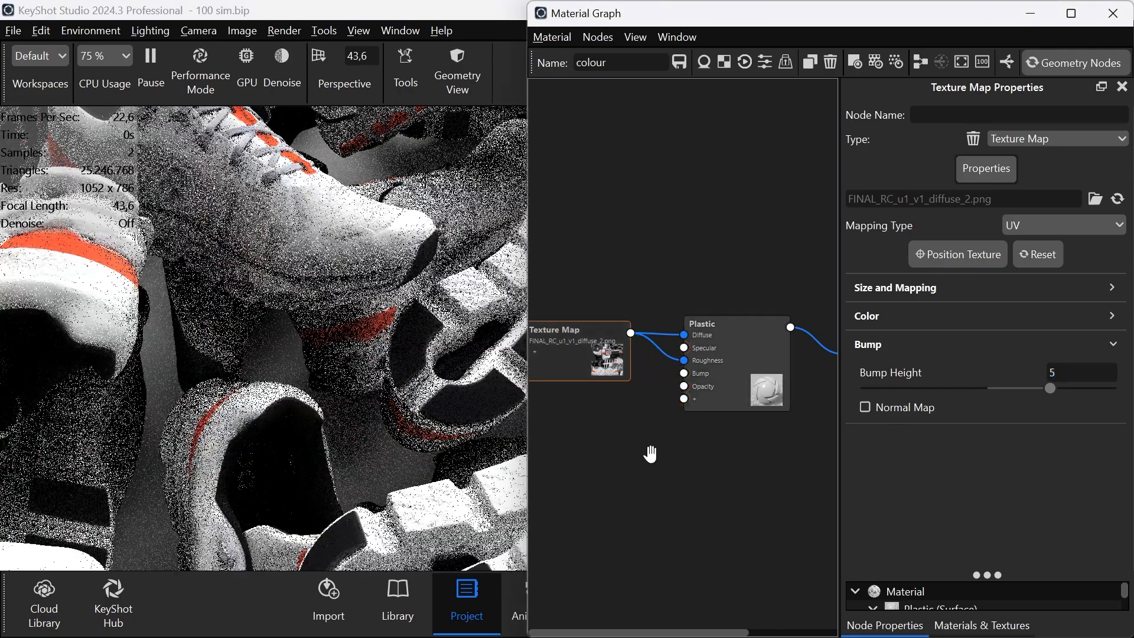
{"action": "key", "text": "ctrl+z"}
{"action": "left_click", "coordinate": [650, 453]}
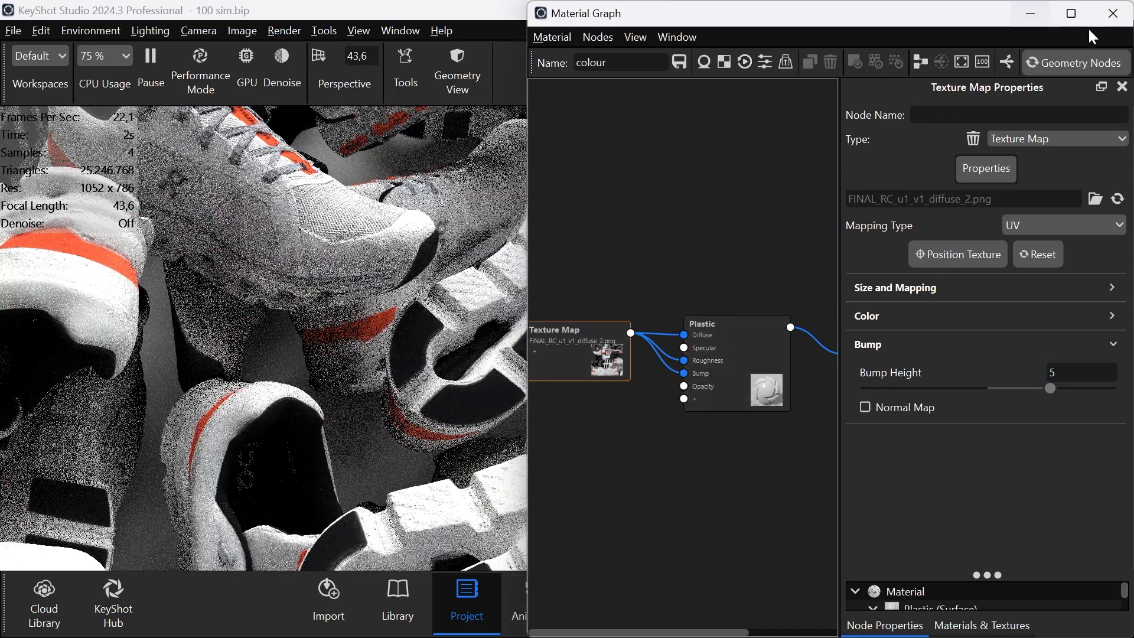
Step: Return to the saved Camera 2 view and save the scene
{"action": "left_click", "coordinate": [1114, 14]}
{"action": "left_click", "coordinate": [817, 147]}
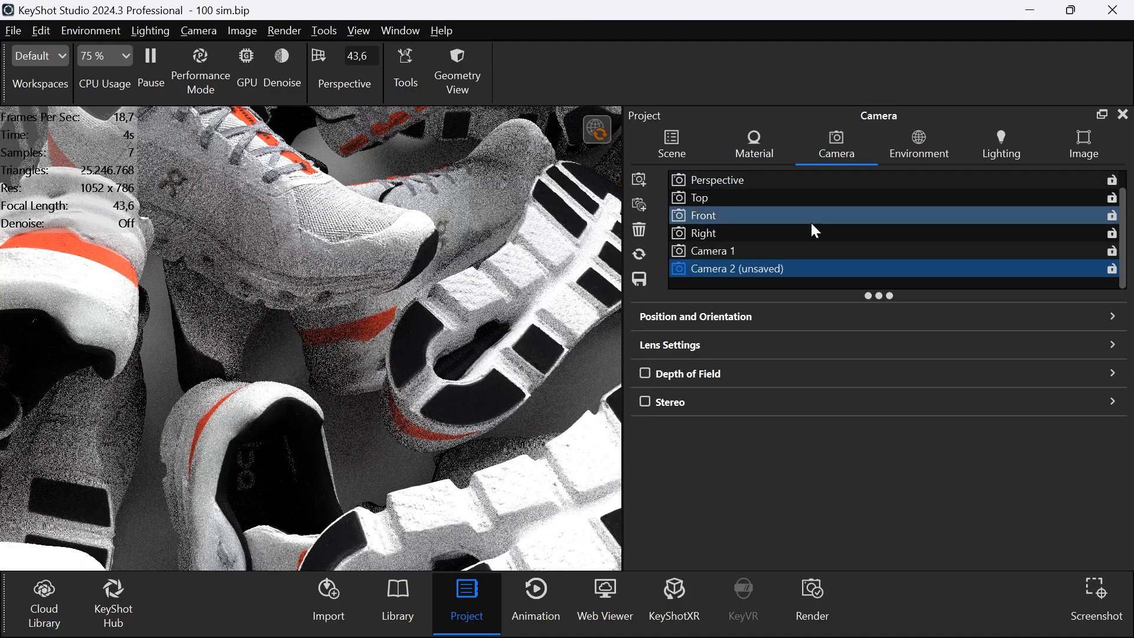
{"action": "left_click", "coordinate": [778, 252]}
{"action": "left_click", "coordinate": [778, 268]}
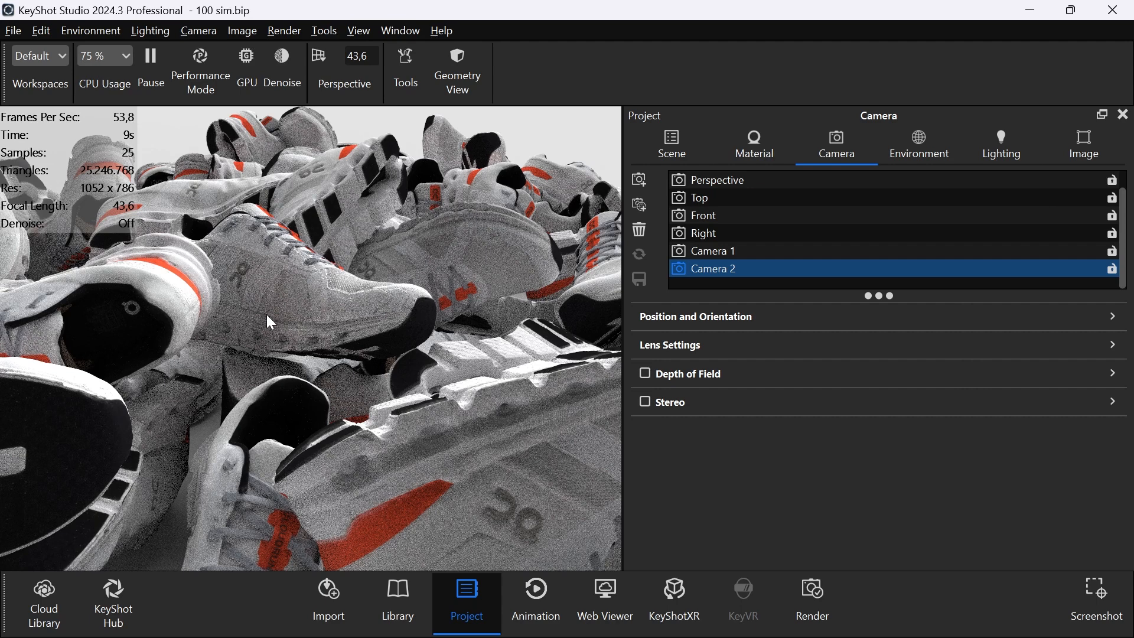
{"action": "left_click", "coordinate": [673, 141]}
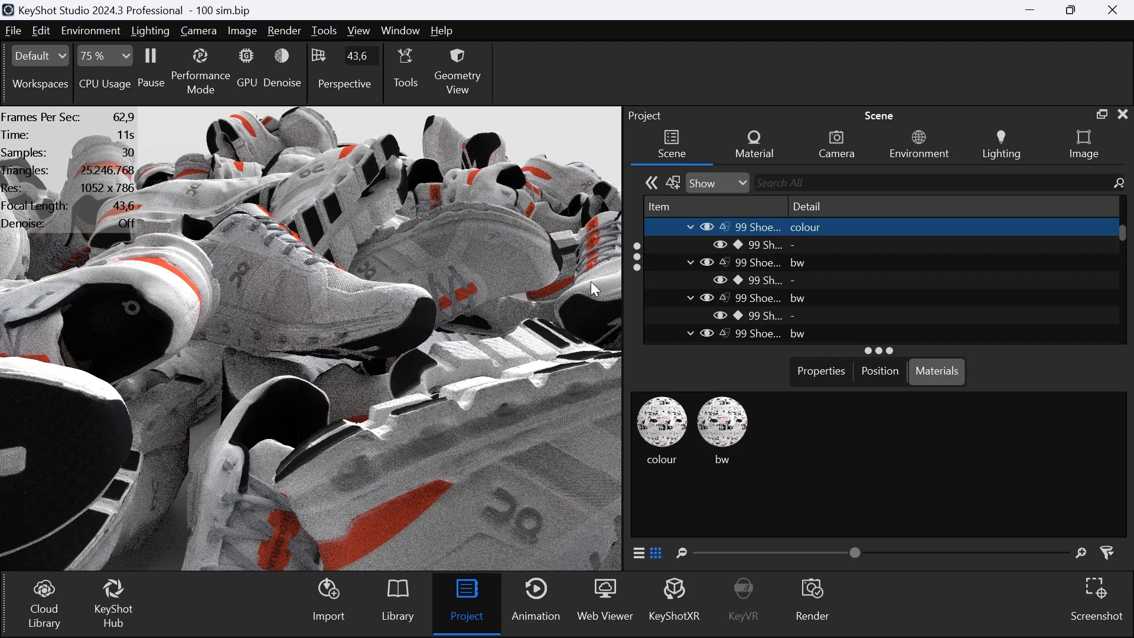
{"action": "key", "text": "ctrl+s"}
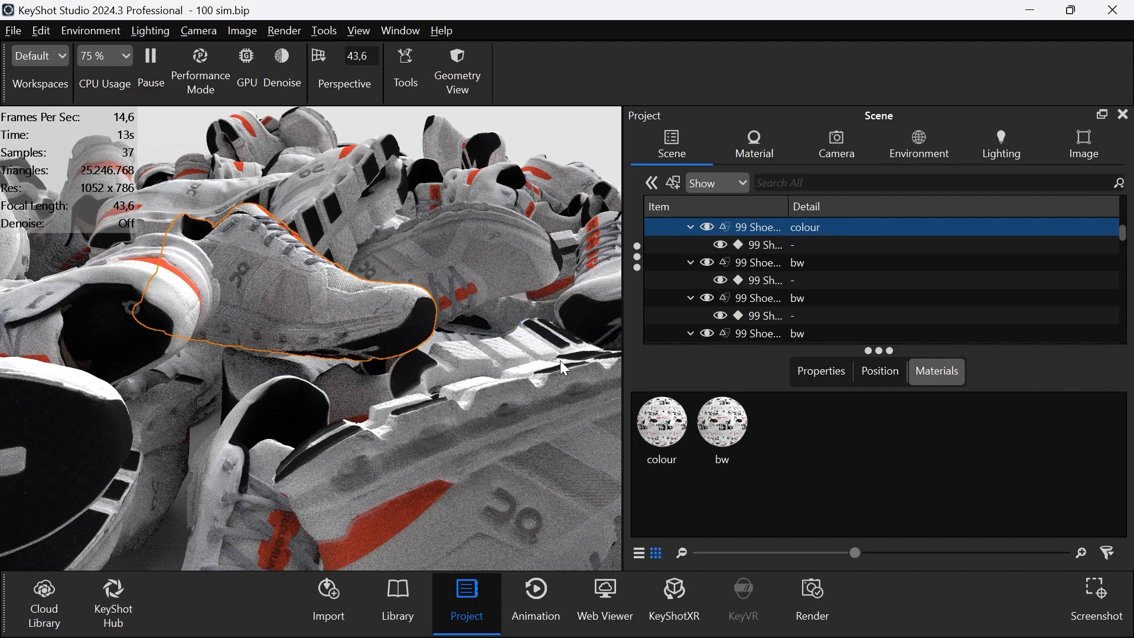
Step: In the "bw" material's graph, disconnect the texture map from Diffuse and connect it to Roughness and Bump
{"action": "double_click", "coordinate": [393, 443]}
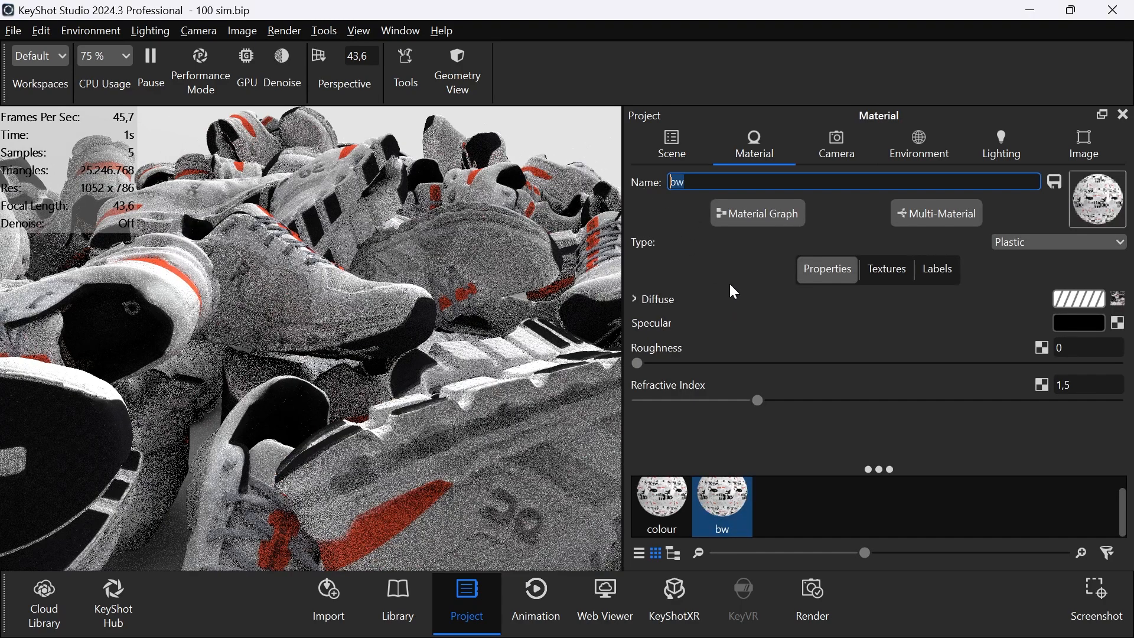
{"action": "left_click", "coordinate": [728, 217]}
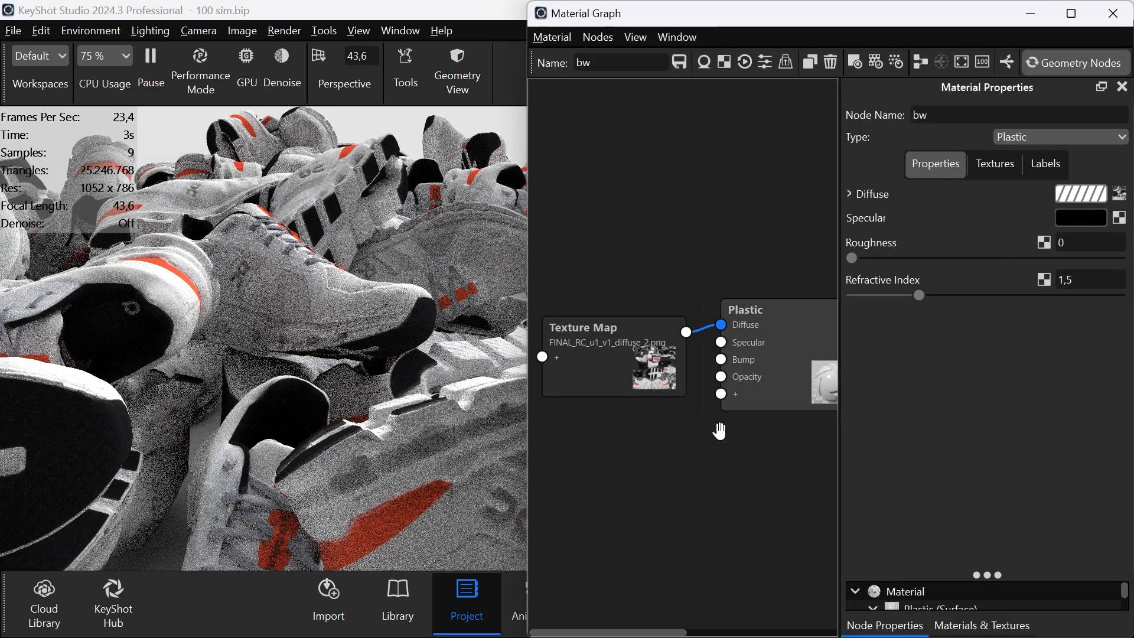
{"action": "left_click_drag", "start_coordinate": [787, 381], "coordinate": [758, 366]}
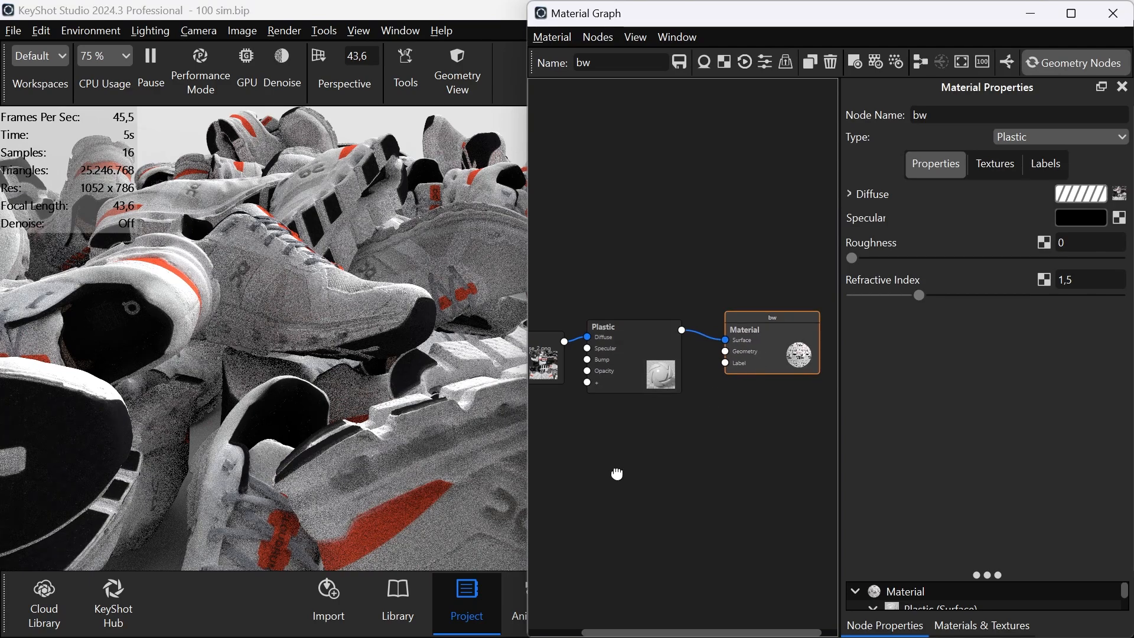
{"action": "scroll", "coordinate": [672, 425], "scroll_direction": "up", "scroll_amount": 2}
{"action": "mouse_move", "coordinate": [614, 473]}
{"action": "left_mouse_down"}
{"action": "mouse_move", "coordinate": [672, 426]}
{"action": "mouse_move", "coordinate": [626, 458]}
{"action": "left_mouse_up"}
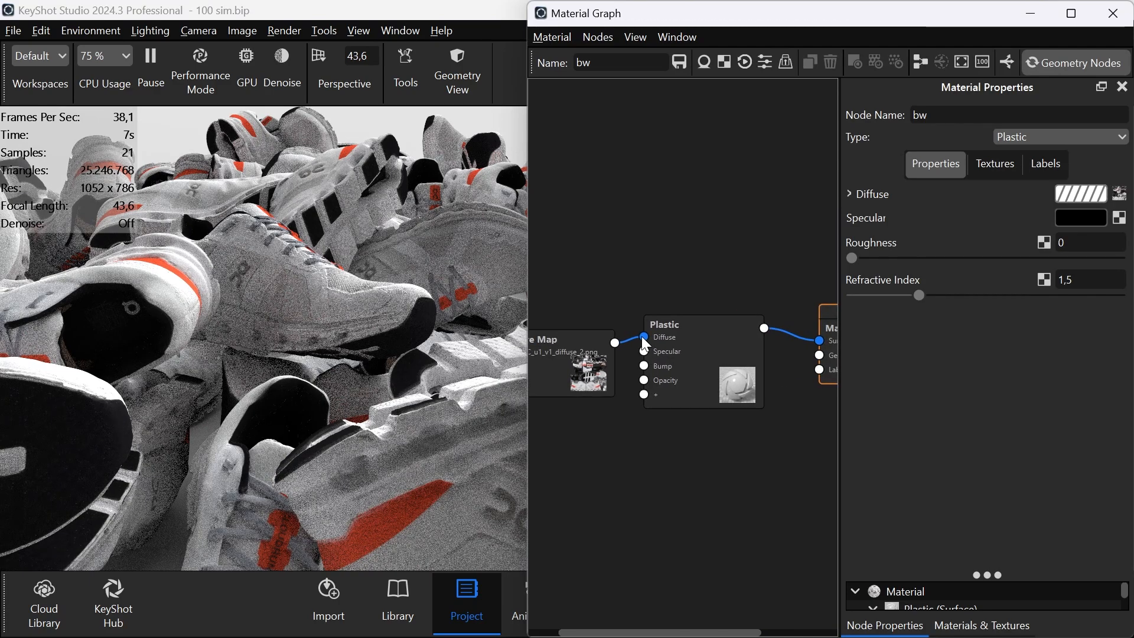
{"action": "left_click_drag", "start_coordinate": [642, 339], "coordinate": [643, 380]}
{"action": "left_click", "coordinate": [690, 437]}
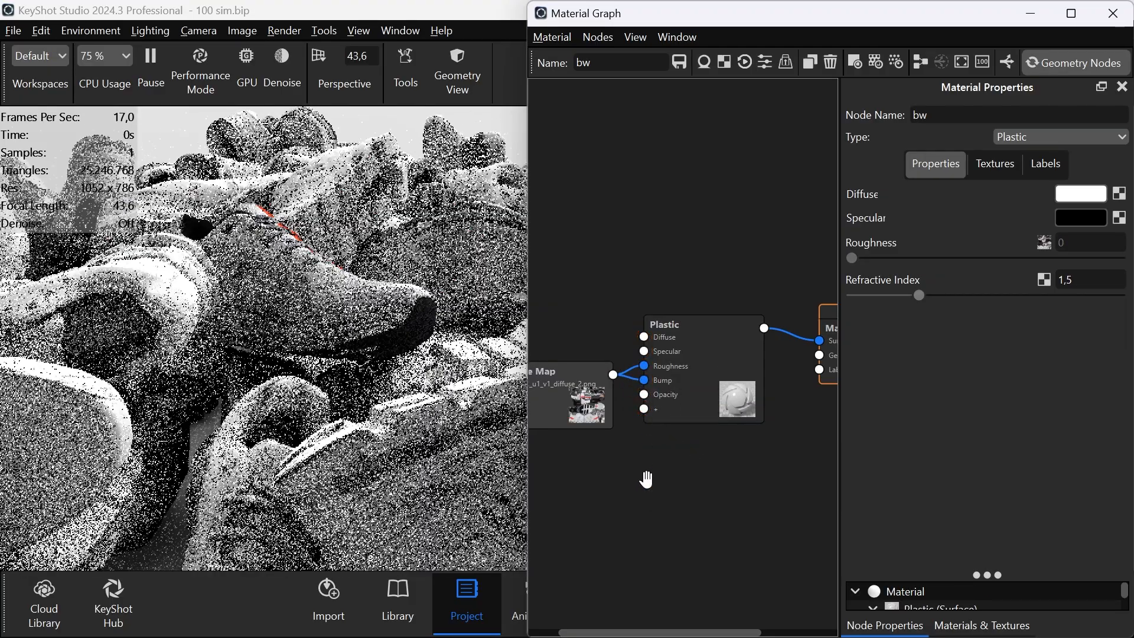
Step: Set the "bw" material's texture bump height to 5 and close the material graph
{"action": "left_click", "coordinate": [583, 412]}
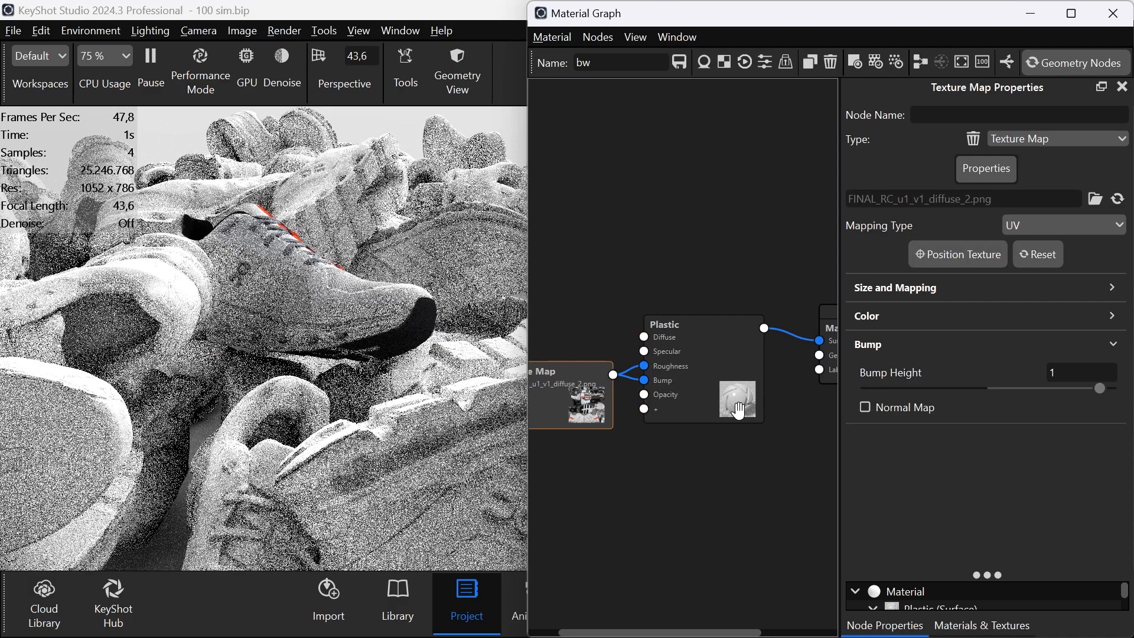
{"action": "left_click", "coordinate": [1026, 375]}
{"action": "type", "text": "5"}
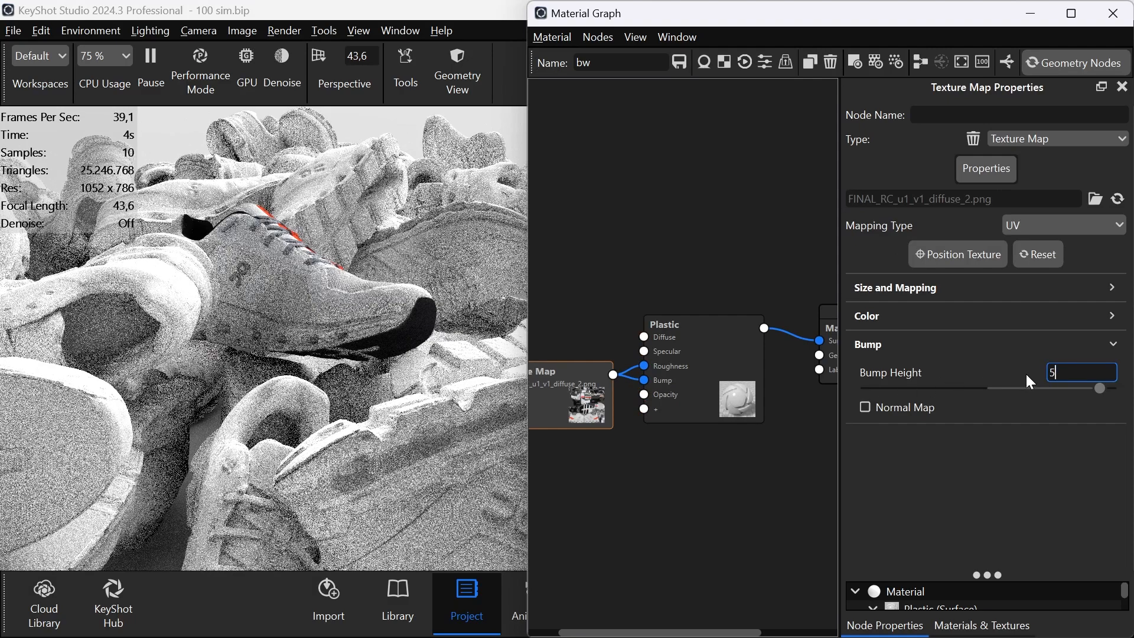
{"action": "key", "text": "Return"}
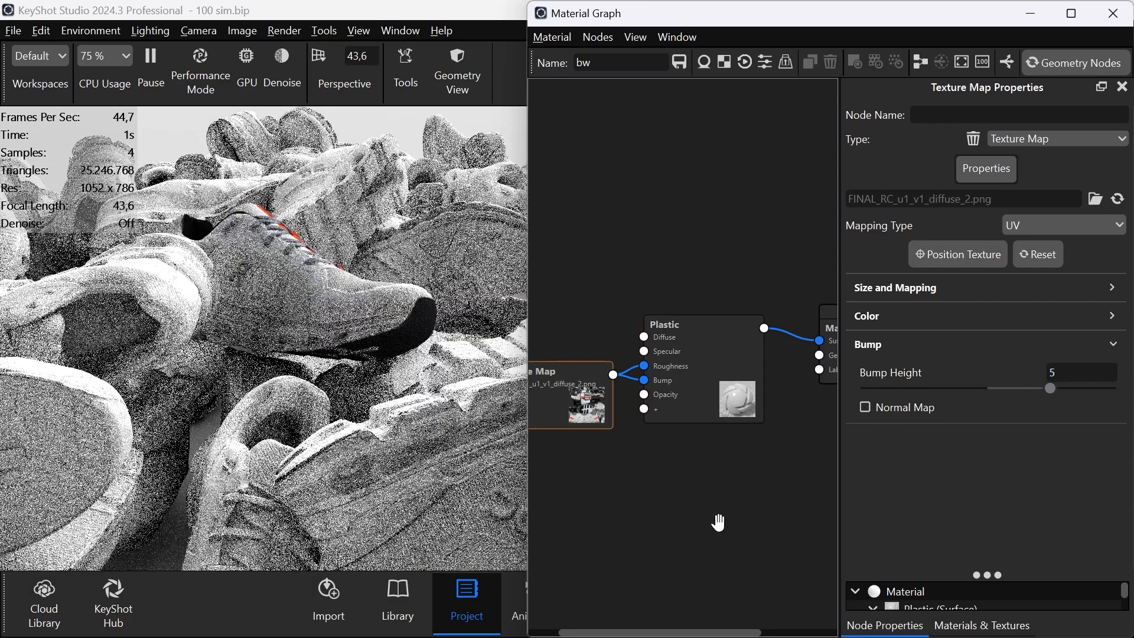
{"action": "left_click", "coordinate": [1112, 13]}
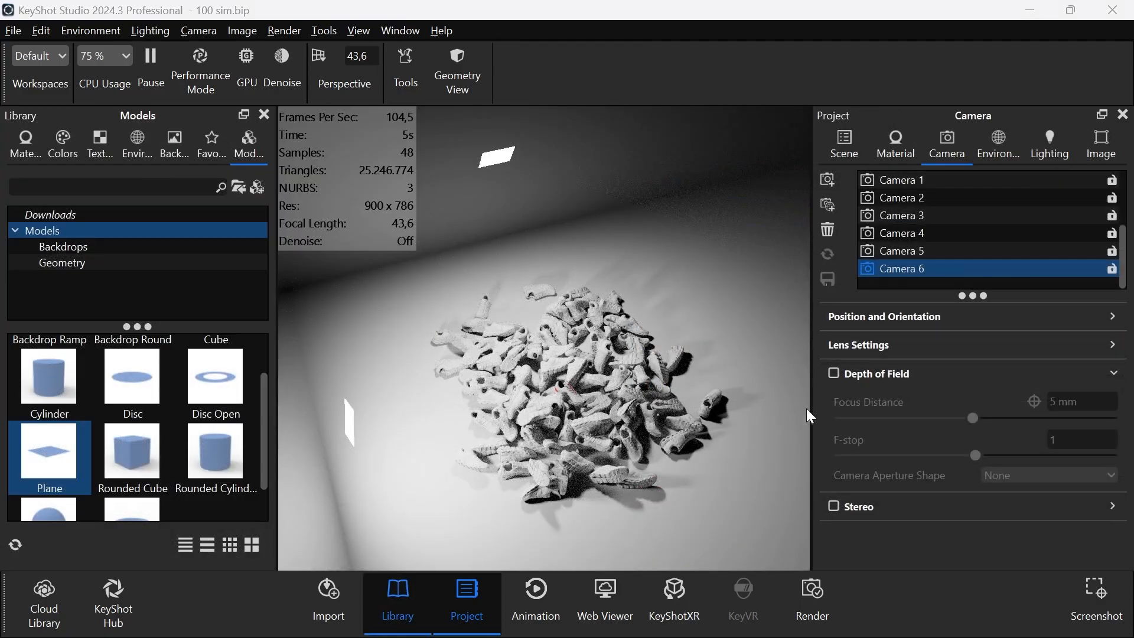
Step: Examine the light planes around the shoe pile and review the Photographic image style settings
{"action": "left_click_drag", "start_coordinate": [699, 472], "coordinate": [348, 417]}
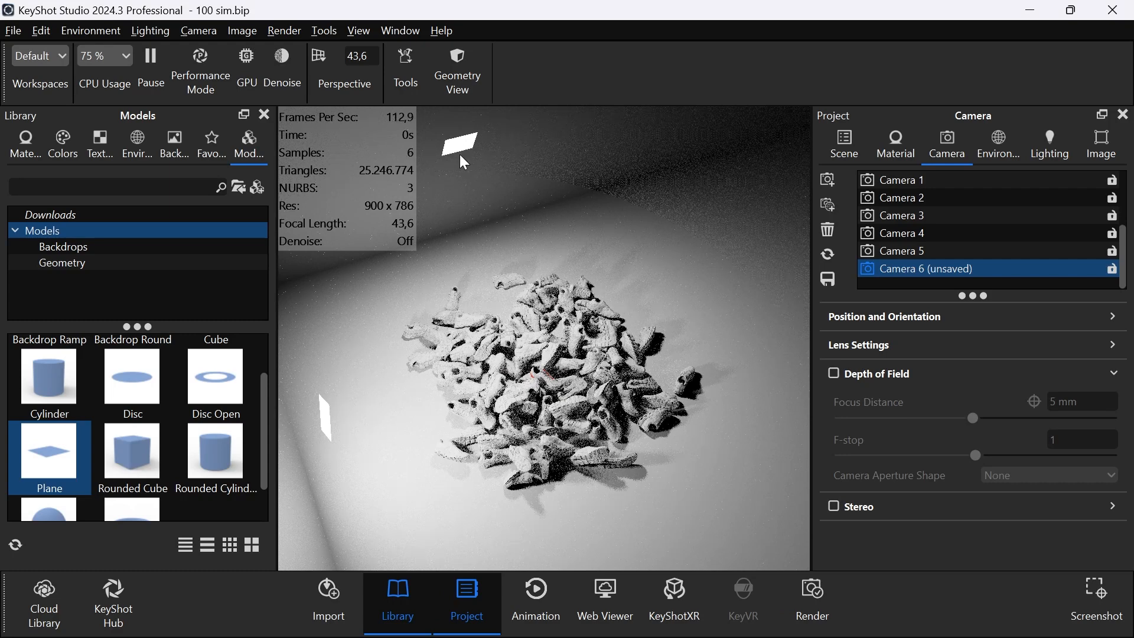
{"action": "left_click", "coordinate": [999, 145]}
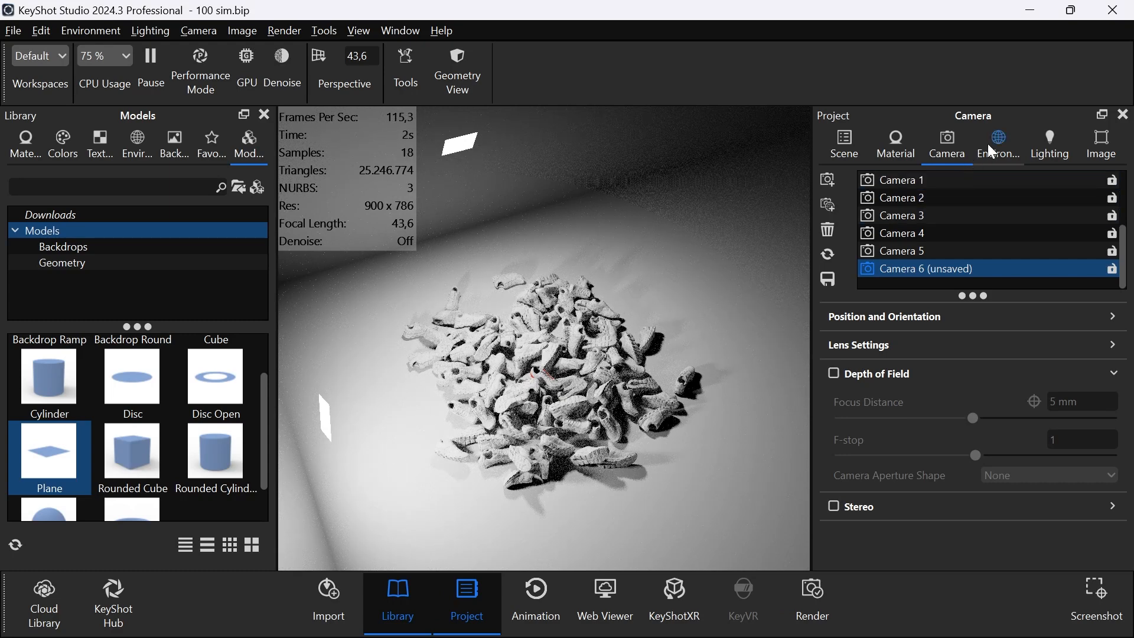
{"action": "left_click", "coordinate": [1091, 158]}
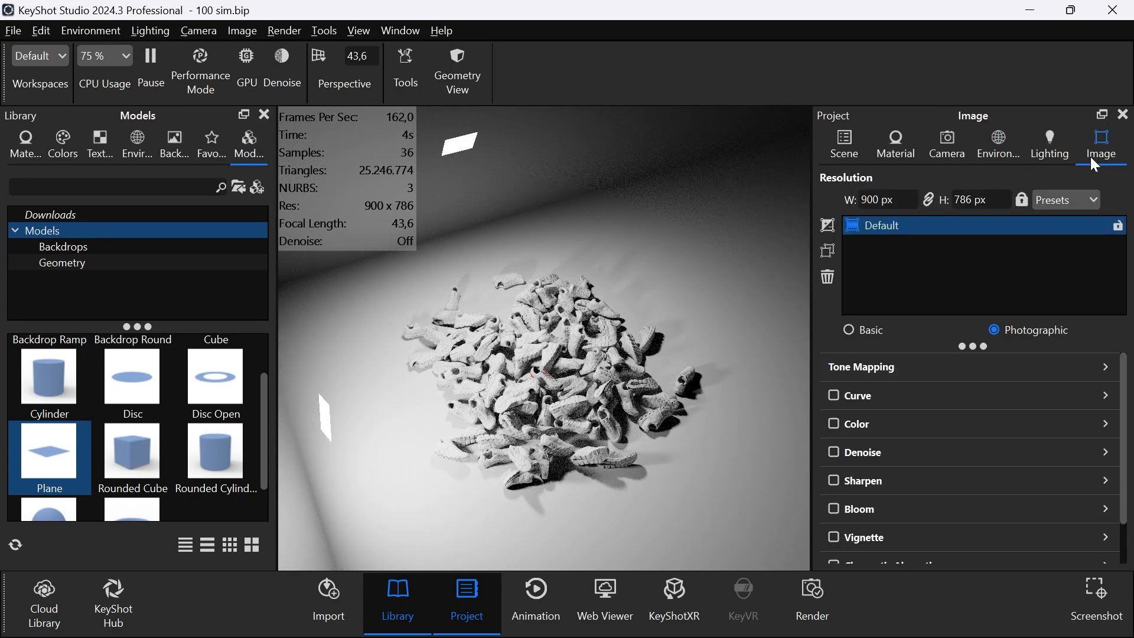
{"action": "left_click", "coordinate": [1018, 339]}
Step: Switch to the Camera 4 close-up and enable depth of field for it
{"action": "left_click", "coordinate": [946, 156]}
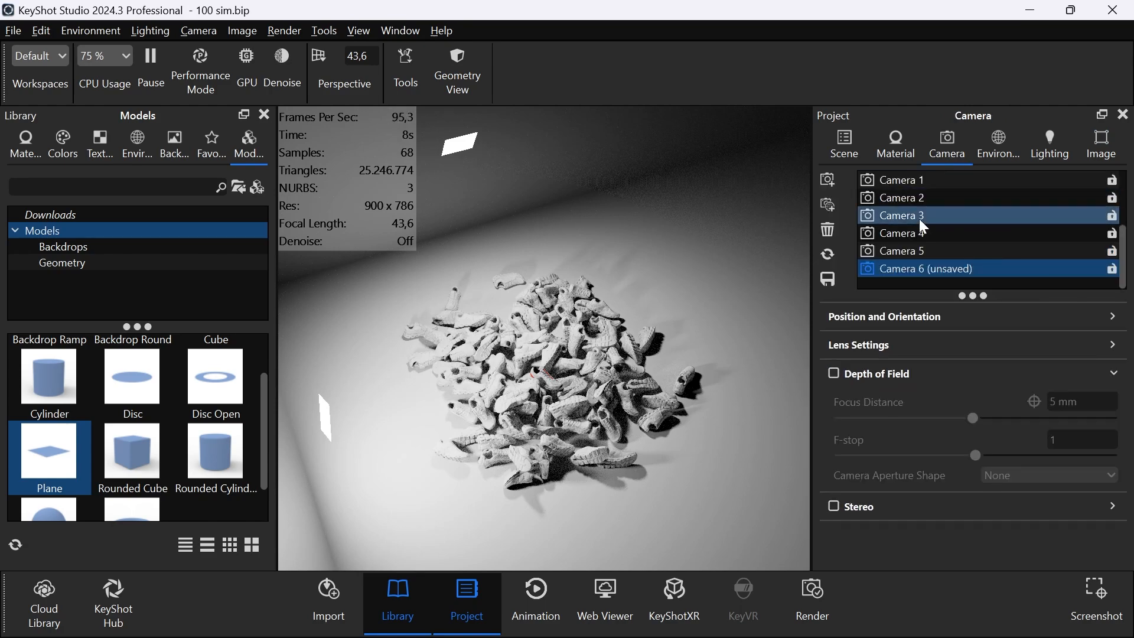
{"action": "left_click", "coordinate": [913, 235]}
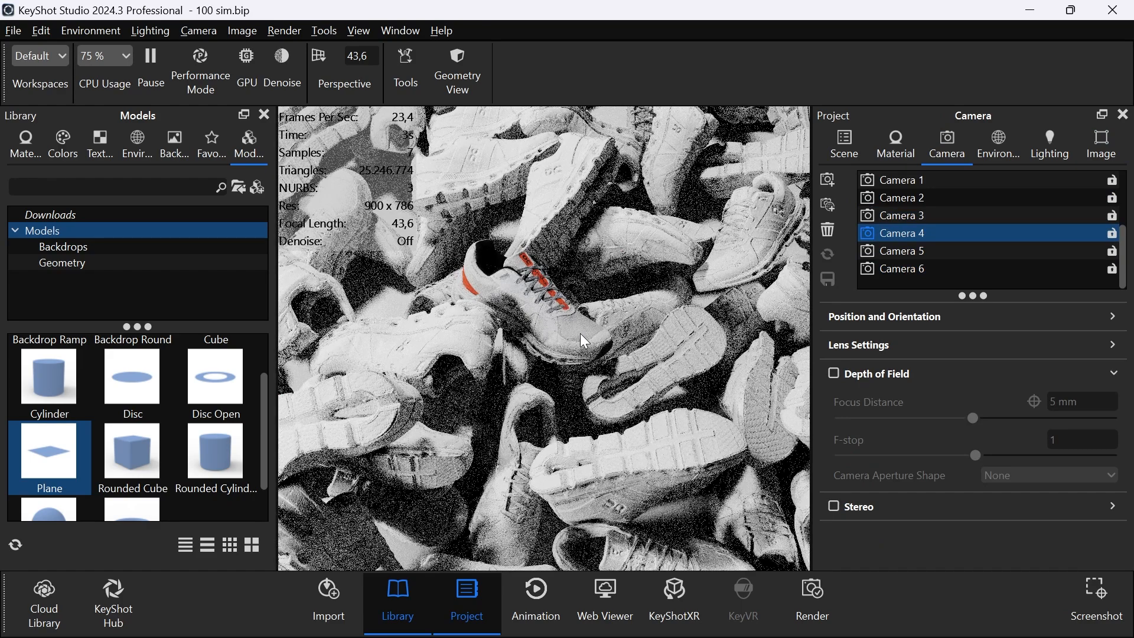
{"action": "left_click", "coordinate": [848, 374]}
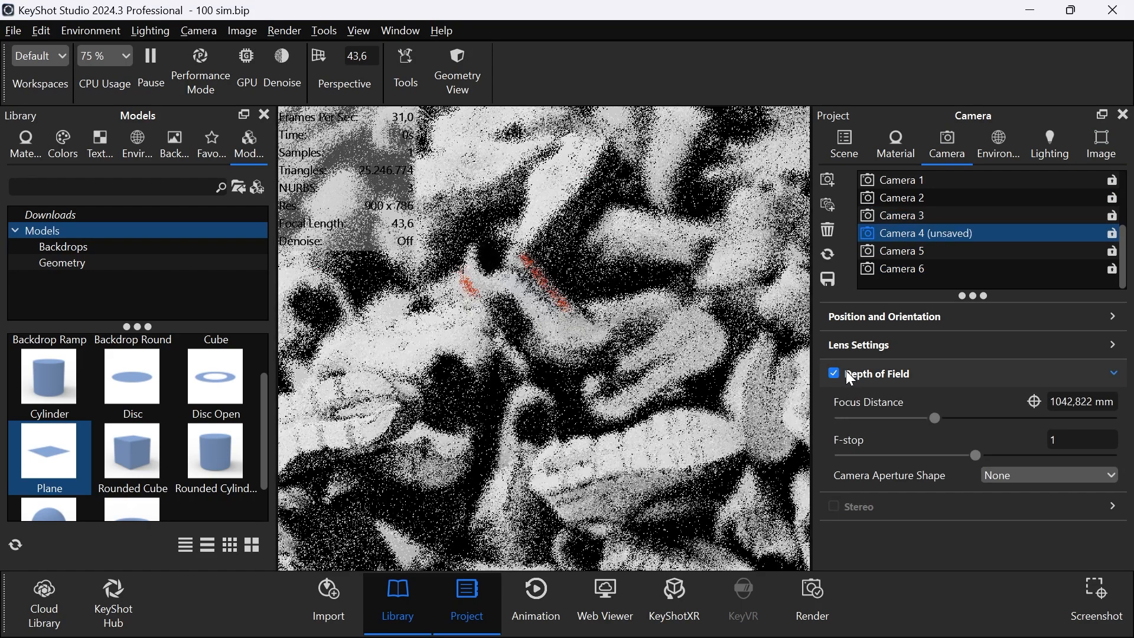
Step: Set Camera 4's focal point on the coloured shoe, lower its F-stop to about 0,2229, and switch to Camera 5
{"action": "left_click", "coordinate": [1035, 402]}
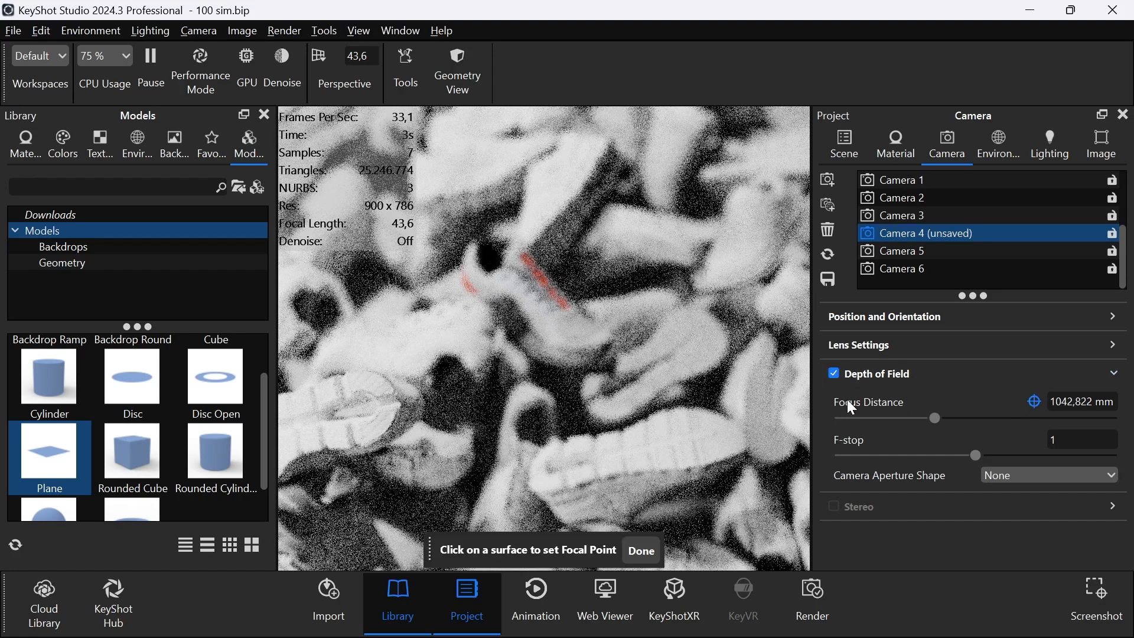
{"action": "left_click", "coordinate": [563, 319]}
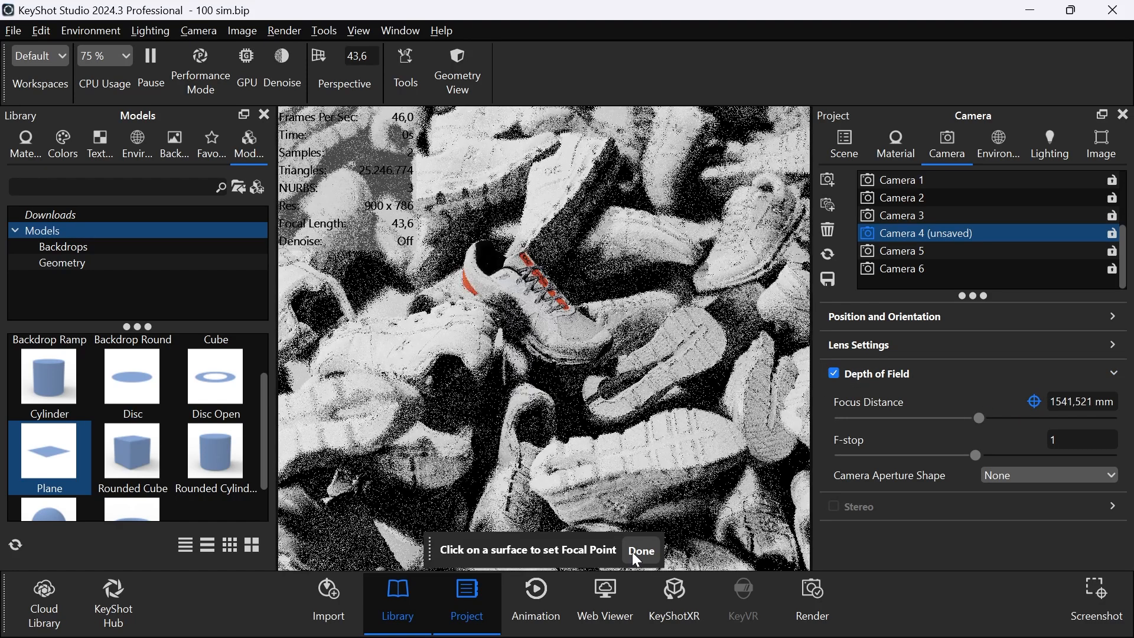
{"action": "left_click", "coordinate": [638, 556]}
{"action": "left_click_drag", "start_coordinate": [975, 455], "coordinate": [870, 454]}
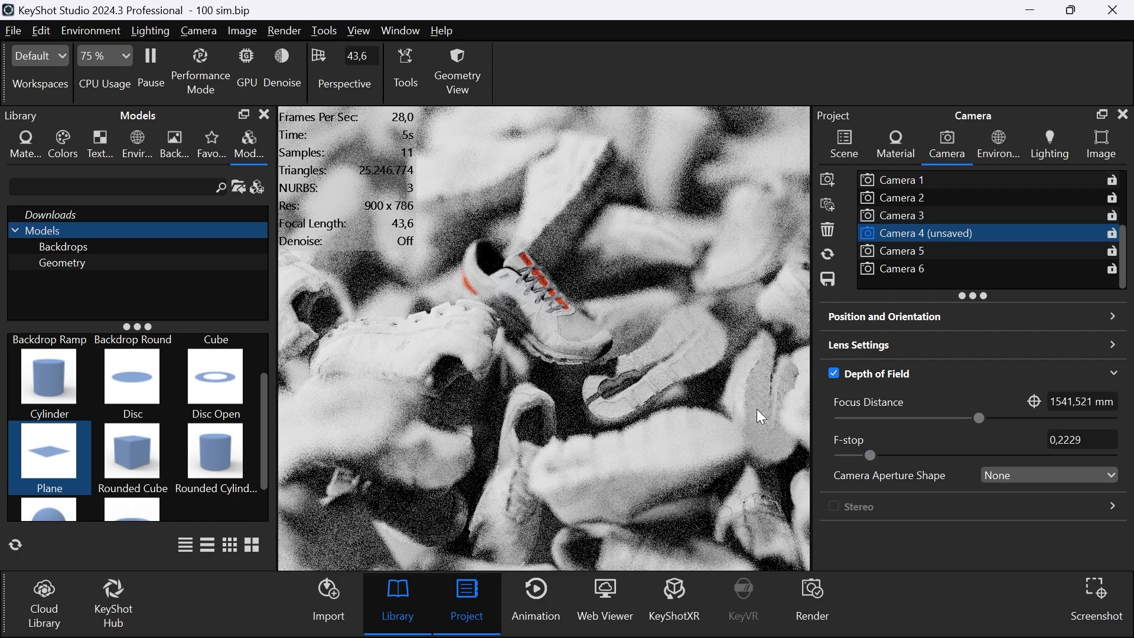
{"action": "left_click", "coordinate": [911, 250]}
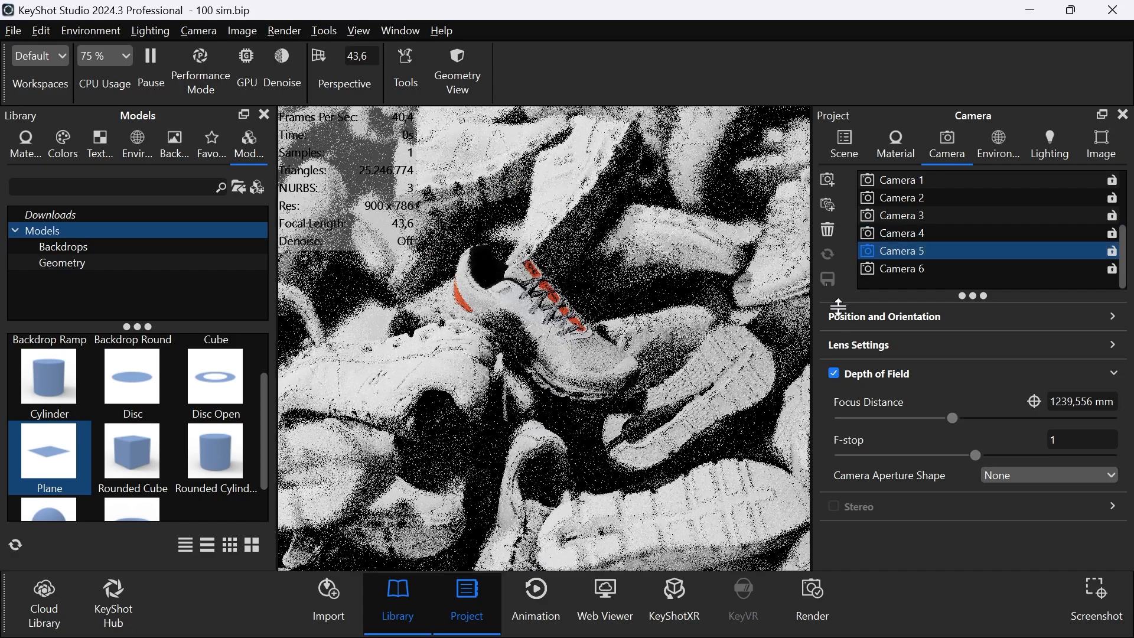
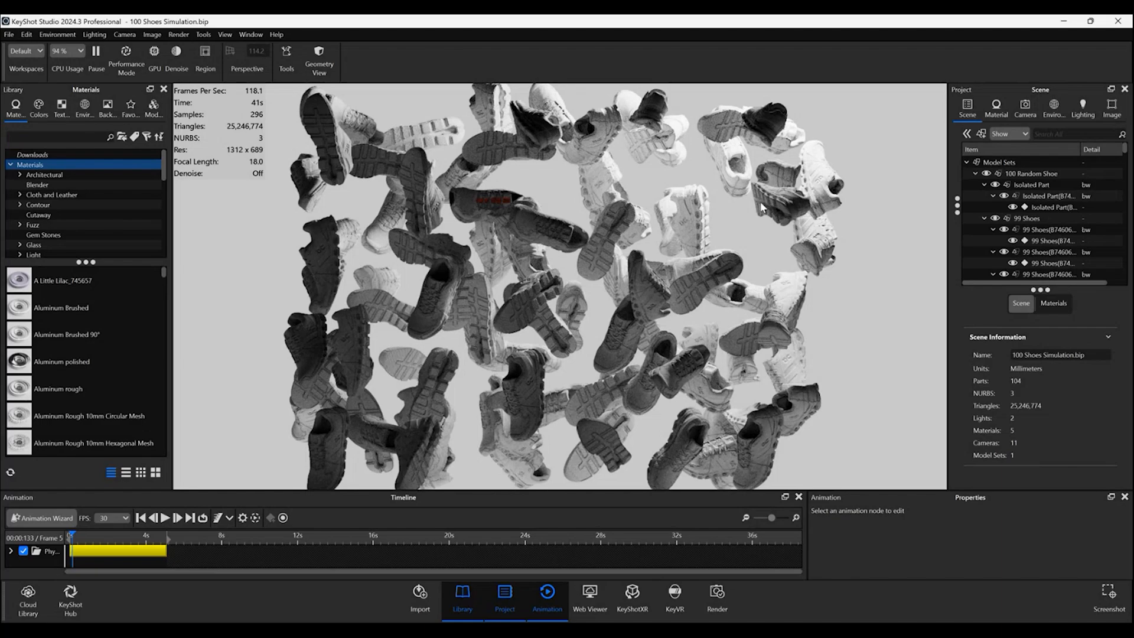
Step: Rewind the shoe simulation to frame 1 and select the coloured shoe among the floating shoes
{"action": "left_click_drag", "start_coordinate": [761, 203], "coordinate": [796, 200]}
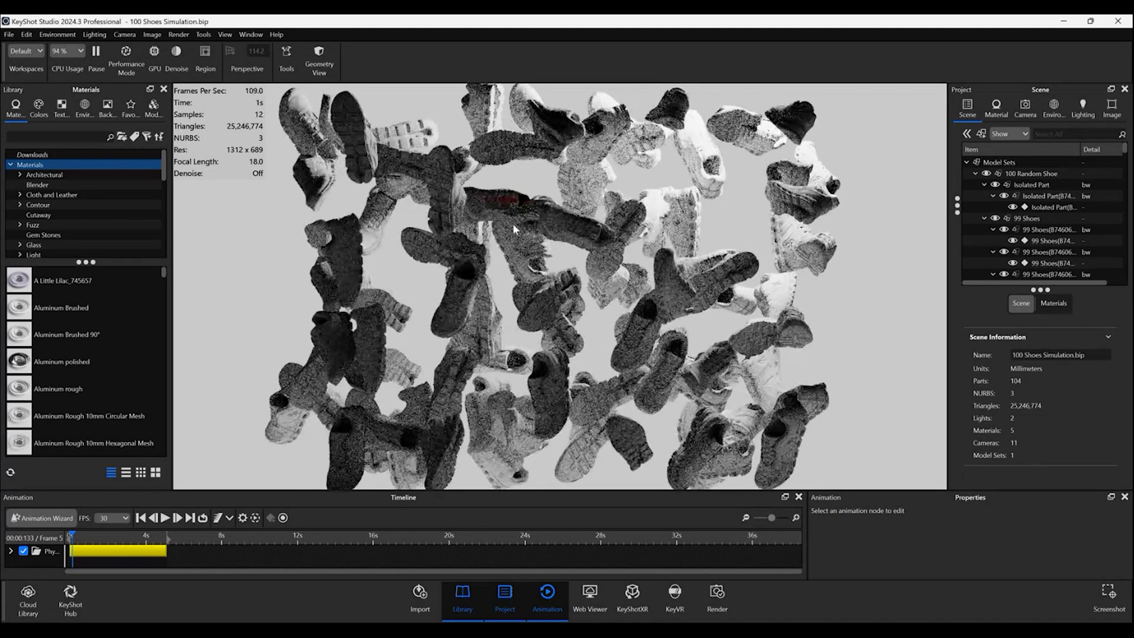
{"action": "left_click_drag", "start_coordinate": [512, 223], "coordinate": [495, 269]}
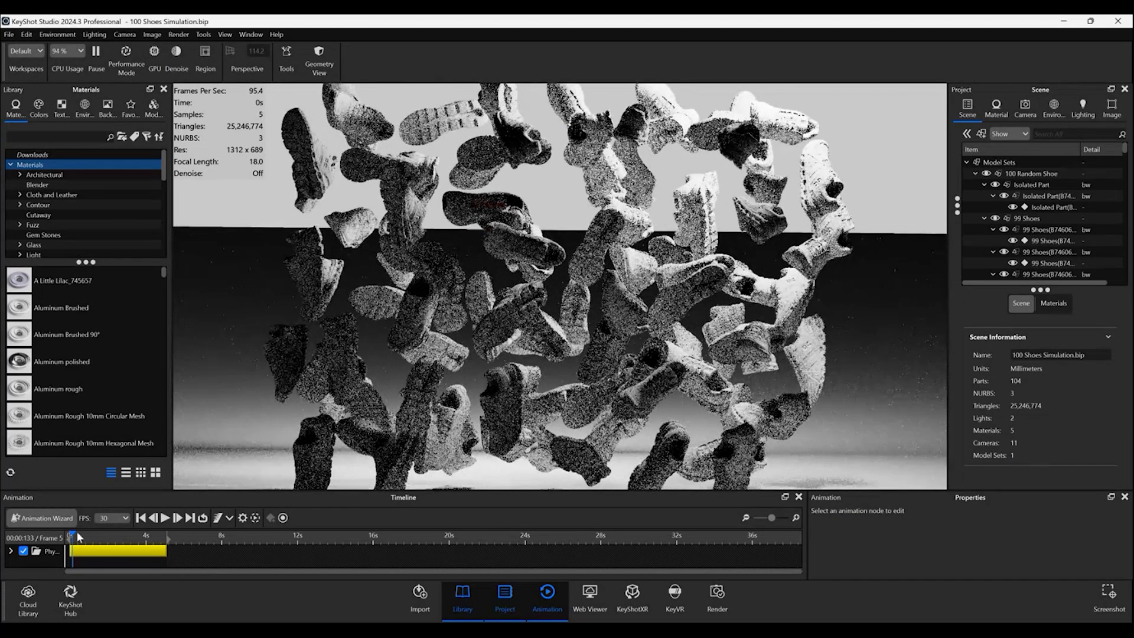
{"action": "mouse_move", "coordinate": [78, 536]}
{"action": "left_mouse_down"}
{"action": "mouse_move", "coordinate": [121, 535]}
{"action": "mouse_move", "coordinate": [65, 552]}
{"action": "left_mouse_up"}
{"action": "left_click_drag", "start_coordinate": [469, 186], "coordinate": [465, 195]}
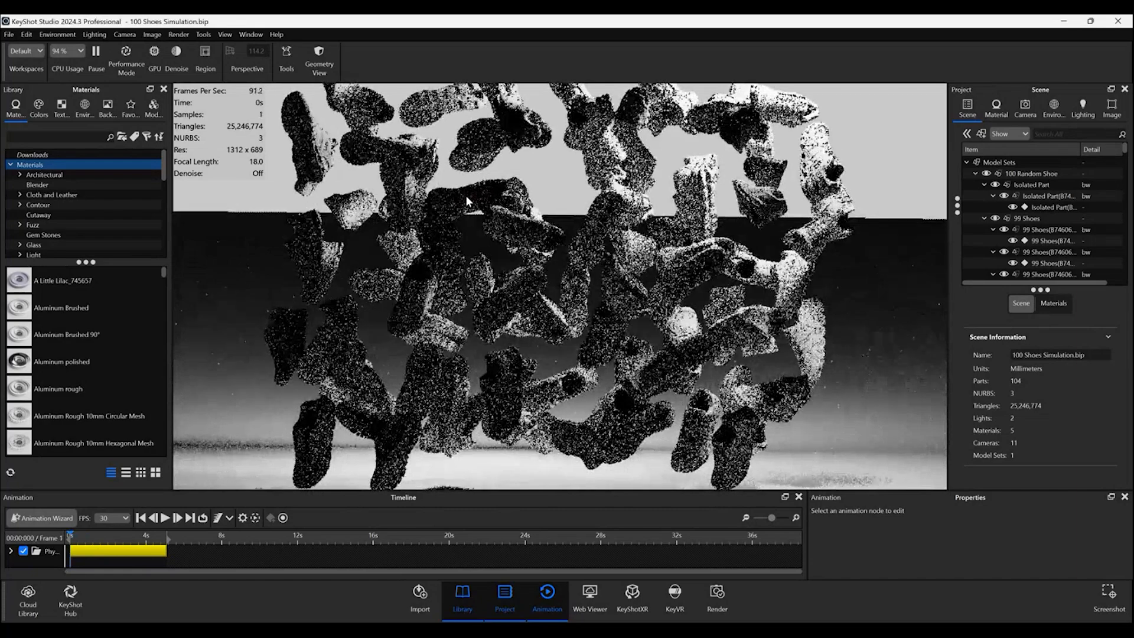
{"action": "left_click", "coordinate": [467, 200]}
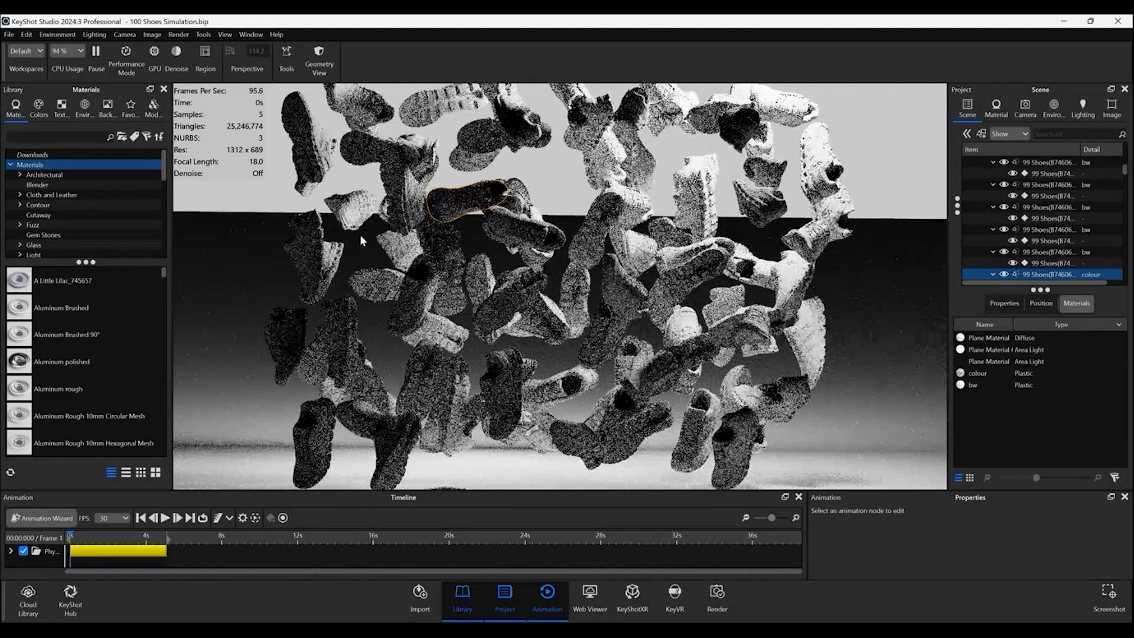
Step: Frame the floating shoes from slightly above and add a new camera named ACF1
{"action": "left_click_drag", "start_coordinate": [362, 240], "coordinate": [442, 267]}
{"action": "left_click", "coordinate": [1025, 106]}
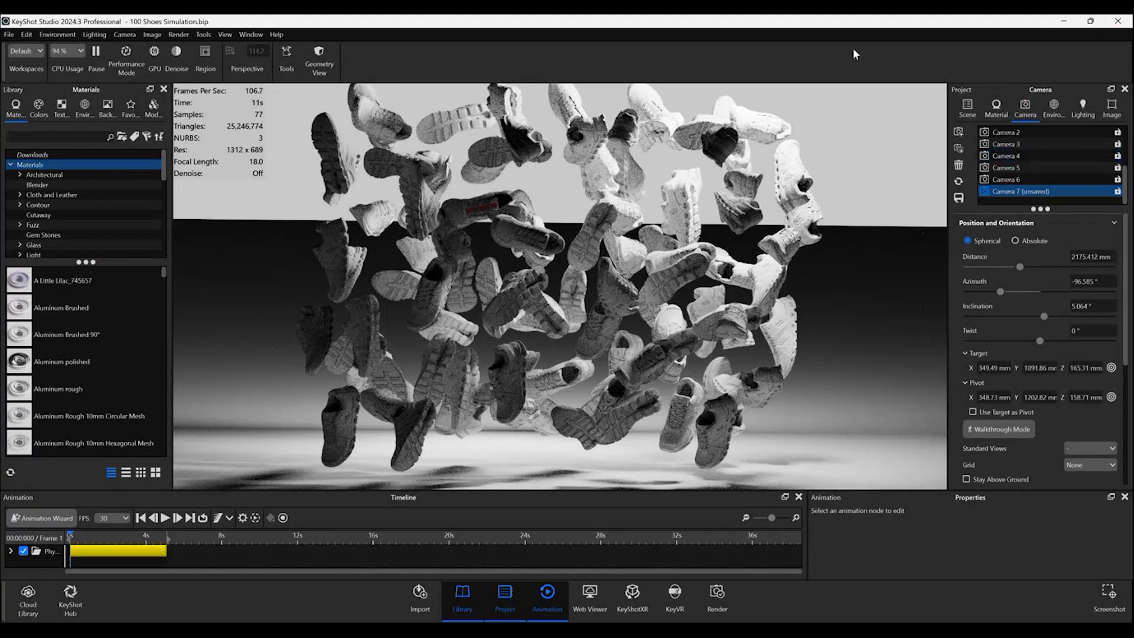
{"action": "left_click", "coordinate": [958, 134]}
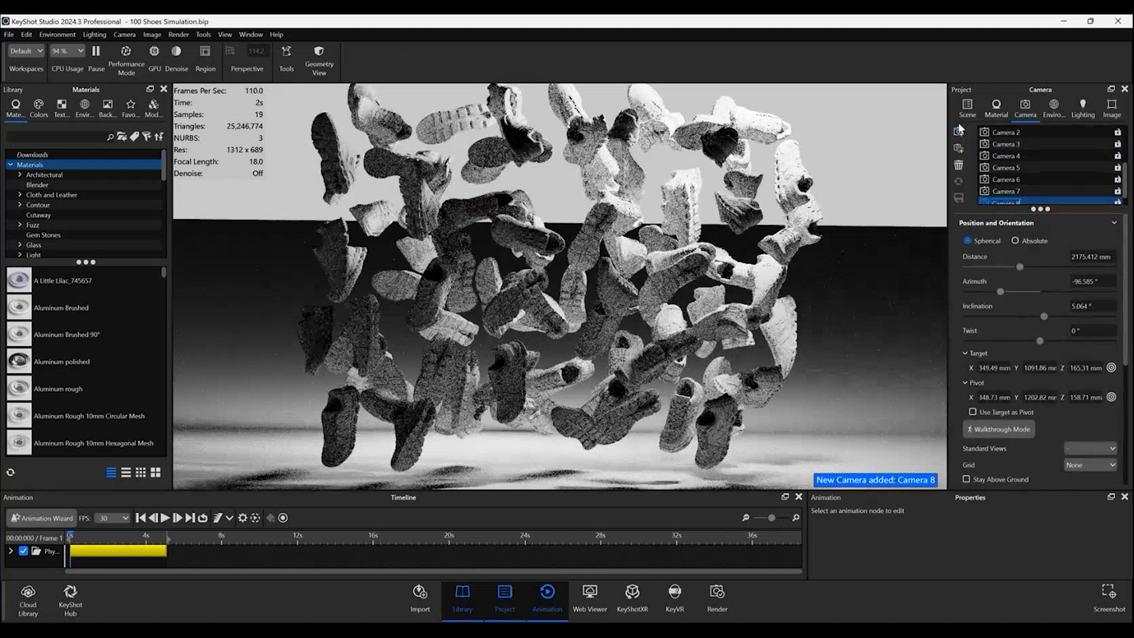
{"action": "type", "text": "ACE"}
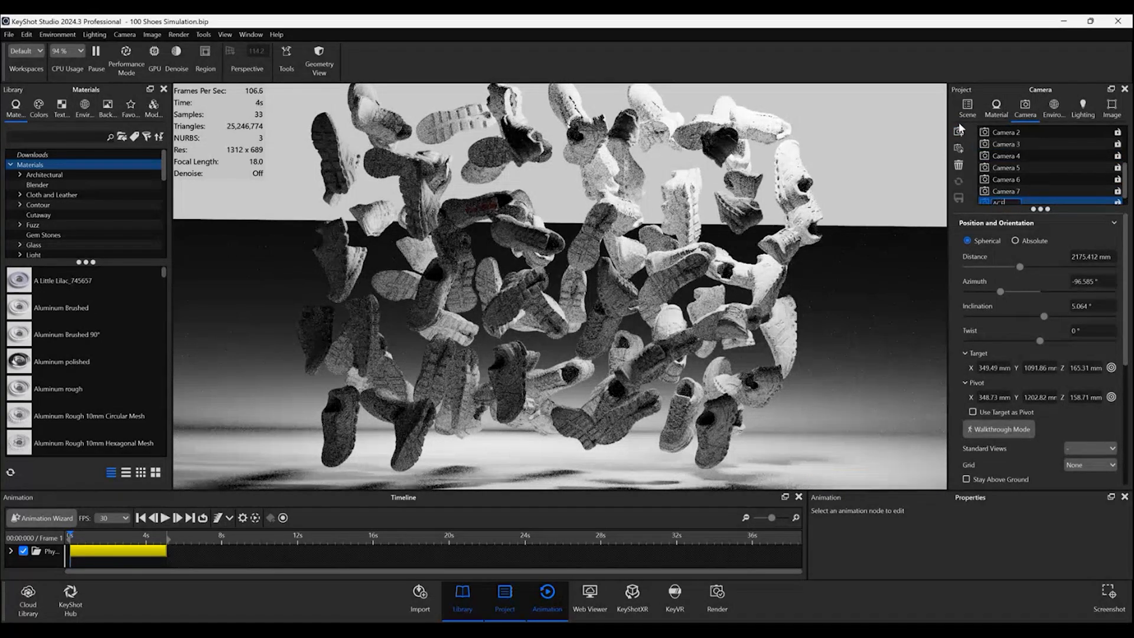
{"action": "type", "text": "1"}
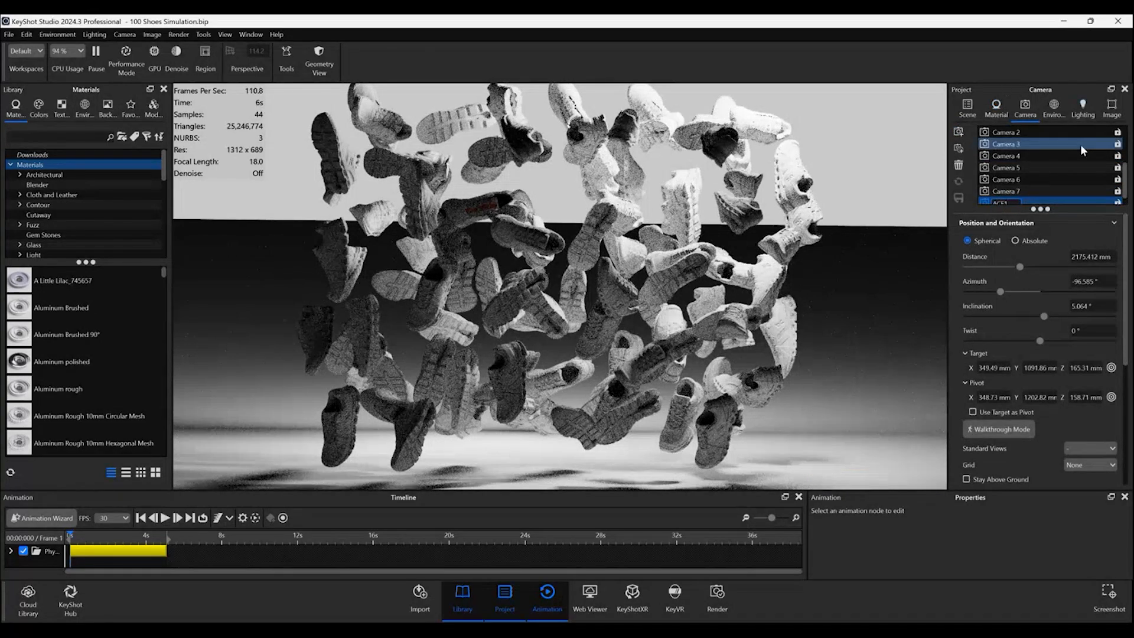
{"action": "scroll", "coordinate": [1061, 196], "scroll_direction": "down", "scroll_amount": 1}
{"action": "key", "text": "Return"}
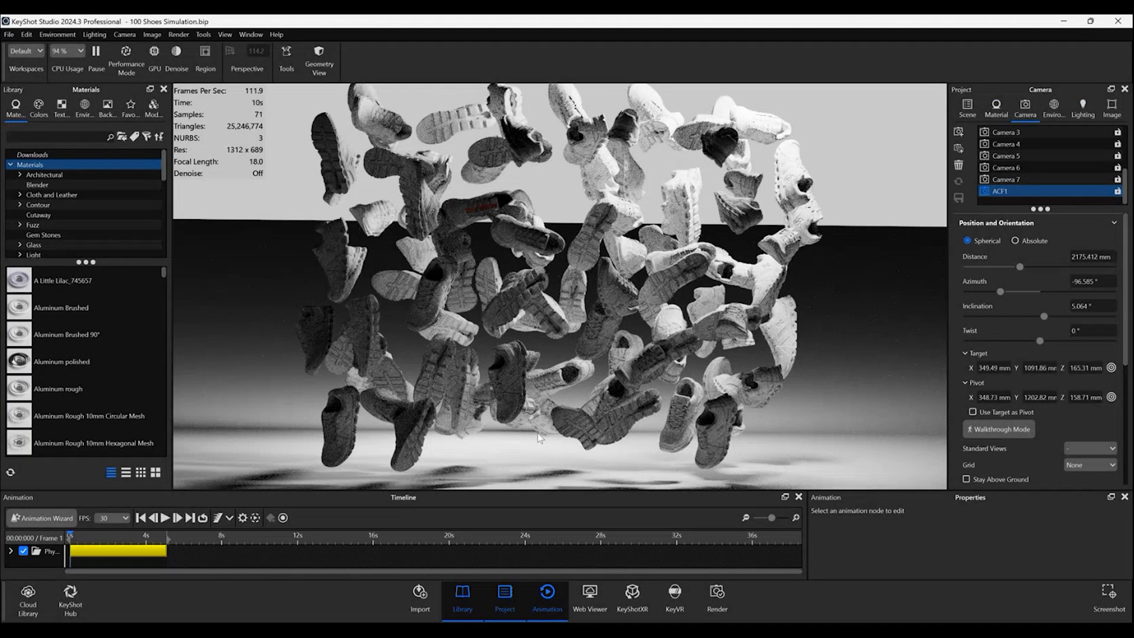
Step: Frame a close side view of the coloured shoe, give ACF1 a Perspective lens of about 82 mm focal length, and save the camera
{"action": "scroll", "coordinate": [537, 434], "scroll_direction": "up", "scroll_amount": 10}
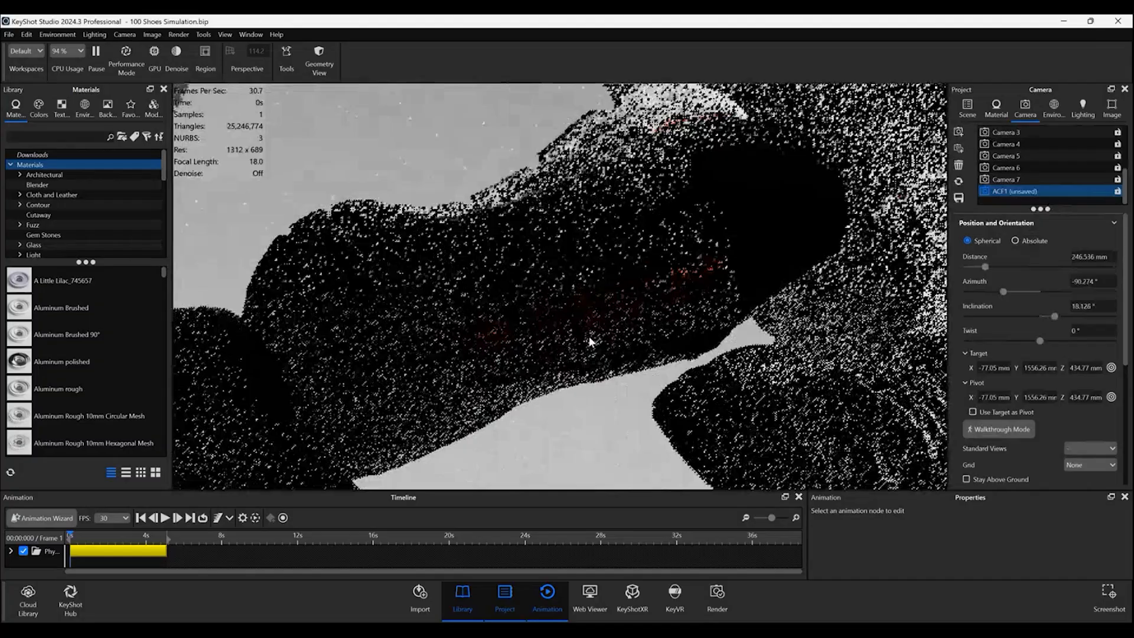
{"action": "left_click_drag", "start_coordinate": [590, 341], "coordinate": [1032, 257]}
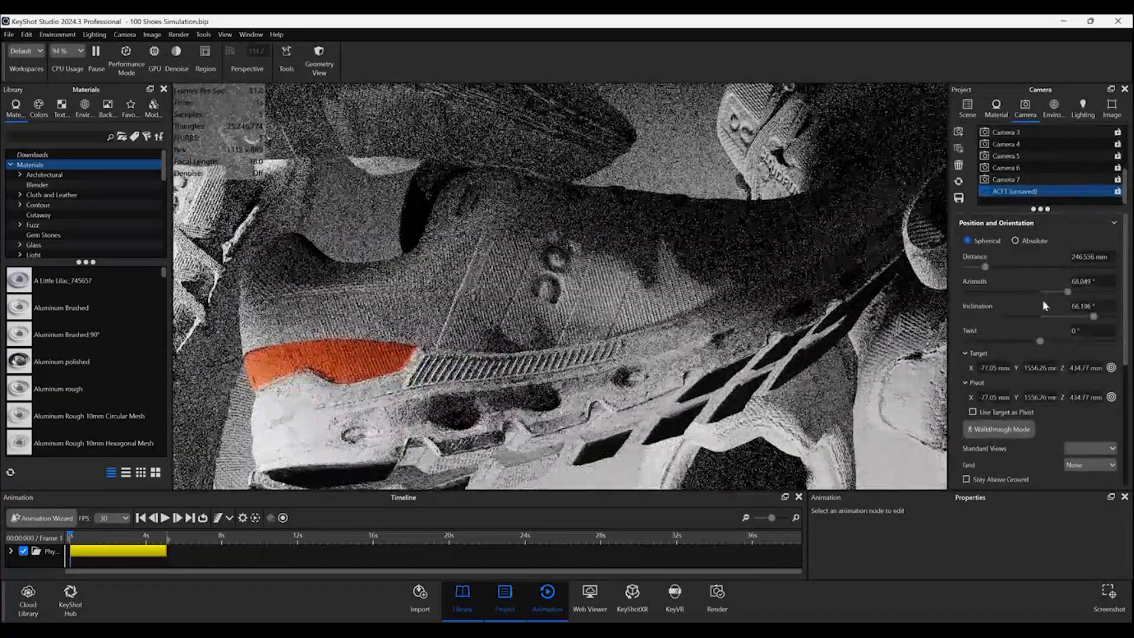
{"action": "scroll", "coordinate": [1041, 300], "scroll_direction": "down", "scroll_amount": 3}
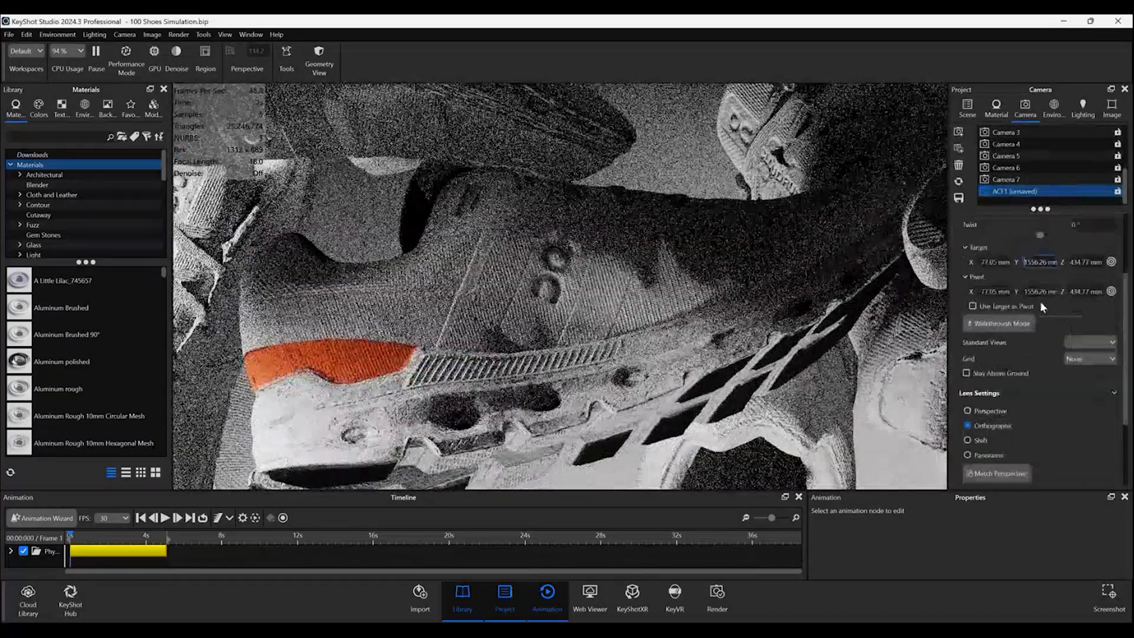
{"action": "left_click", "coordinate": [973, 410]}
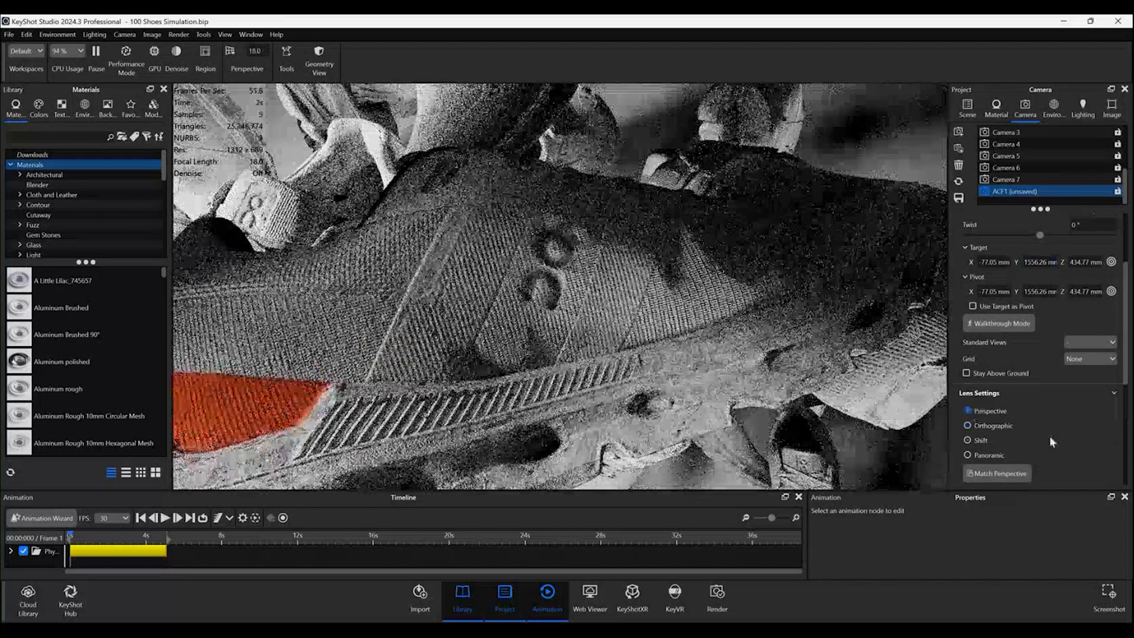
{"action": "scroll", "coordinate": [1050, 435], "scroll_direction": "down", "scroll_amount": 2}
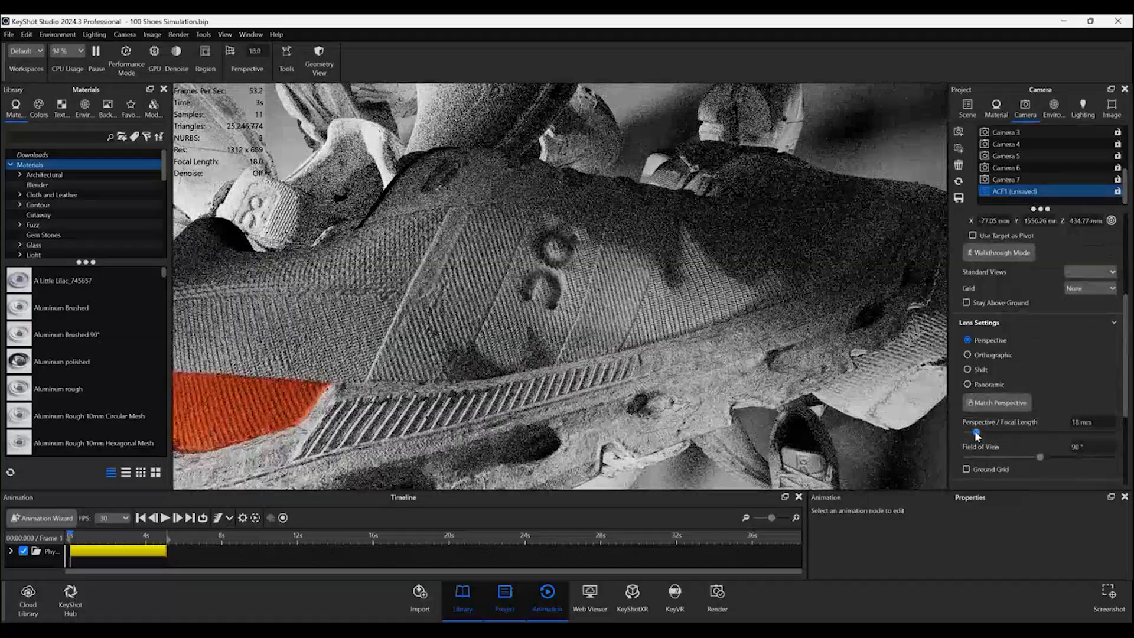
{"action": "left_click_drag", "start_coordinate": [976, 435], "coordinate": [1025, 433]}
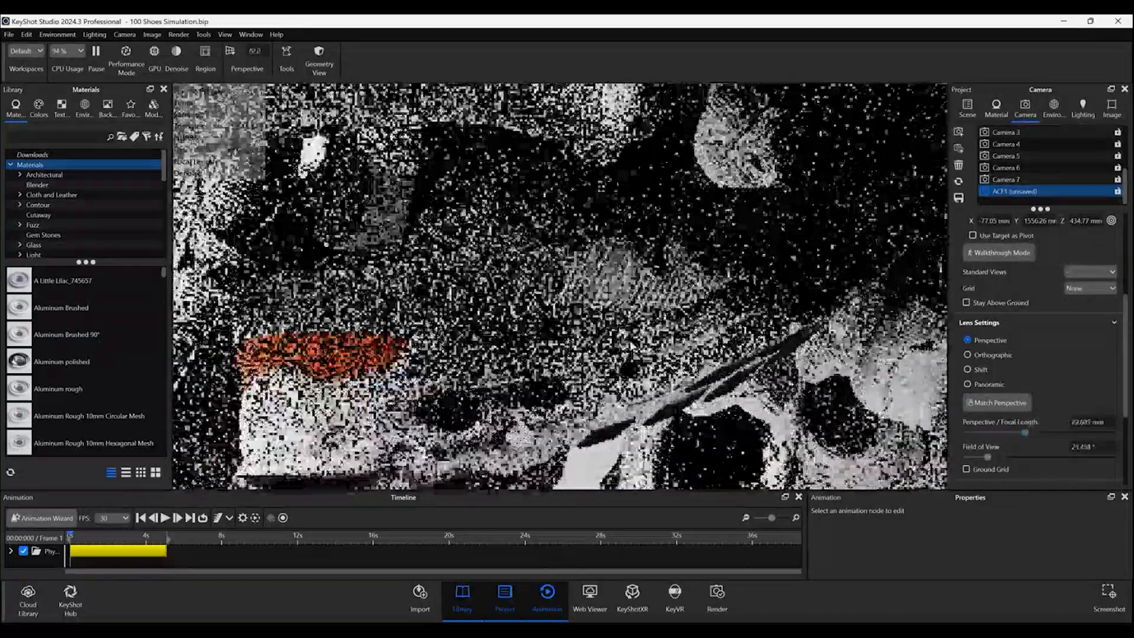
{"action": "left_click_drag", "start_coordinate": [633, 346], "coordinate": [719, 264]}
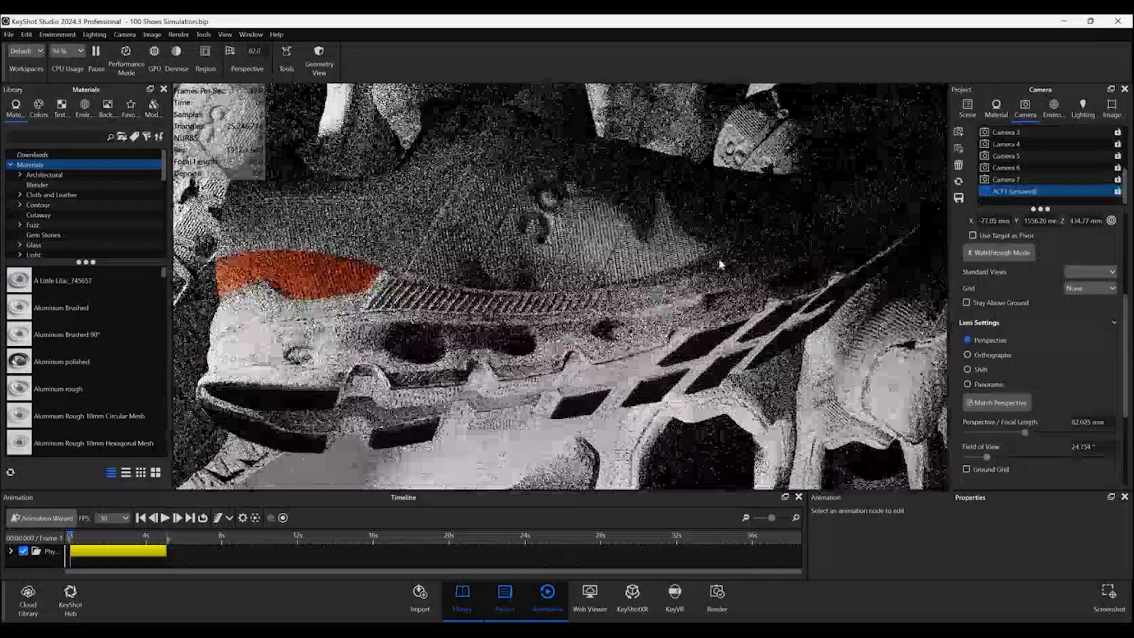
{"action": "left_click", "coordinate": [958, 198]}
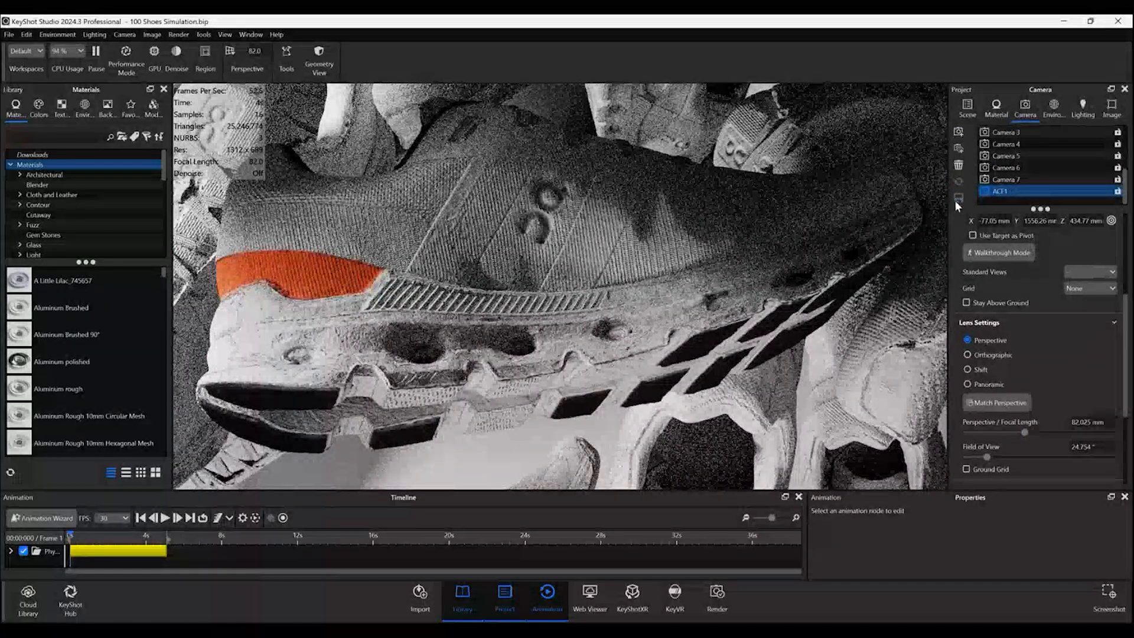
Step: Zoom in from the saved ACF1 view, then switch to Camera 7 and back to ACF1 to restore the saved view
{"action": "double_click", "coordinate": [995, 191]}
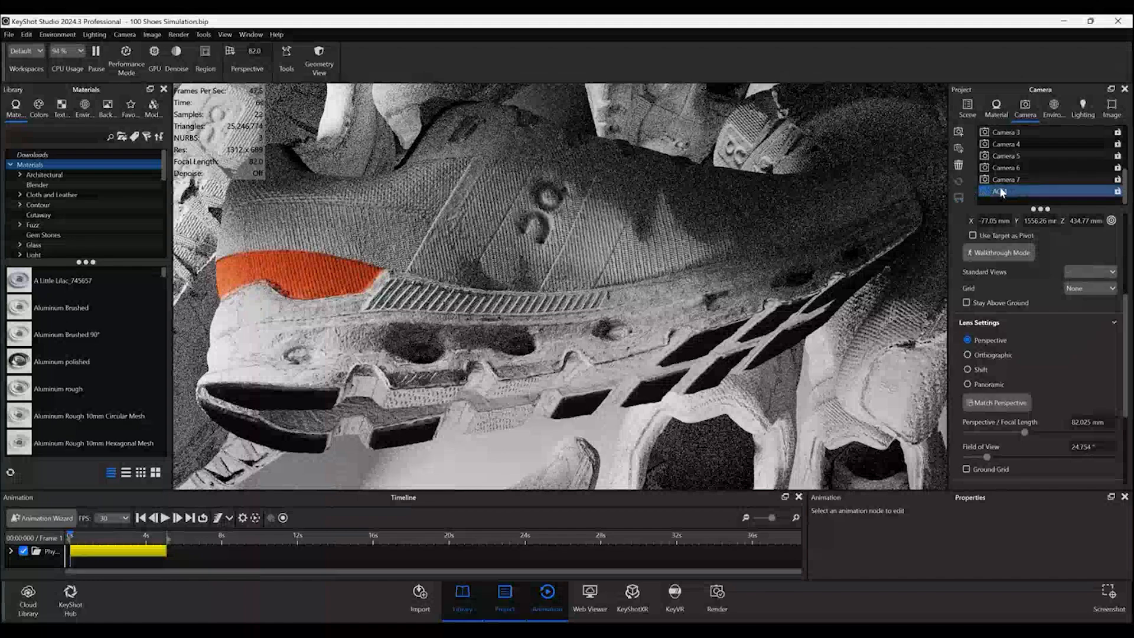
{"action": "key", "text": "Return"}
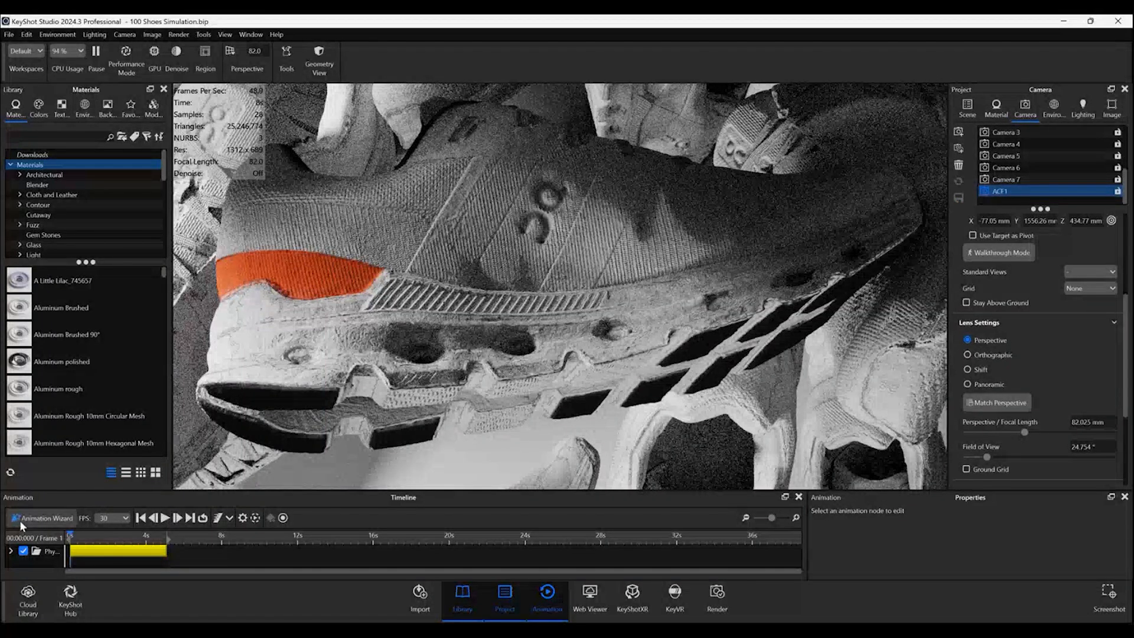
{"action": "left_click", "coordinate": [508, 396]}
{"action": "scroll", "coordinate": [509, 397], "scroll_direction": "up", "scroll_amount": 2}
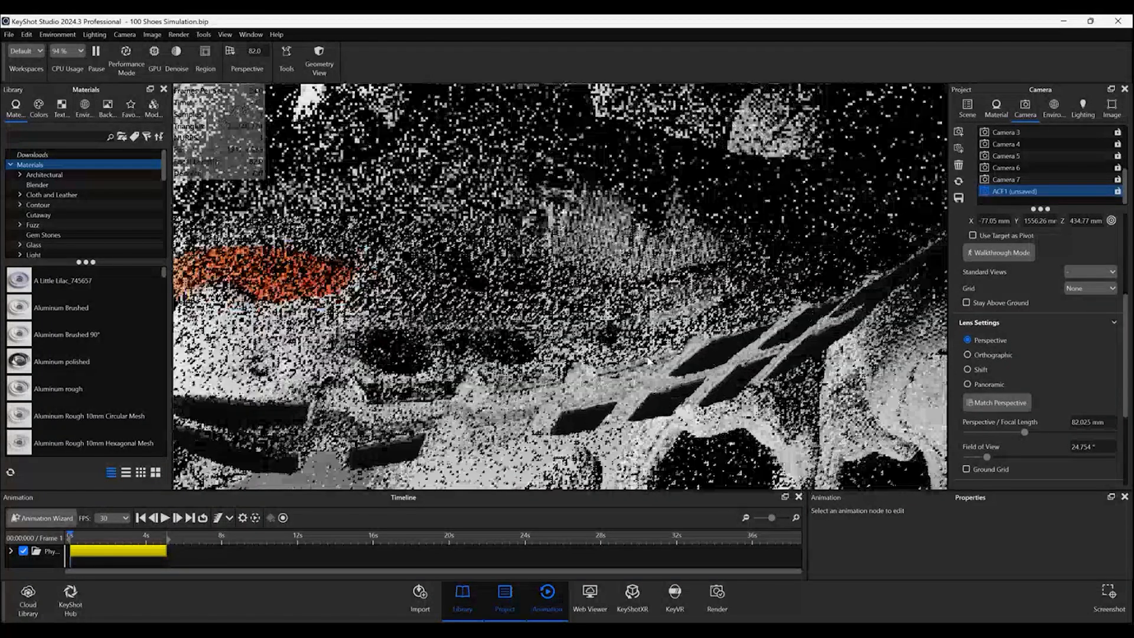
{"action": "left_click", "coordinate": [1034, 179]}
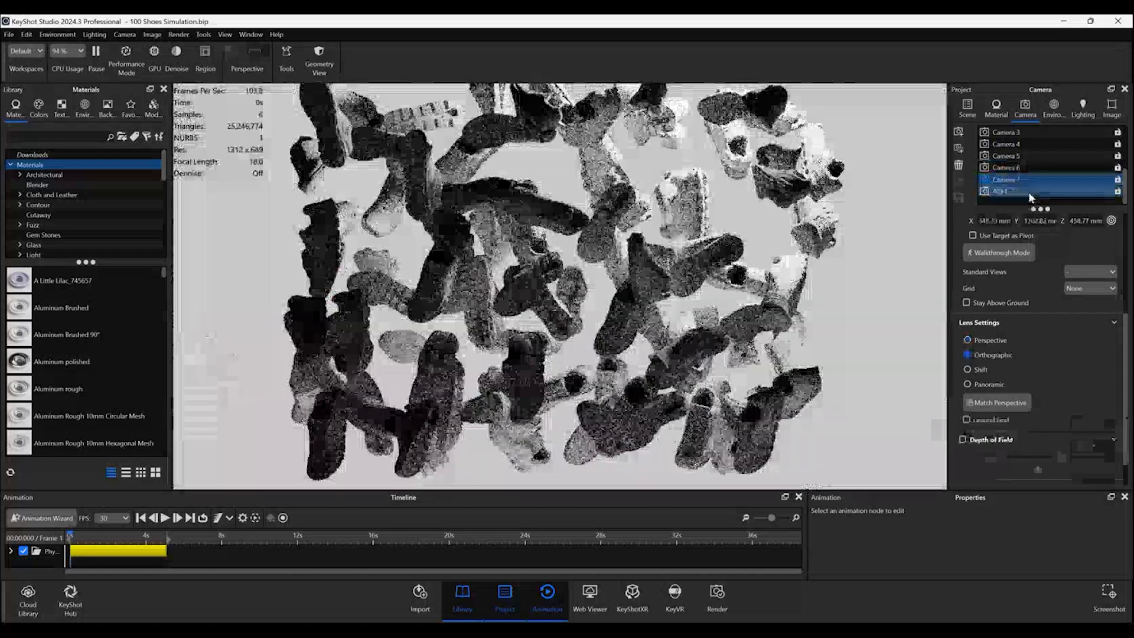
{"action": "left_click", "coordinate": [1003, 191]}
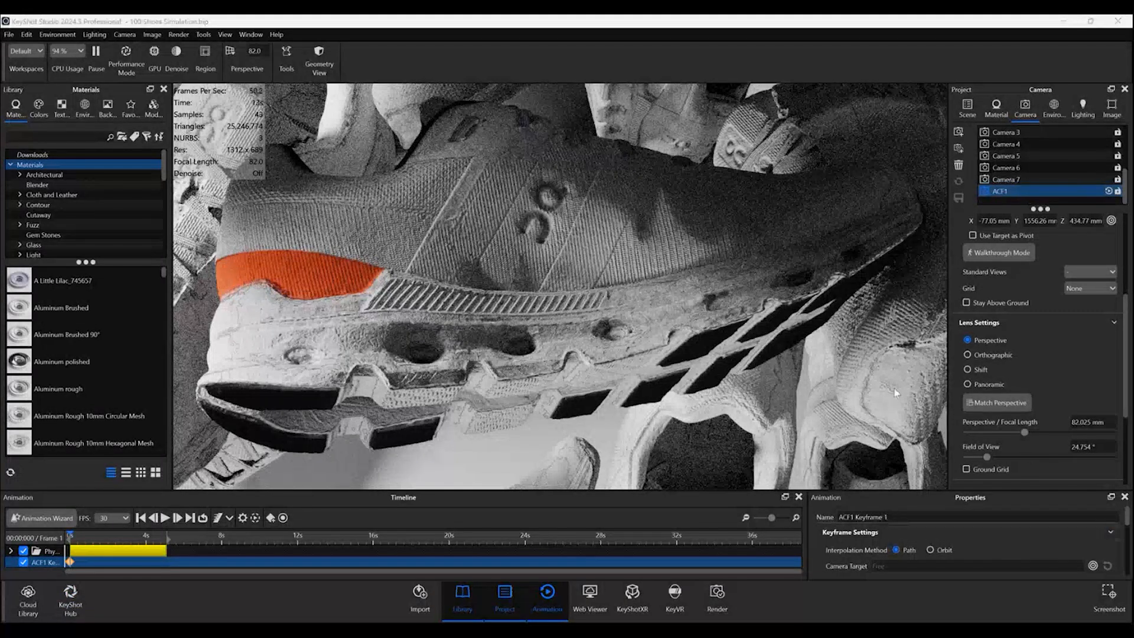
Step: Set the coloured shoe as the camera target of ACF1 Keyframe 1
{"action": "left_click_drag", "start_coordinate": [886, 498], "coordinate": [562, 216]}
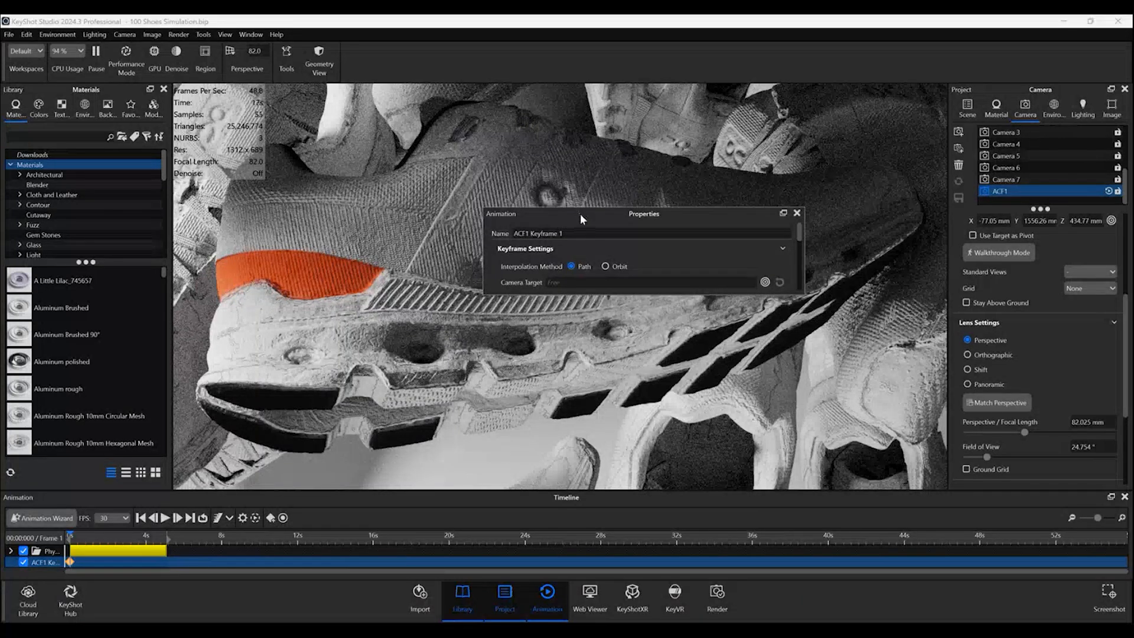
{"action": "double_click", "coordinate": [580, 214]}
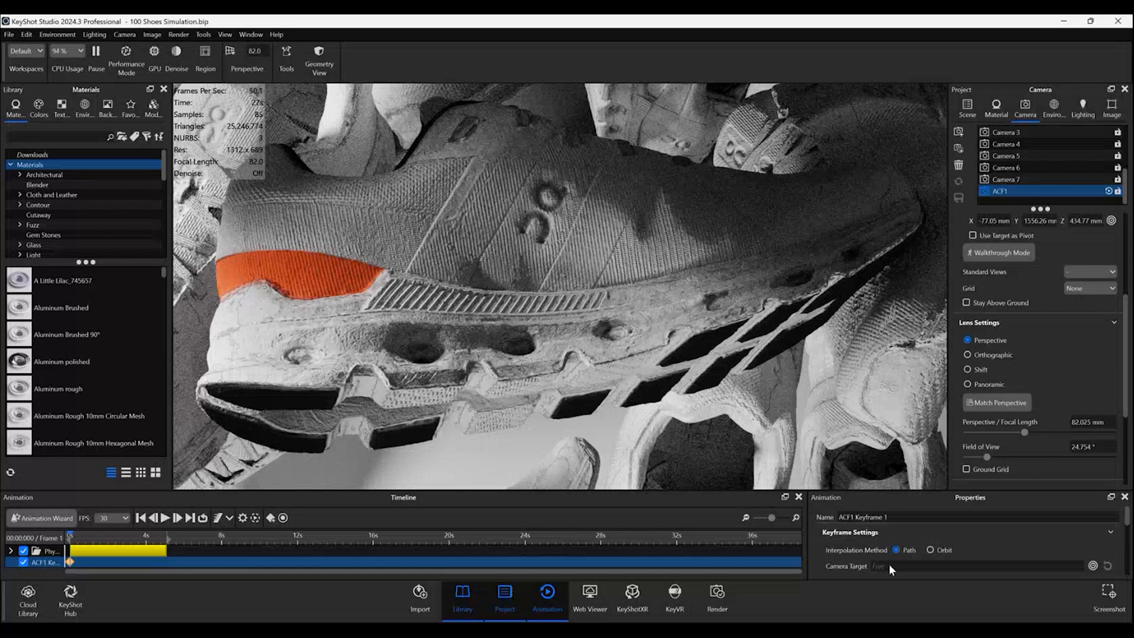
{"action": "left_click", "coordinate": [1093, 565]}
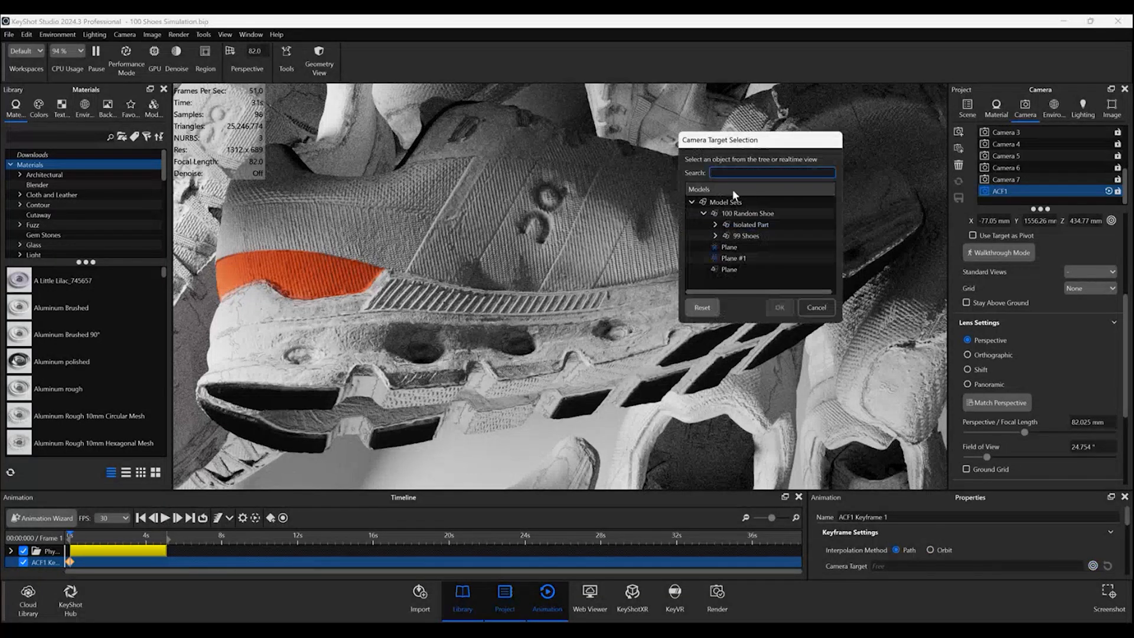
{"action": "left_click", "coordinate": [498, 246]}
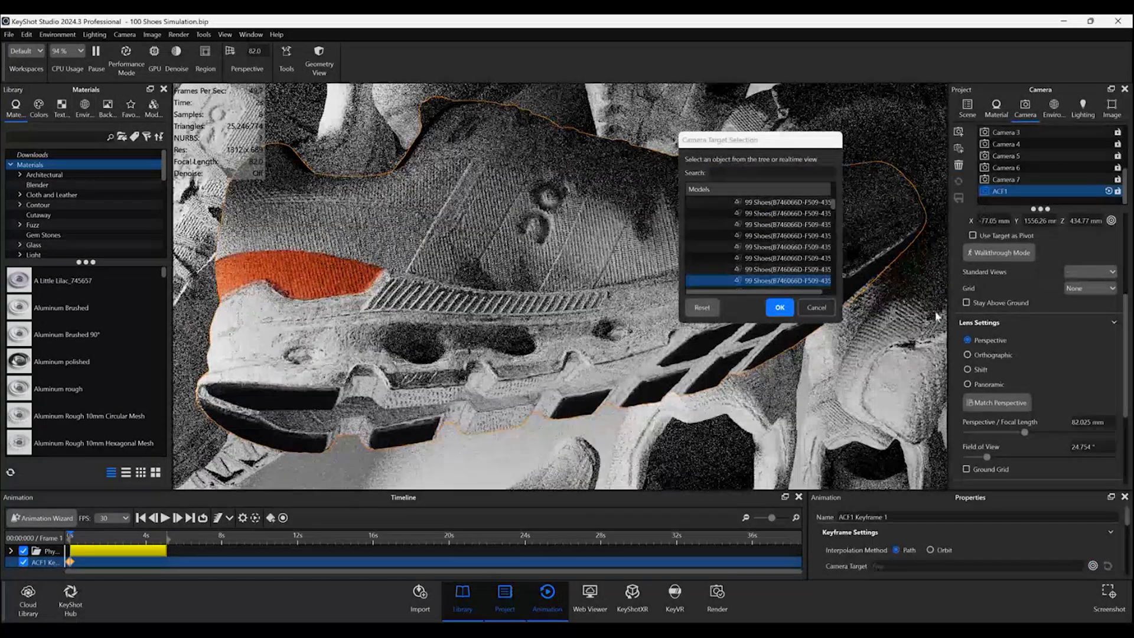
{"action": "left_click", "coordinate": [779, 307]}
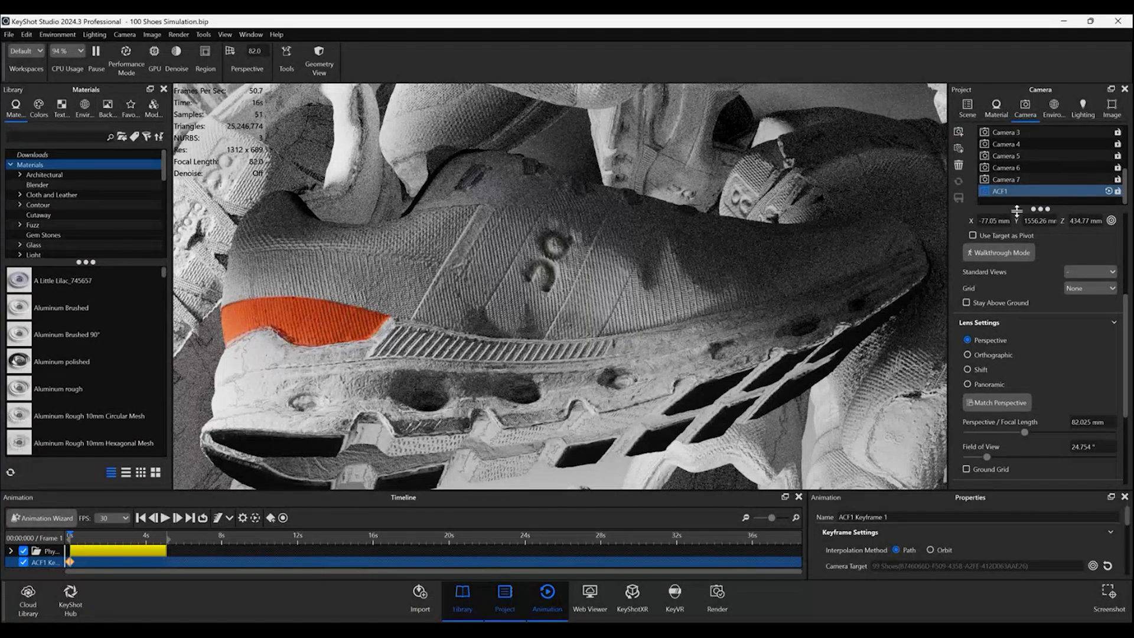
Step: At the animation's end, frame the coloured shoe close up from above its laces and add an ACF1 keyframe at about 4.97 s
{"action": "left_click", "coordinate": [189, 516]}
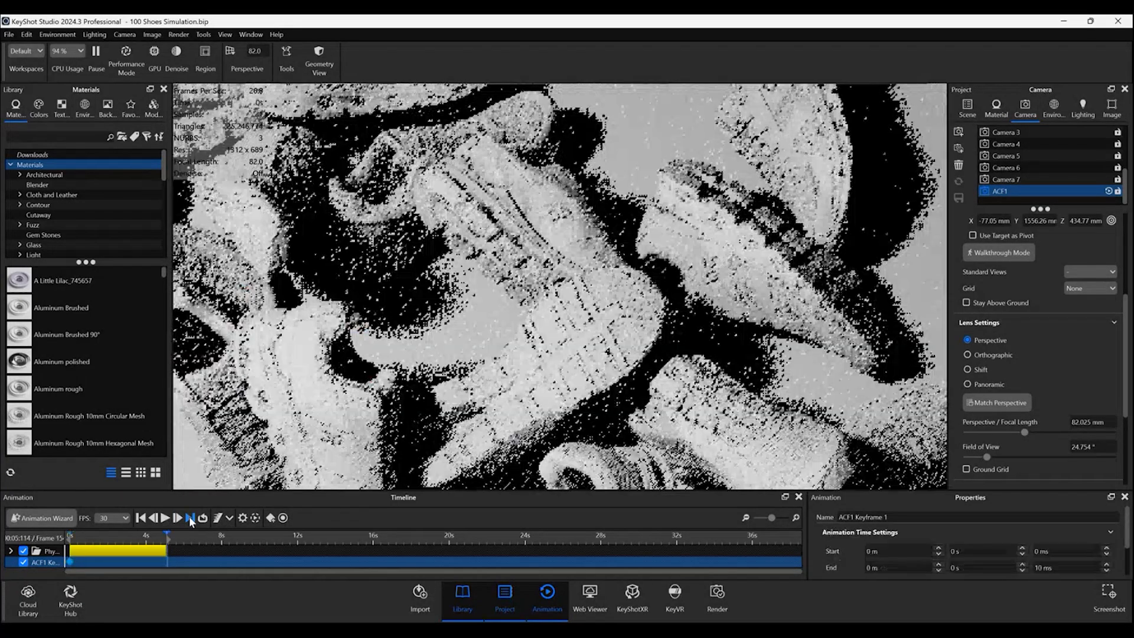
{"action": "scroll", "coordinate": [729, 86], "scroll_direction": "down", "scroll_amount": 6}
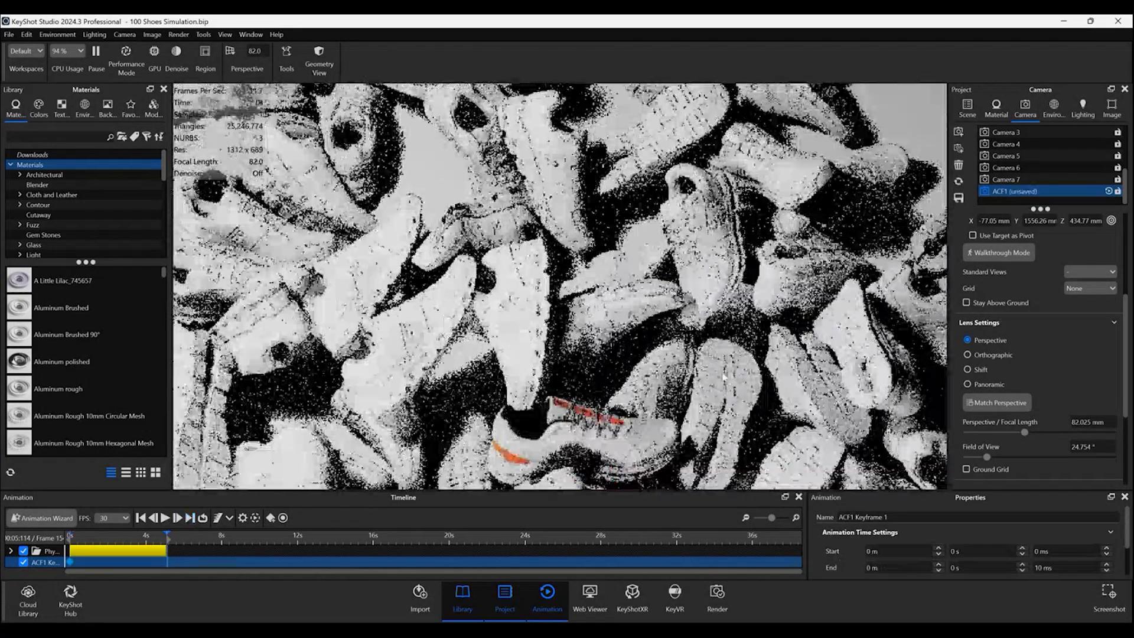
{"action": "middle_click_drag", "start_coordinate": [576, 418], "coordinate": [609, 260]}
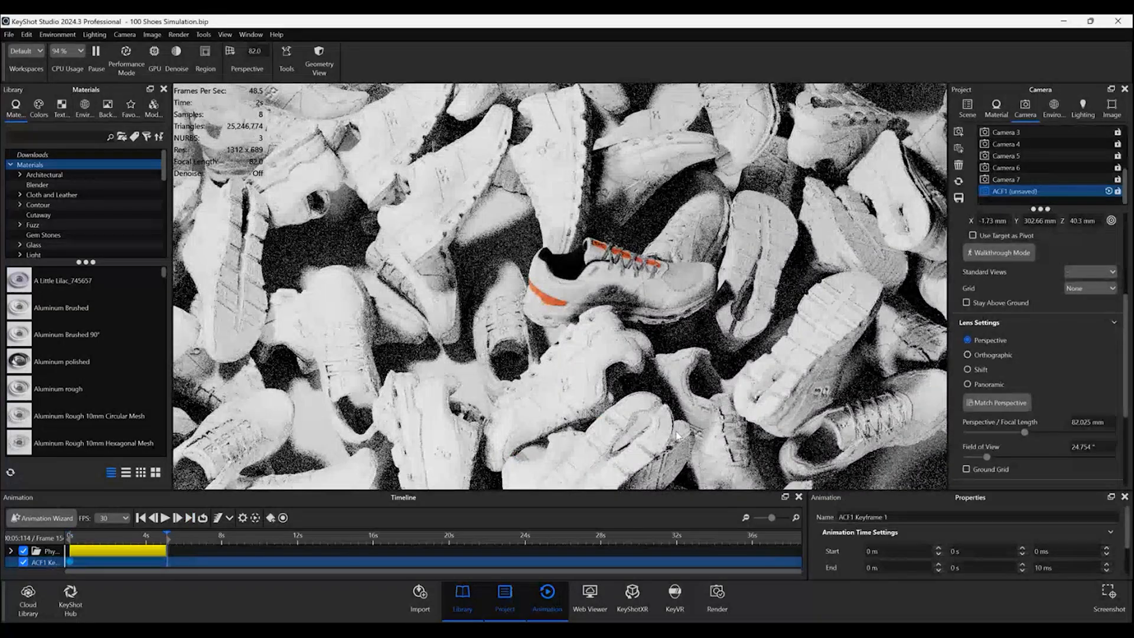
{"action": "scroll", "coordinate": [678, 436], "scroll_direction": "up", "scroll_amount": 5}
{"action": "left_click_drag", "start_coordinate": [678, 436], "coordinate": [530, 333]}
{"action": "scroll", "coordinate": [548, 400], "scroll_direction": "up", "scroll_amount": 3}
{"action": "scroll", "coordinate": [730, 417], "scroll_direction": "up", "scroll_amount": 3}
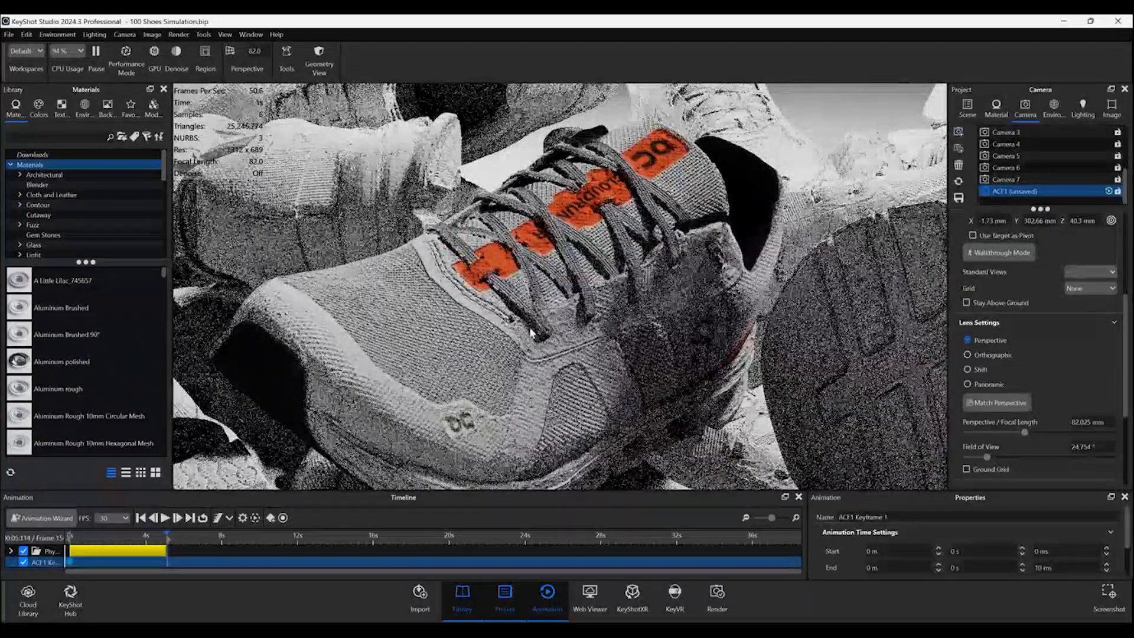
{"action": "left_click_drag", "start_coordinate": [529, 341], "coordinate": [731, 385]}
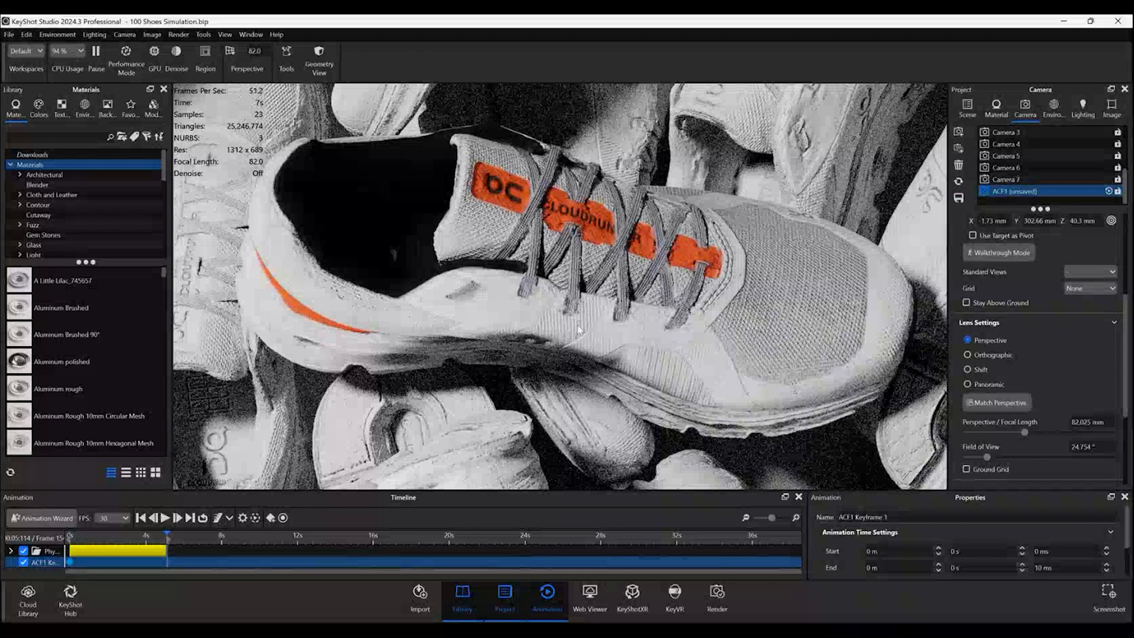
{"action": "left_click", "coordinate": [175, 568]}
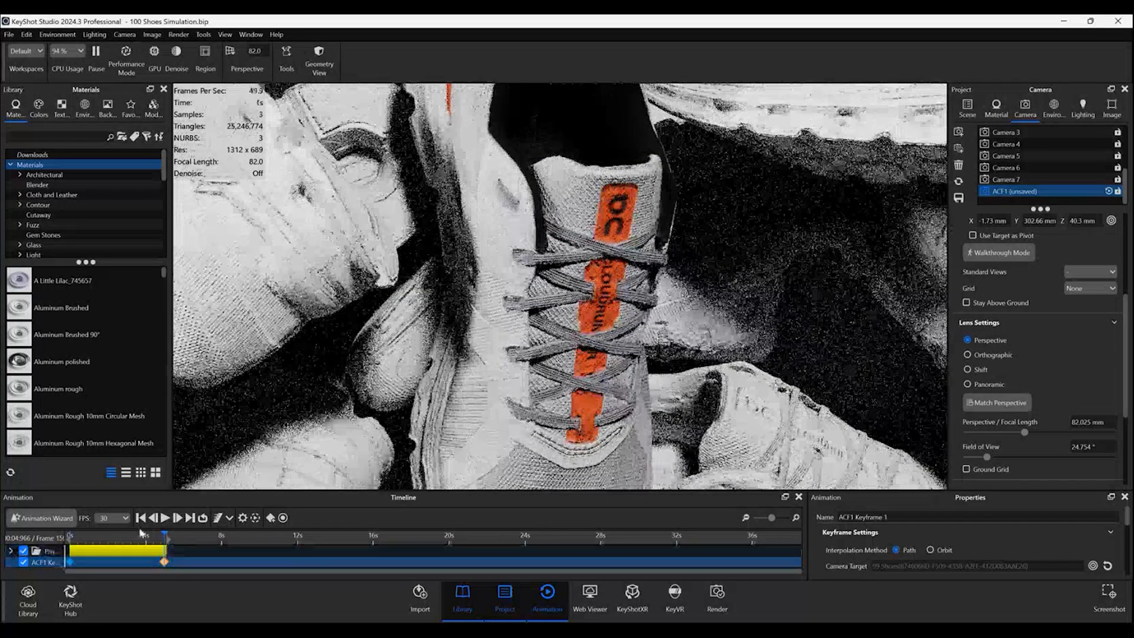
Step: Compare the first and last frames of the ACF1 camera move, and play the animation from the start
{"action": "left_click", "coordinate": [140, 519]}
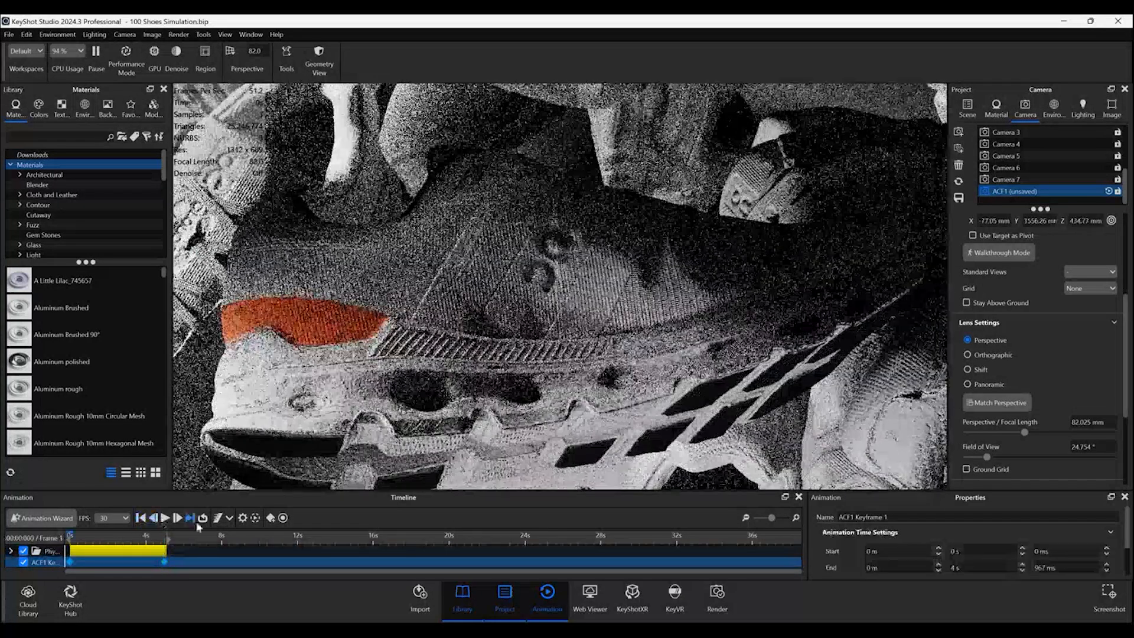
{"action": "left_click", "coordinate": [190, 517]}
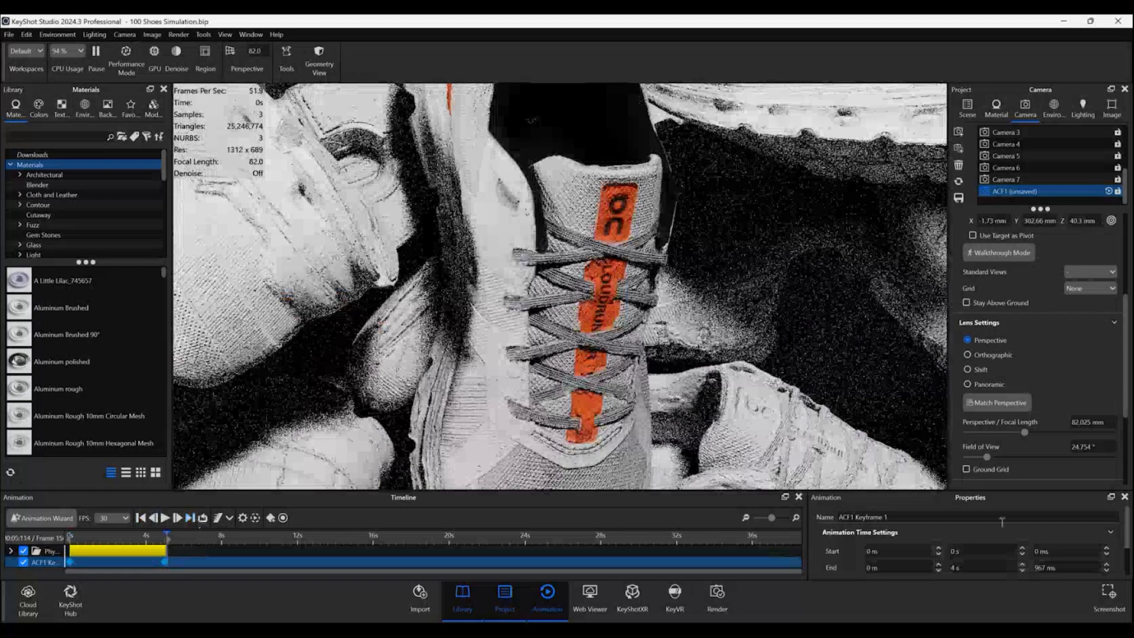
{"action": "left_click", "coordinate": [140, 518]}
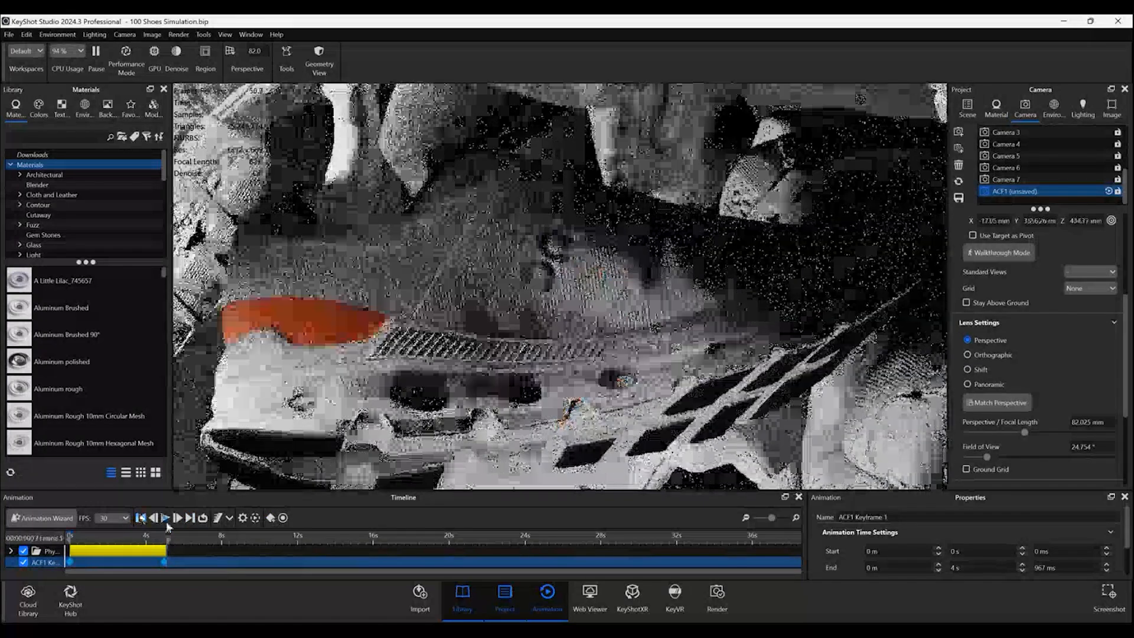
{"action": "left_click", "coordinate": [165, 518]}
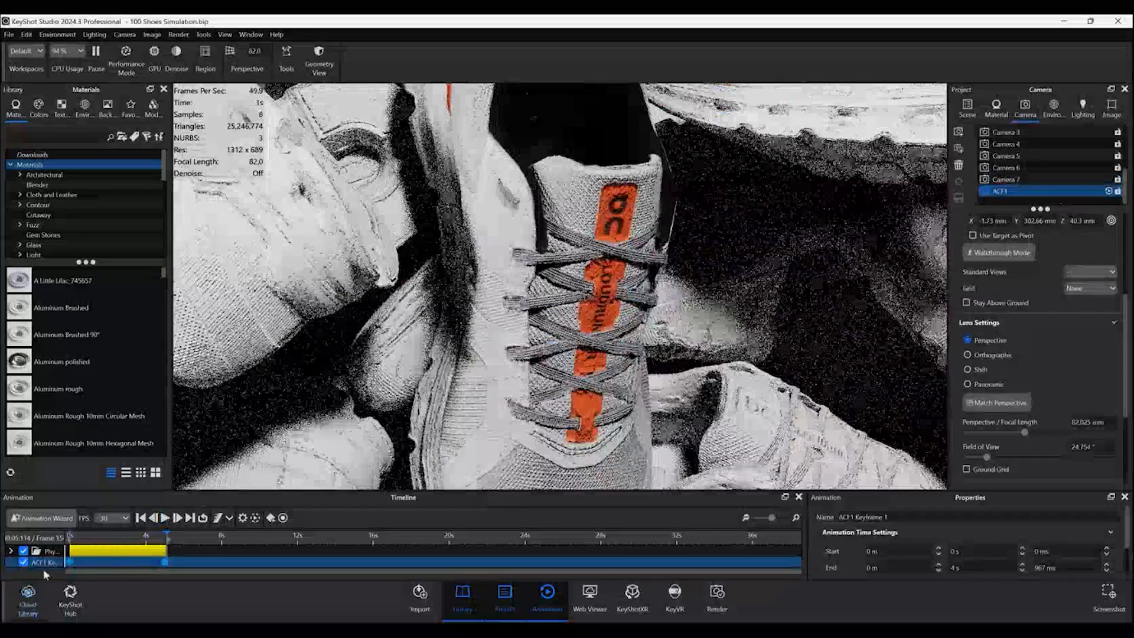
Step: Reframe the coloured shoe in a wider side view about 1.4 s into the animation and add an ACF1 keyframe at 1.5 s
{"action": "left_click_drag", "start_coordinate": [166, 534], "coordinate": [97, 537]}
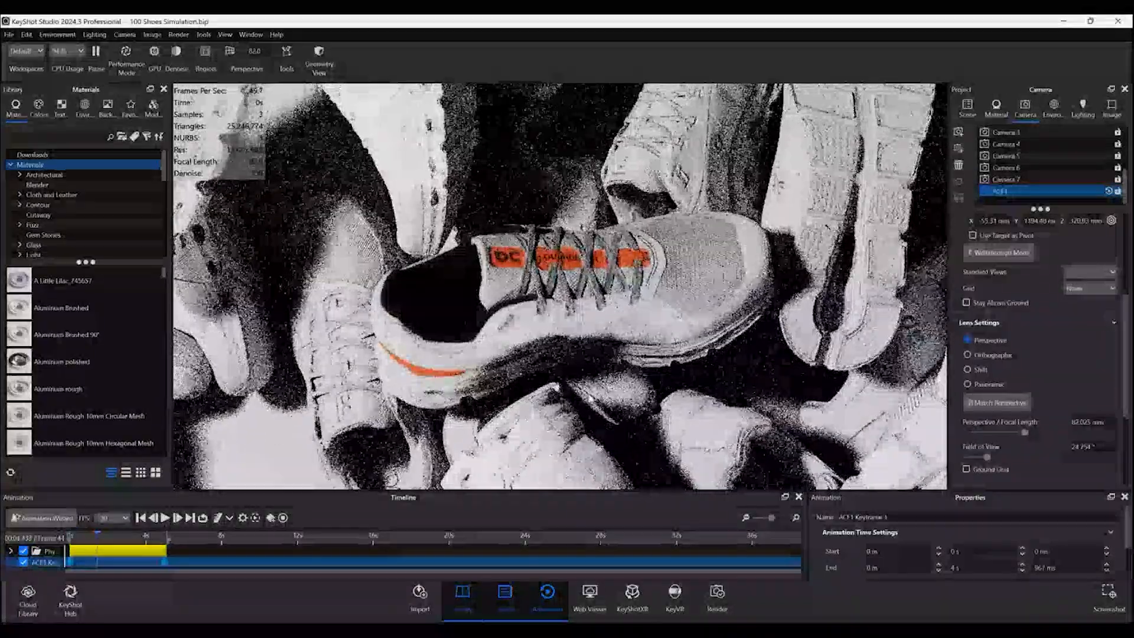
{"action": "left_click_drag", "start_coordinate": [662, 470], "coordinate": [656, 372]}
{"action": "left_click_drag", "start_coordinate": [589, 338], "coordinate": [546, 257]}
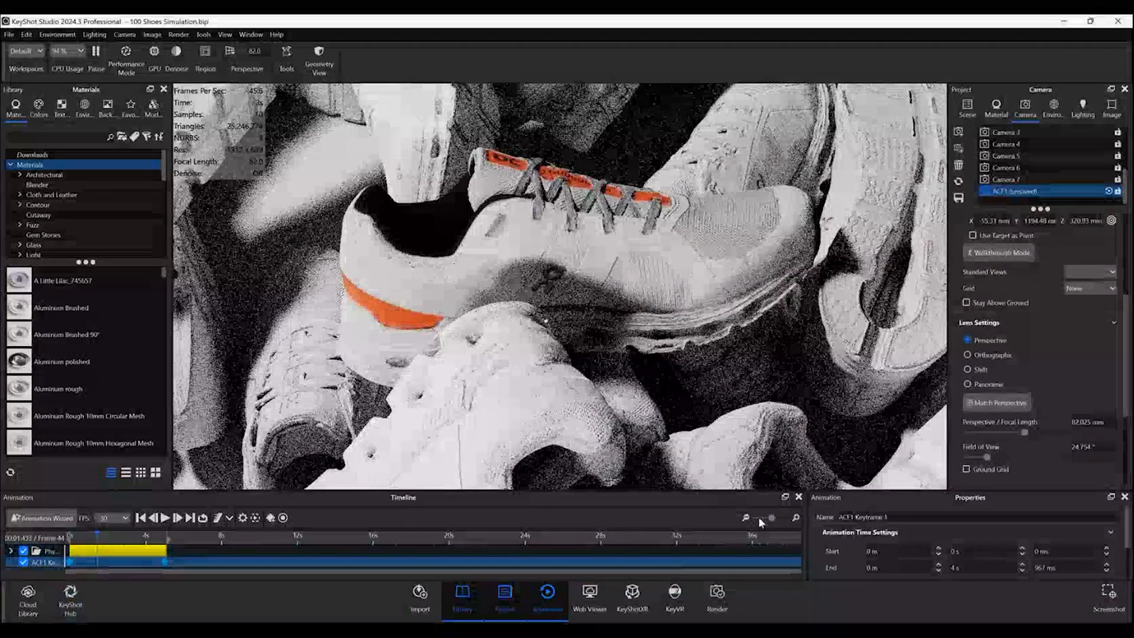
{"action": "left_click_drag", "start_coordinate": [772, 518], "coordinate": [775, 518]}
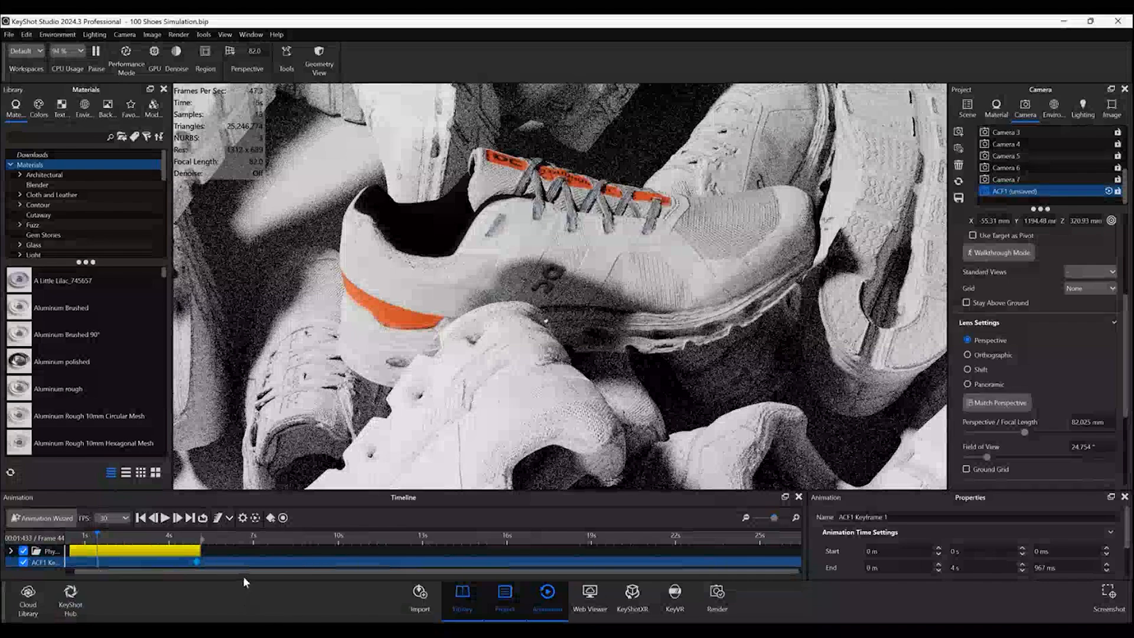
{"action": "left_click_drag", "start_coordinate": [244, 572], "coordinate": [116, 565]}
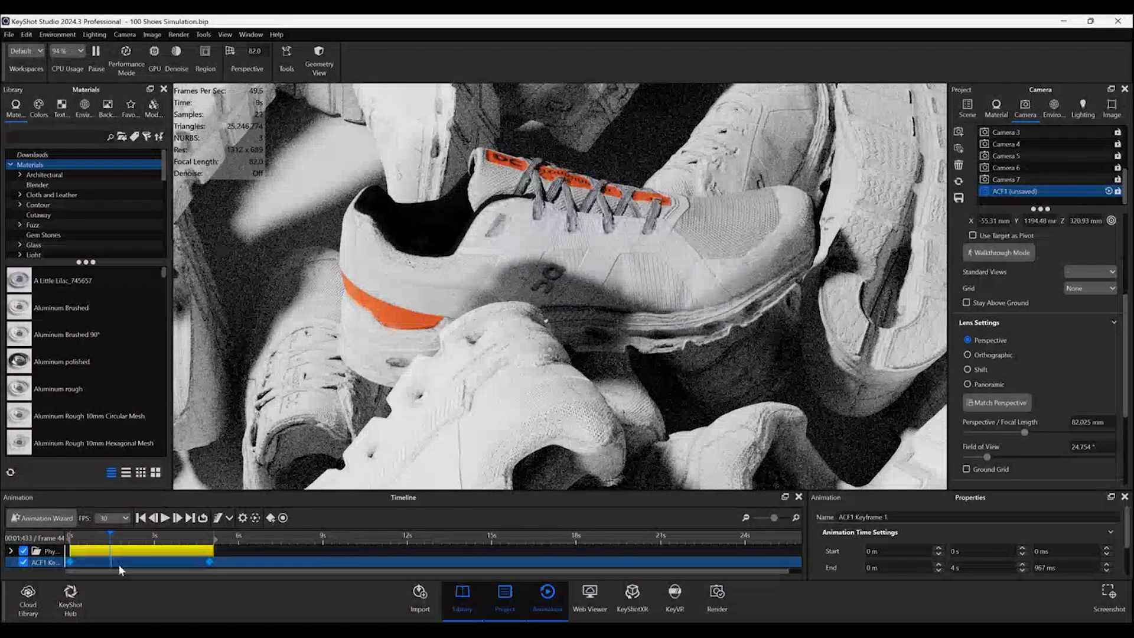
{"action": "double_click", "coordinate": [112, 563]}
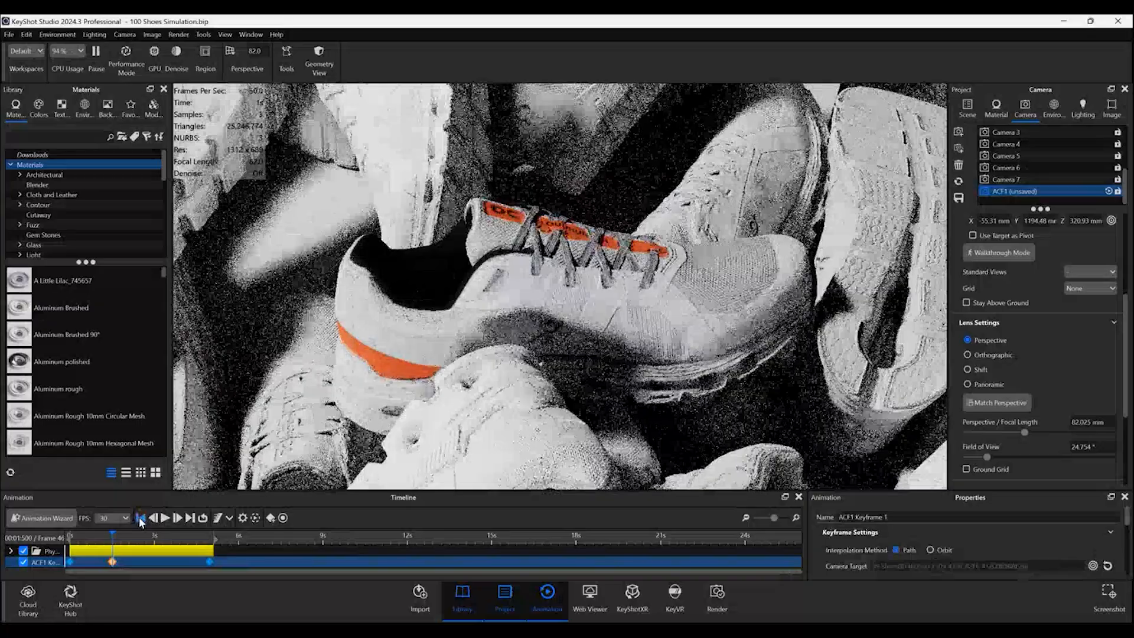
Step: Play the three-keyframe ACF1 camera move from the start and return to the first frame
{"action": "left_click", "coordinate": [140, 517]}
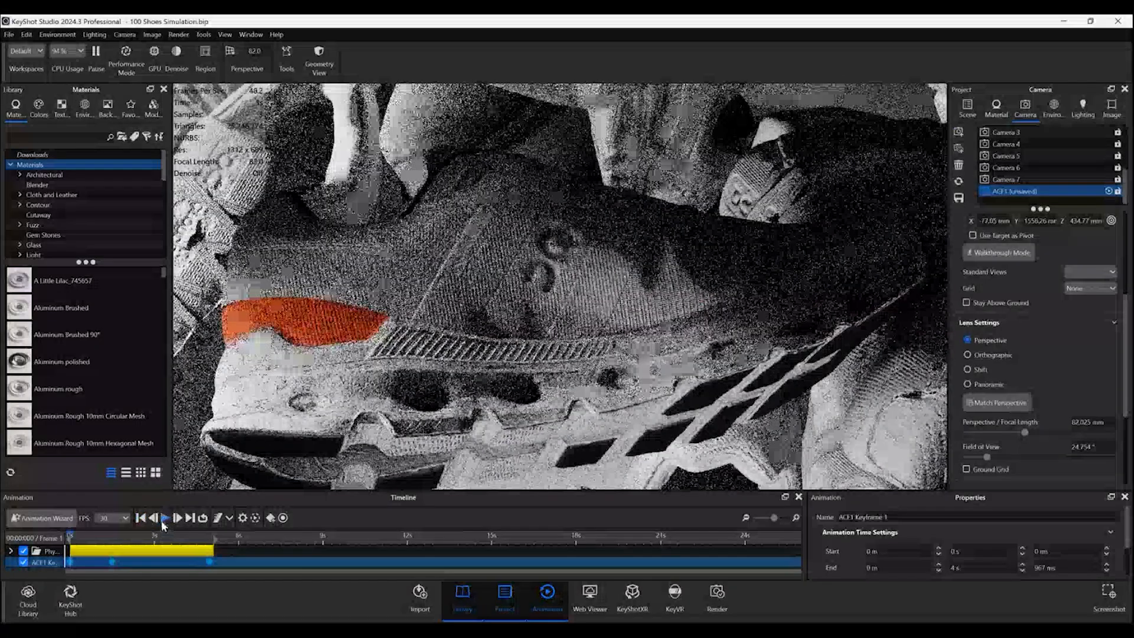
{"action": "left_click", "coordinate": [164, 519]}
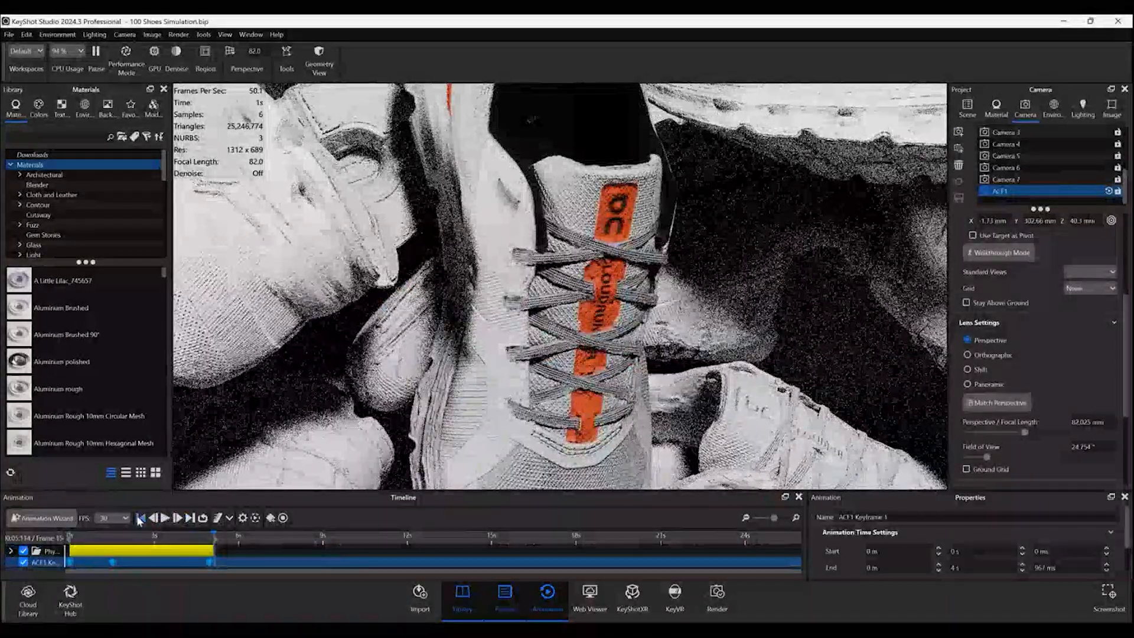
{"action": "left_click", "coordinate": [140, 518]}
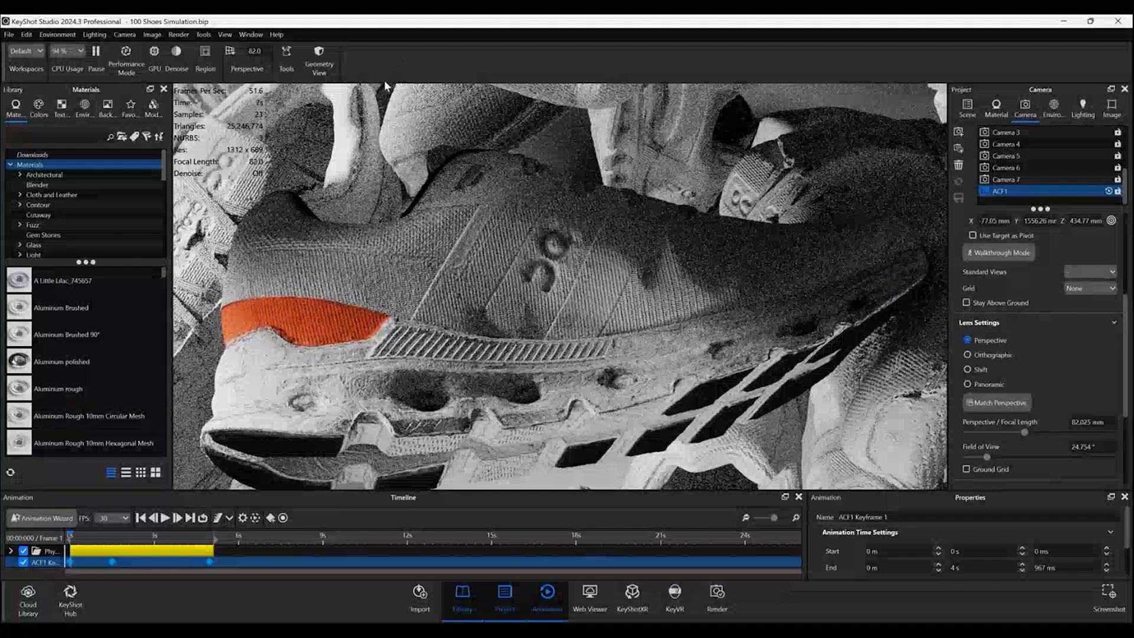
Step: Open the Geometry View, decline bounding box drawing, and examine the animation path around the shoes
{"action": "left_click", "coordinate": [320, 69]}
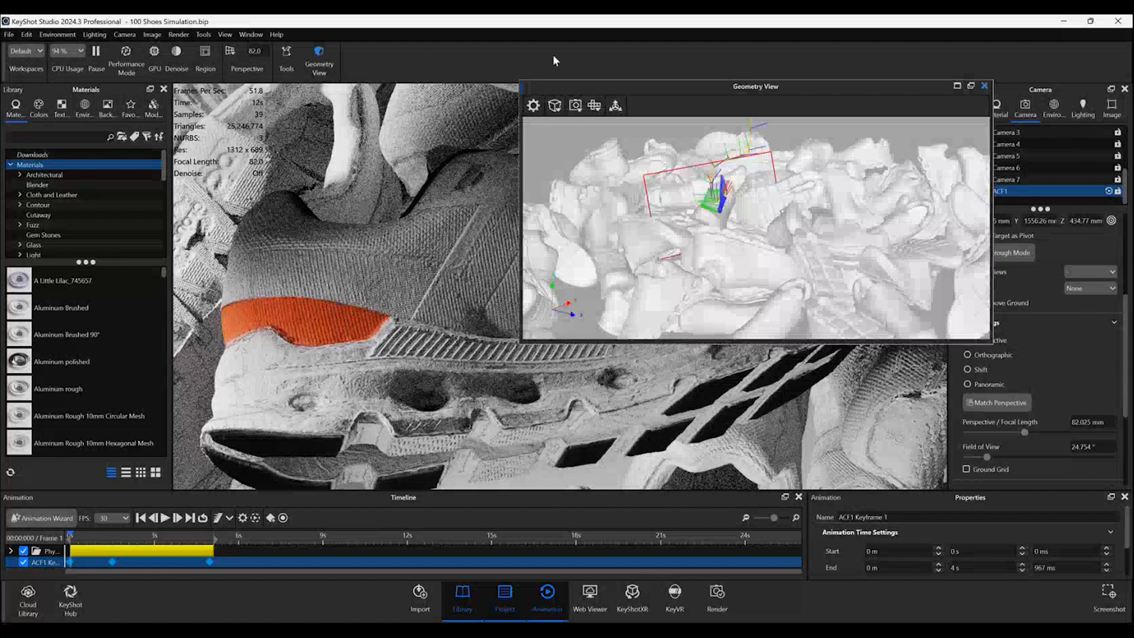
{"action": "left_click", "coordinate": [985, 86]}
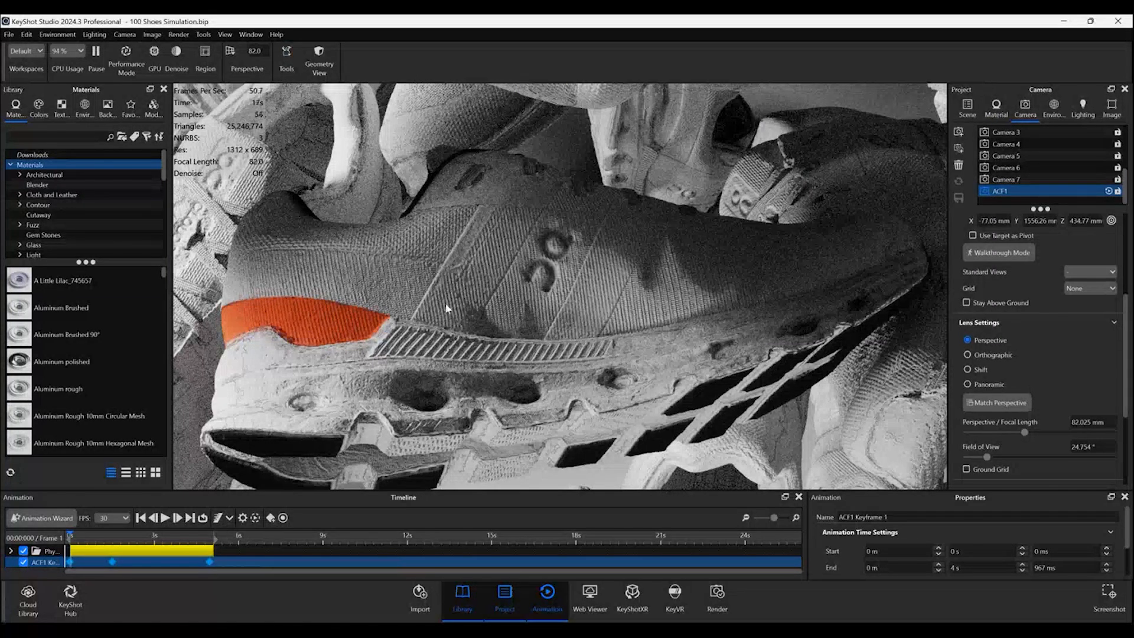
{"action": "left_click", "coordinate": [336, 69]}
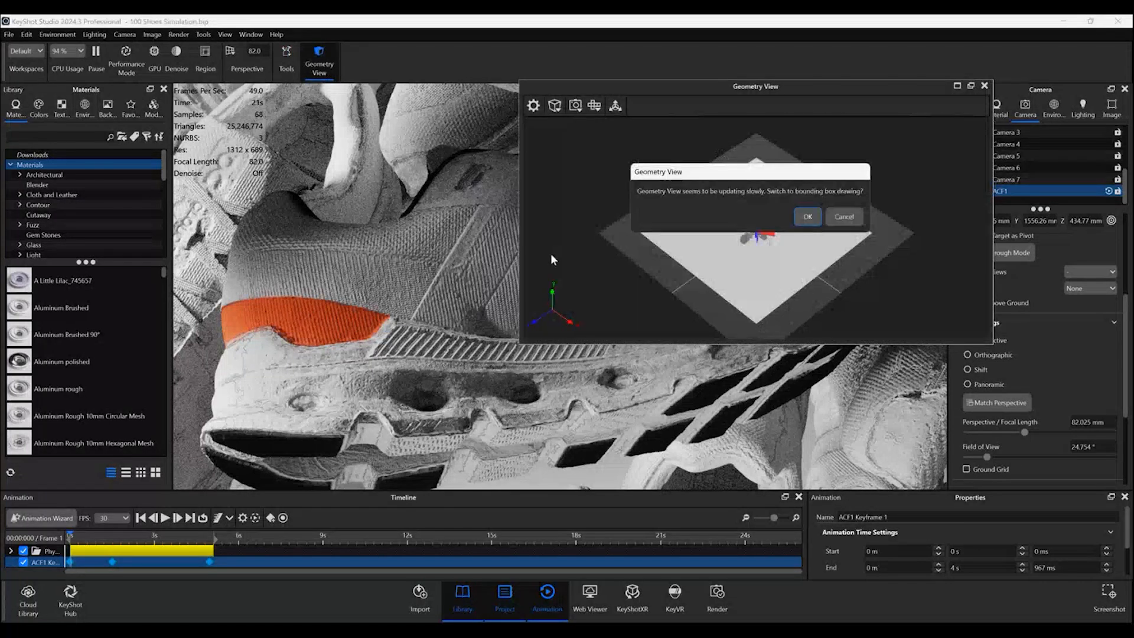
{"action": "left_click", "coordinate": [833, 216]}
{"action": "scroll", "coordinate": [742, 257], "scroll_direction": "up", "scroll_amount": 5}
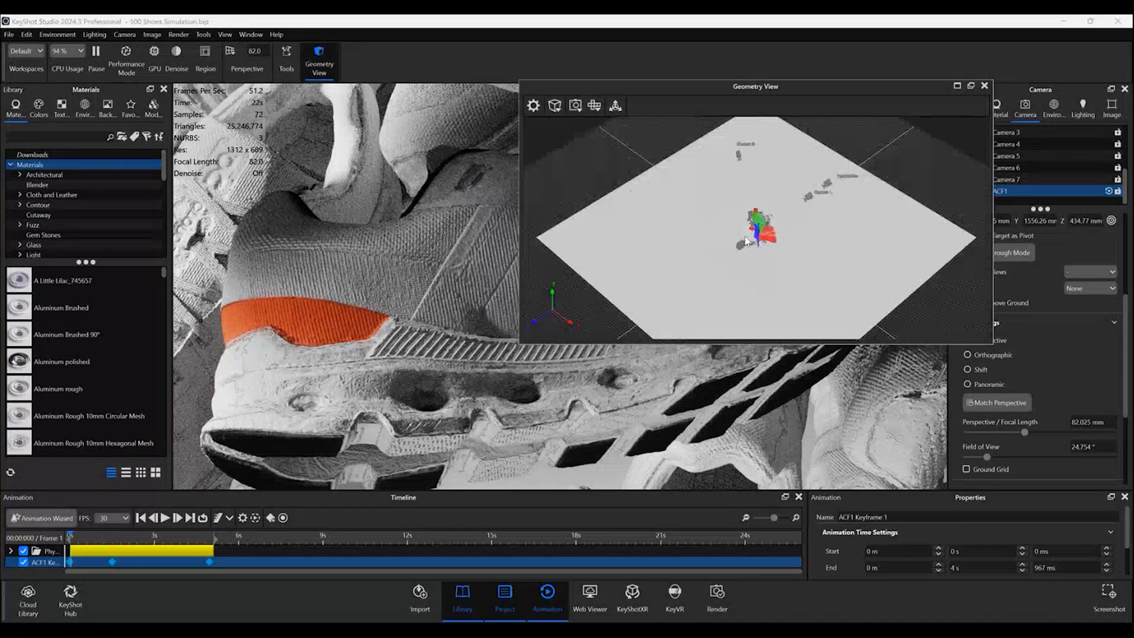
{"action": "scroll", "coordinate": [750, 236], "scroll_direction": "up", "scroll_amount": 10}
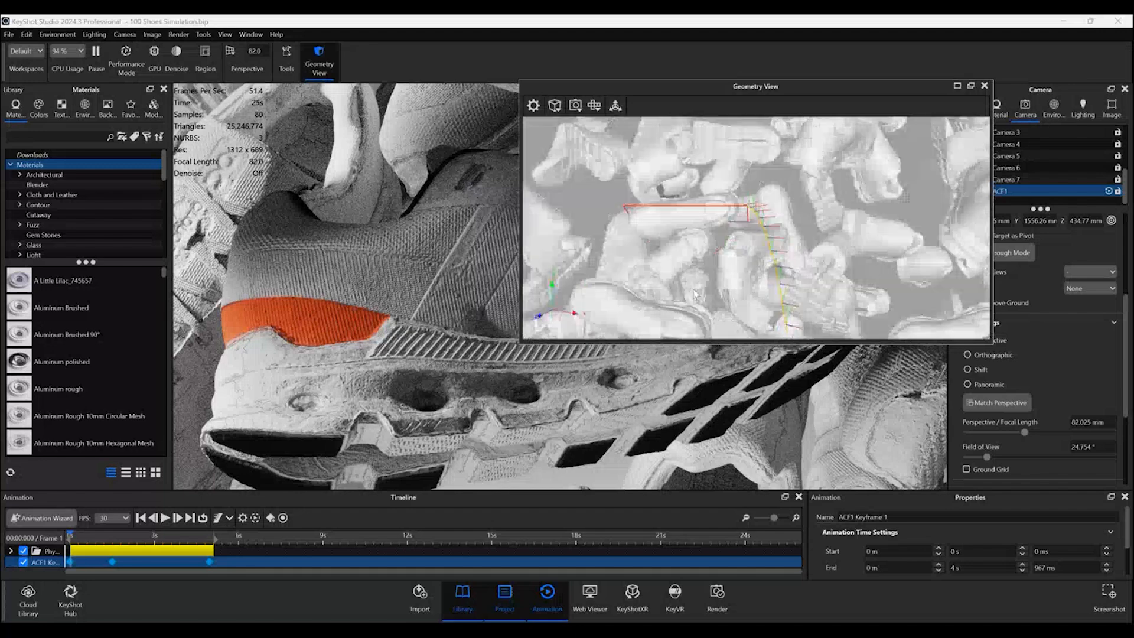
{"action": "scroll", "coordinate": [650, 269], "scroll_direction": "down", "scroll_amount": 6}
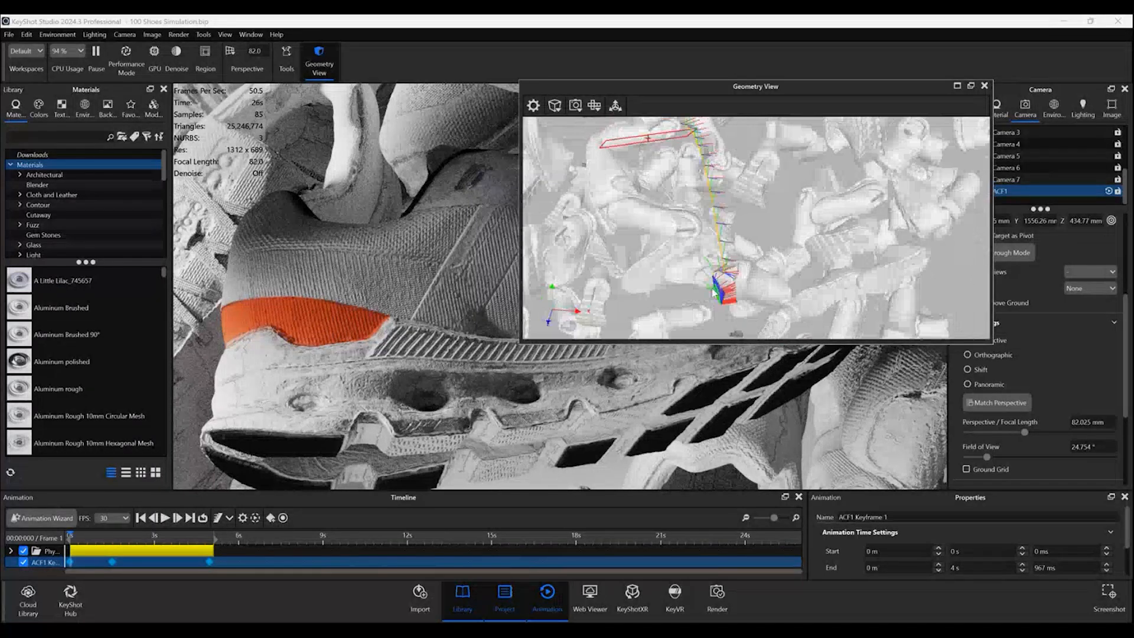
{"action": "left_click_drag", "start_coordinate": [757, 295], "coordinate": [1006, 267]}
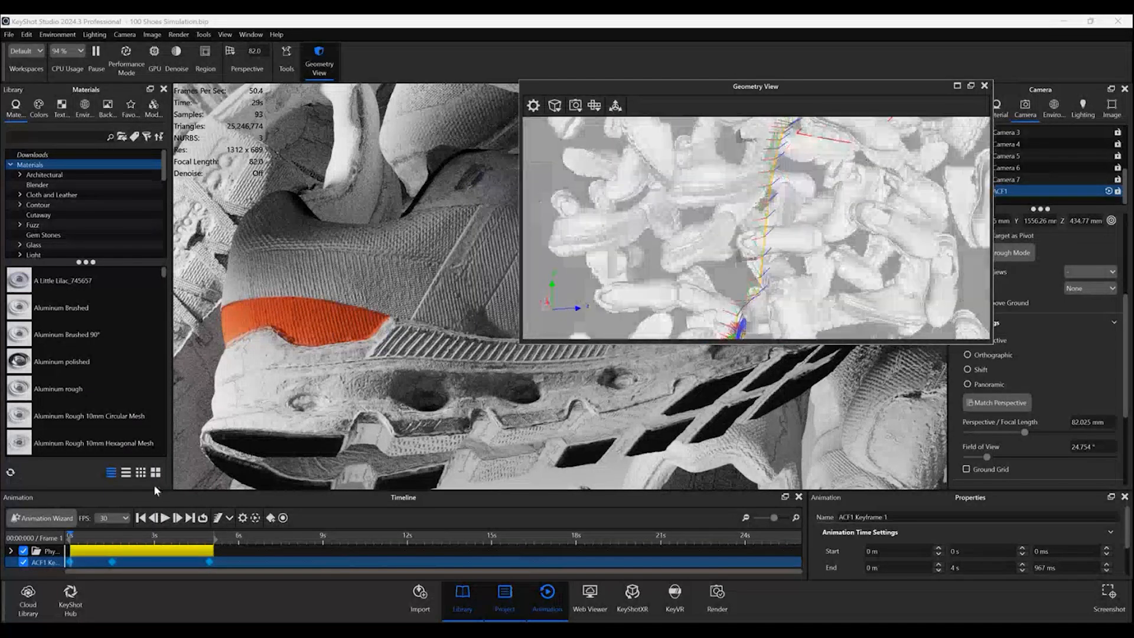
Step: Advance the animation to 4.5 s and examine the path and camera above the shoe pile from the side in the Geometry View
{"action": "left_click_drag", "start_coordinate": [80, 541], "coordinate": [197, 535]}
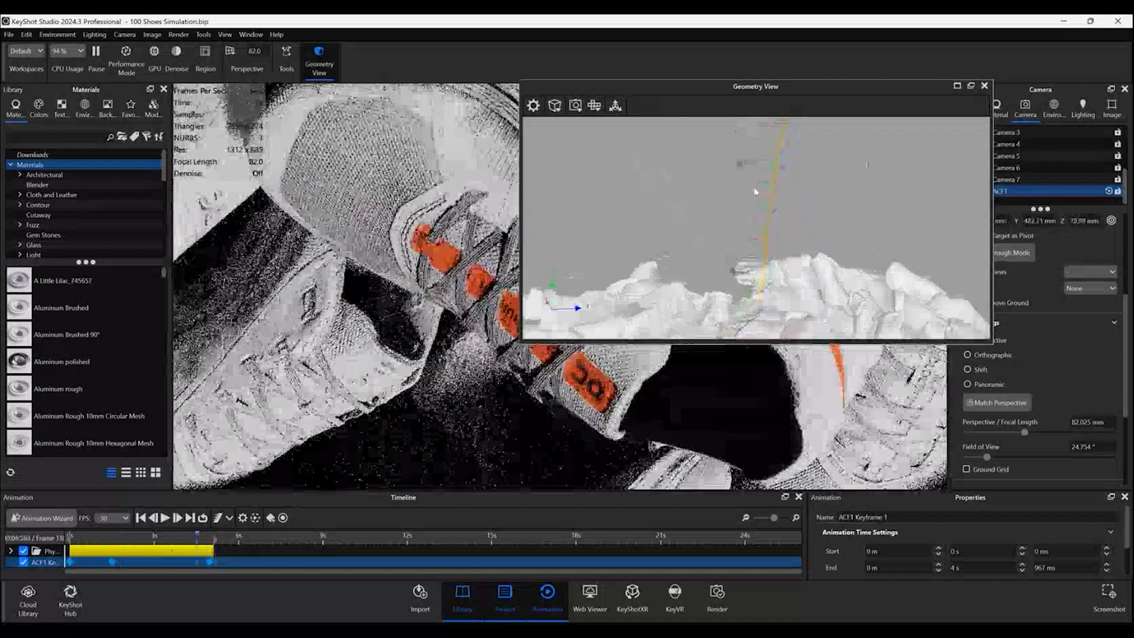
{"action": "scroll", "coordinate": [744, 191], "scroll_direction": "up", "scroll_amount": 5}
{"action": "left_click_drag", "start_coordinate": [728, 407], "coordinate": [731, 242]}
{"action": "scroll", "coordinate": [728, 295], "scroll_direction": "down", "scroll_amount": 10}
{"action": "scroll", "coordinate": [783, 283], "scroll_direction": "up", "scroll_amount": 5}
{"action": "mouse_move", "coordinate": [731, 236]}
{"action": "middle_mouse_down"}
{"action": "mouse_move", "coordinate": [770, 299]}
{"action": "mouse_move", "coordinate": [738, 208]}
{"action": "mouse_move", "coordinate": [725, 271]}
{"action": "mouse_move", "coordinate": [720, 231]}
{"action": "middle_mouse_up"}
{"action": "scroll", "coordinate": [745, 271], "scroll_direction": "up", "scroll_amount": 5}
{"action": "scroll", "coordinate": [770, 300], "scroll_direction": "down", "scroll_amount": 2}
{"action": "scroll", "coordinate": [736, 230], "scroll_direction": "down", "scroll_amount": 5}
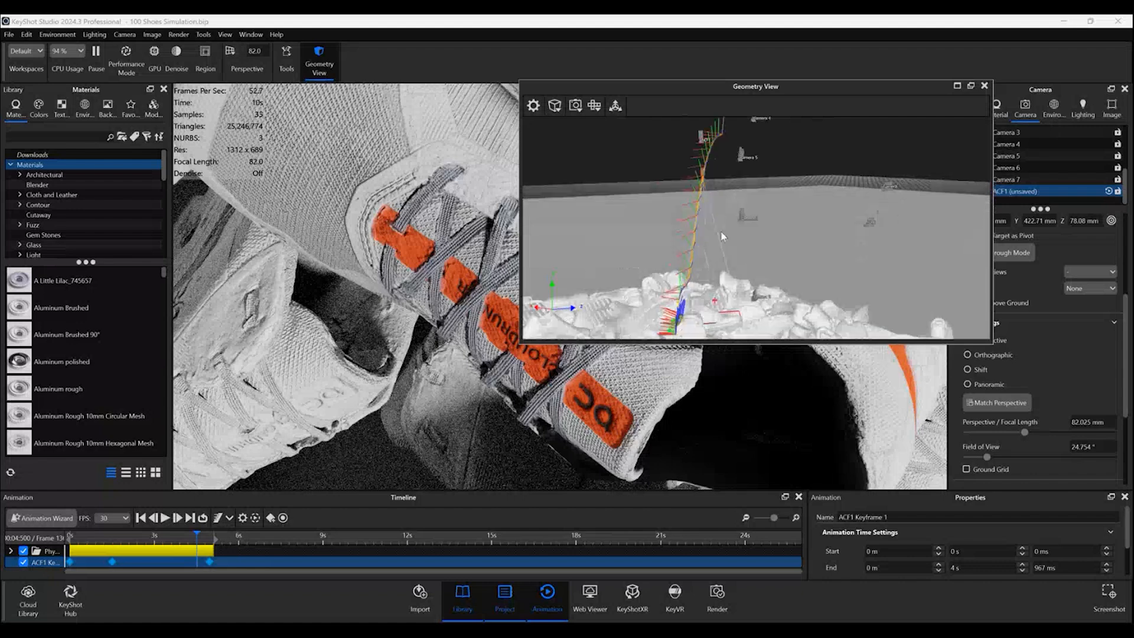
{"action": "middle_click_drag", "start_coordinate": [689, 276], "coordinate": [690, 267]}
{"action": "left_click_drag", "start_coordinate": [692, 271], "coordinate": [739, 232]}
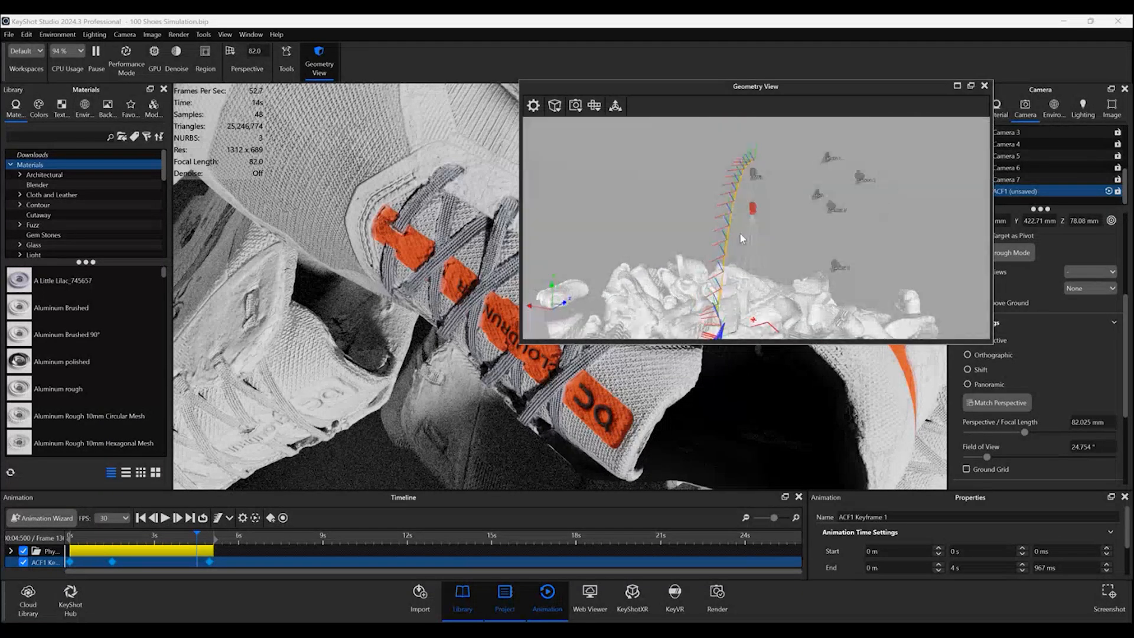
Step: Enlarge the Geometry View and scrub through the animation to check how the ACF1 camera travels with the shoe
{"action": "left_click", "coordinate": [127, 537]}
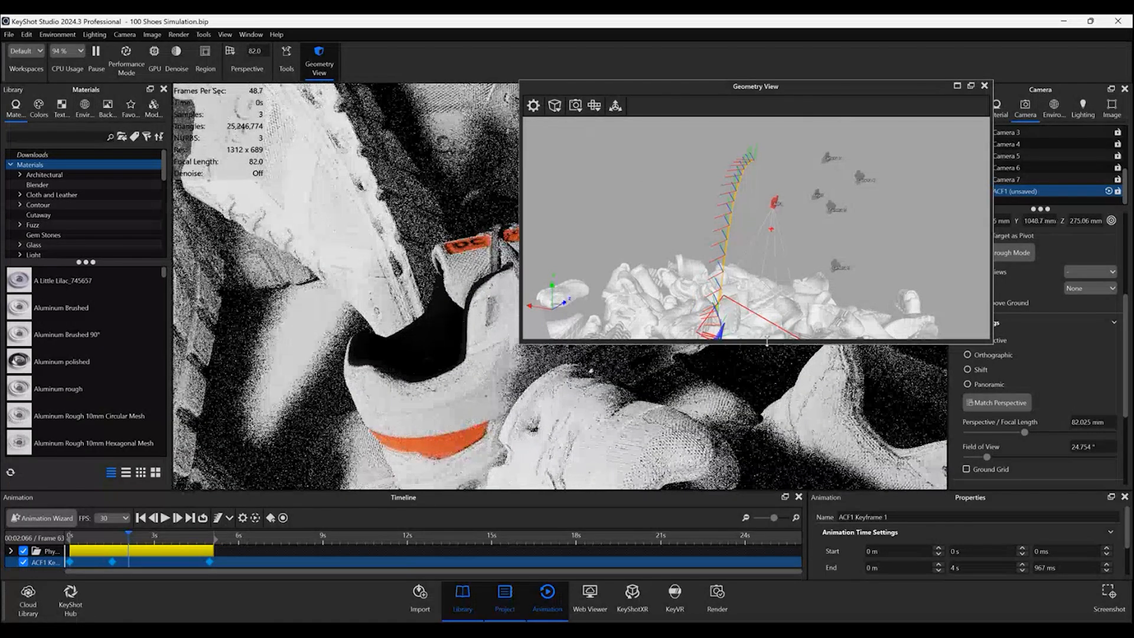
{"action": "left_click_drag", "start_coordinate": [763, 341], "coordinate": [763, 480]}
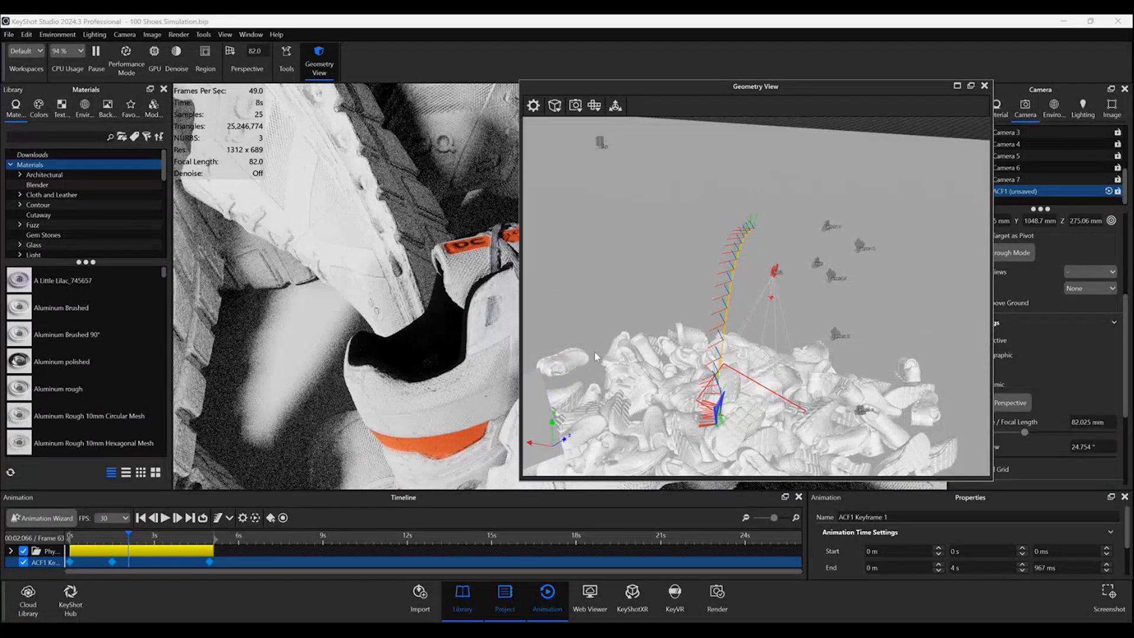
{"action": "left_click", "coordinate": [92, 536]}
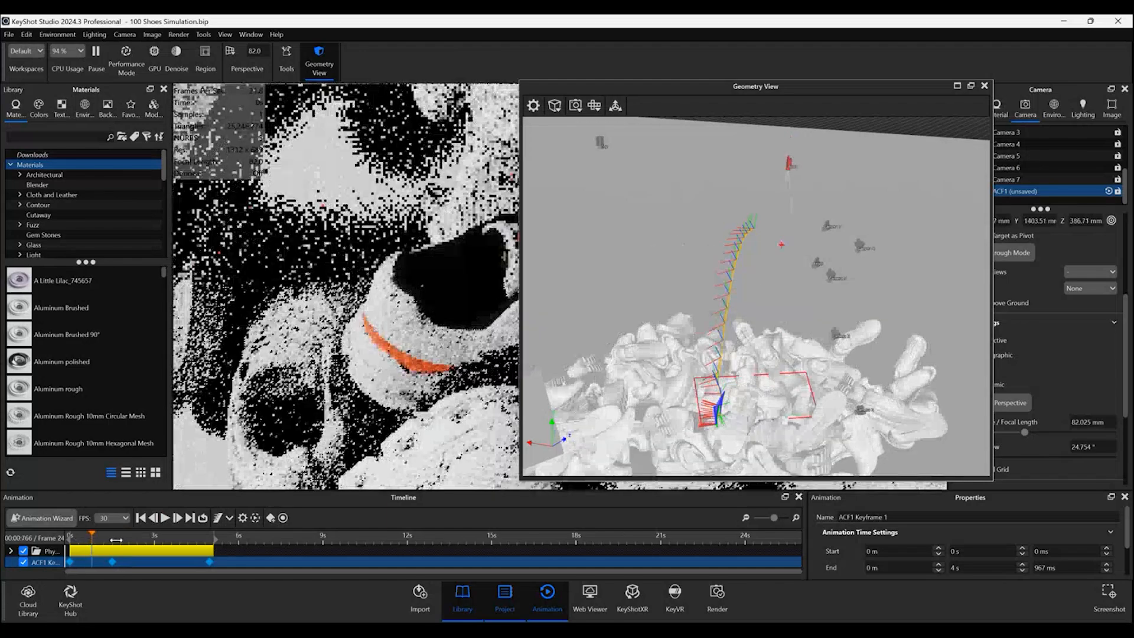
{"action": "left_click_drag", "start_coordinate": [116, 539], "coordinate": [233, 539]}
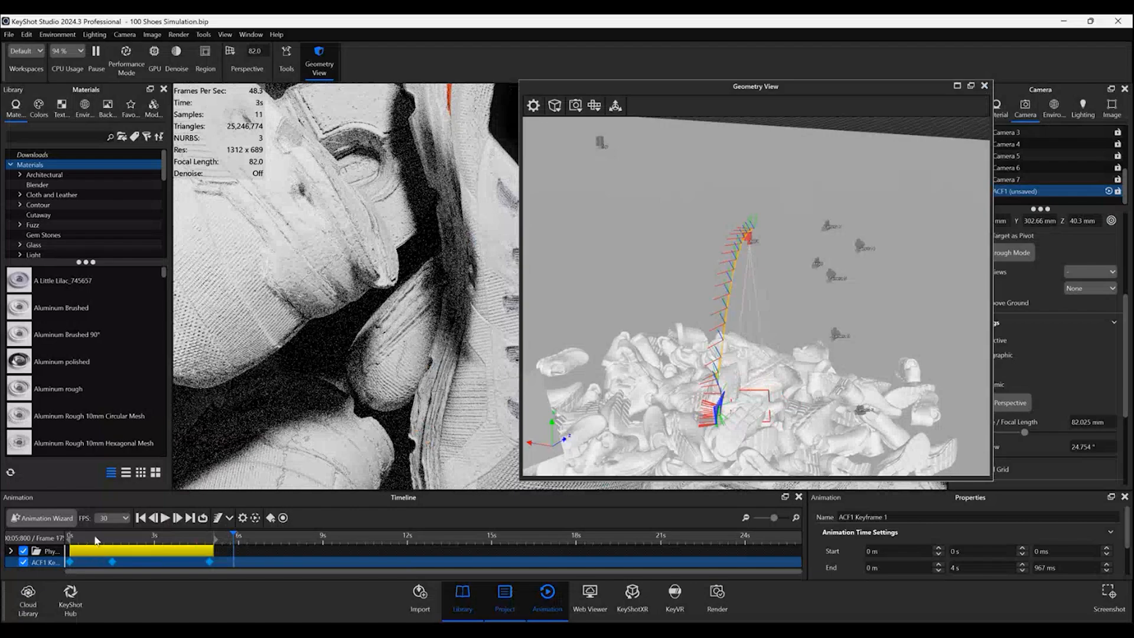
{"action": "left_click_drag", "start_coordinate": [86, 537], "coordinate": [144, 538]}
Step: Close the Geometry View and replay the ACF1 camera animation from the first frame
{"action": "left_click", "coordinate": [984, 86]}
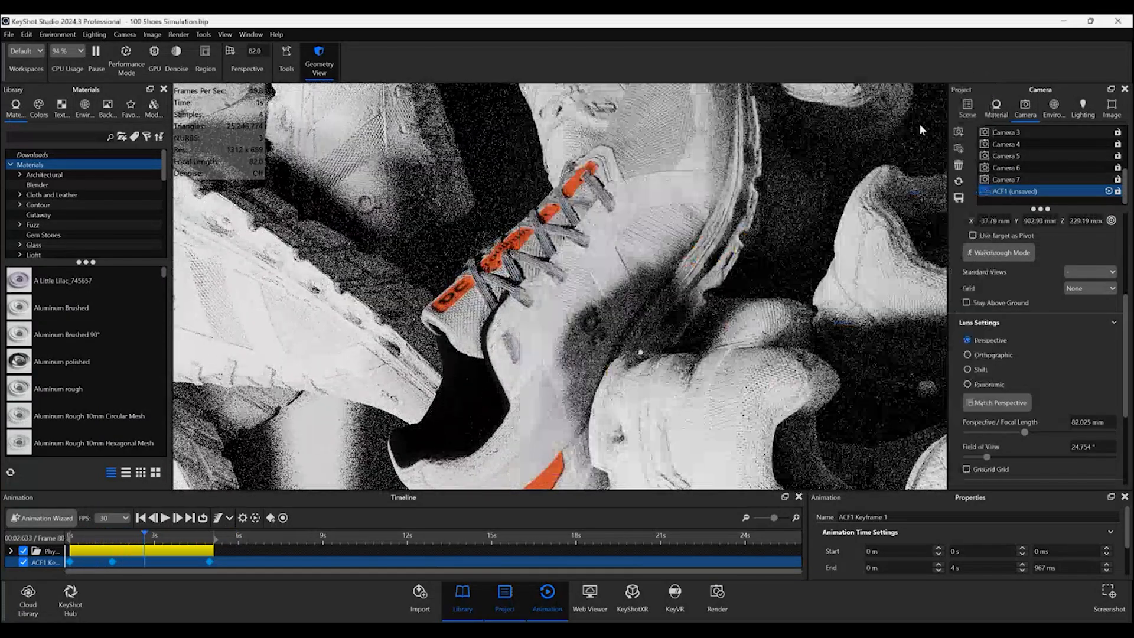
{"action": "left_click", "coordinate": [141, 517]}
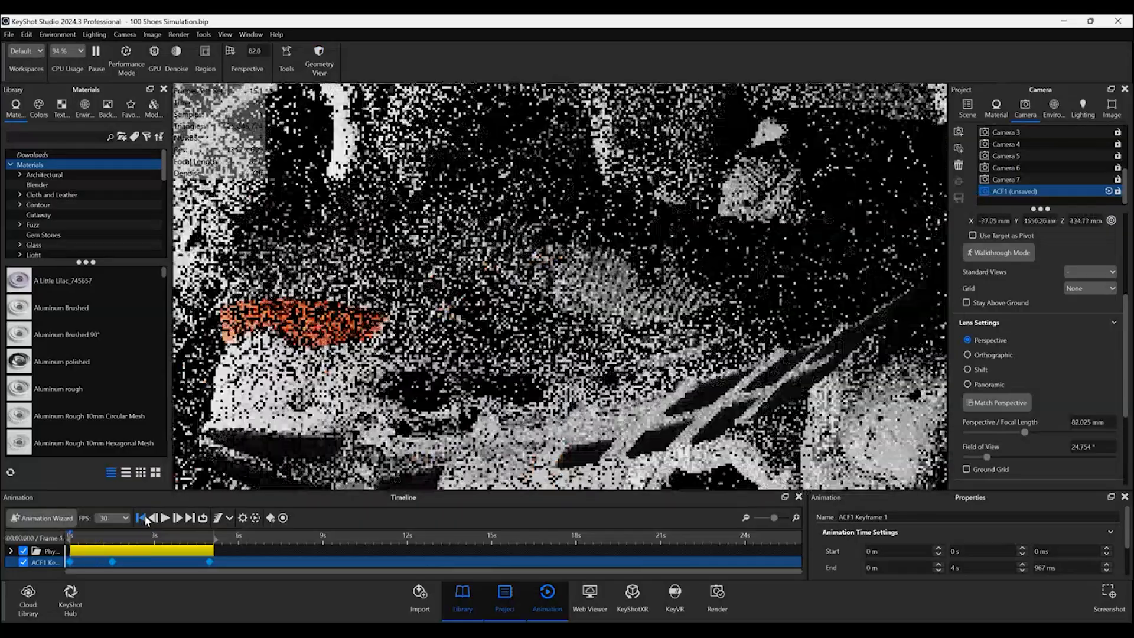
{"action": "left_click", "coordinate": [165, 518]}
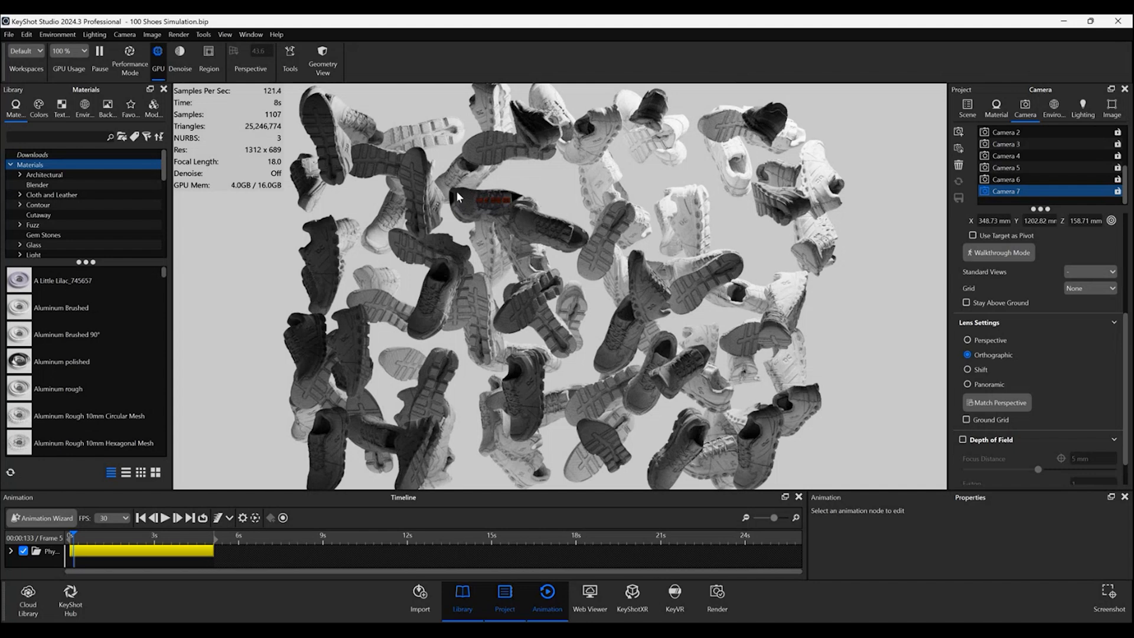
Step: Show the scene tree and select the coloured shoe among the falling shoes
{"action": "left_click", "coordinate": [965, 106]}
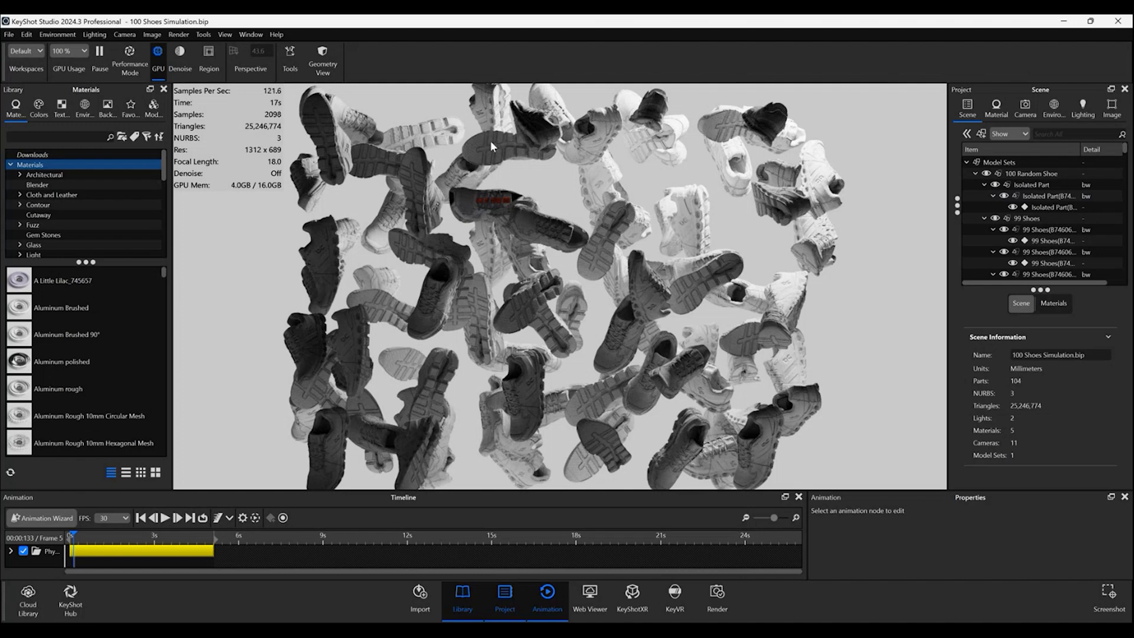
{"action": "left_click_drag", "start_coordinate": [432, 184], "coordinate": [802, 147]}
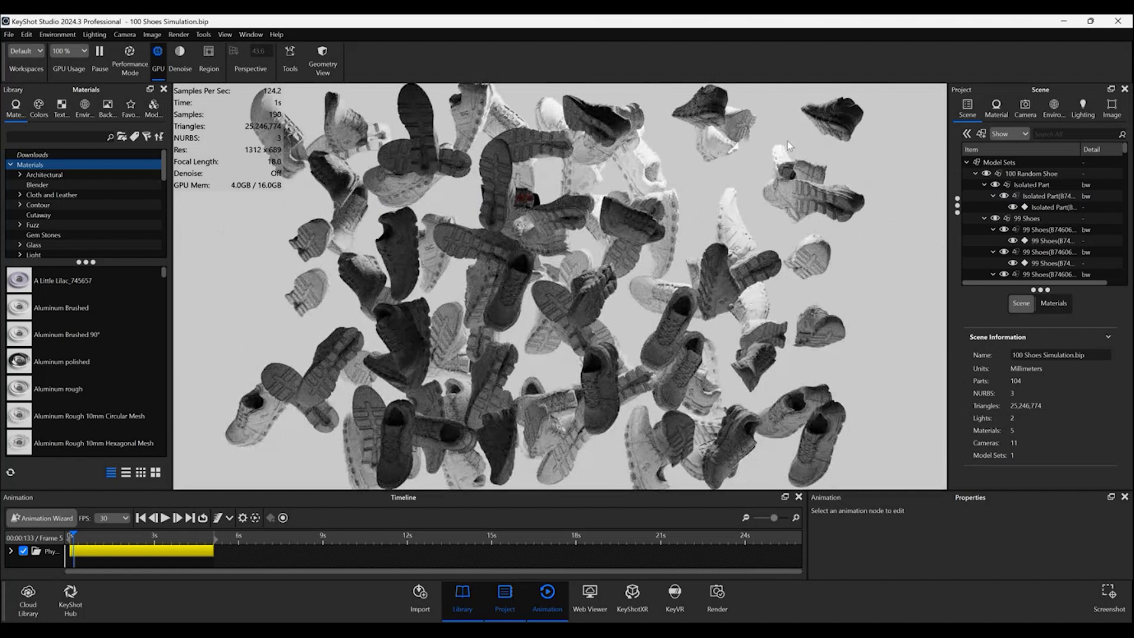
{"action": "left_click_drag", "start_coordinate": [618, 204], "coordinate": [536, 203]}
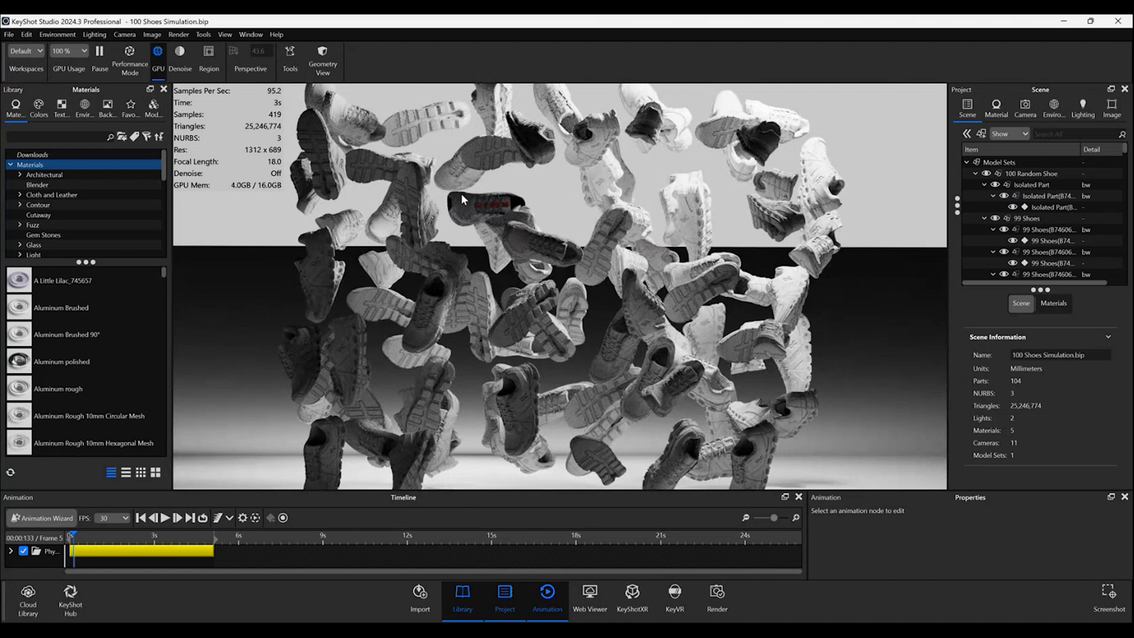
{"action": "left_click", "coordinate": [480, 144]}
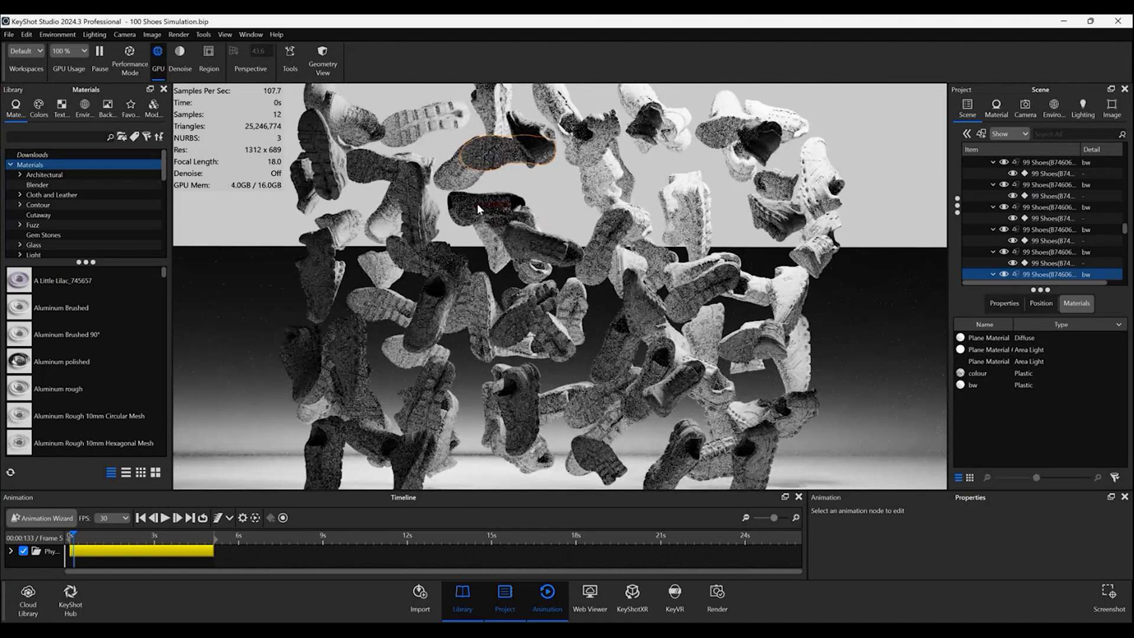
{"action": "left_click", "coordinate": [477, 210]}
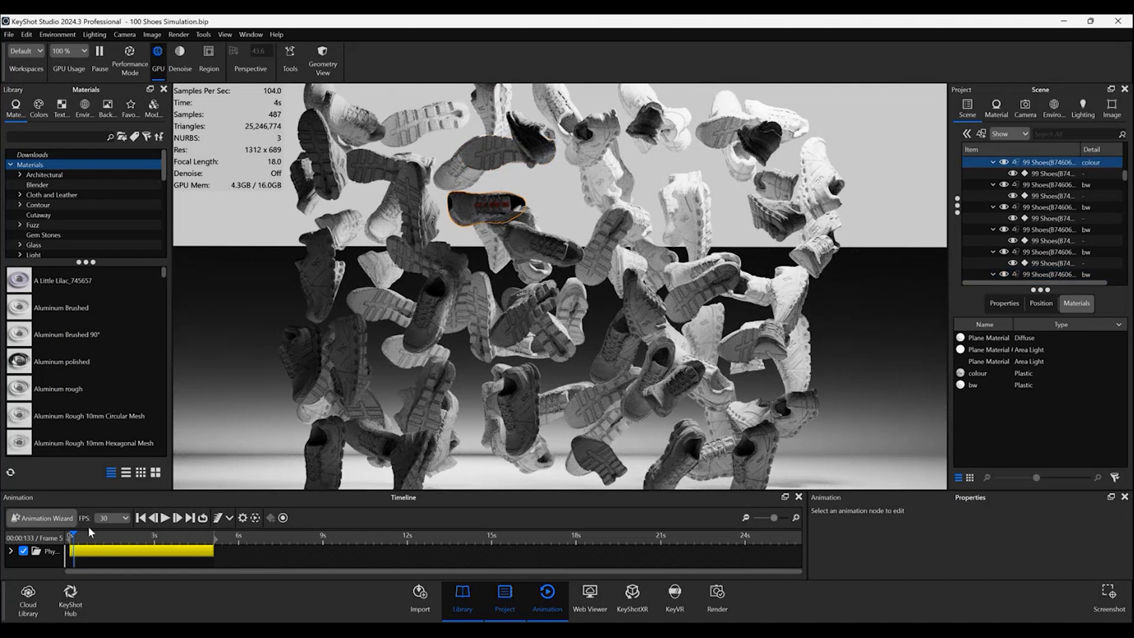
Step: Advance the animation to 4.833 s and examine the coloured shoe up close in the settled pile
{"action": "left_click_drag", "start_coordinate": [90, 535], "coordinate": [206, 537]}
{"action": "left_click_drag", "start_coordinate": [451, 413], "coordinate": [460, 440]}
{"action": "middle_click_drag", "start_coordinate": [490, 428], "coordinate": [513, 310]}
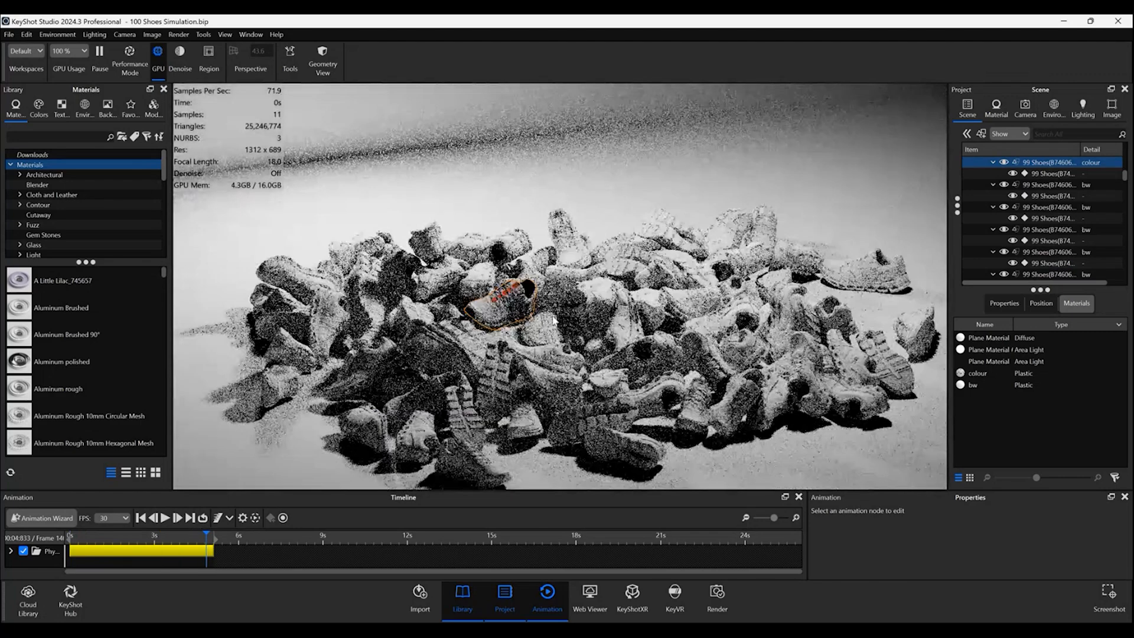
{"action": "scroll", "coordinate": [543, 312], "scroll_direction": "up", "scroll_amount": 8}
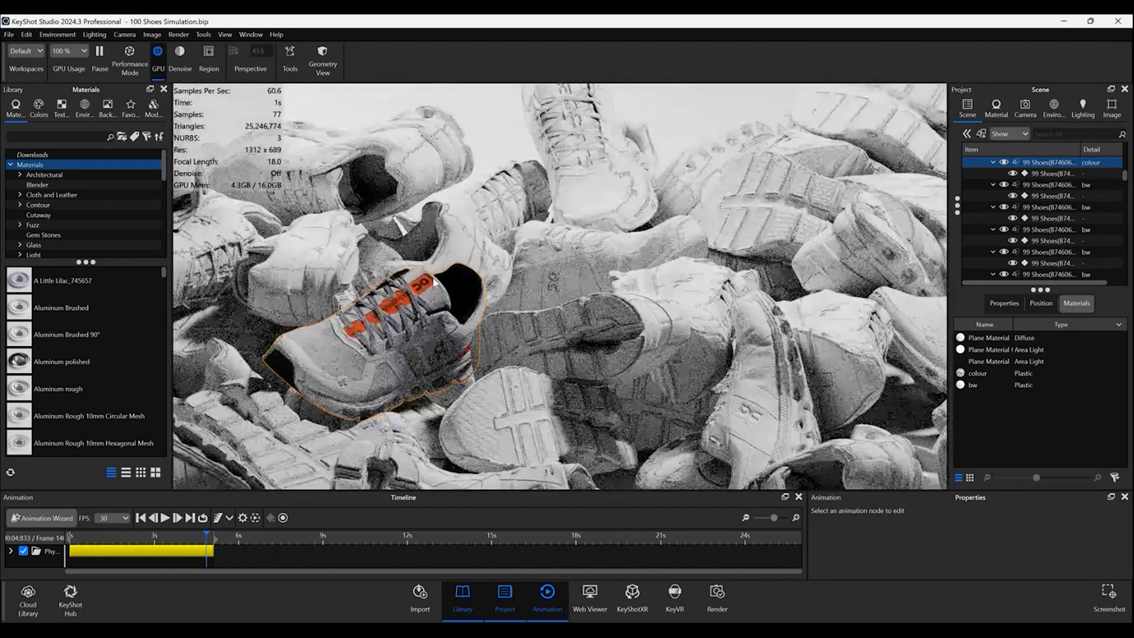
{"action": "left_click", "coordinate": [497, 267]}
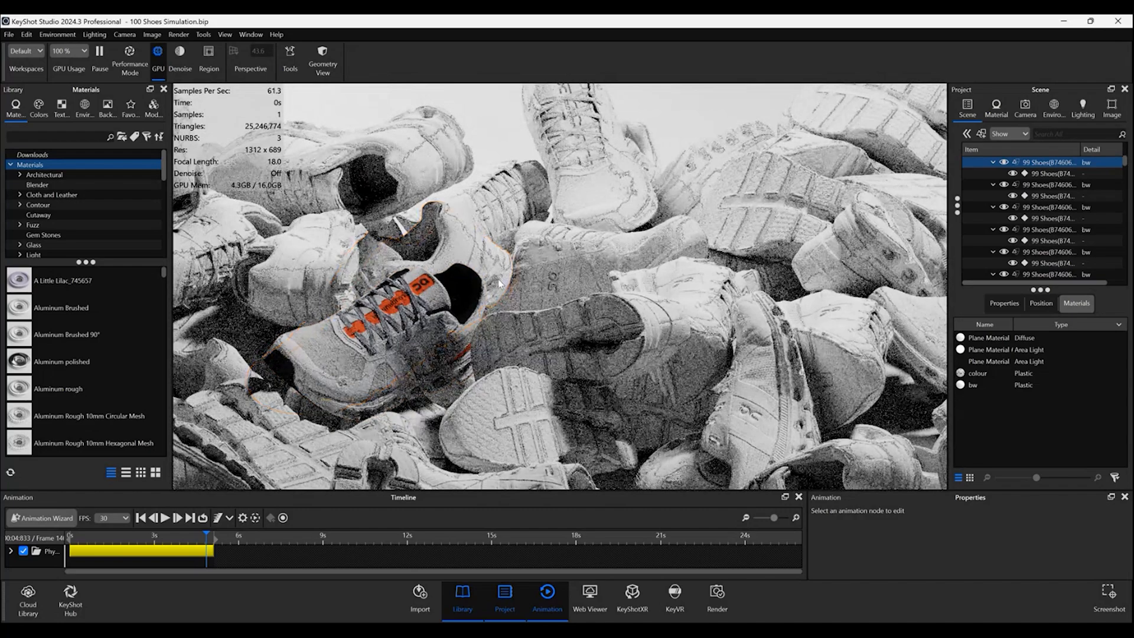
{"action": "scroll", "coordinate": [497, 268], "scroll_direction": "down", "scroll_amount": 10}
{"action": "mouse_move", "coordinate": [395, 360]}
{"action": "left_mouse_down"}
{"action": "mouse_move", "coordinate": [391, 308]}
{"action": "mouse_move", "coordinate": [394, 362]}
{"action": "left_mouse_up"}
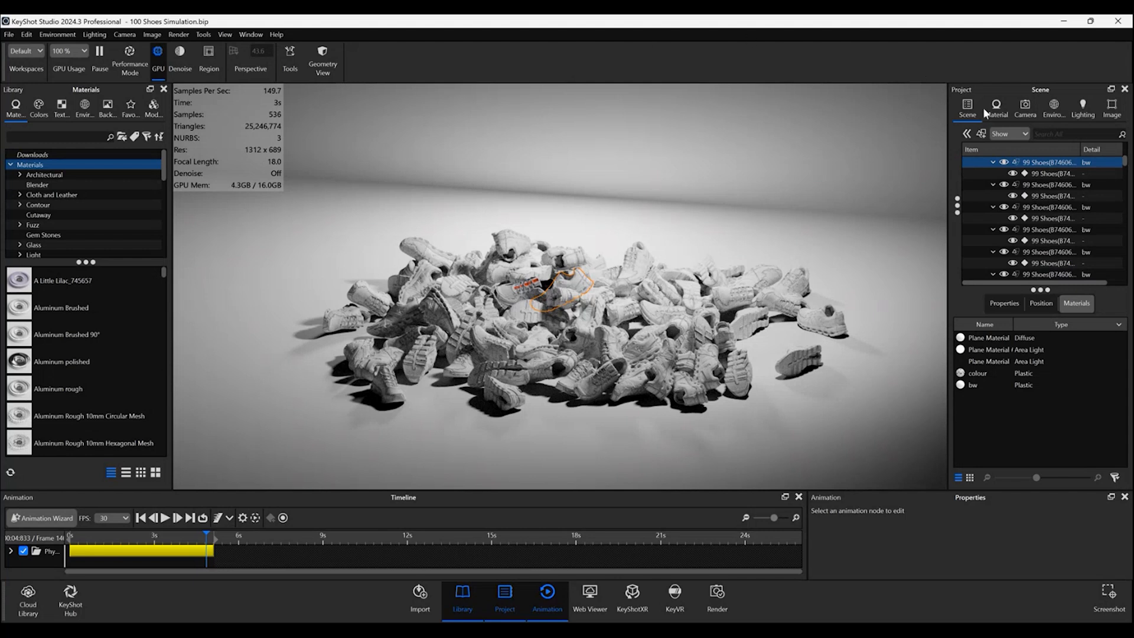
Step: Add a model set named Color without cloning any models into it
{"action": "left_click", "coordinate": [966, 134]}
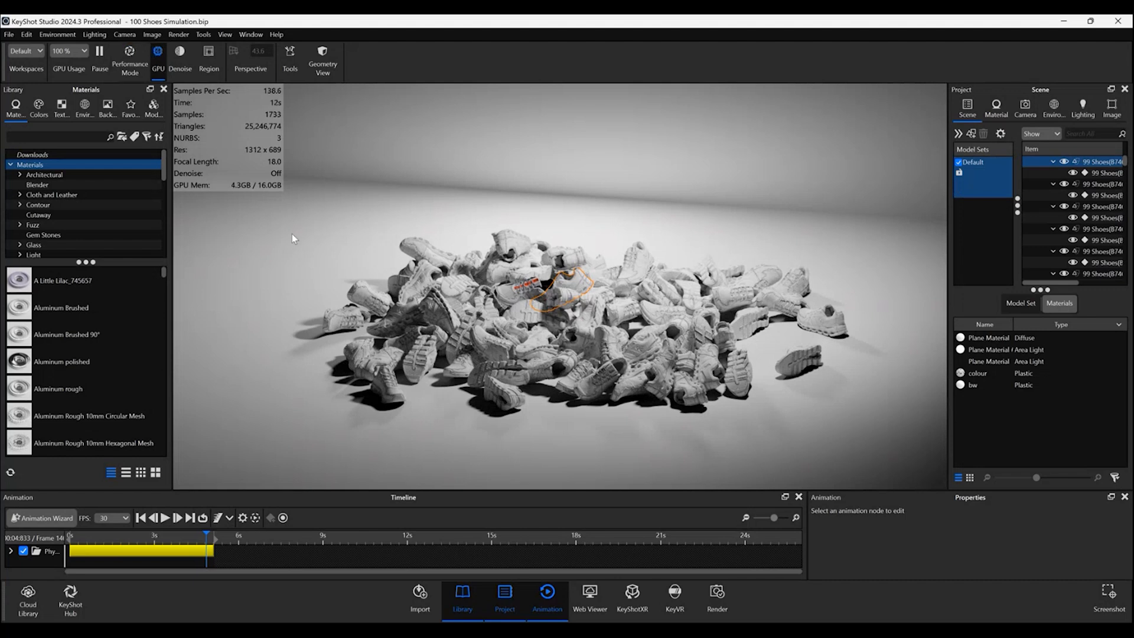
{"action": "left_click", "coordinate": [484, 176]}
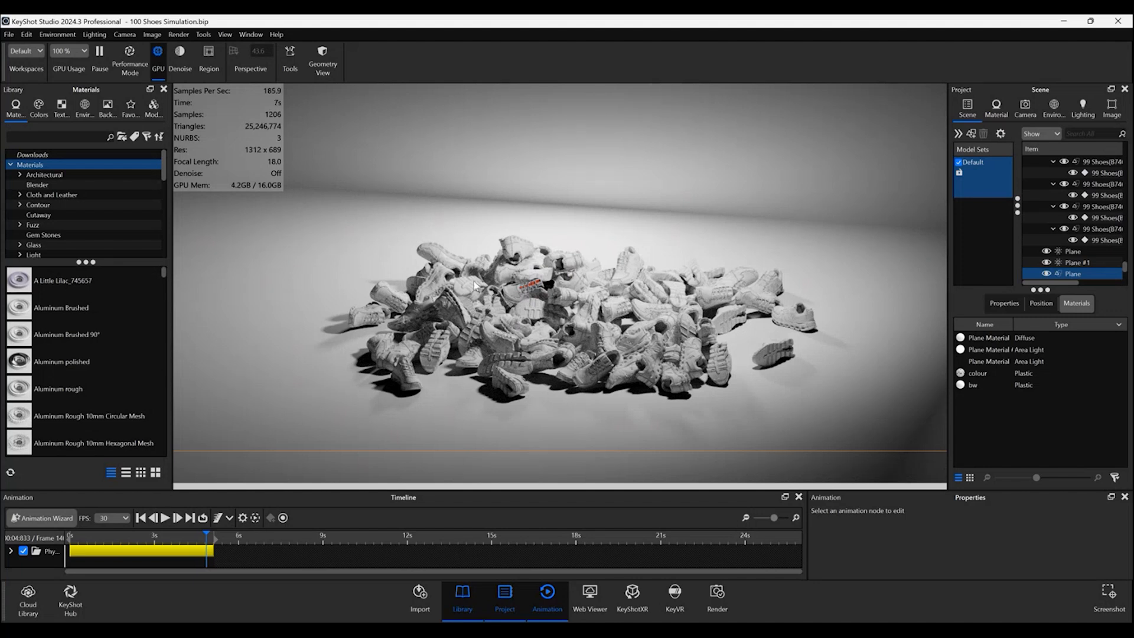
{"action": "left_click", "coordinate": [971, 132]}
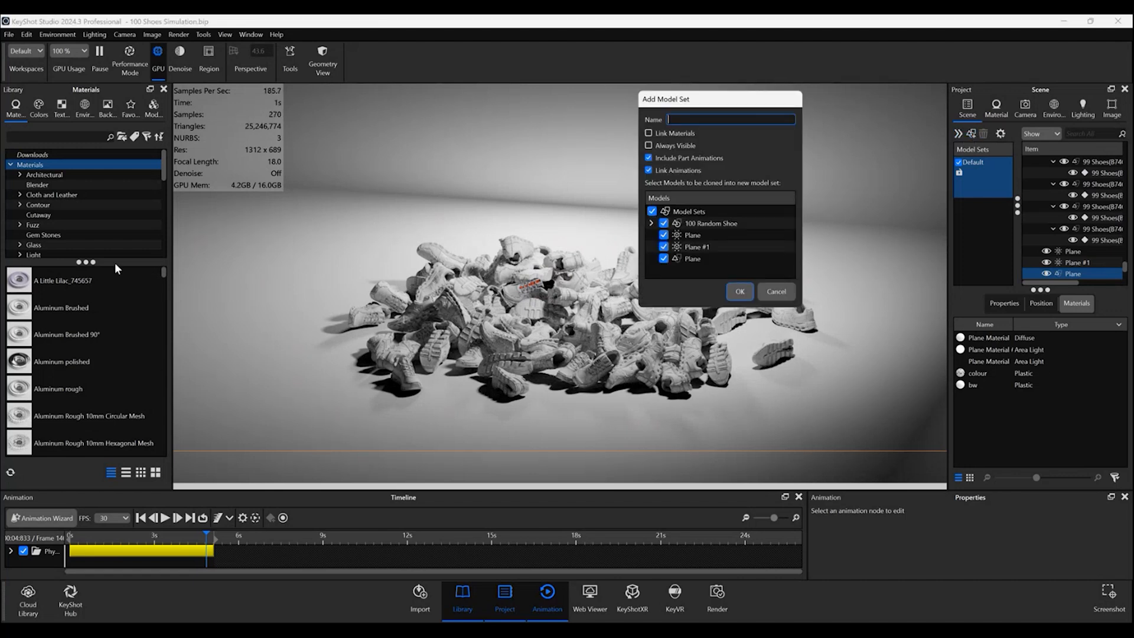
{"action": "type", "text": "Color"}
{"action": "left_click", "coordinate": [651, 212]}
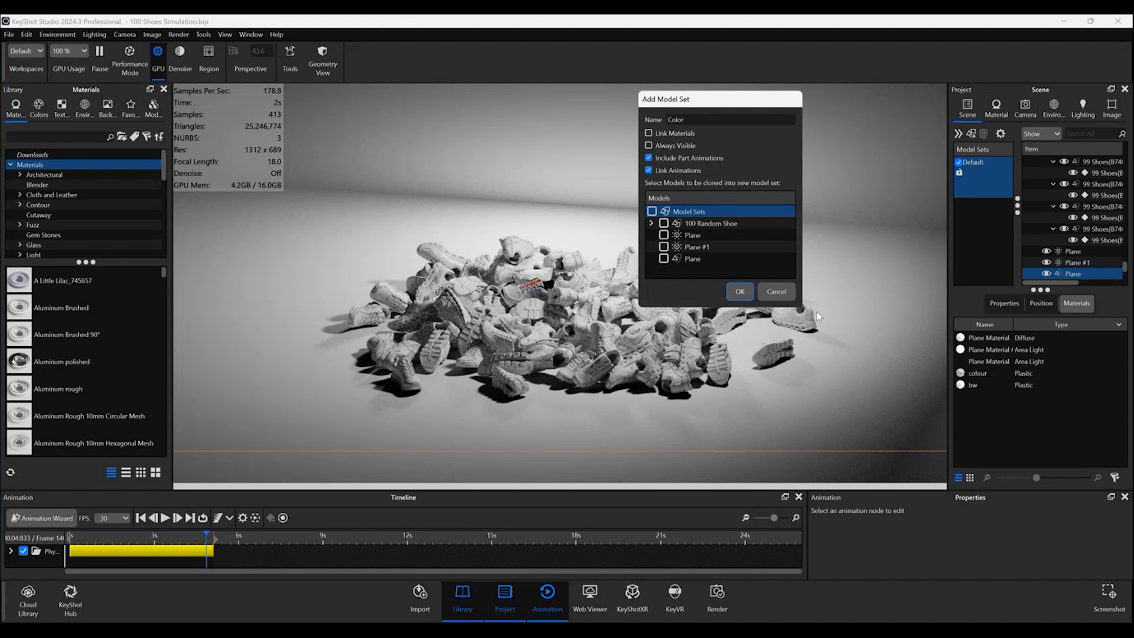
{"action": "left_click", "coordinate": [739, 290]}
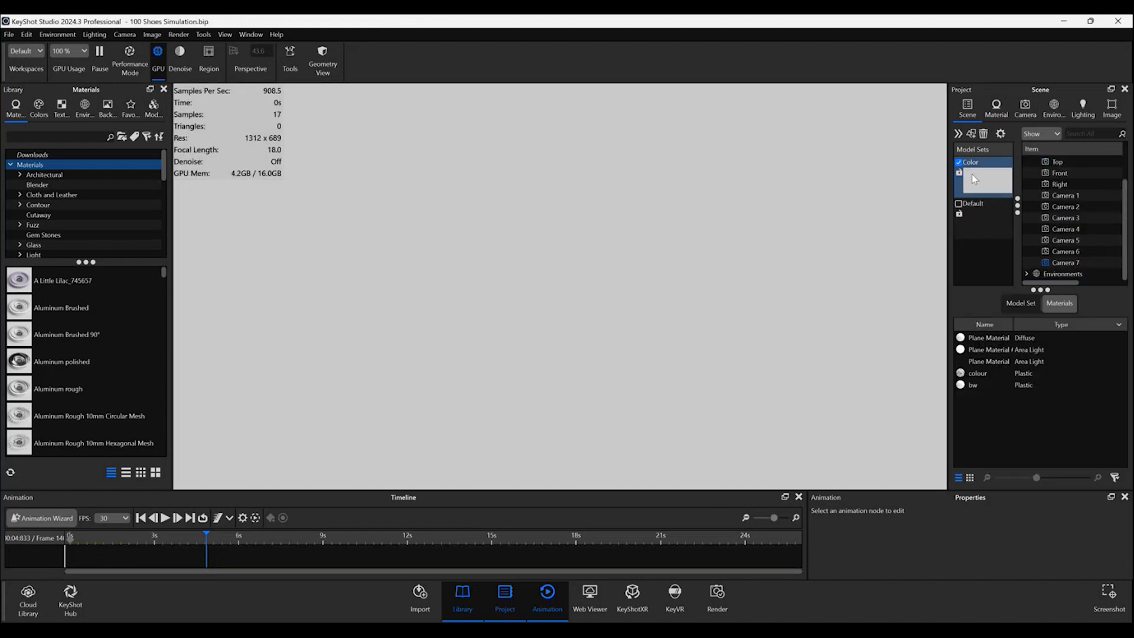
Step: Reactivate the Default model set and move the coloured shoe with its part into the Color model set
{"action": "mouse_move", "coordinate": [972, 173]}
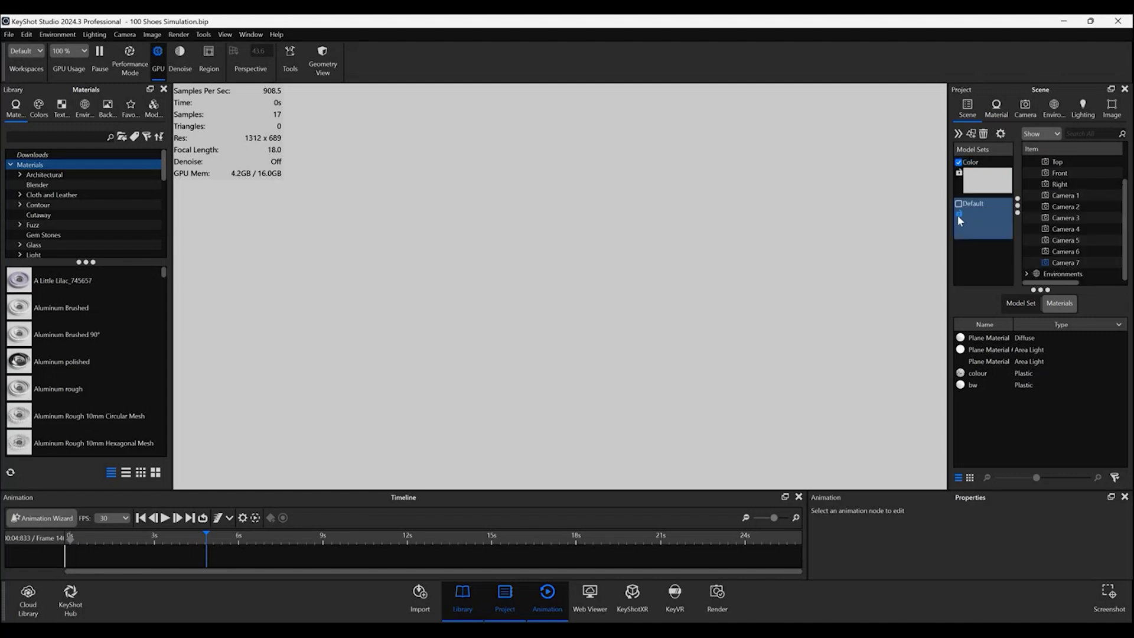
{"action": "left_click", "coordinate": [977, 217]}
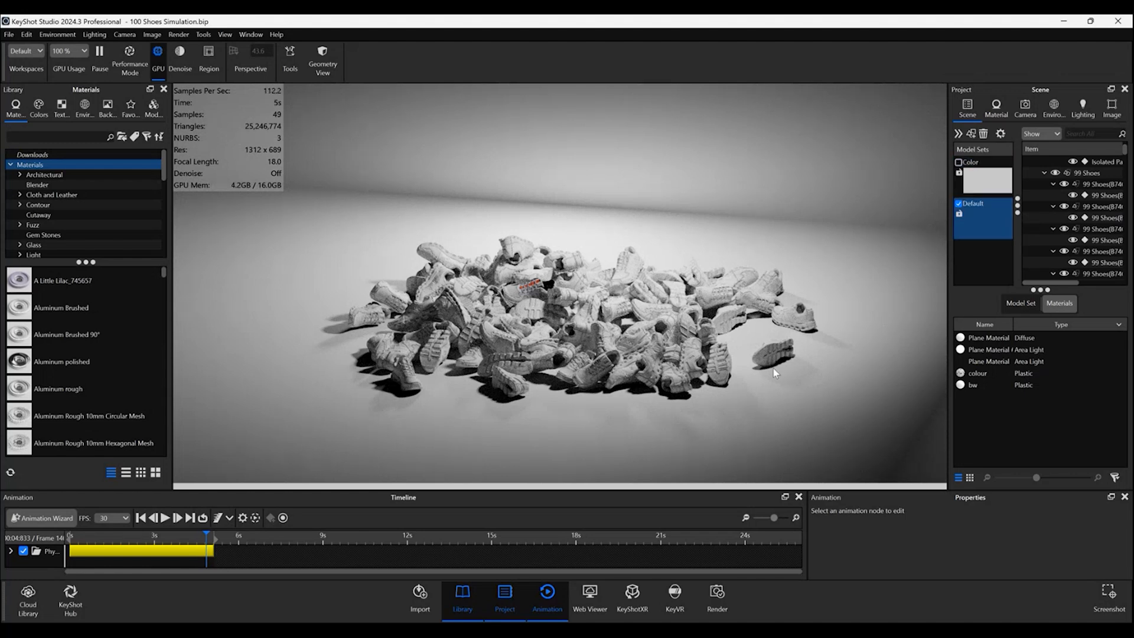
{"action": "left_click", "coordinate": [487, 337]}
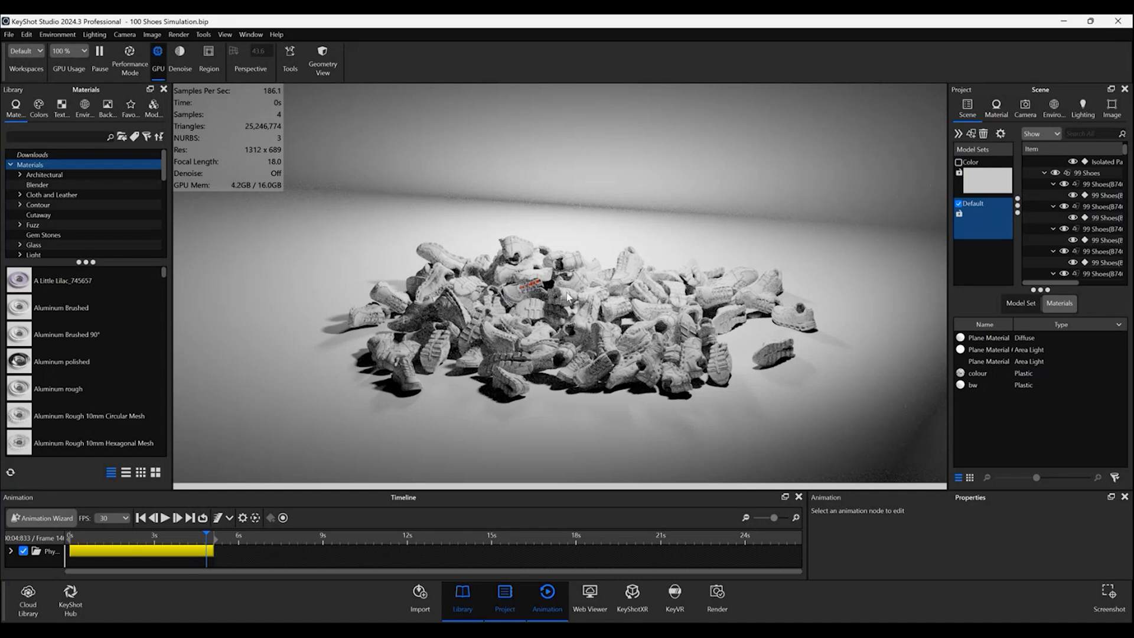
{"action": "left_click_drag", "start_coordinate": [649, 163], "coordinate": [509, 269]}
{"action": "left_click", "coordinate": [522, 284]}
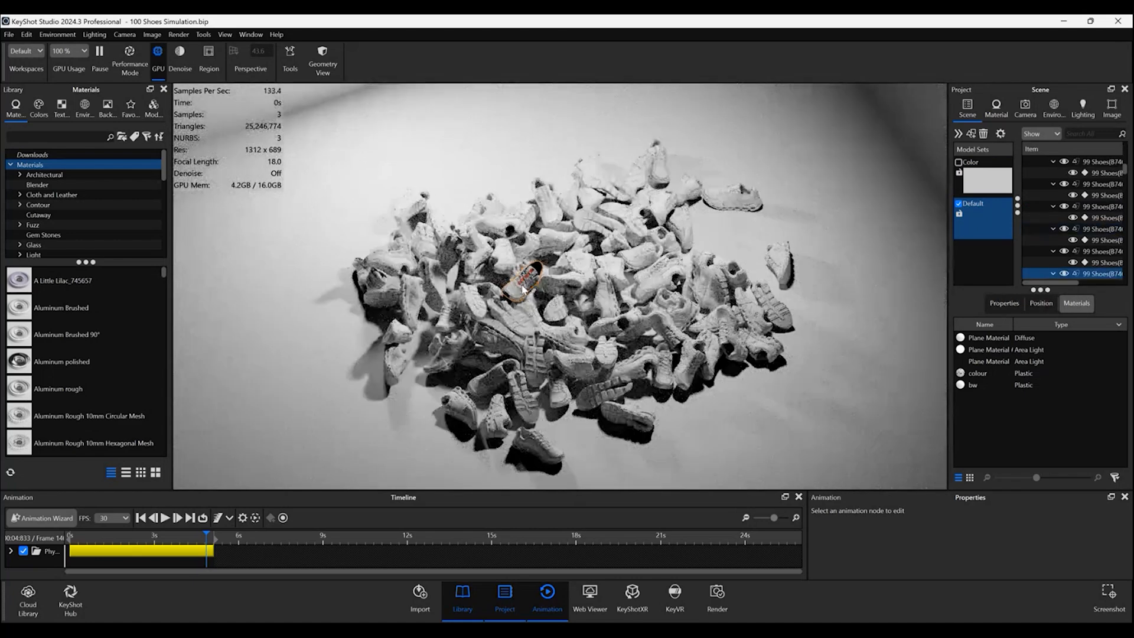
{"action": "scroll", "coordinate": [1088, 205], "scroll_direction": "down", "scroll_amount": 2}
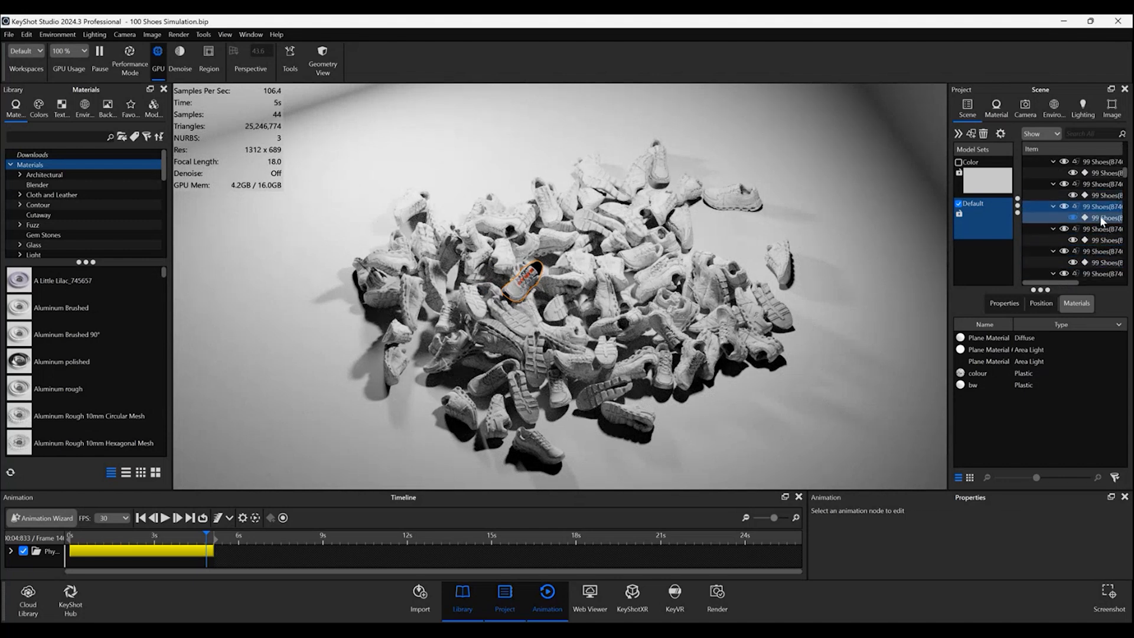
{"action": "left_click", "coordinate": [1100, 217]}
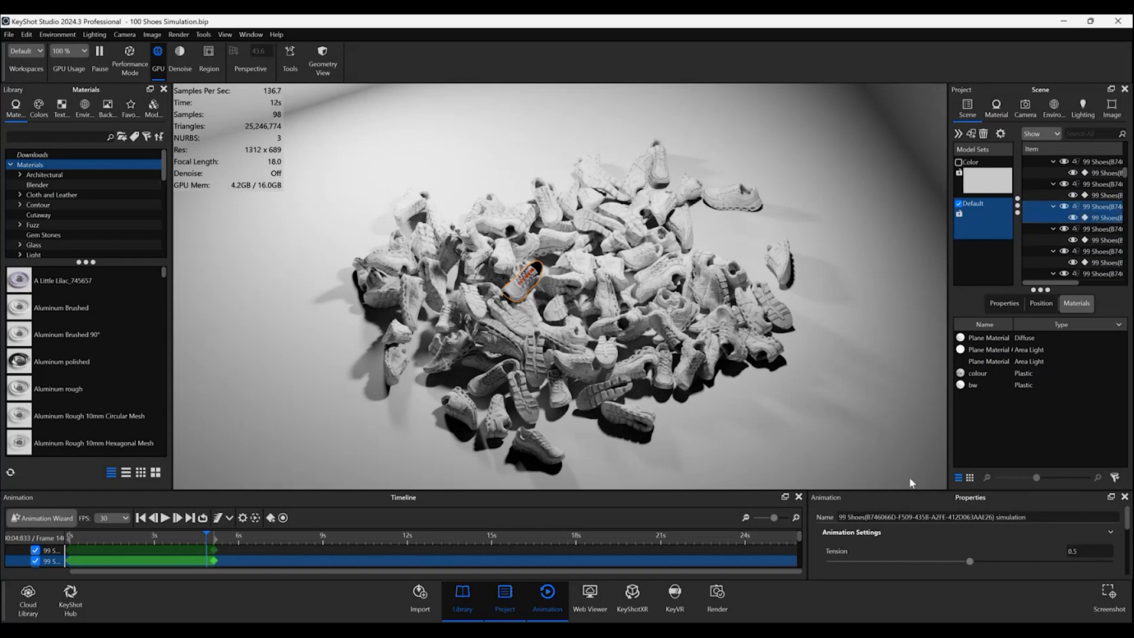
{"action": "left_click", "coordinate": [927, 481]}
{"action": "left_click", "coordinate": [1089, 205]}
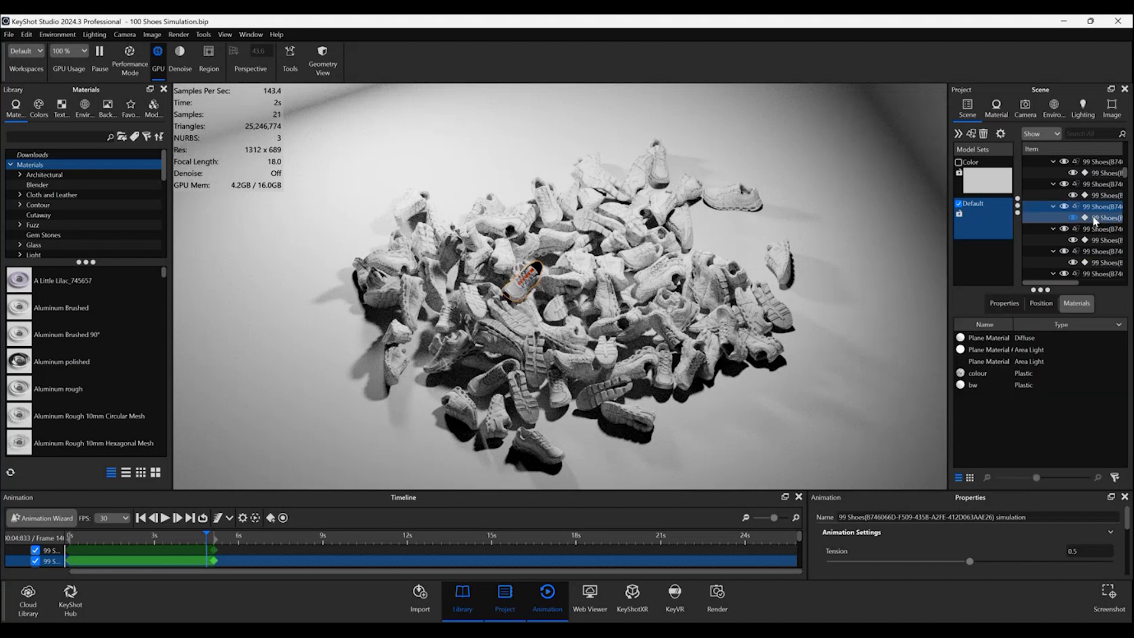
{"action": "left_click", "coordinate": [1094, 218]}
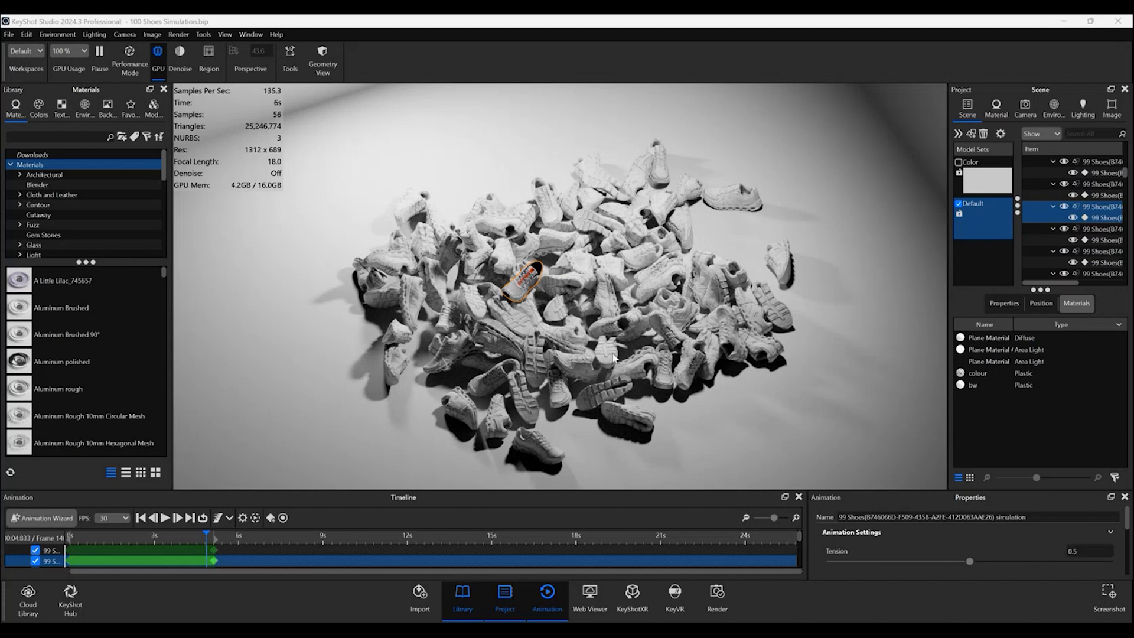
Step: Check the Default and Color model sets separately and show both together
{"action": "left_click", "coordinate": [959, 168]}
{"action": "left_click", "coordinate": [958, 162]}
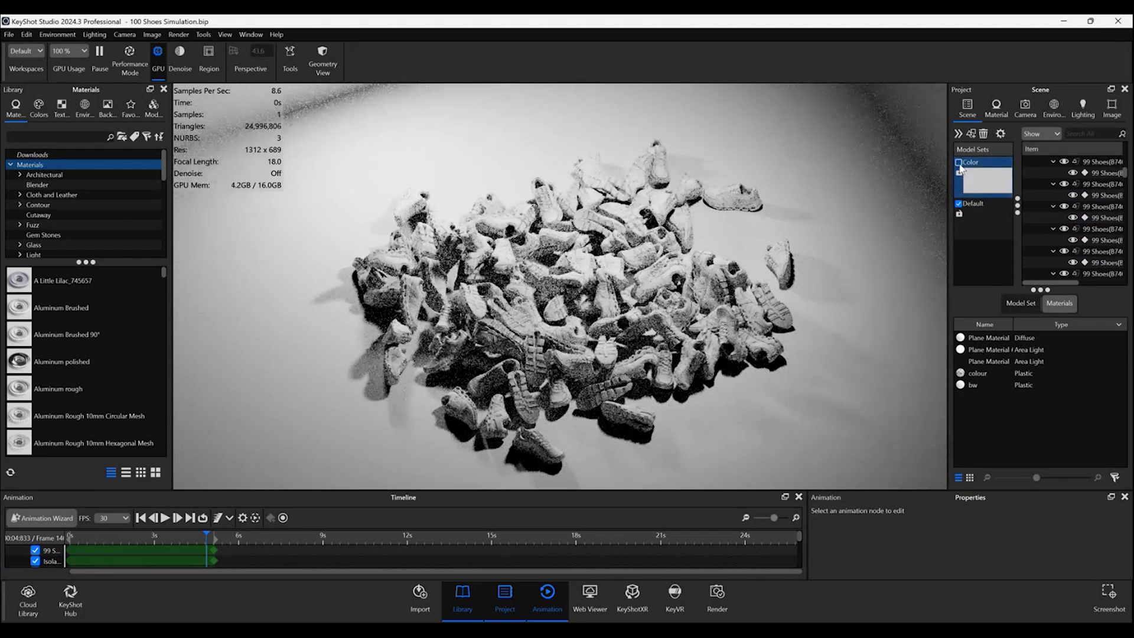
{"action": "left_click", "coordinate": [983, 172]}
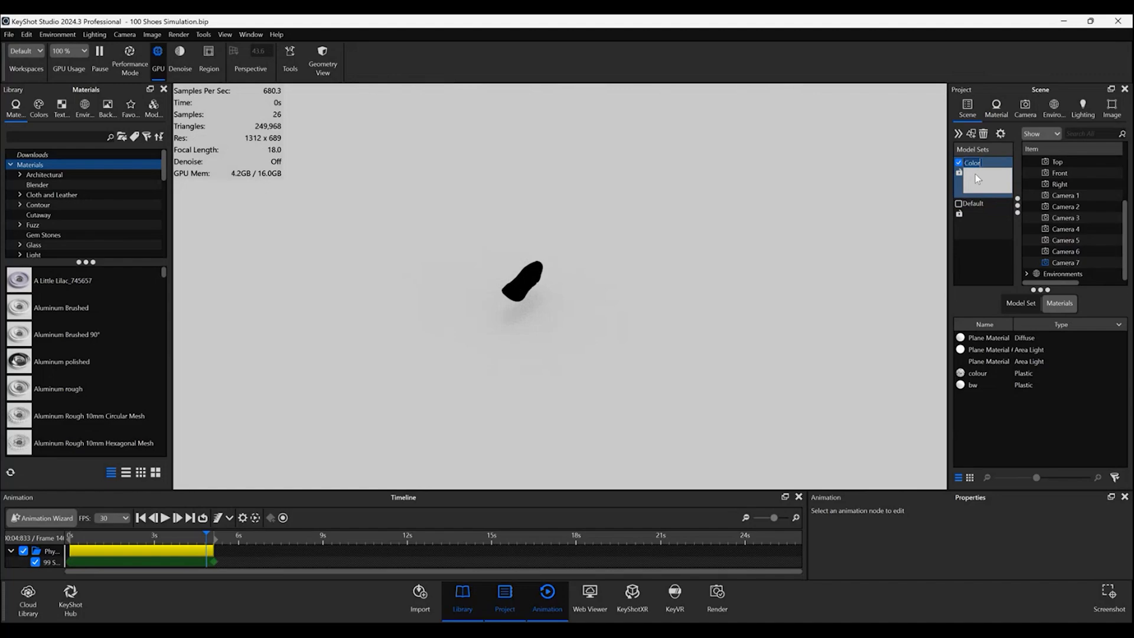
{"action": "left_click", "coordinate": [958, 204]}
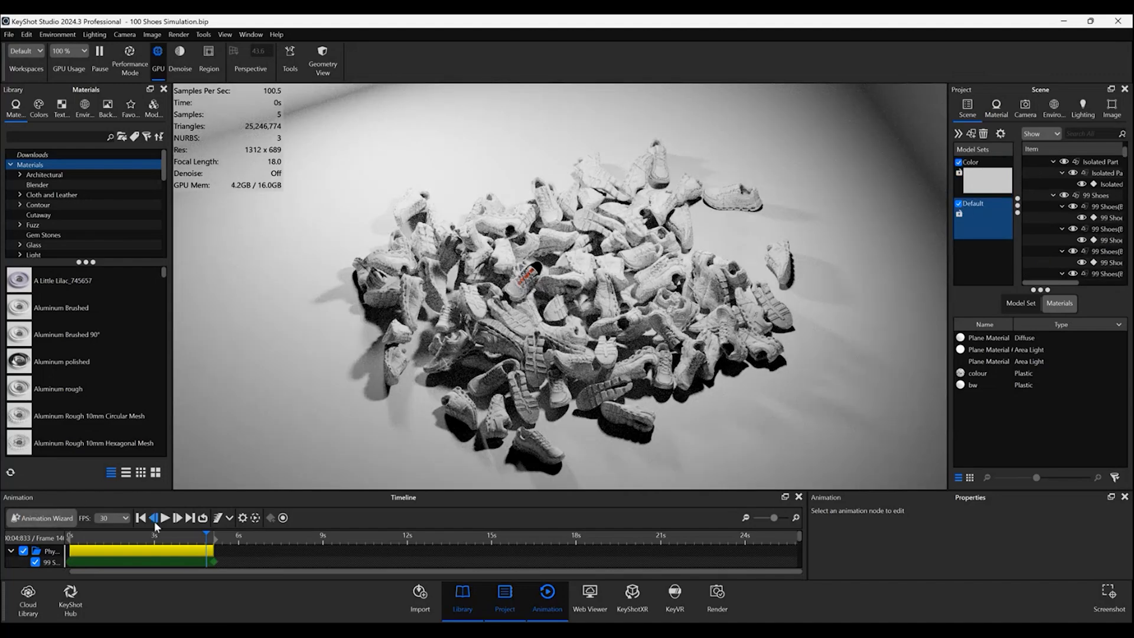
Step: Play the simulation from the first frame with both model sets shown, collapse the physics animation group, and return to the first frame
{"action": "left_click", "coordinate": [142, 518]}
{"action": "left_click", "coordinate": [165, 518]}
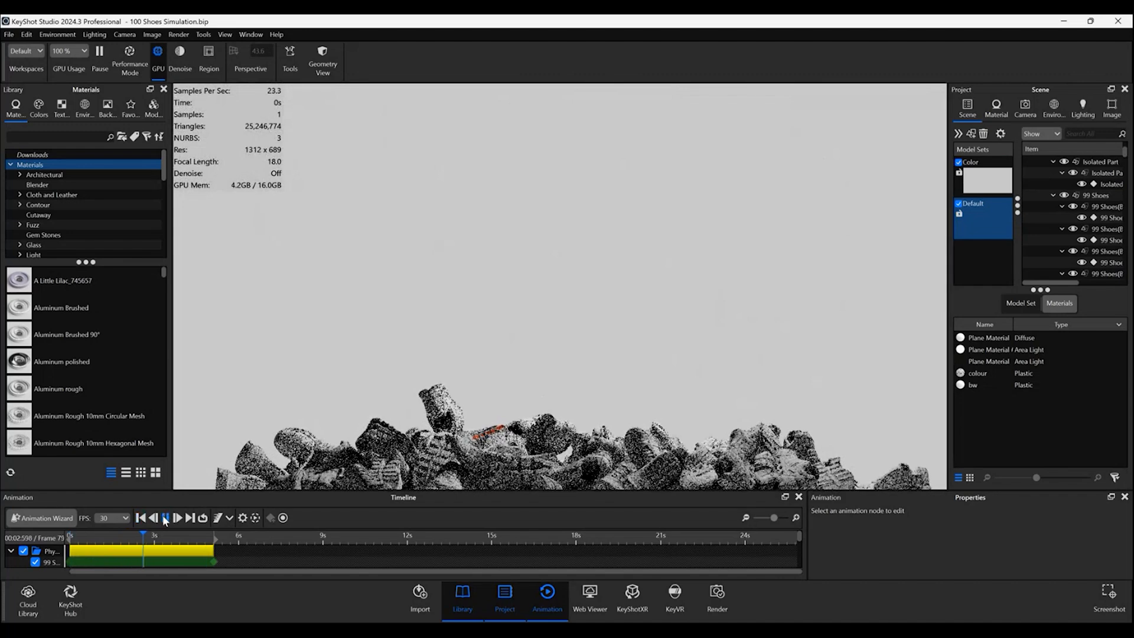
{"action": "left_click", "coordinate": [165, 518]}
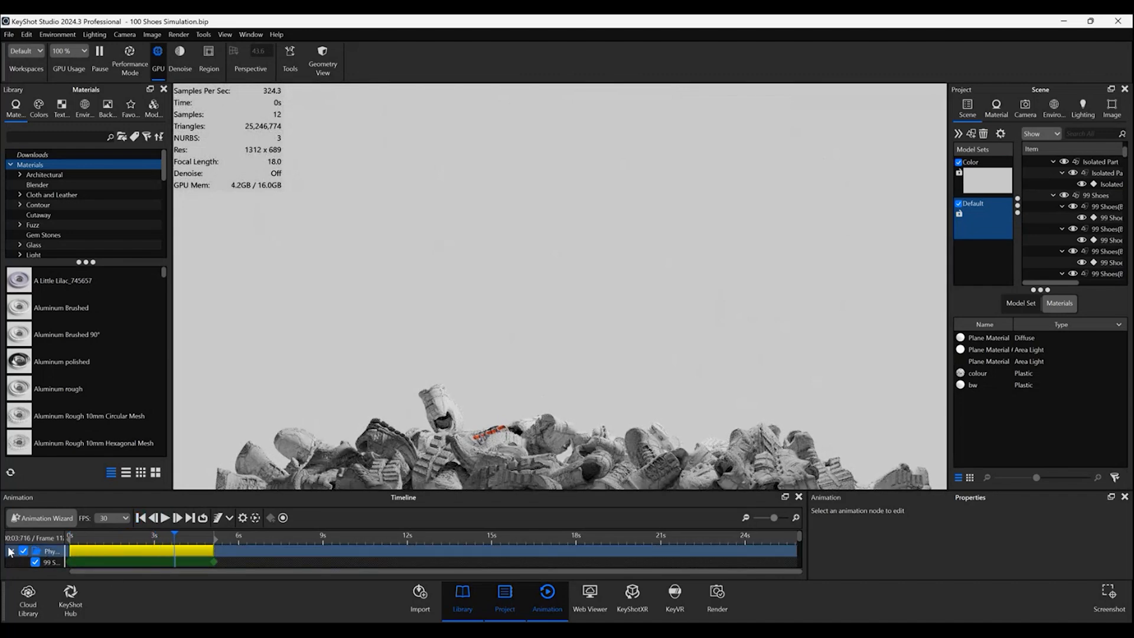
{"action": "left_click", "coordinate": [11, 550]}
{"action": "left_click", "coordinate": [142, 517]}
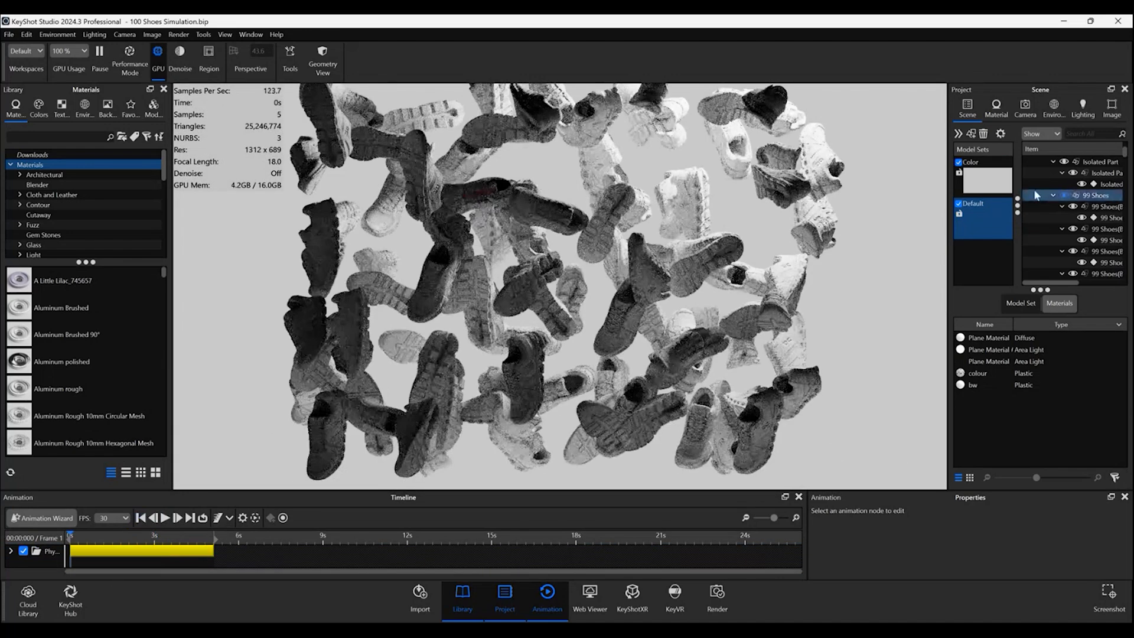
Step: View the Color model set alone from another angle and switch to the Default model set only
{"action": "left_click", "coordinate": [976, 175]}
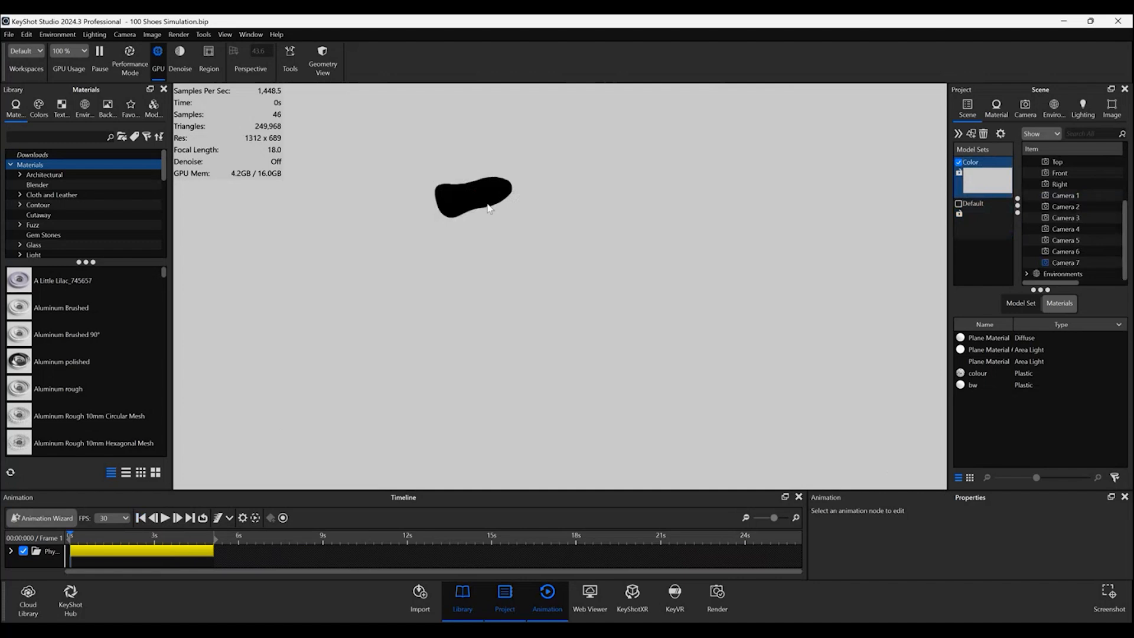
{"action": "left_click_drag", "start_coordinate": [521, 276], "coordinate": [736, 233]}
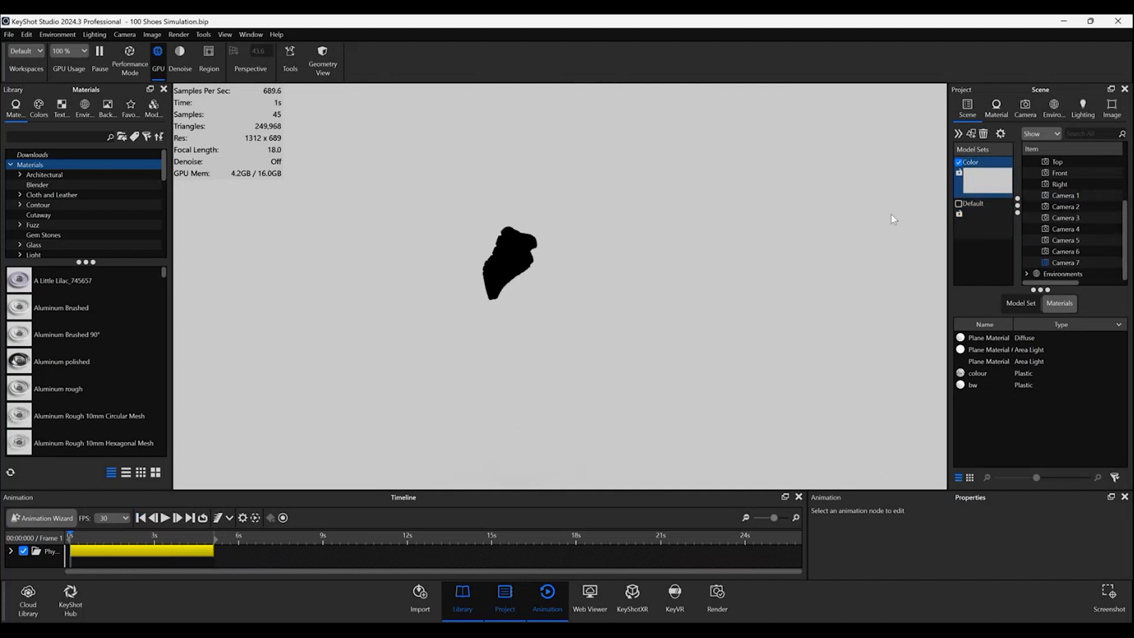
{"action": "left_click", "coordinate": [967, 221]}
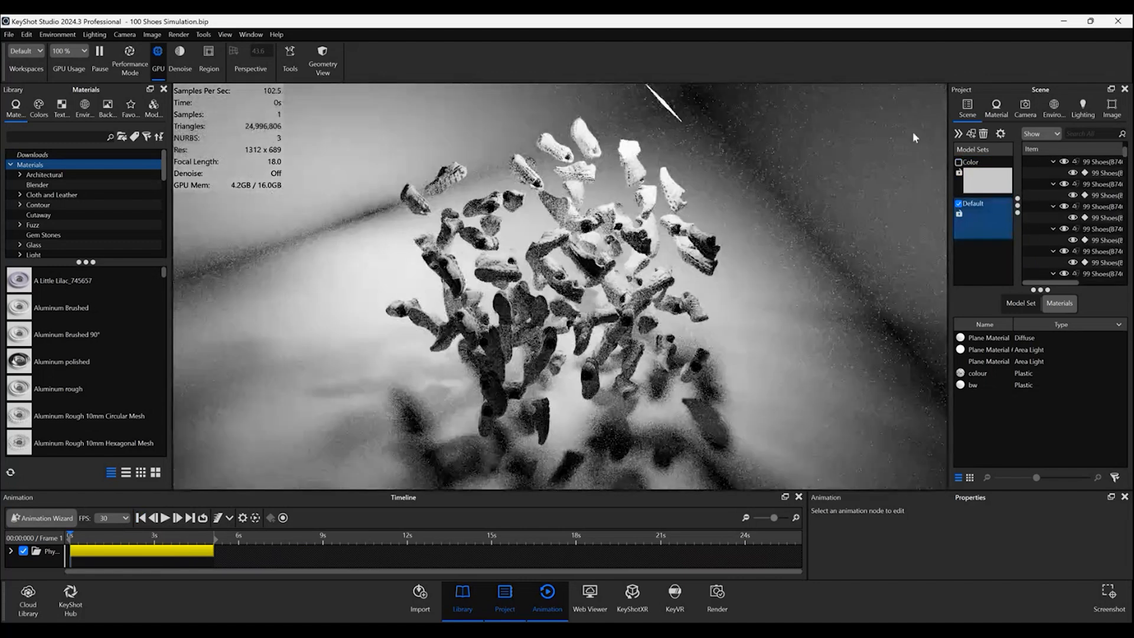
Step: Inspect the active environment in the HDRI editor and identify the plane objects within the Default model set
{"action": "left_click", "coordinate": [1053, 108]}
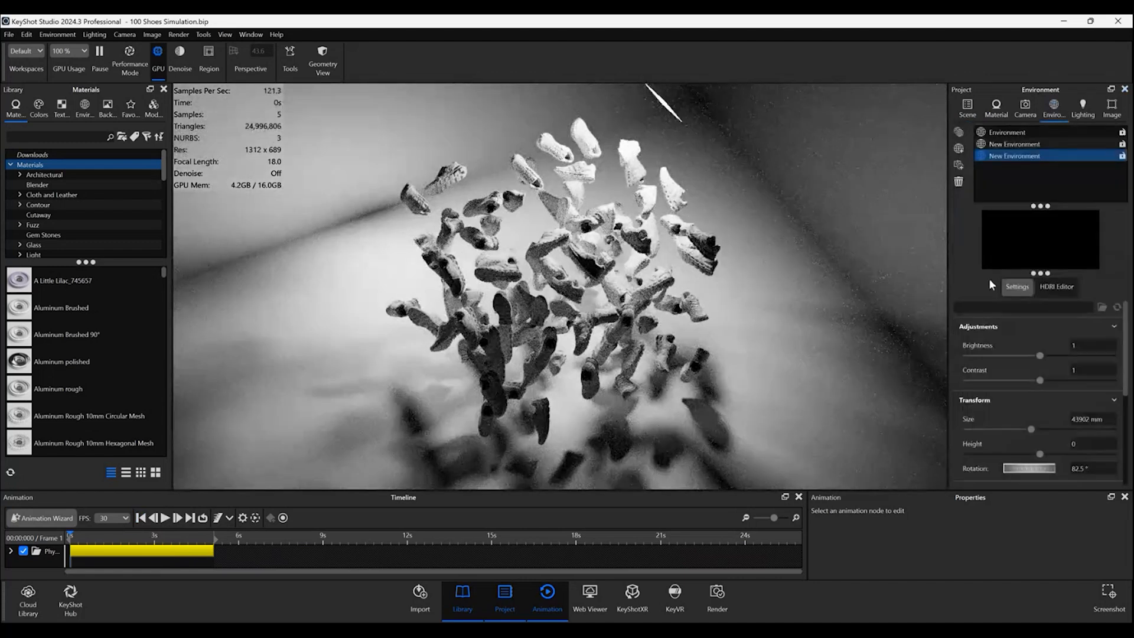
{"action": "left_click", "coordinate": [1055, 286]}
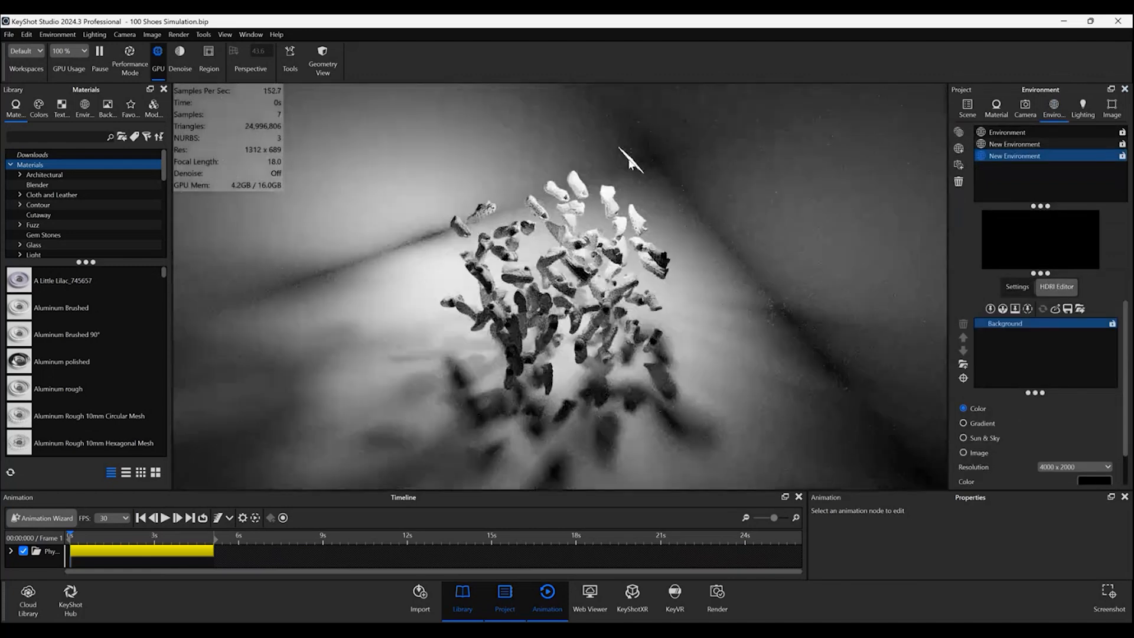
{"action": "left_click", "coordinate": [958, 106]}
{"action": "left_click", "coordinate": [1000, 242]}
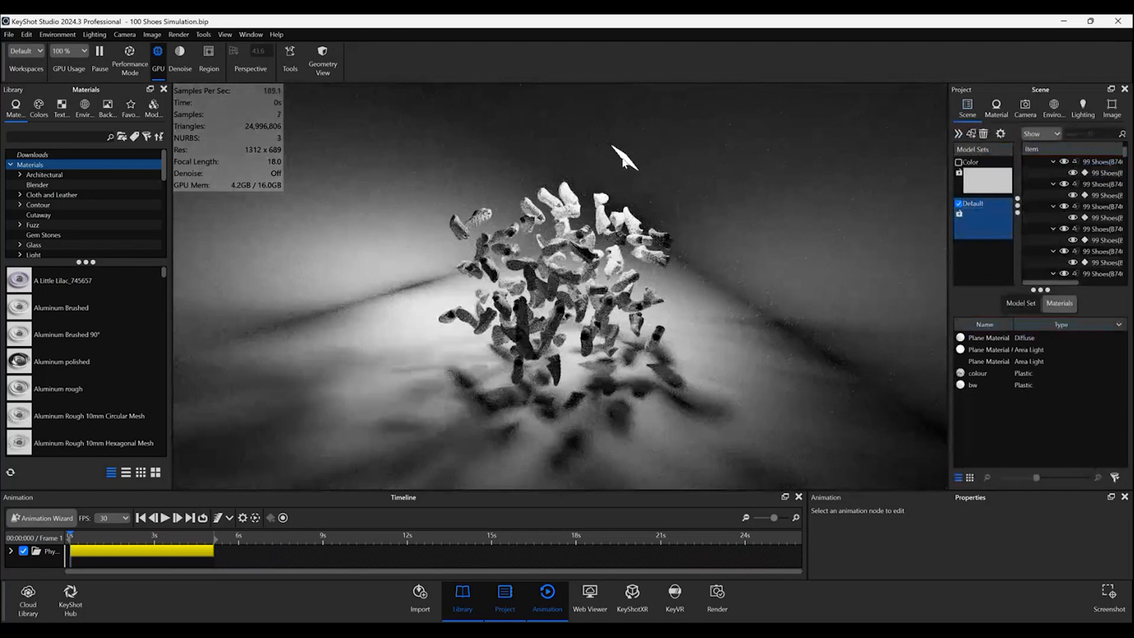
{"action": "left_click", "coordinate": [625, 160]}
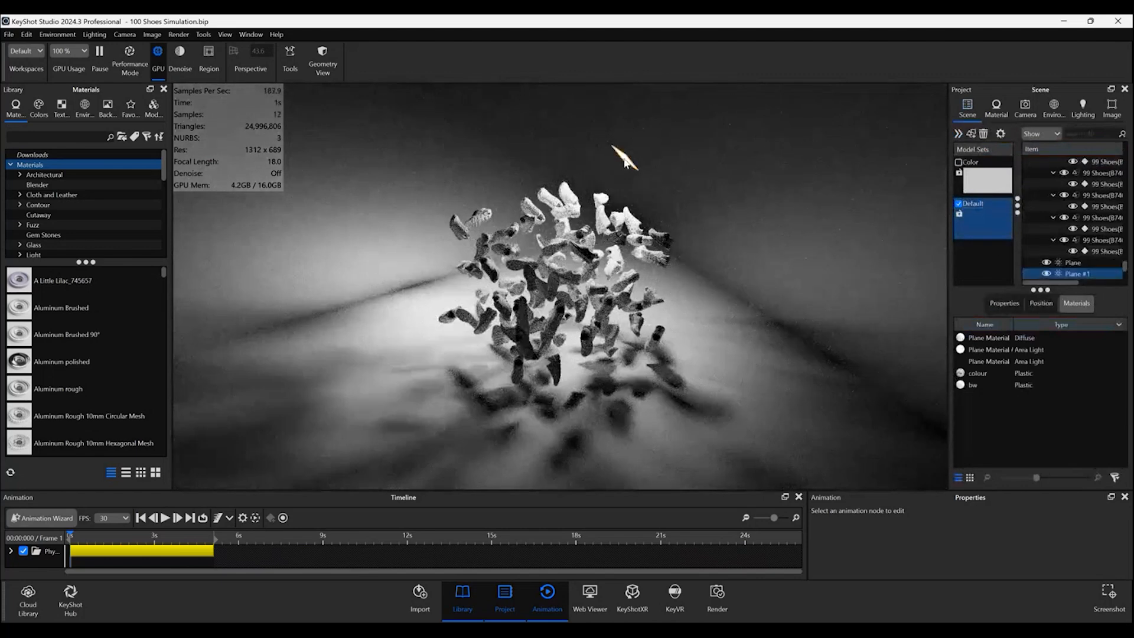
{"action": "left_click", "coordinate": [710, 209]}
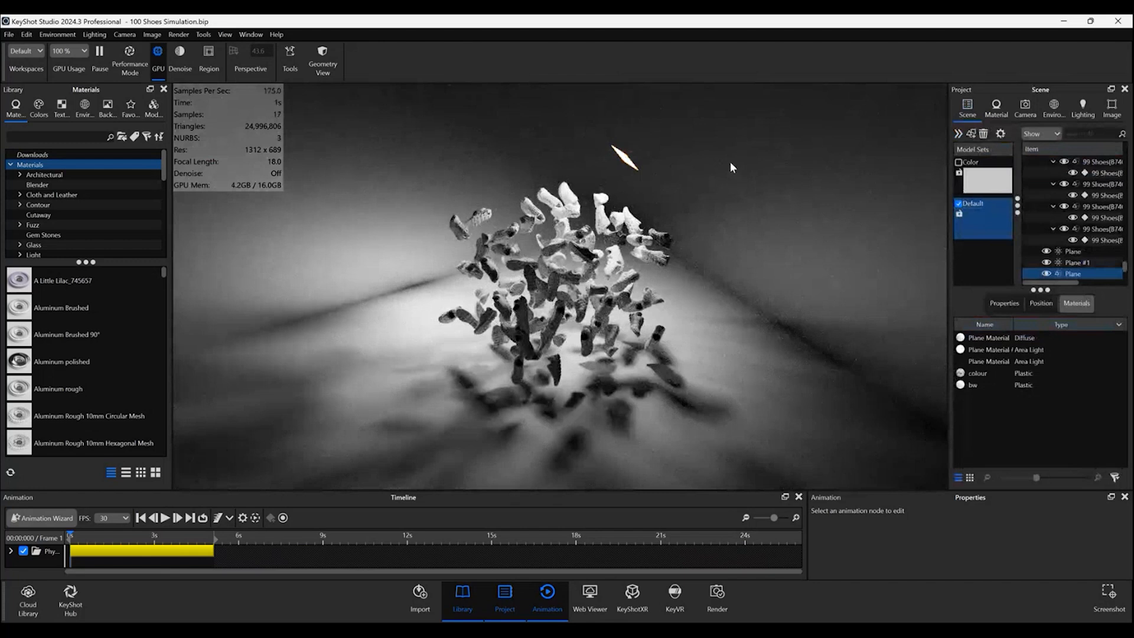
{"action": "left_click", "coordinate": [765, 339]}
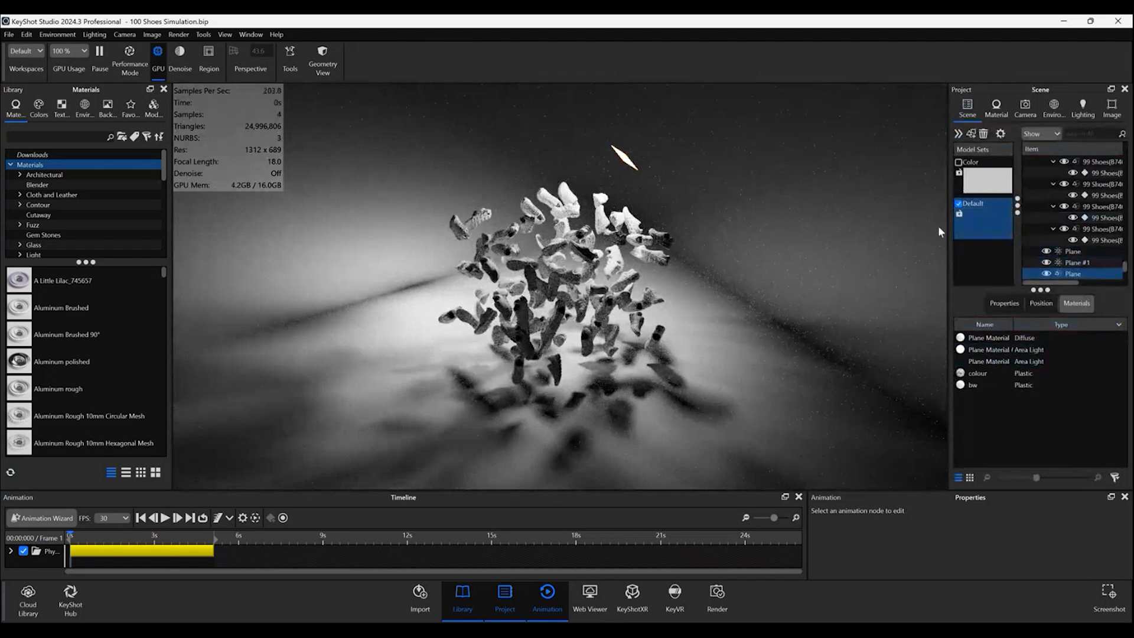
Step: Add a model set named Xtra without cloning any of the Default set's models into it
{"action": "left_click", "coordinate": [971, 132]}
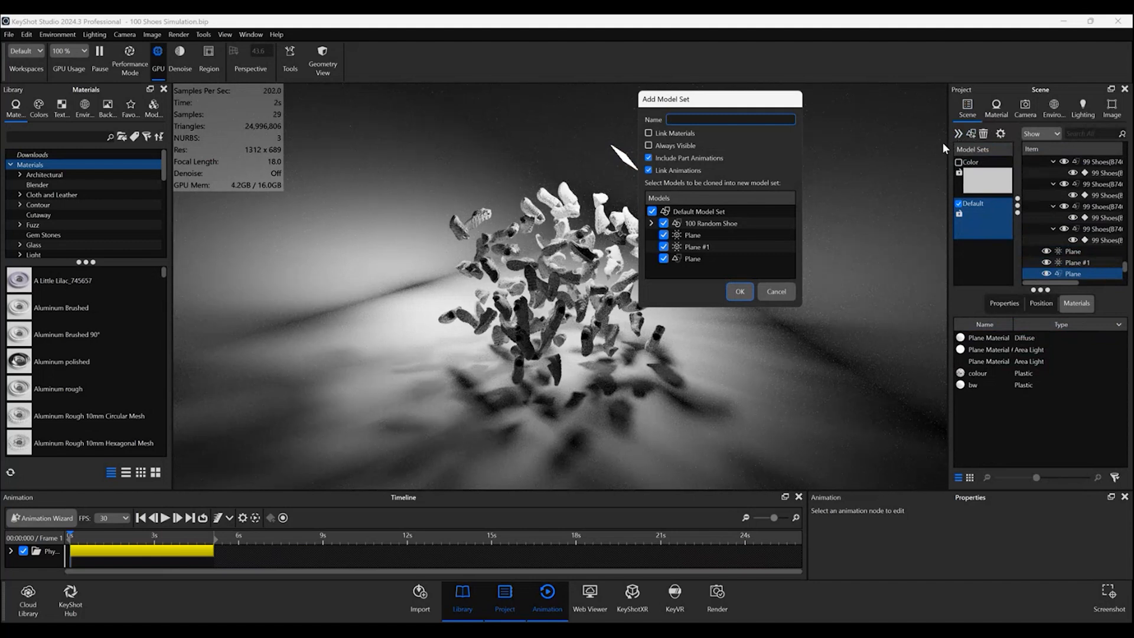
{"action": "type", "text": "Xtra"}
{"action": "left_click", "coordinate": [652, 212]}
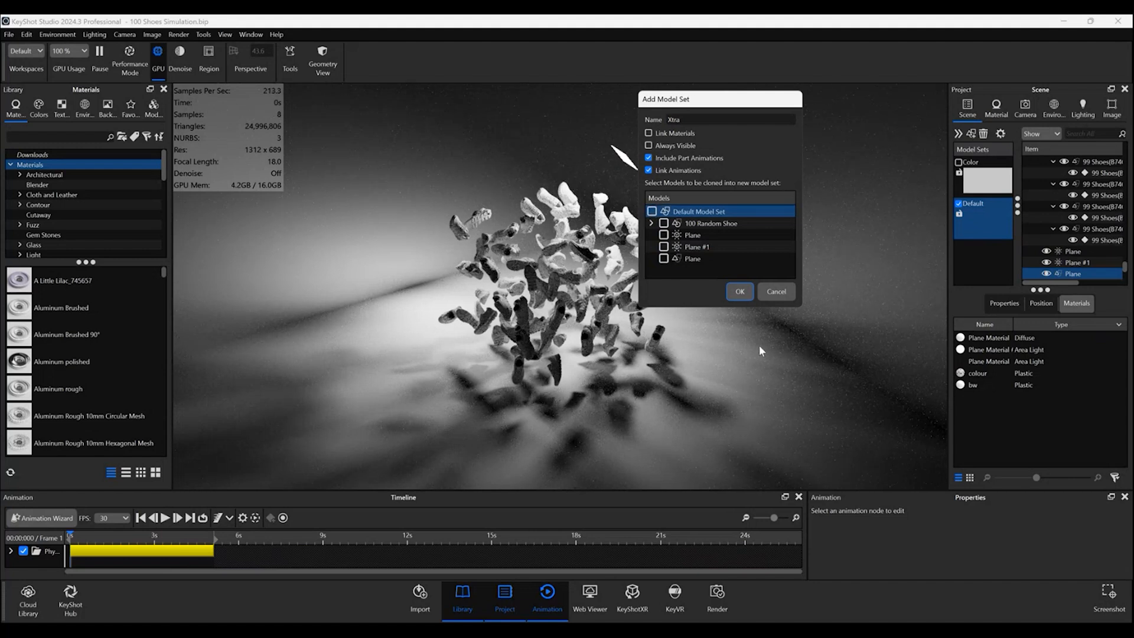
{"action": "left_click", "coordinate": [740, 291]}
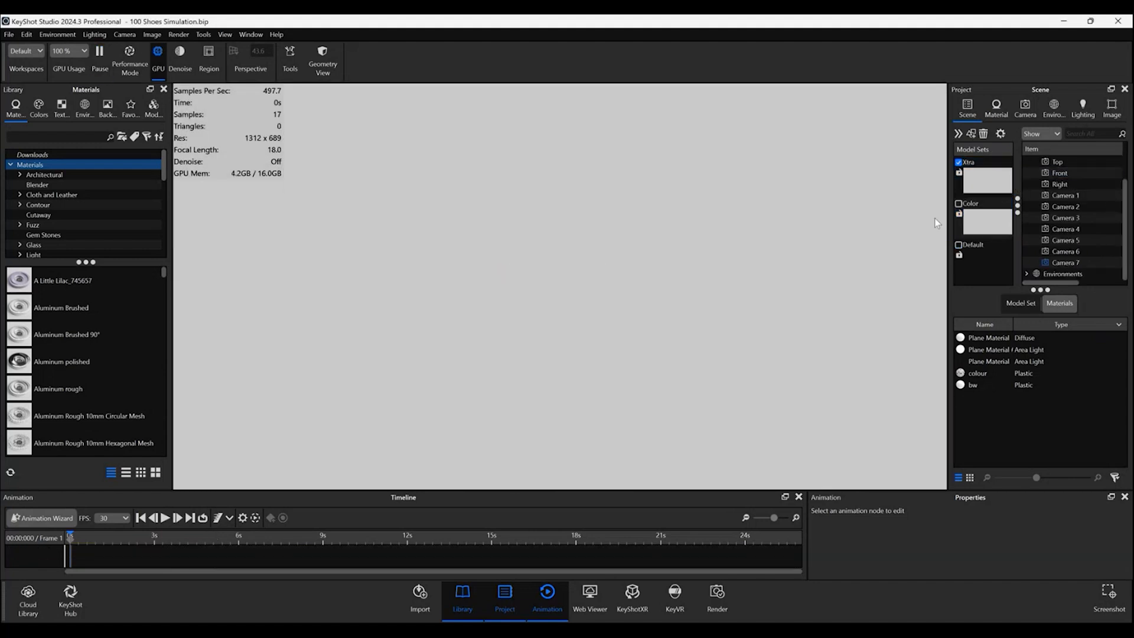
Step: Reactivate the Default model set and move its three planes into the Xtra model set
{"action": "left_click", "coordinate": [965, 254]}
{"action": "left_click", "coordinate": [968, 176]}
{"action": "left_click", "coordinate": [967, 271]}
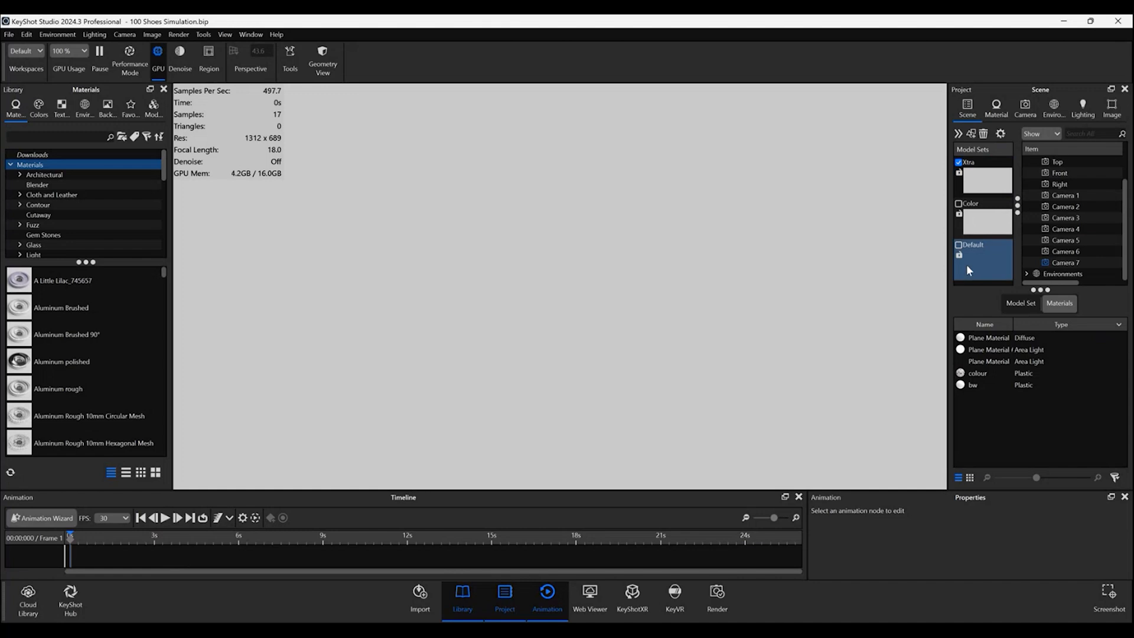
{"action": "left_click", "coordinate": [966, 264]}
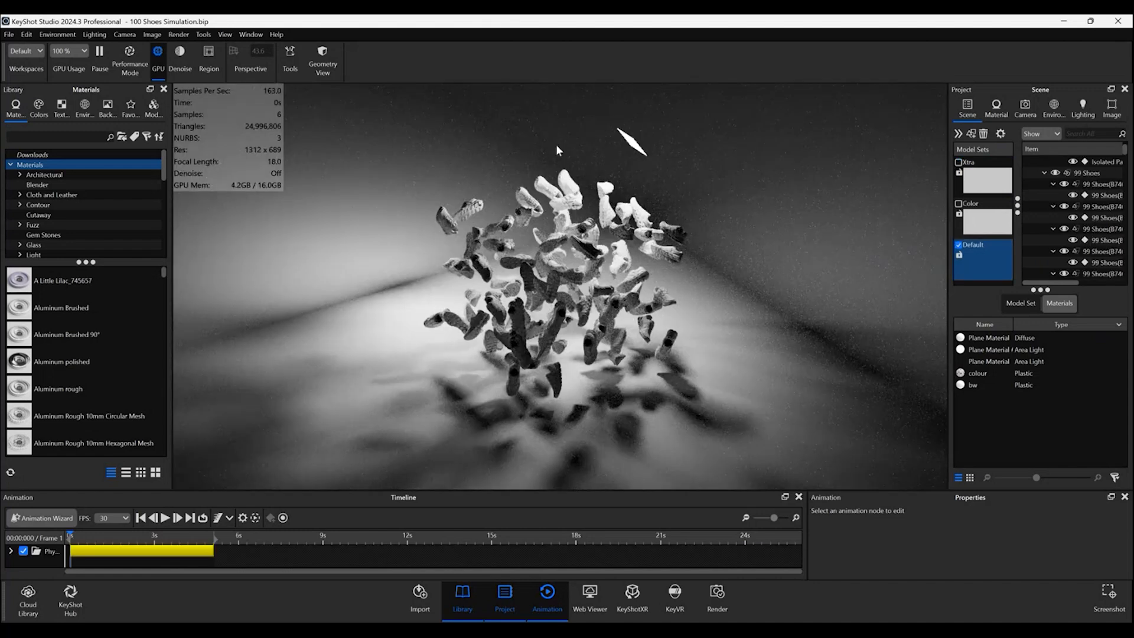
{"action": "left_click", "coordinate": [634, 147]}
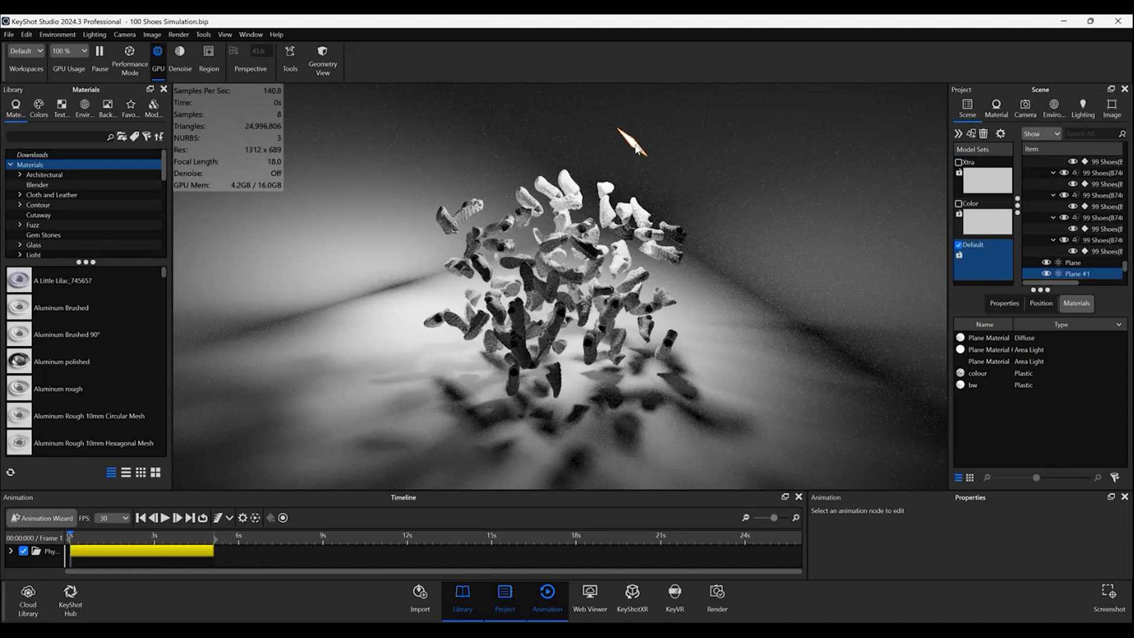
{"action": "left_click", "coordinate": [779, 335], "text": "ctrl"}
{"action": "left_click", "coordinate": [1067, 250], "text": "ctrl"}
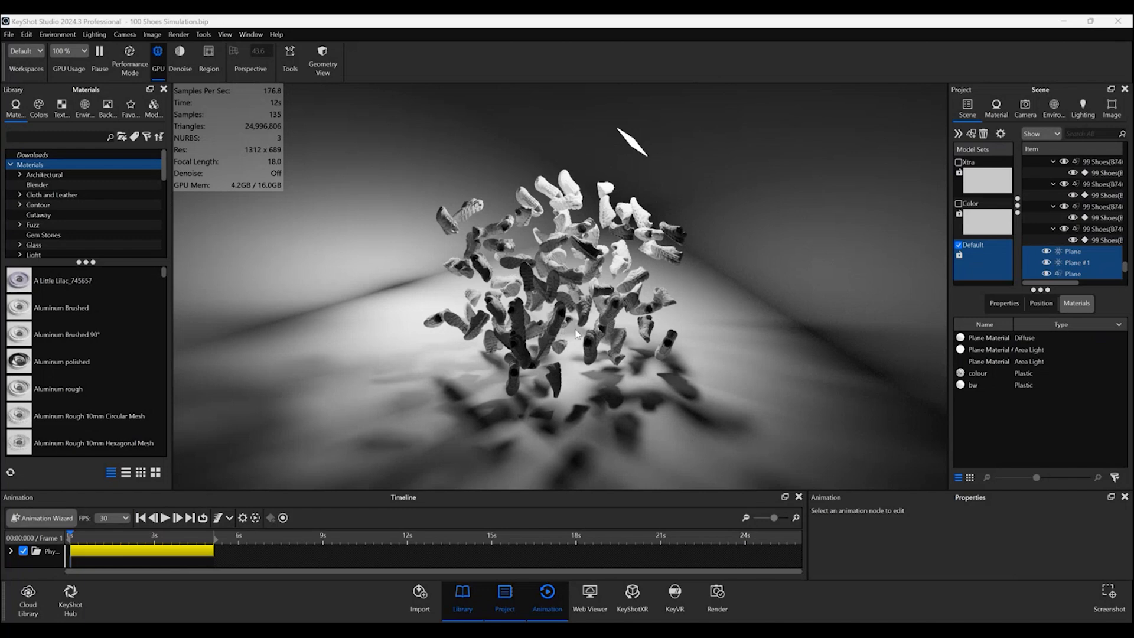
Step: Check the Xtra and Color model sets one at a time and return to the Default model set
{"action": "left_click", "coordinate": [989, 172]}
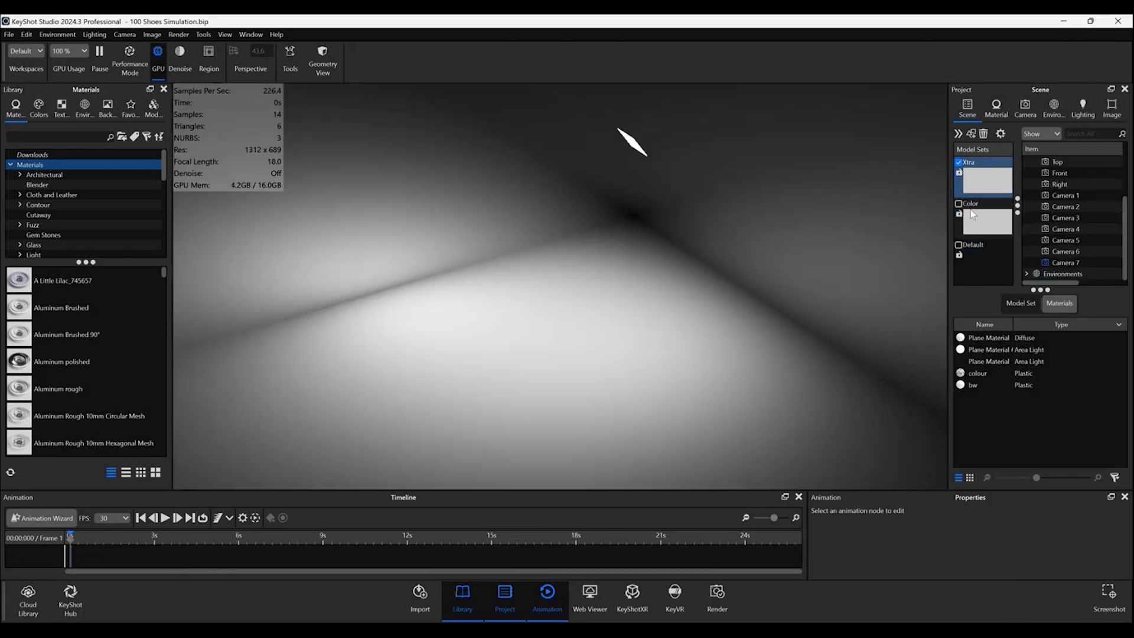
{"action": "left_click", "coordinate": [968, 216]}
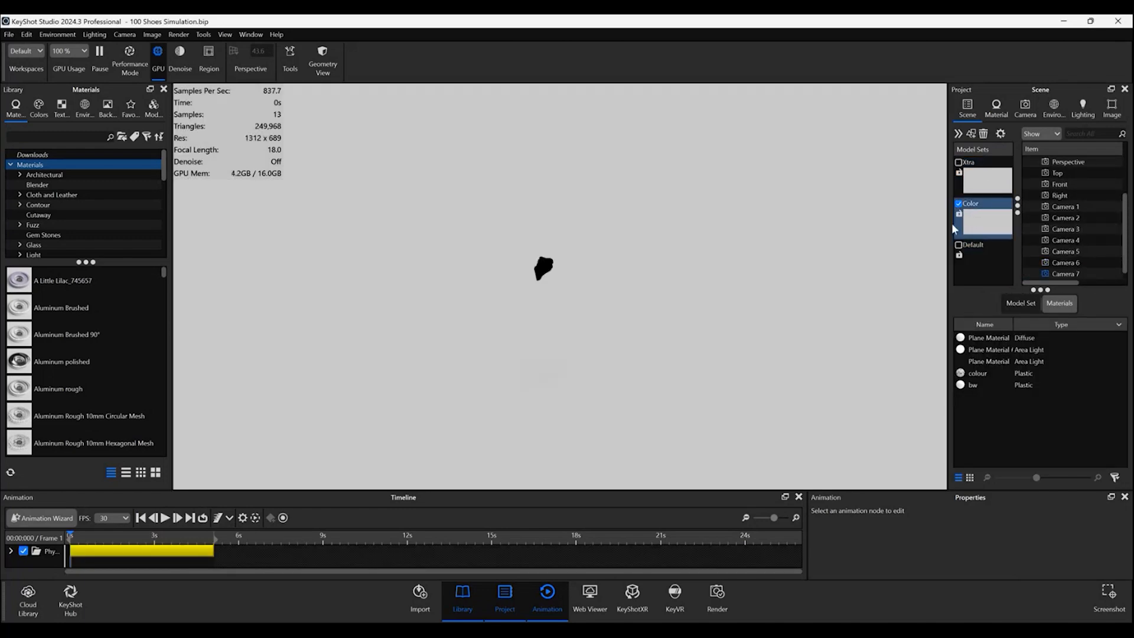
{"action": "left_click", "coordinate": [989, 253]}
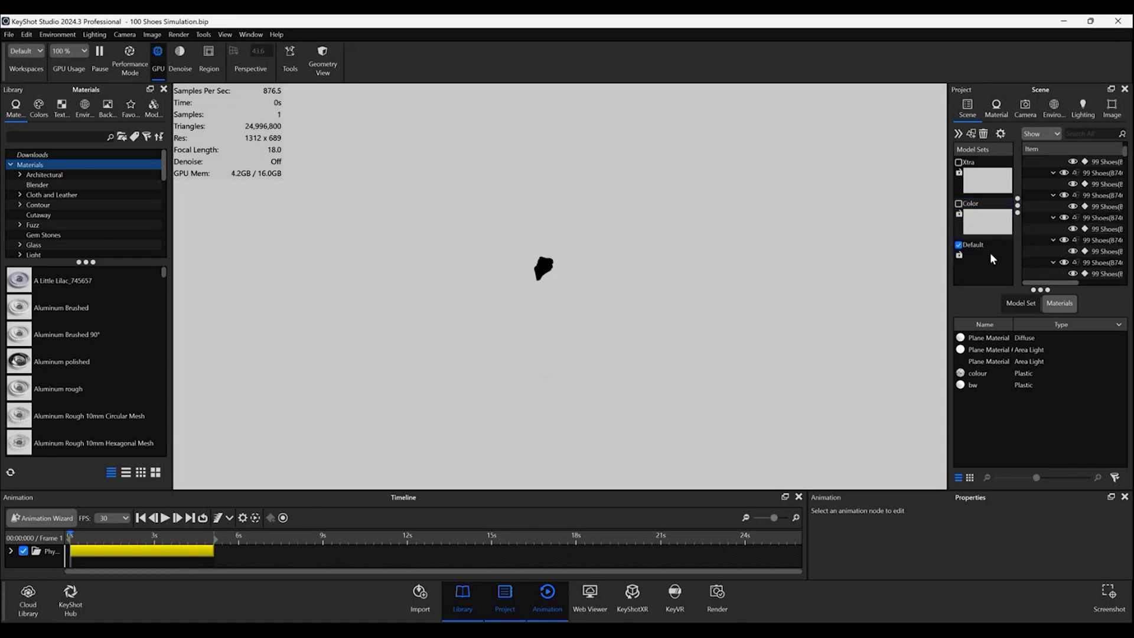
{"action": "left_click", "coordinate": [966, 211]}
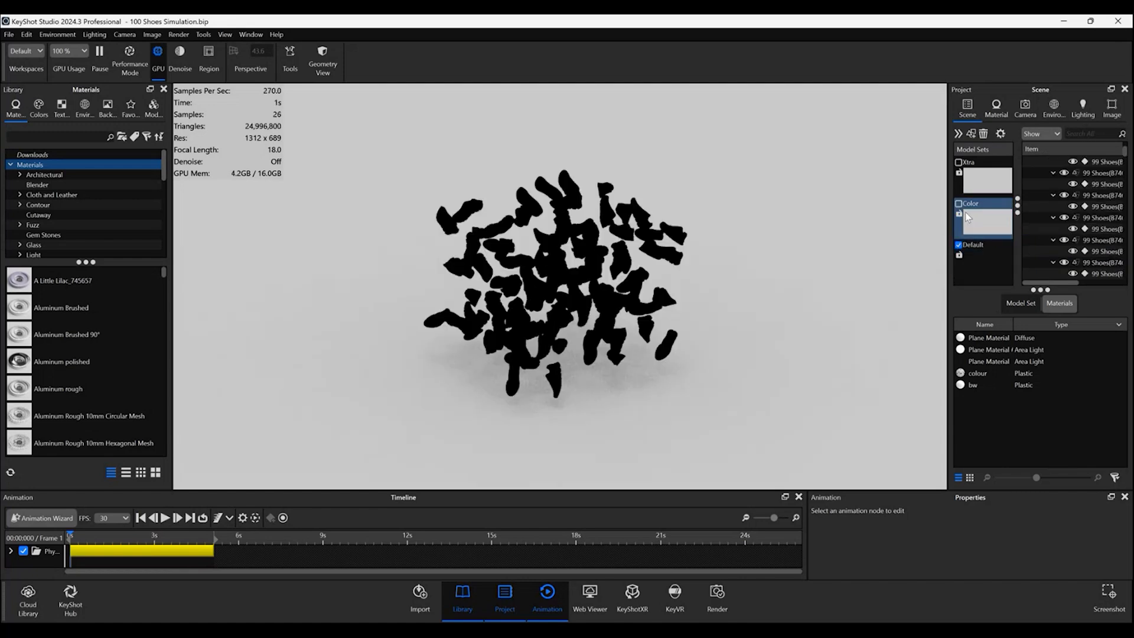
{"action": "left_click", "coordinate": [981, 250]}
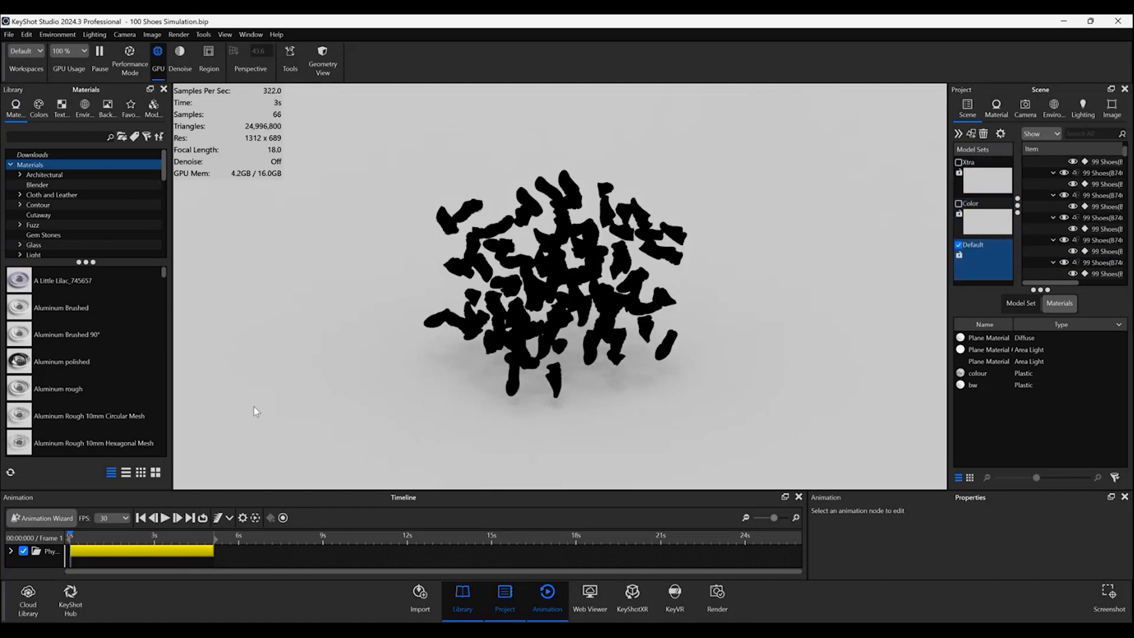
Step: Start a Fade animation for the 100 Random Shoe model of the Default model set
{"action": "left_click", "coordinate": [26, 517]}
{"action": "left_click", "coordinate": [511, 313]}
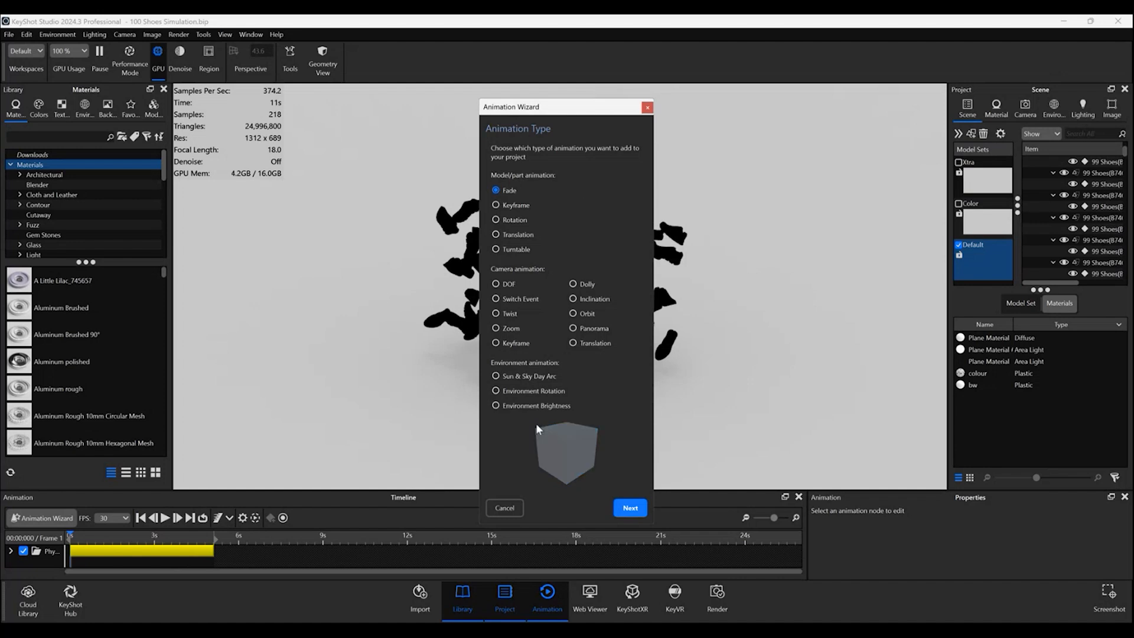
{"action": "left_click", "coordinate": [630, 508]}
{"action": "left_click", "coordinate": [544, 200]}
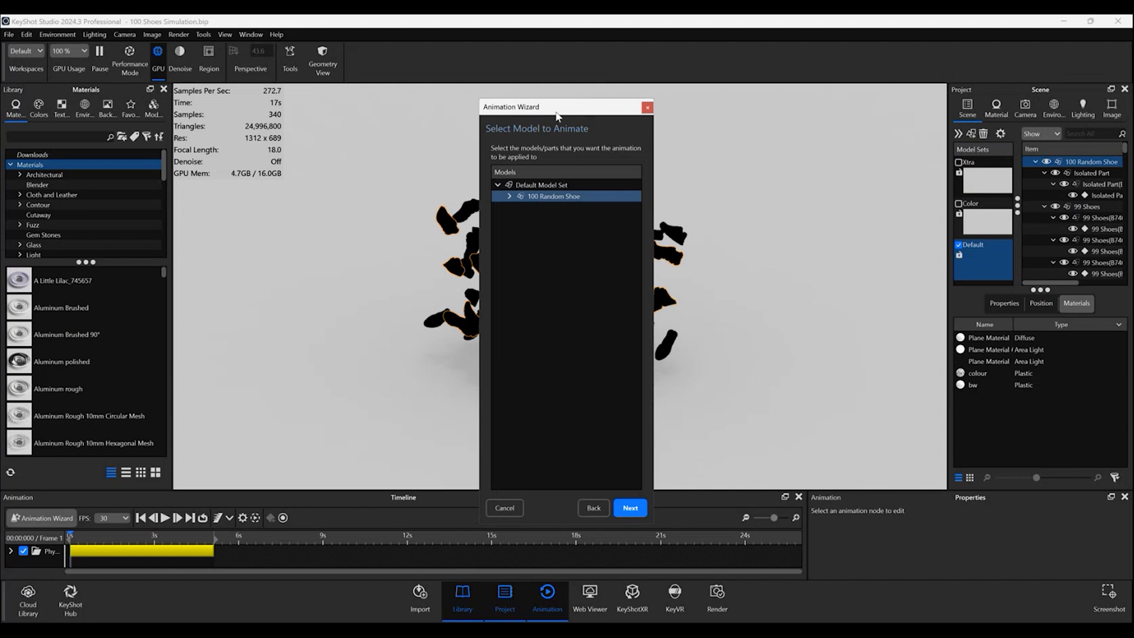
{"action": "left_click_drag", "start_coordinate": [557, 115], "coordinate": [222, 50]}
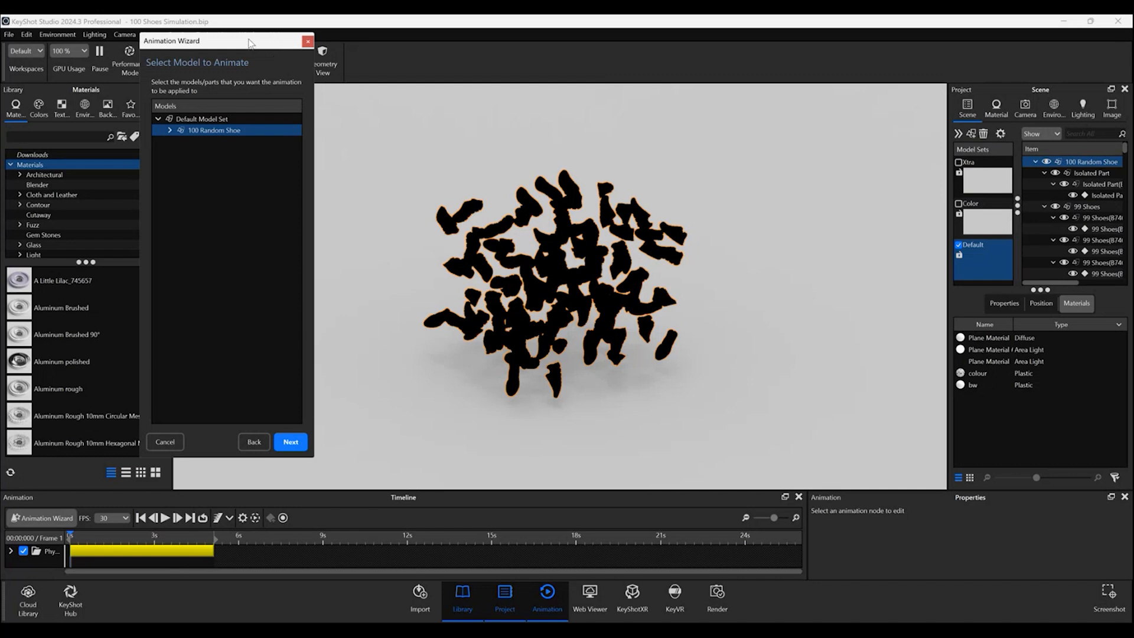
{"action": "left_click_drag", "start_coordinate": [249, 42], "coordinate": [286, 156]}
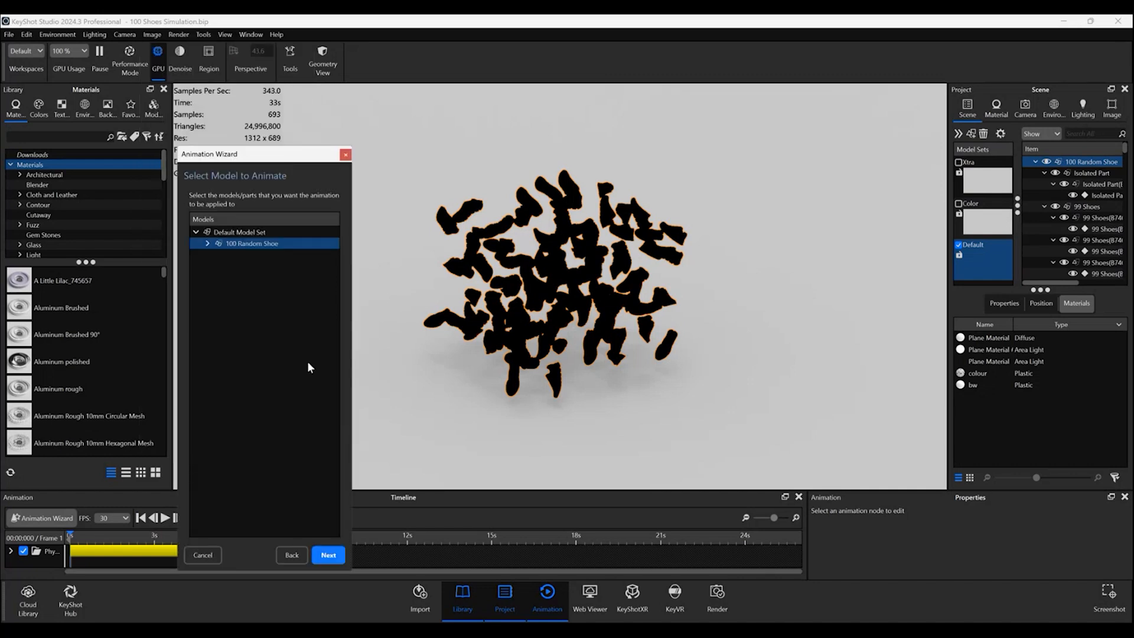
{"action": "left_click", "coordinate": [323, 561]}
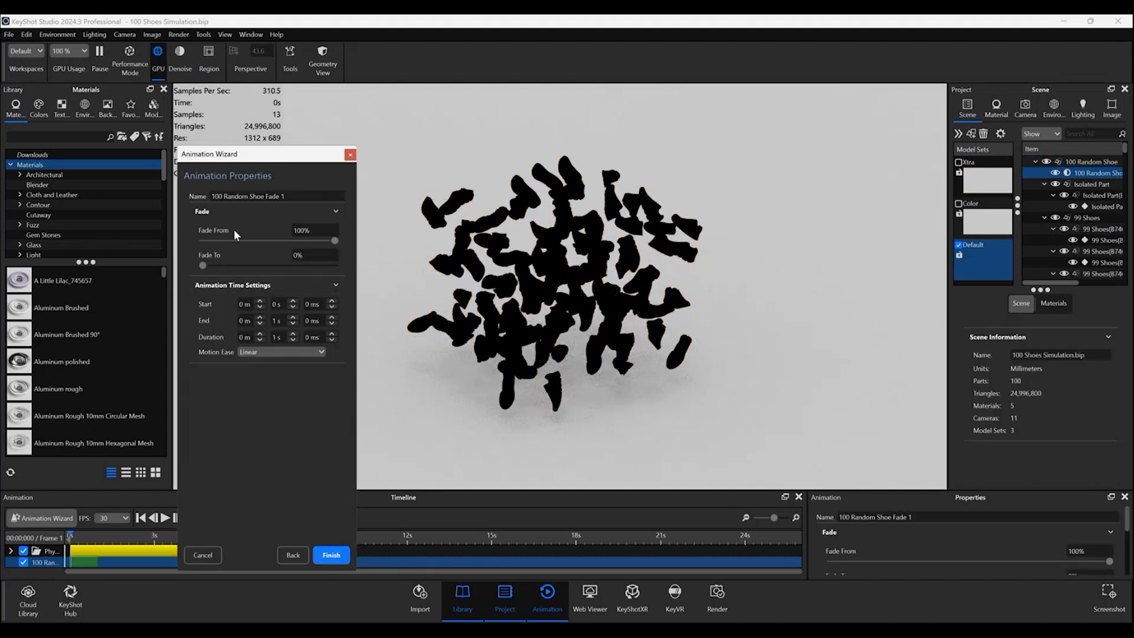
Step: Create the fade from 100% to 0% and extend it to the end of the physics simulation
{"action": "double_click", "coordinate": [305, 230]}
{"action": "left_click", "coordinate": [311, 255]}
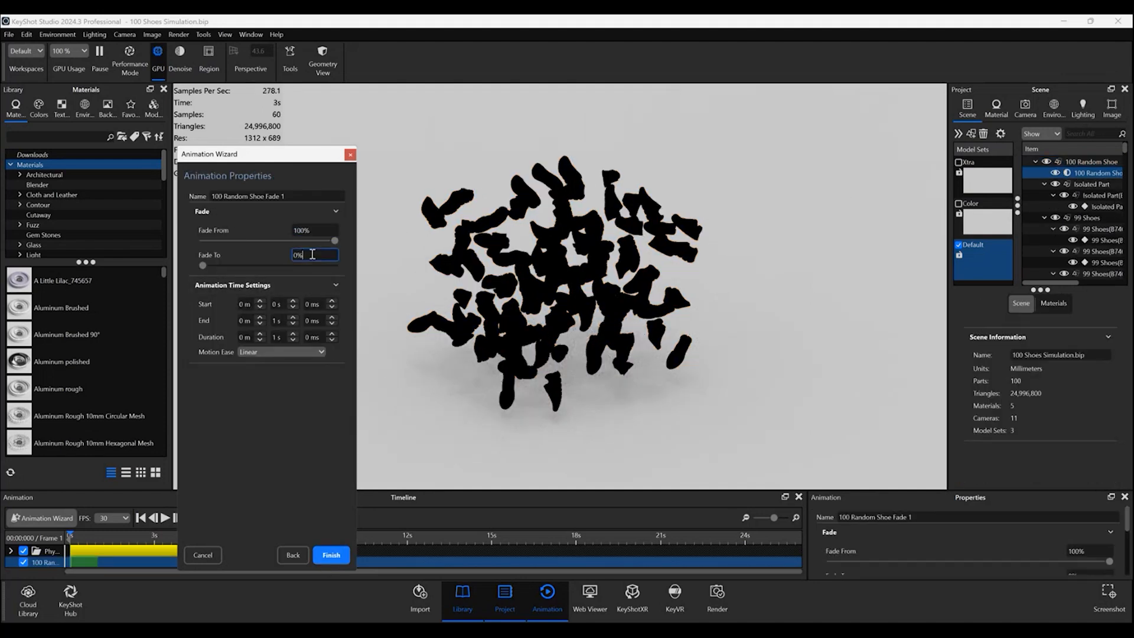
{"action": "left_click", "coordinate": [335, 558]}
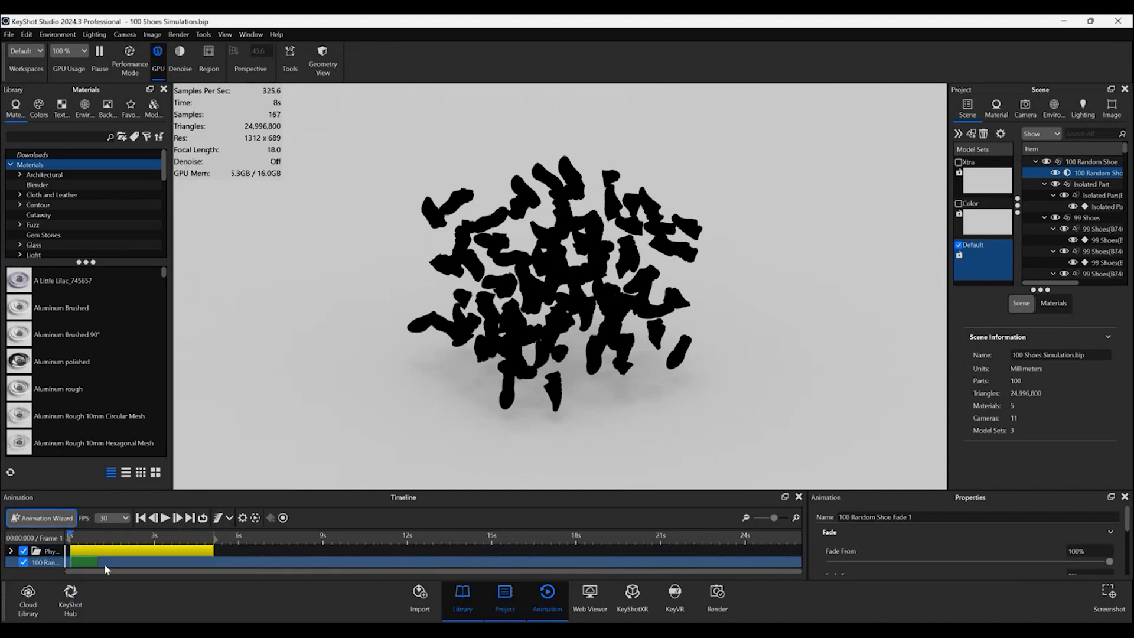
{"action": "left_click_drag", "start_coordinate": [99, 563], "coordinate": [215, 578]}
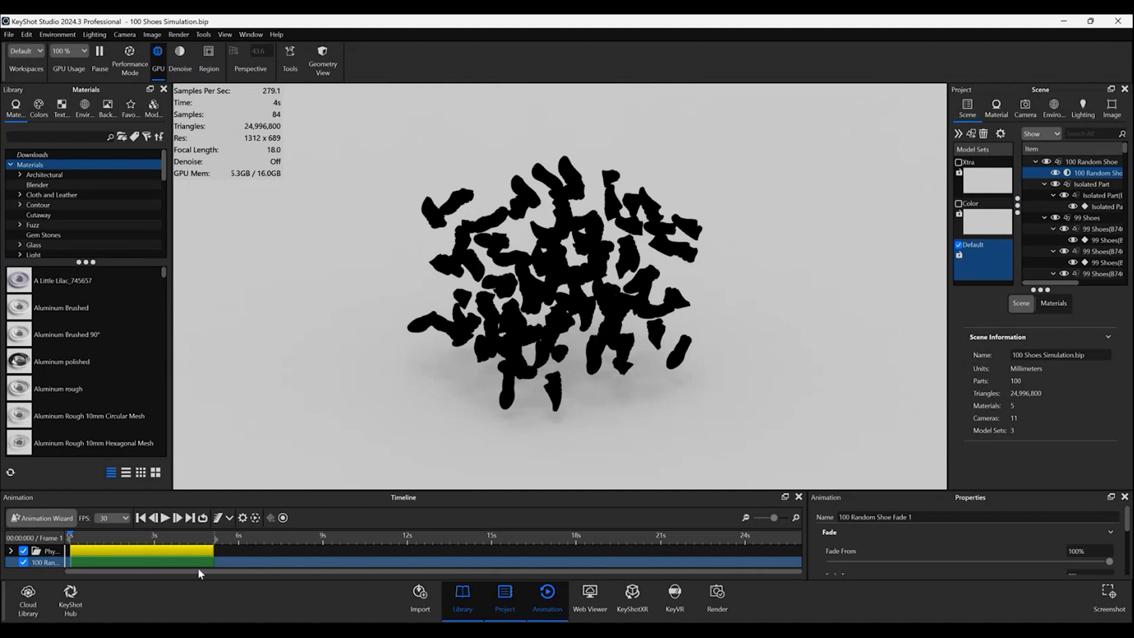
Step: Show the Color and Xtra model sets together with Default, play the animation, and scrub to about 3.5 s
{"action": "left_click", "coordinate": [958, 204]}
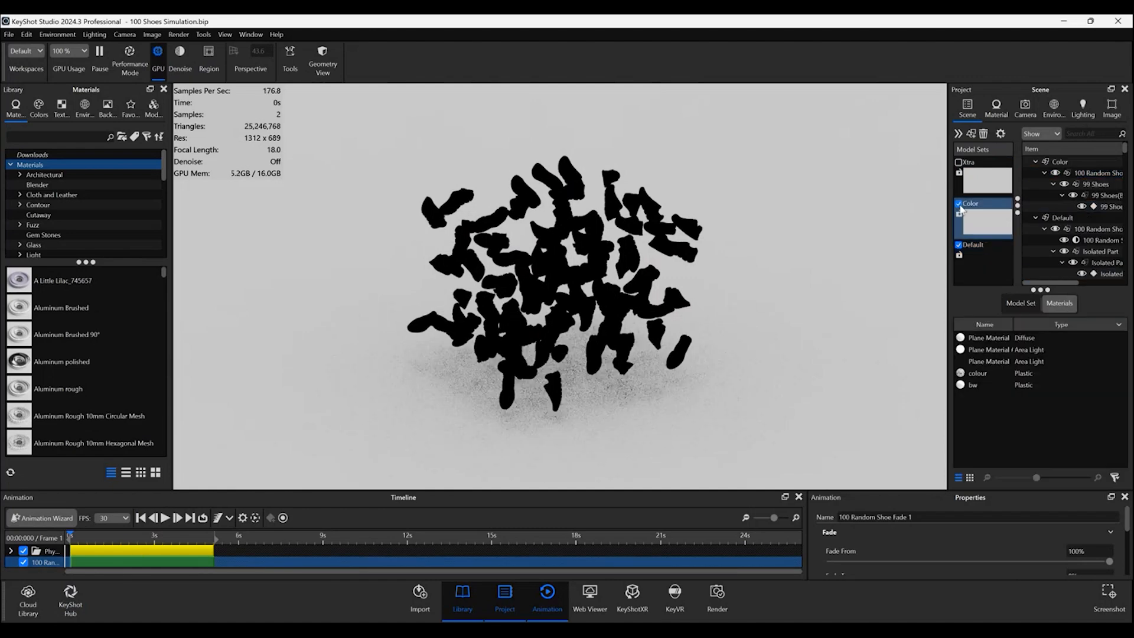
{"action": "left_click", "coordinate": [957, 162]}
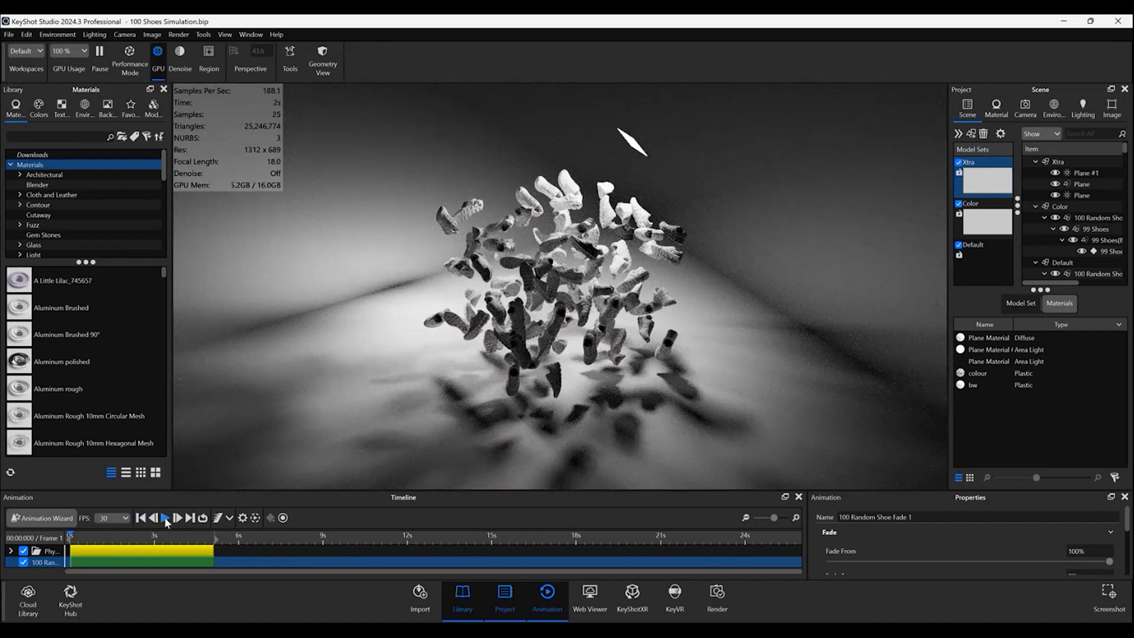
{"action": "left_click", "coordinate": [166, 518]}
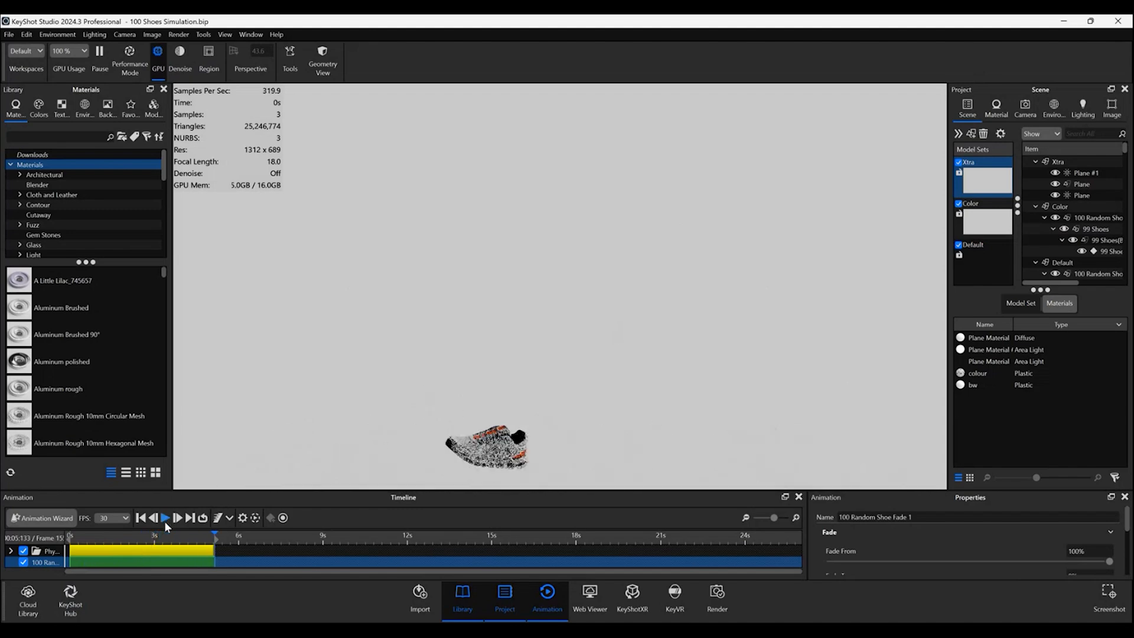
{"action": "left_click", "coordinate": [976, 211]}
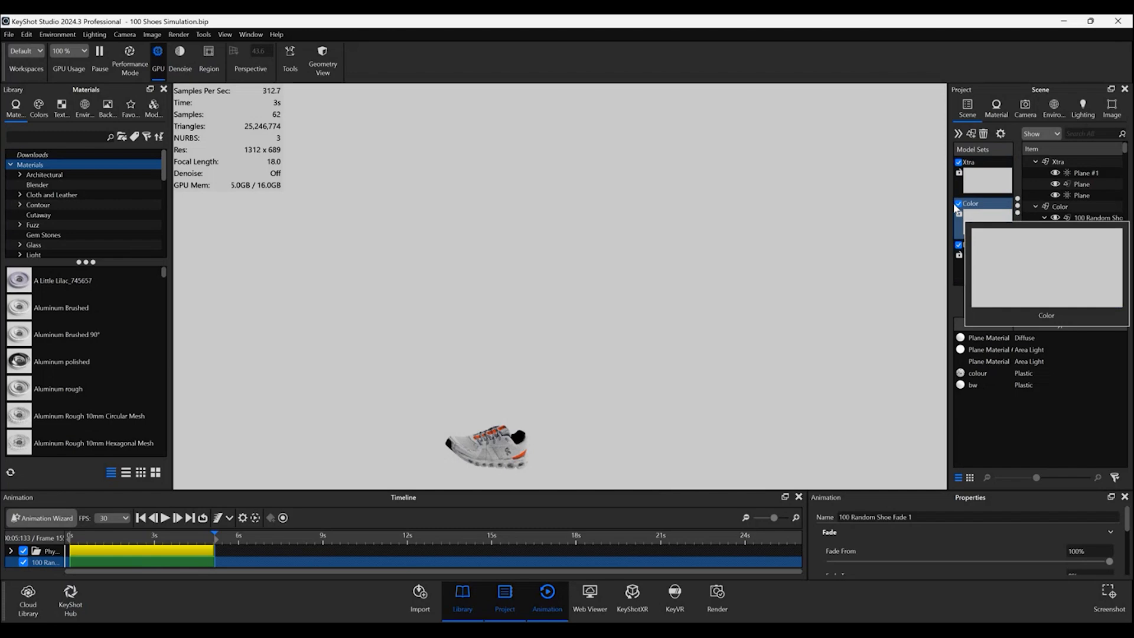
{"action": "left_click", "coordinate": [102, 534]}
{"action": "left_click_drag", "start_coordinate": [102, 534], "coordinate": [168, 533]}
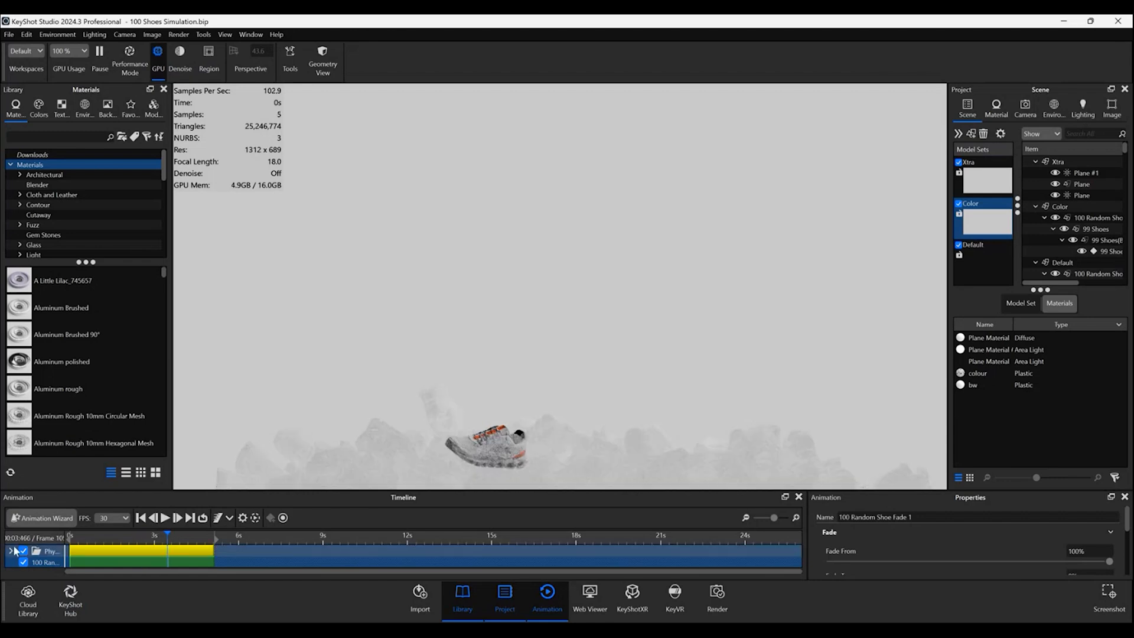
Step: Review the 100 Random Shoe fade's properties, including its fade amounts, time settings and motion ease
{"action": "left_click", "coordinate": [51, 552]}
{"action": "left_click", "coordinate": [49, 565]}
{"action": "left_click", "coordinate": [54, 552]}
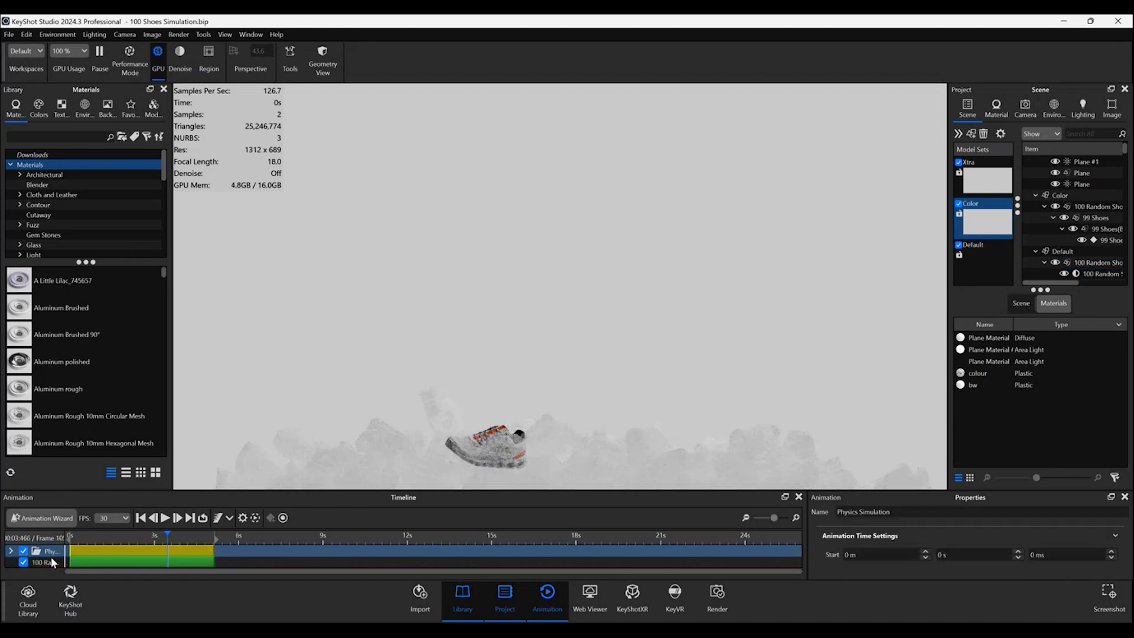
{"action": "left_click", "coordinate": [51, 563]}
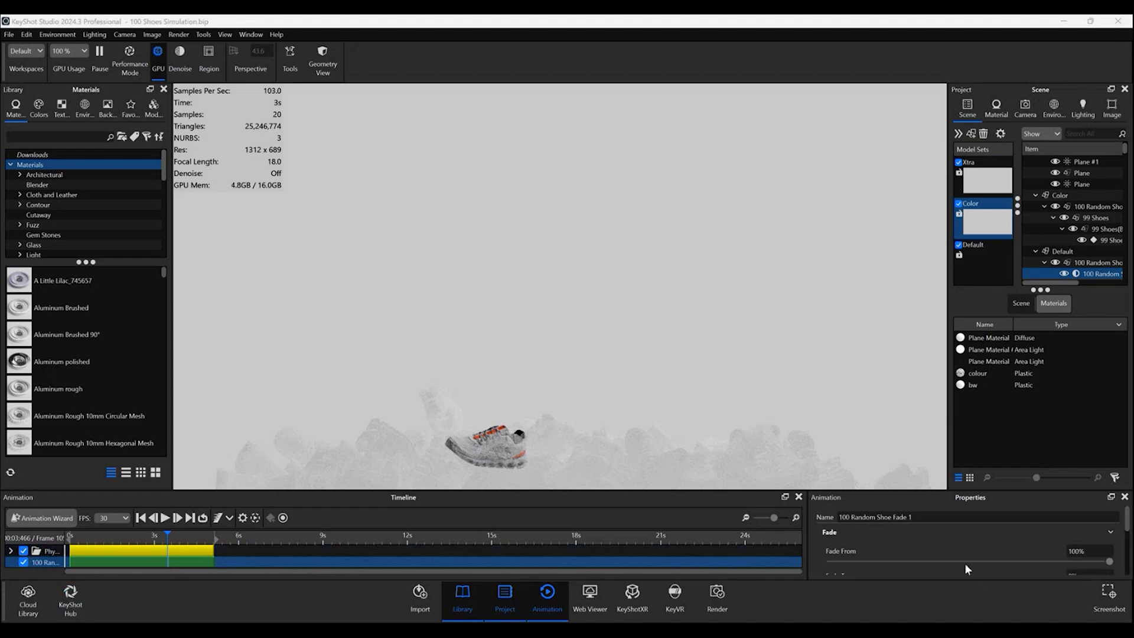
{"action": "scroll", "coordinate": [959, 554], "scroll_direction": "down", "scroll_amount": 3}
{"action": "scroll", "coordinate": [956, 554], "scroll_direction": "down", "scroll_amount": 2}
{"action": "scroll", "coordinate": [958, 556], "scroll_direction": "up", "scroll_amount": 5}
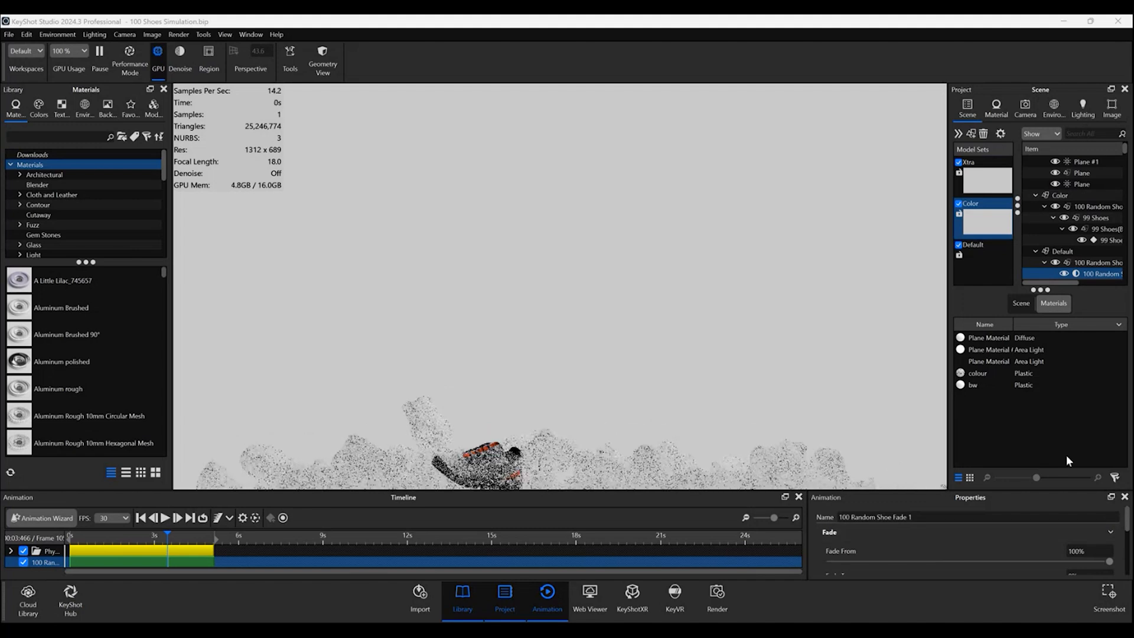
{"action": "scroll", "coordinate": [944, 527], "scroll_direction": "down", "scroll_amount": 4}
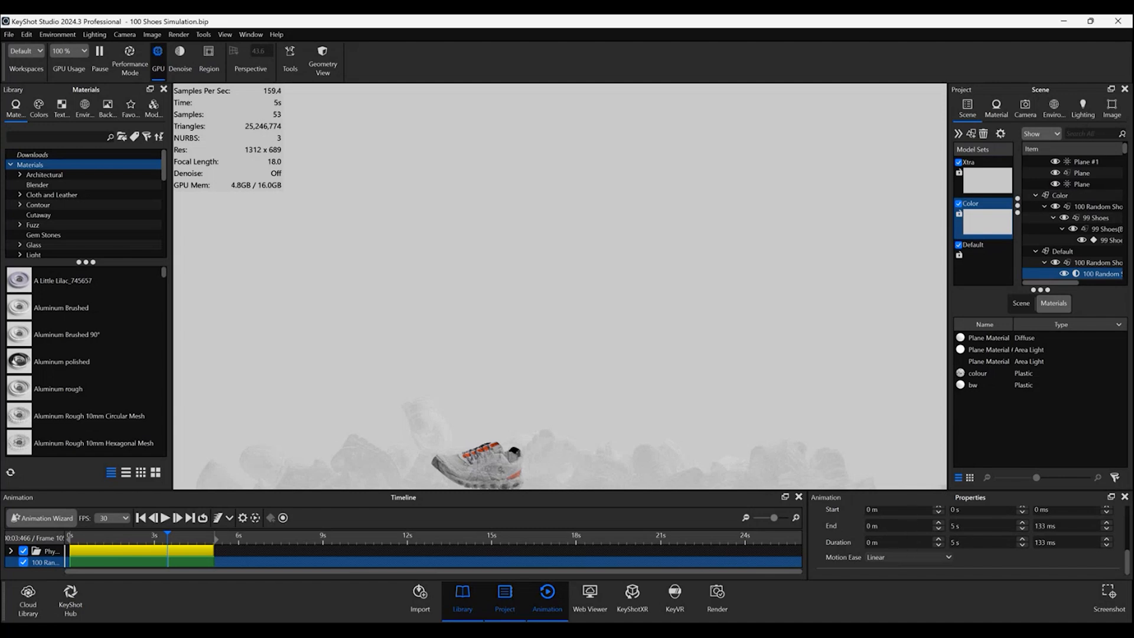
Step: Set the fade's motion ease to Custom and enlarge the ease curve editor
{"action": "left_click", "coordinate": [904, 537]}
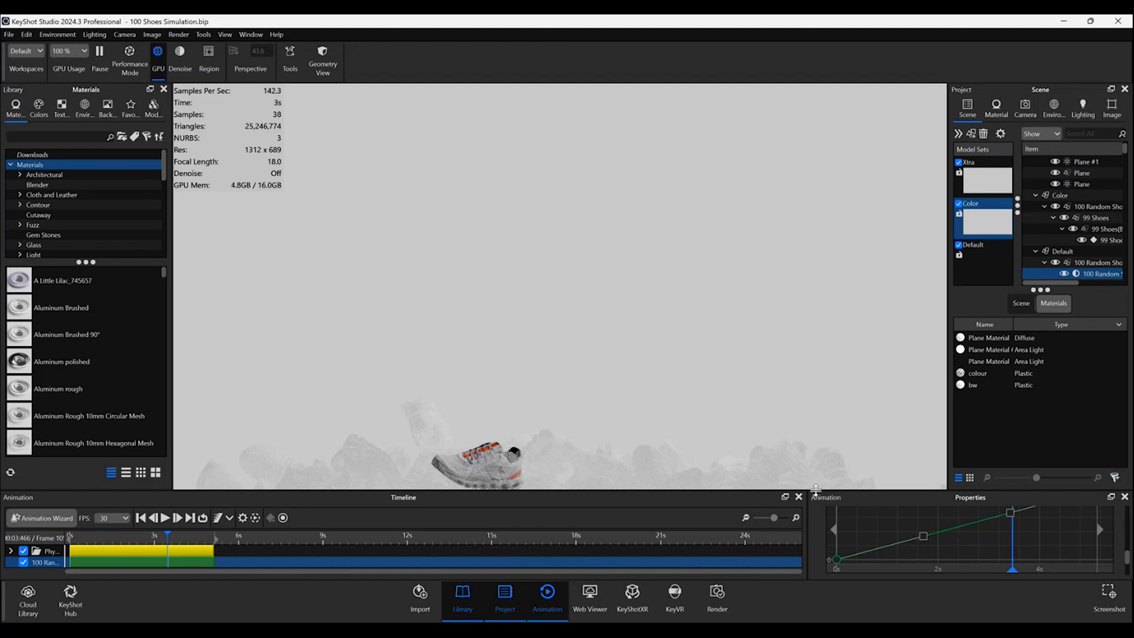
{"action": "left_click_drag", "start_coordinate": [813, 489], "coordinate": [813, 377]}
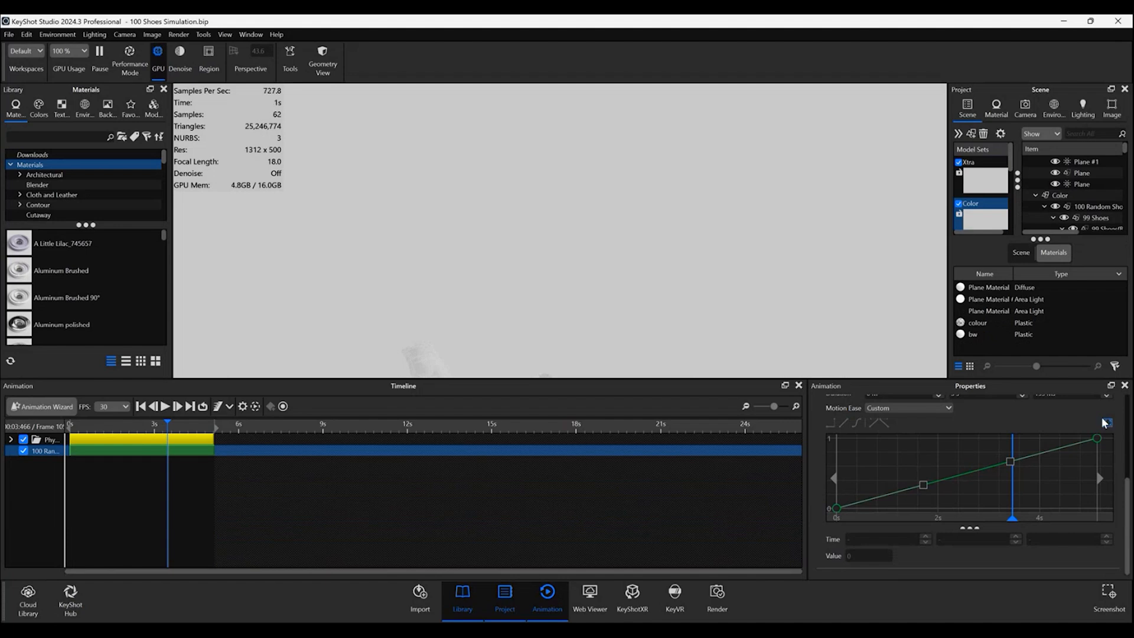
Step: Compare the ease curve's start and end points with the first and last frames of the animation
{"action": "left_click", "coordinate": [141, 406]}
{"action": "left_click", "coordinate": [190, 405]}
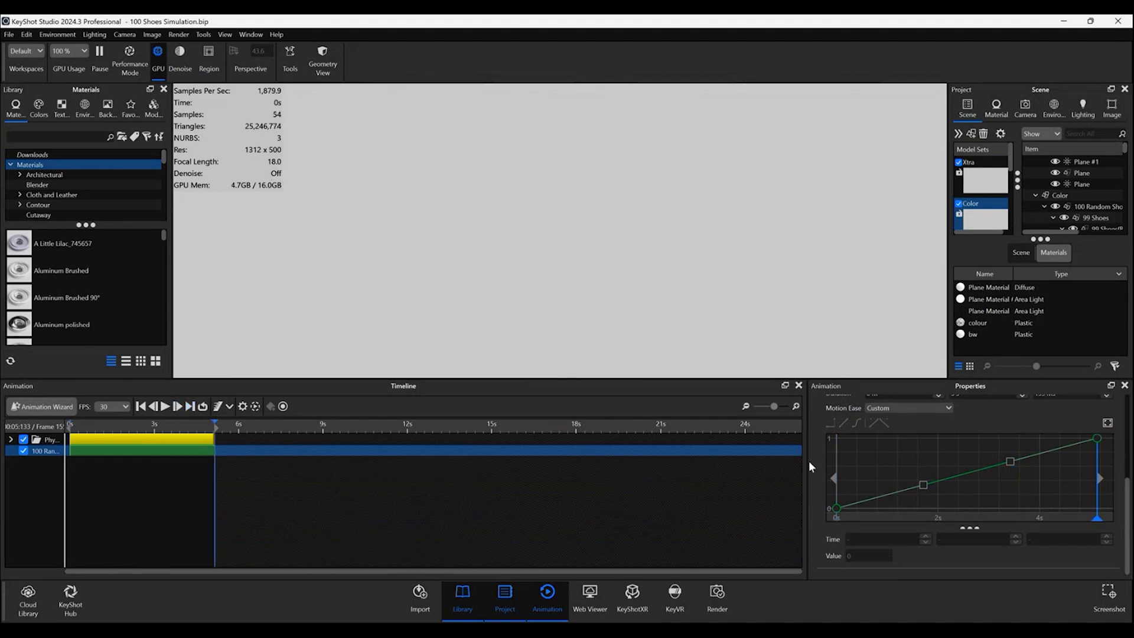
{"action": "left_click", "coordinate": [837, 507]}
{"action": "left_click_drag", "start_coordinate": [101, 427], "coordinate": [68, 426]}
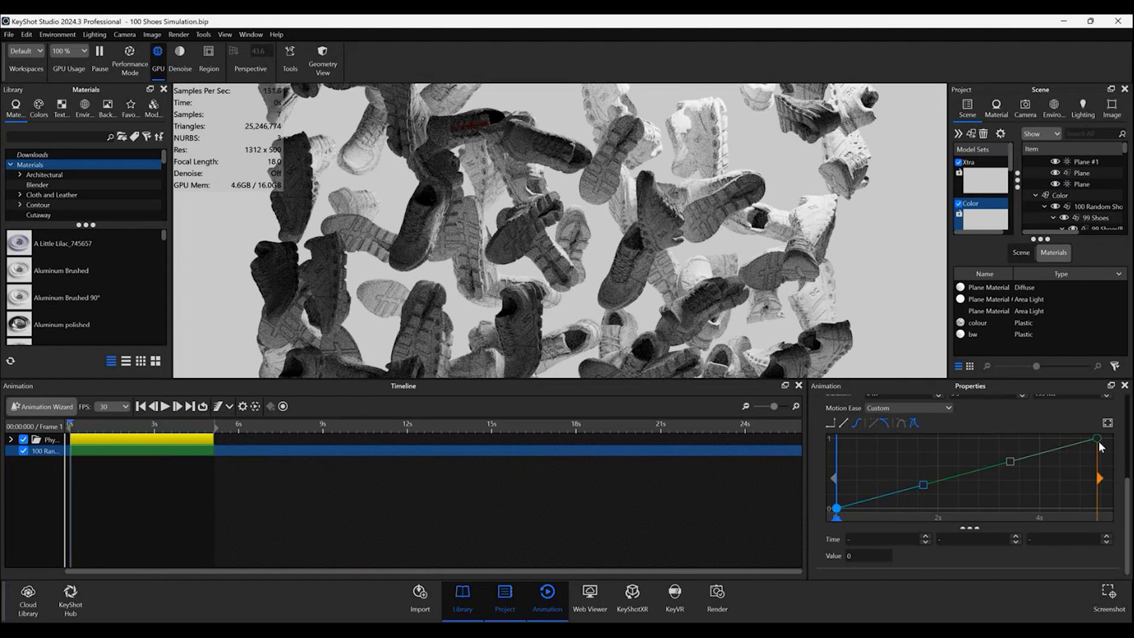
{"action": "left_click", "coordinate": [1095, 438]}
{"action": "left_click", "coordinate": [836, 450]}
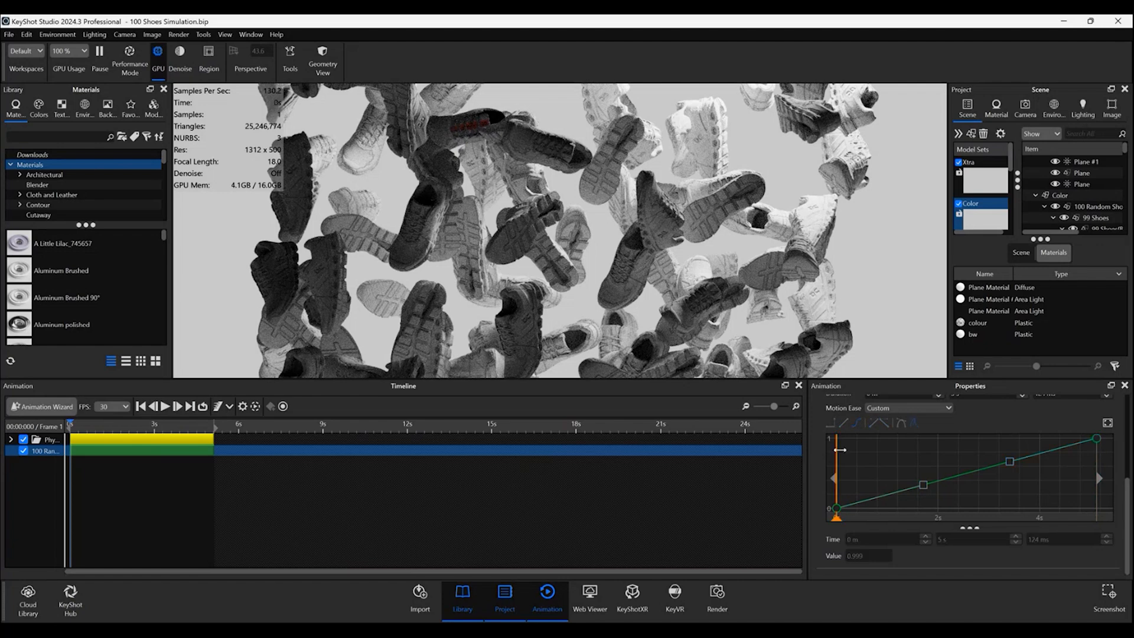
Step: Bend the ease curve into a slow start and steep finish, adding a control point at about 4.3 s with value 0.193
{"action": "mouse_move", "coordinate": [839, 450]}
{"action": "left_mouse_down"}
{"action": "mouse_move", "coordinate": [1095, 452]}
{"action": "mouse_move", "coordinate": [825, 466]}
{"action": "left_mouse_up"}
{"action": "left_click_drag", "start_coordinate": [1009, 461], "coordinate": [1022, 503]}
{"action": "mouse_move", "coordinate": [922, 487]}
{"action": "left_mouse_down"}
{"action": "mouse_move", "coordinate": [924, 503]}
{"action": "mouse_move", "coordinate": [930, 492]}
{"action": "left_mouse_up"}
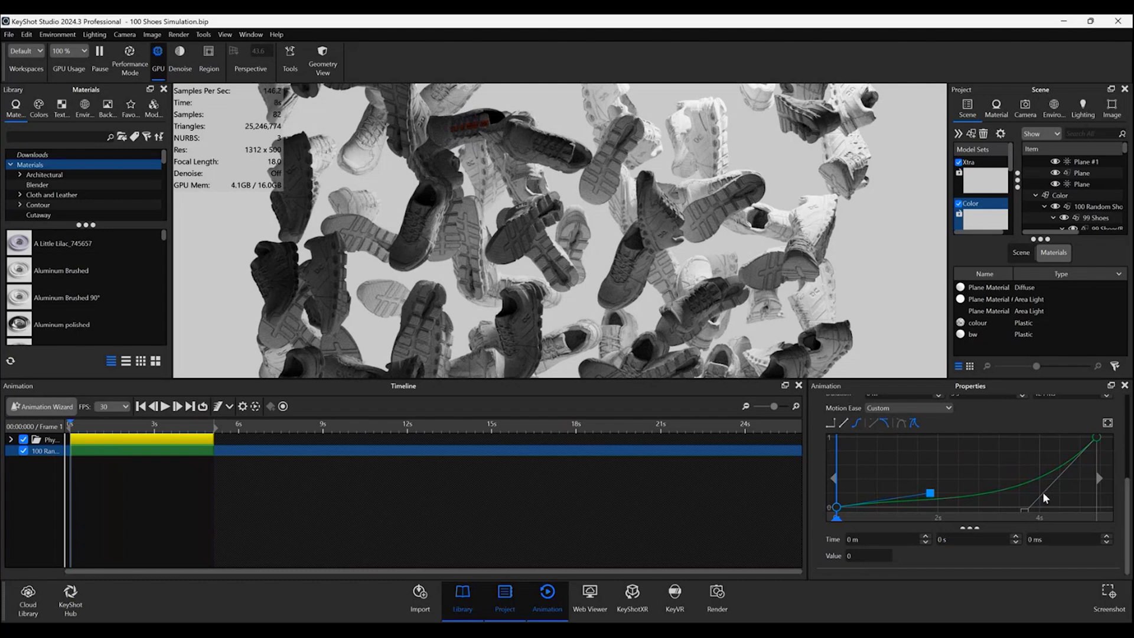
{"action": "left_click", "coordinate": [1015, 486]}
{"action": "left_click", "coordinate": [1015, 486]}
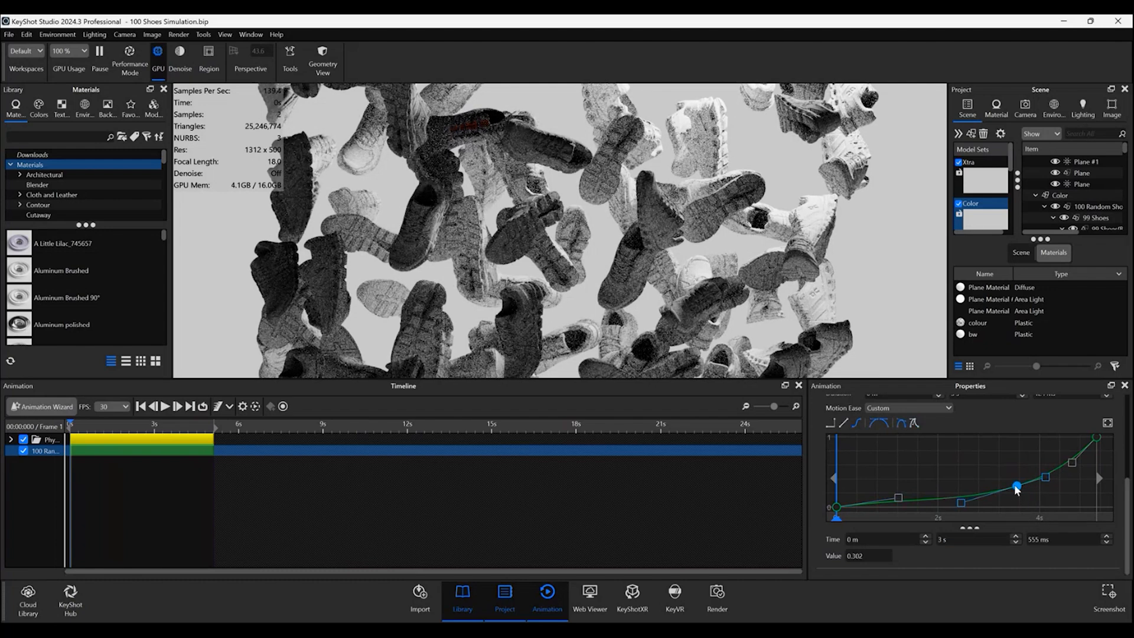
{"action": "left_click_drag", "start_coordinate": [1016, 488], "coordinate": [1046, 496]}
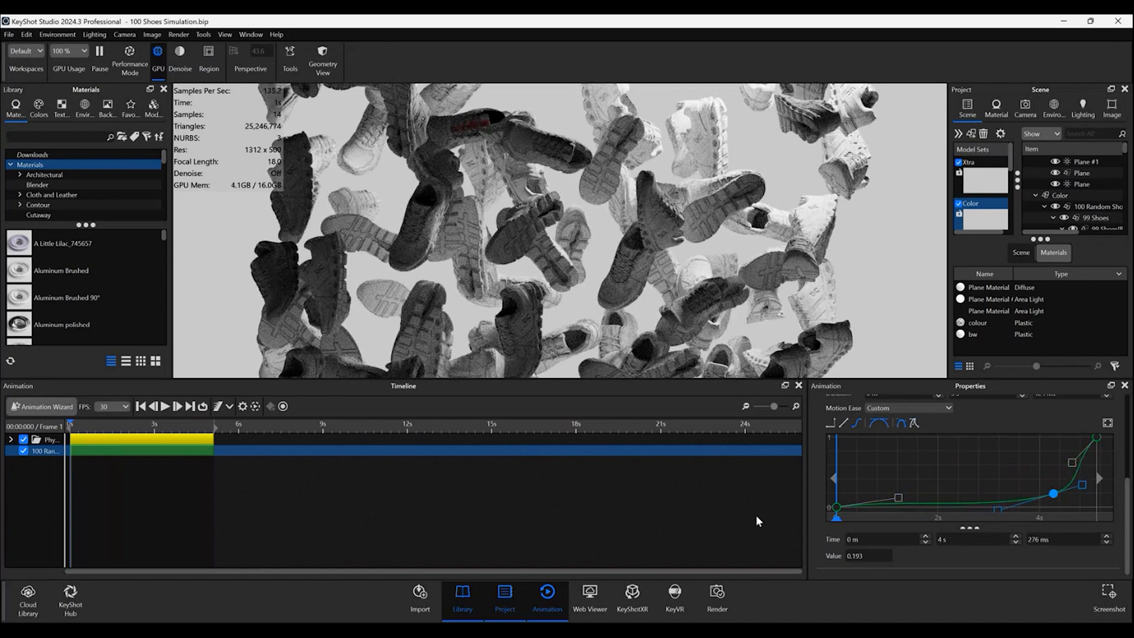
Step: Play the animation and scrub through about 3.5 s to the last frame to check the delayed fade
{"action": "left_click_drag", "start_coordinate": [836, 519], "coordinate": [829, 520]}
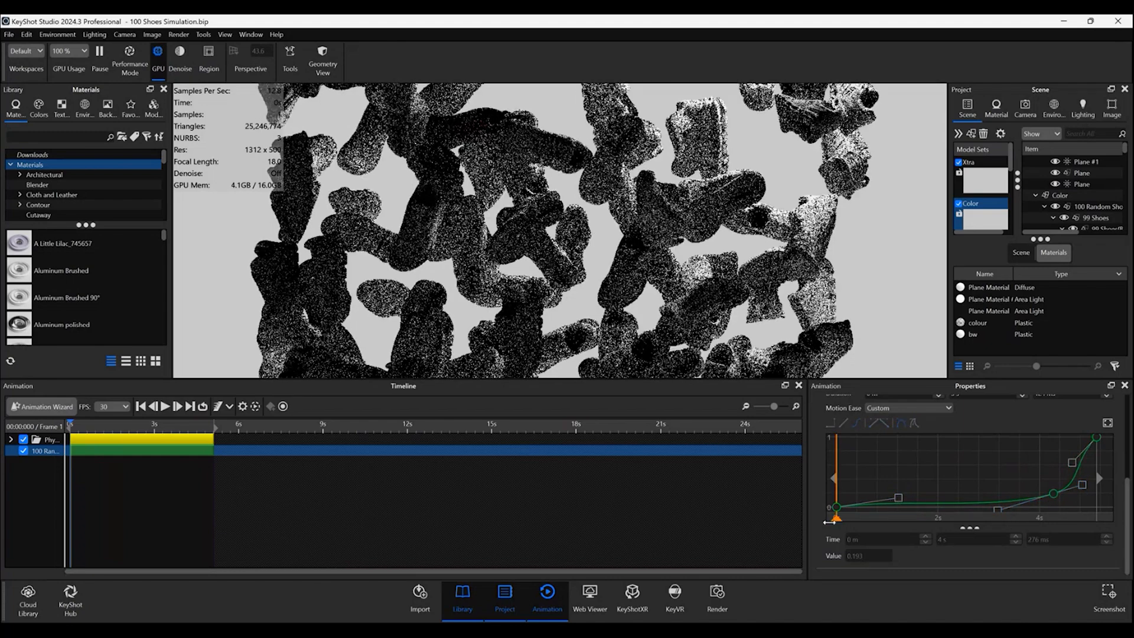
{"action": "left_click", "coordinate": [167, 407]}
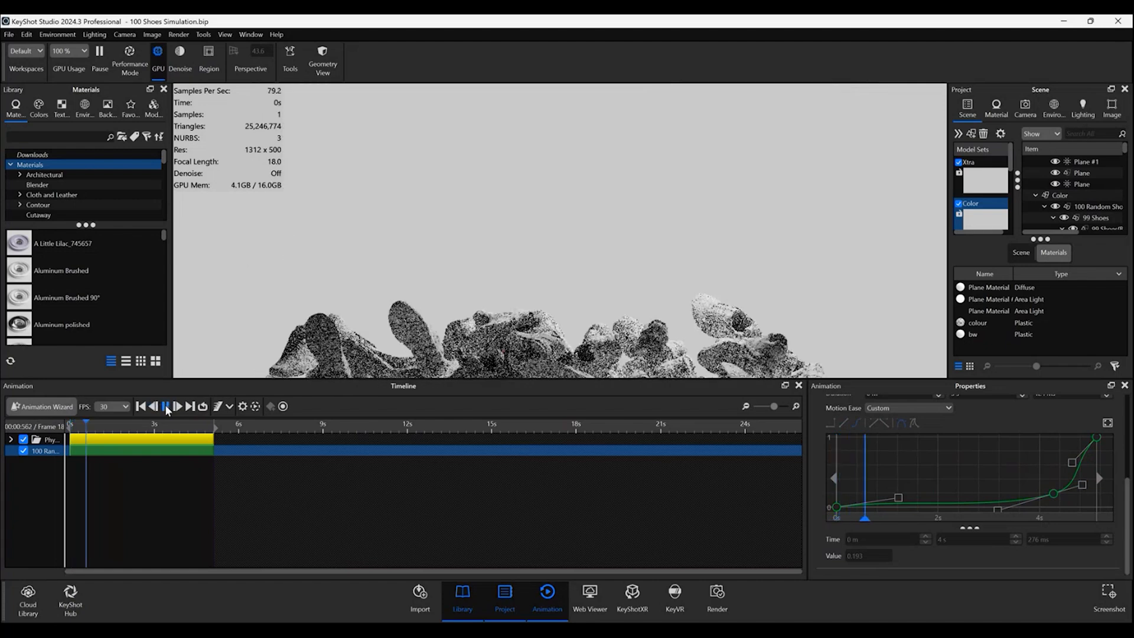
{"action": "left_click", "coordinate": [167, 407]}
{"action": "left_click_drag", "start_coordinate": [107, 425], "coordinate": [169, 423]}
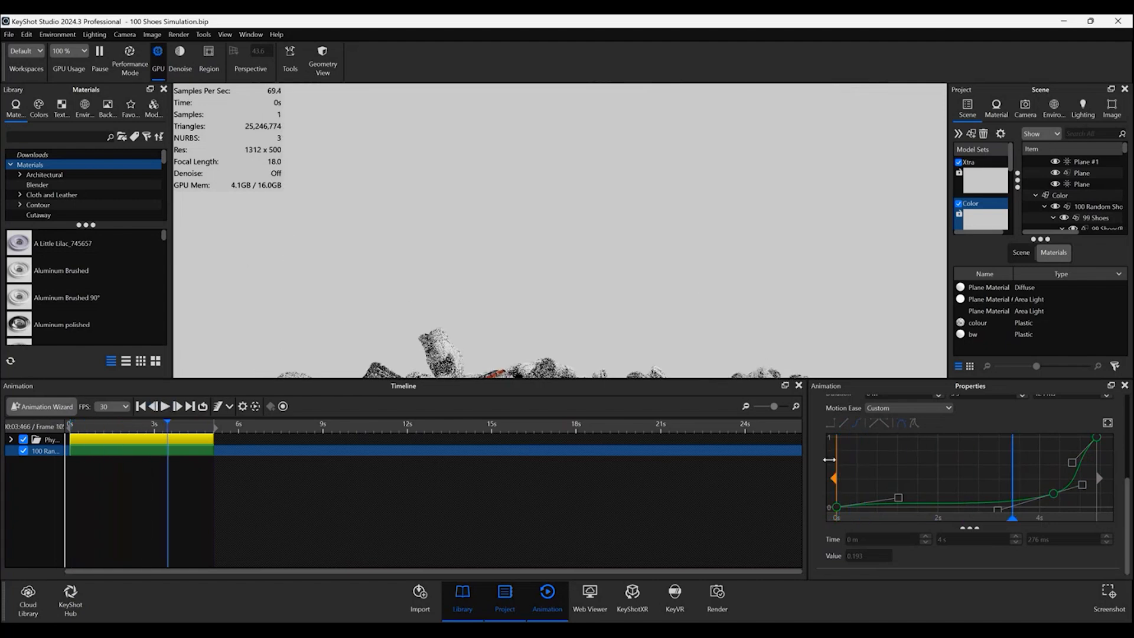
{"action": "mouse_move", "coordinate": [1012, 519]}
{"action": "left_mouse_down"}
{"action": "mouse_move", "coordinate": [827, 512]}
{"action": "mouse_move", "coordinate": [1097, 517]}
{"action": "left_mouse_up"}
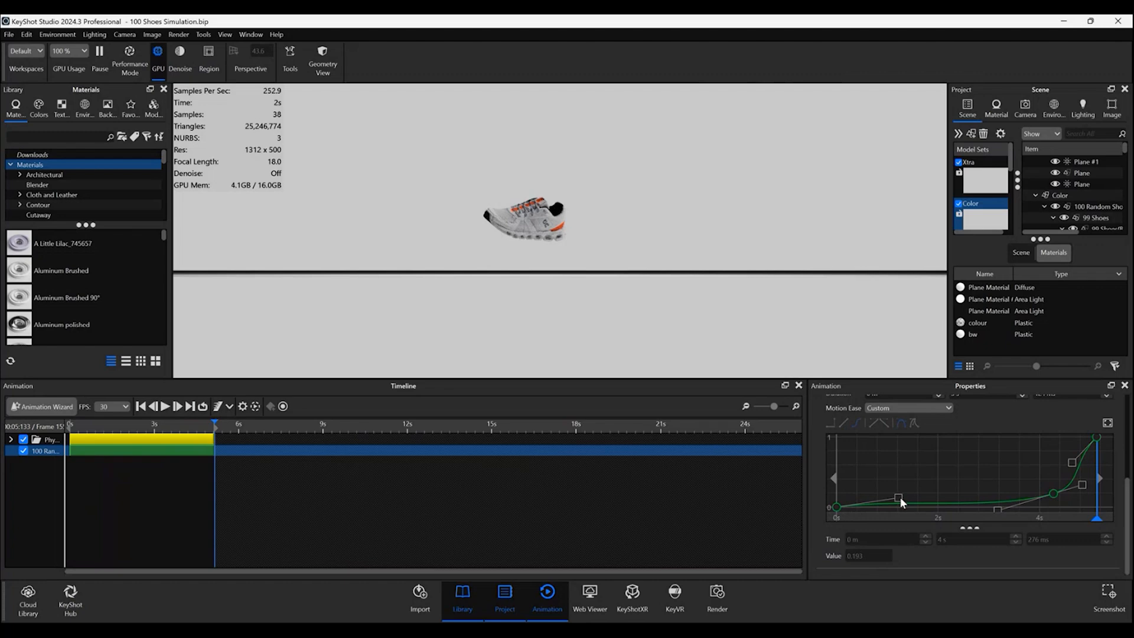
Step: Deselect the fade animation and inspect the remaining coloured shoe from several camera angles at the last frame
{"action": "key", "text": "ctrl+z"}
{"action": "mouse_move", "coordinate": [1096, 517]}
{"action": "left_mouse_down"}
{"action": "mouse_move", "coordinate": [951, 518]}
{"action": "mouse_move", "coordinate": [1002, 531]}
{"action": "mouse_move", "coordinate": [1128, 525]}
{"action": "left_mouse_up"}
{"action": "left_click", "coordinate": [402, 492]}
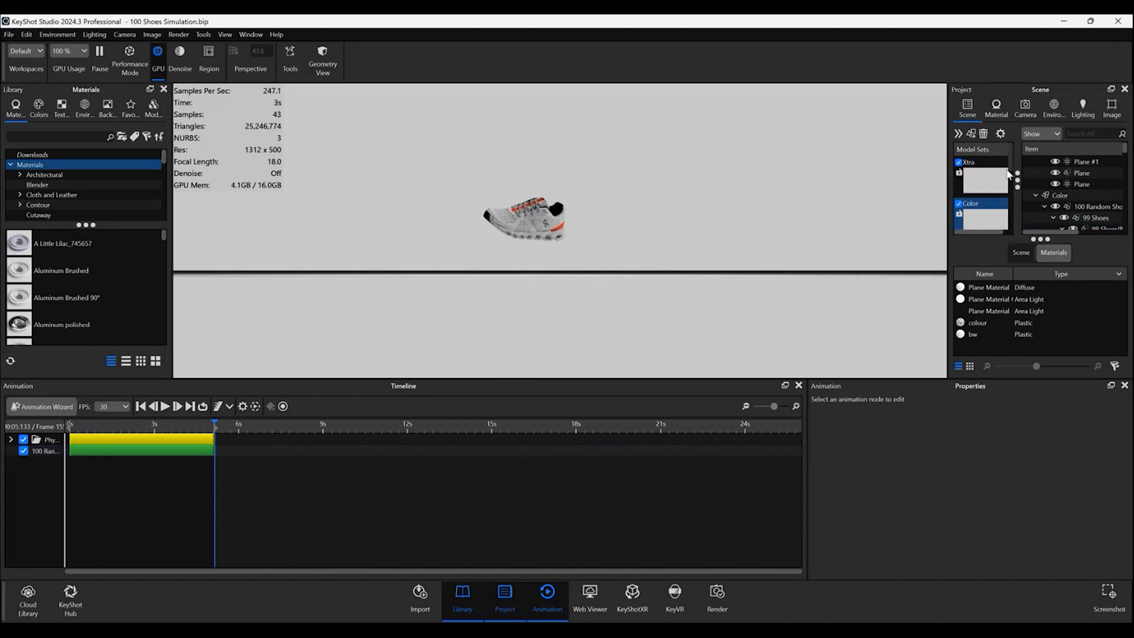
{"action": "left_click_drag", "start_coordinate": [516, 221], "coordinate": [752, 271]}
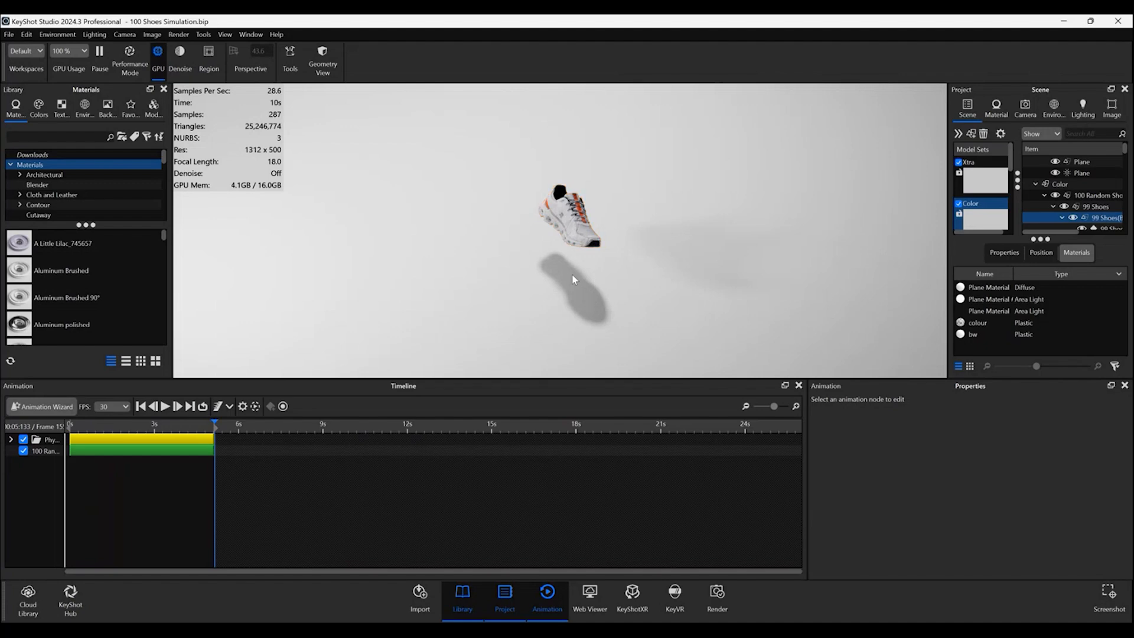
{"action": "left_click_drag", "start_coordinate": [572, 274], "coordinate": [608, 209]}
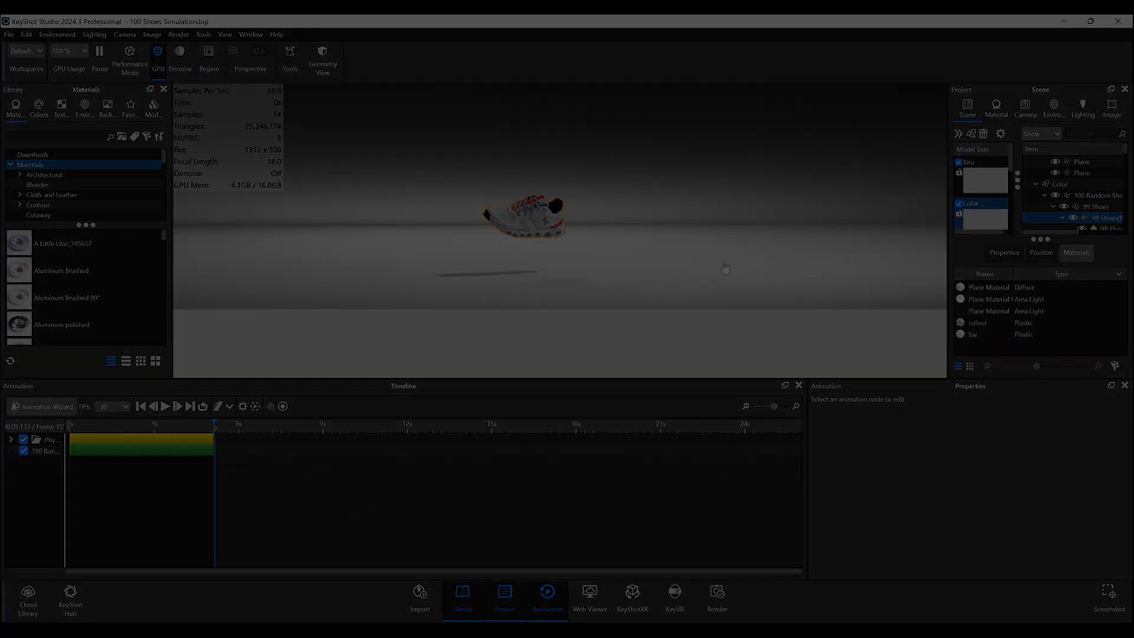